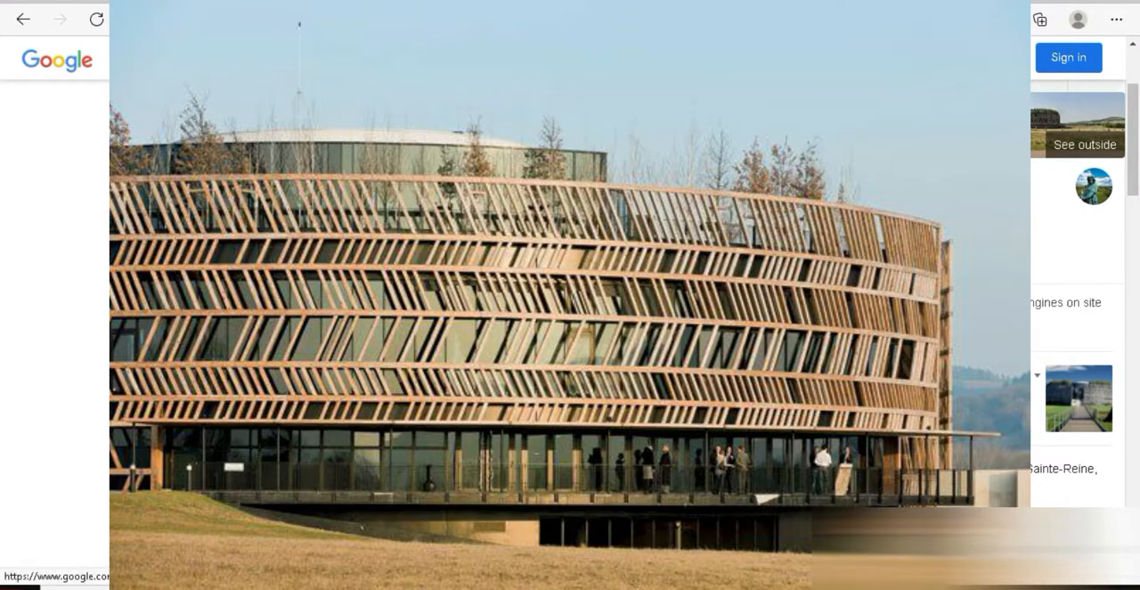
Browse image results for Alesia Museum and examine photos of the building's facade as a reference
scroll(1077, 267, "up", 2)
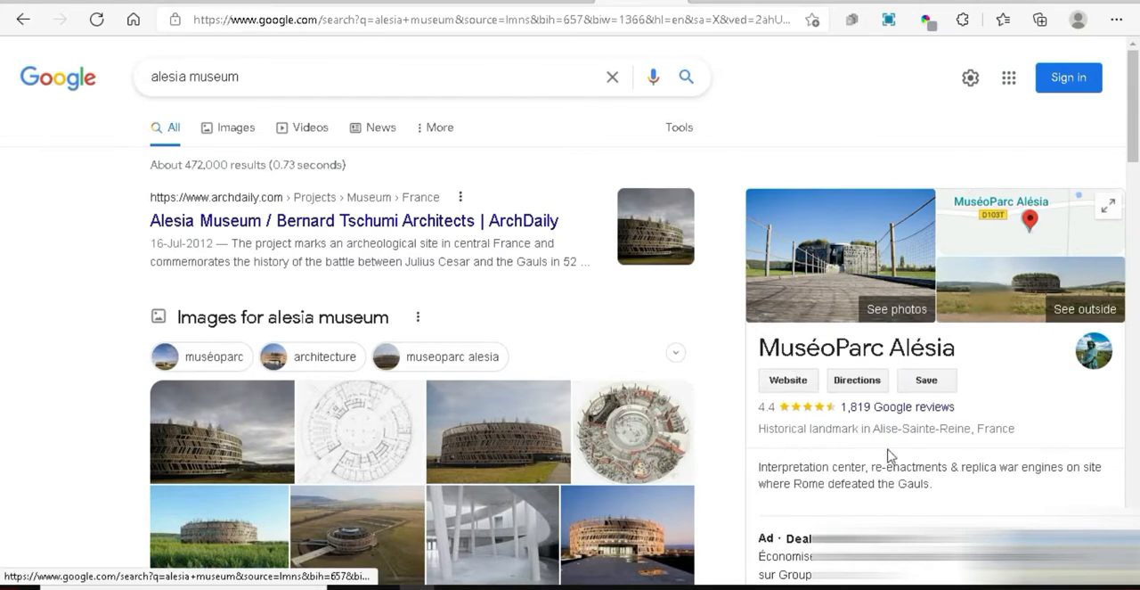
scroll(890, 454, "down", 2)
scroll(273, 205, "up", 2)
left_click(226, 127)
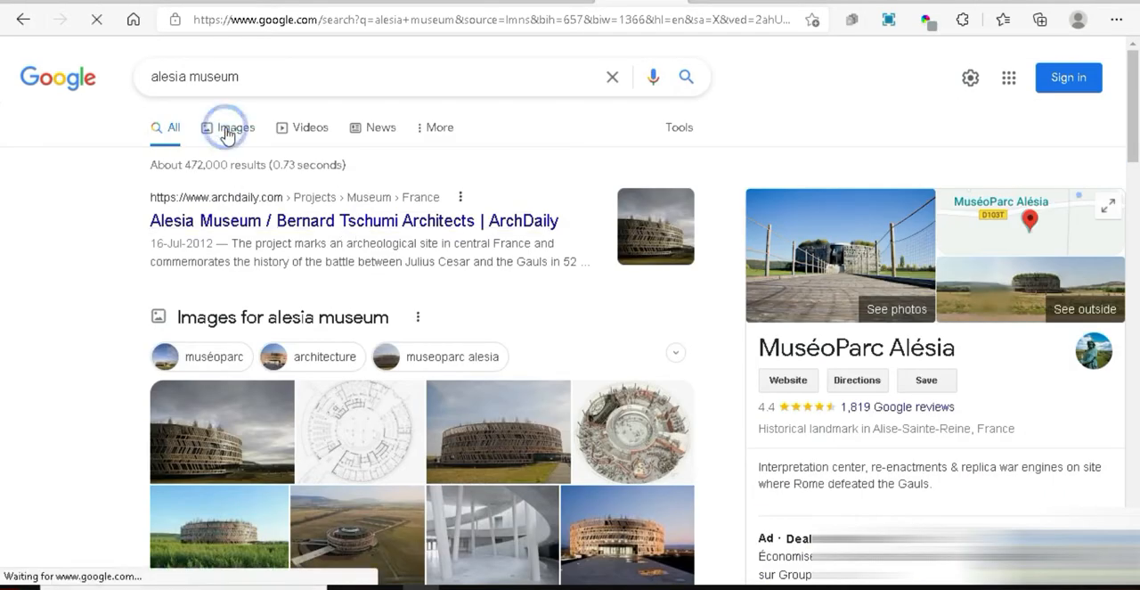
scroll(424, 430, "down", 3)
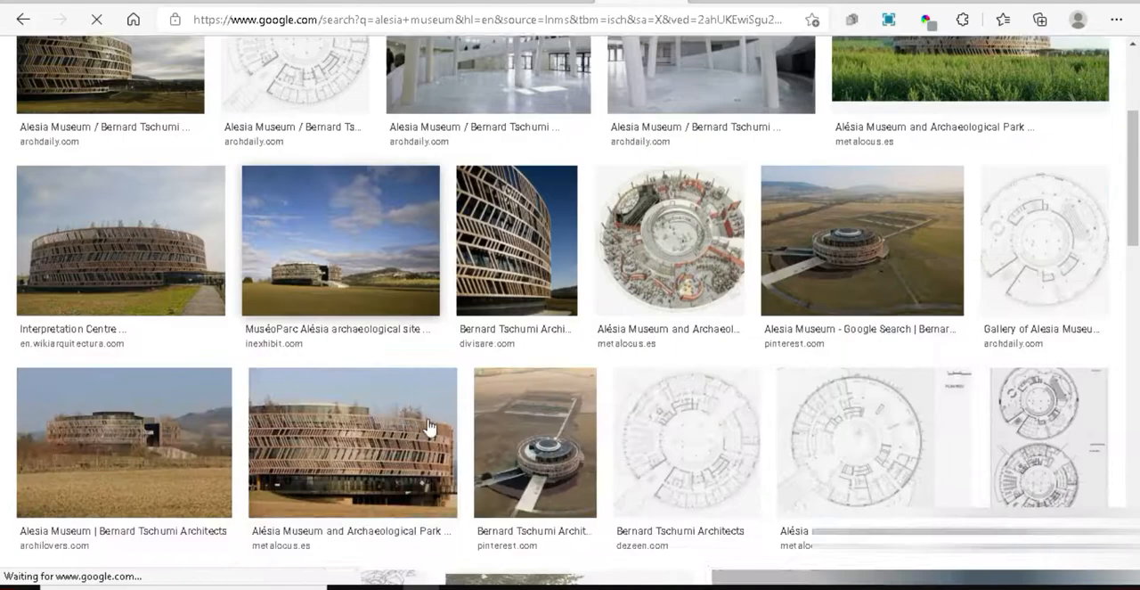
left_click(501, 276)
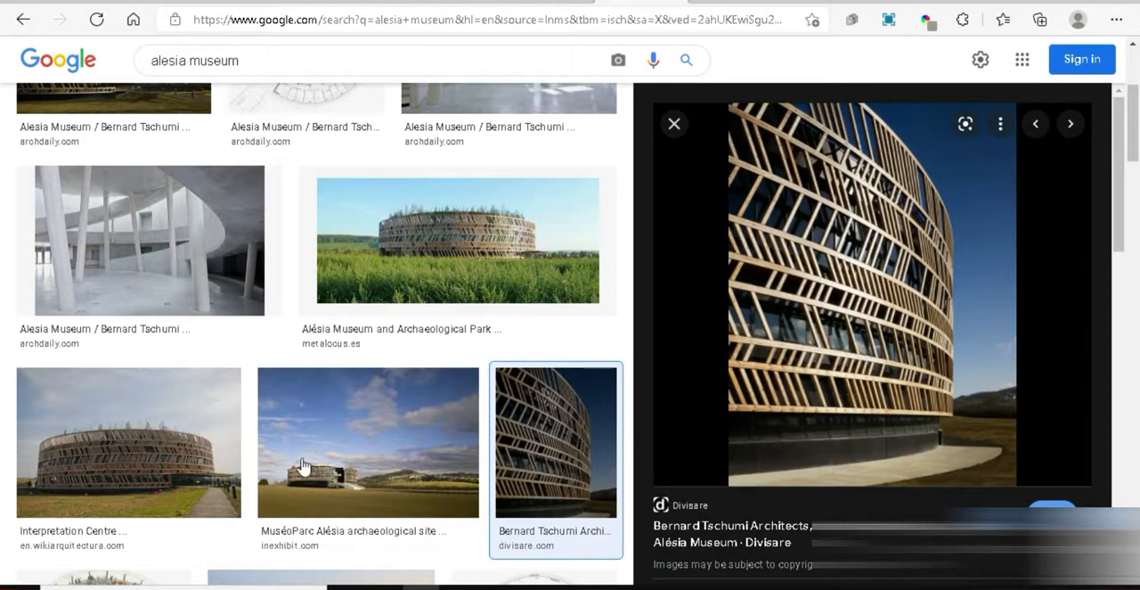
left_click(169, 488)
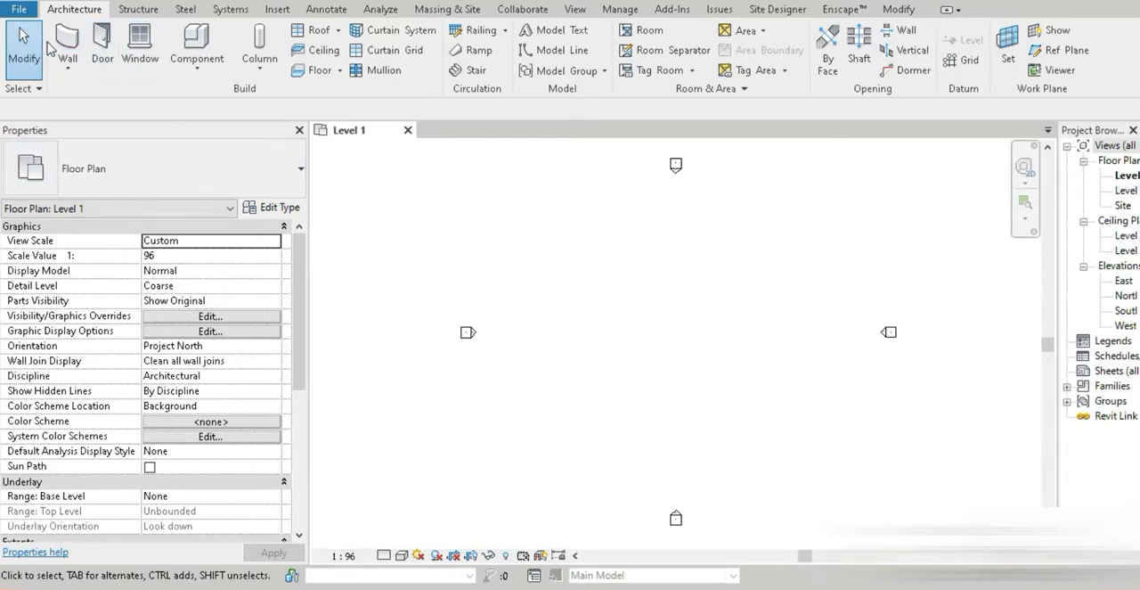
Switch to Revit and review the project units
key("u")
key("n")
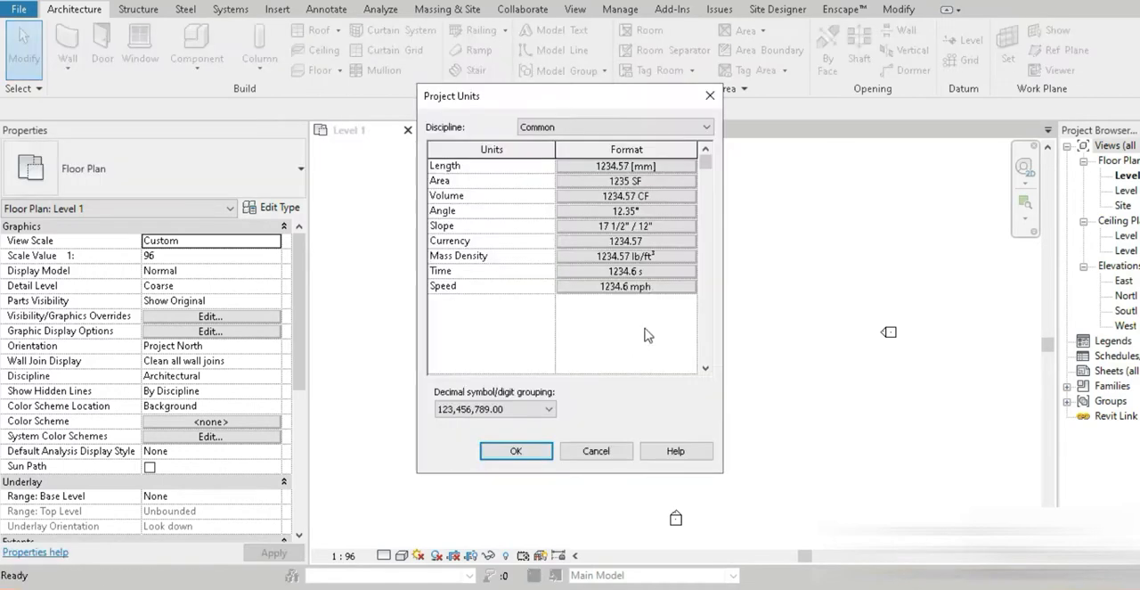
left_click(515, 450)
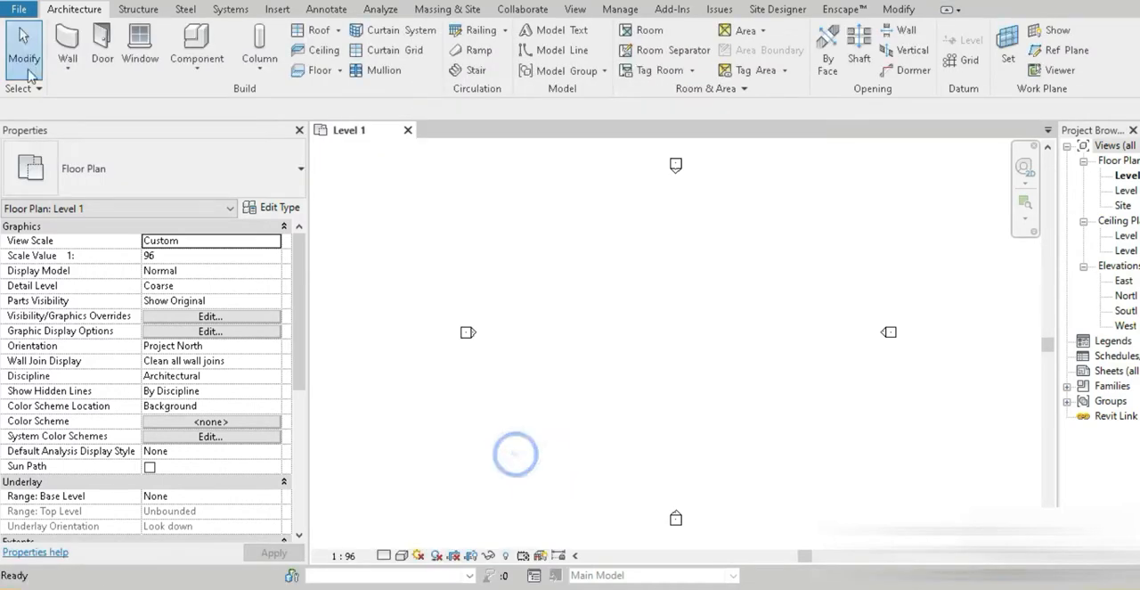
Start a Generic - 12" floor on Level 1 and sketch a rectangular boundary about 19000 by 7000 mm
left_click(312, 71)
left_click(810, 30)
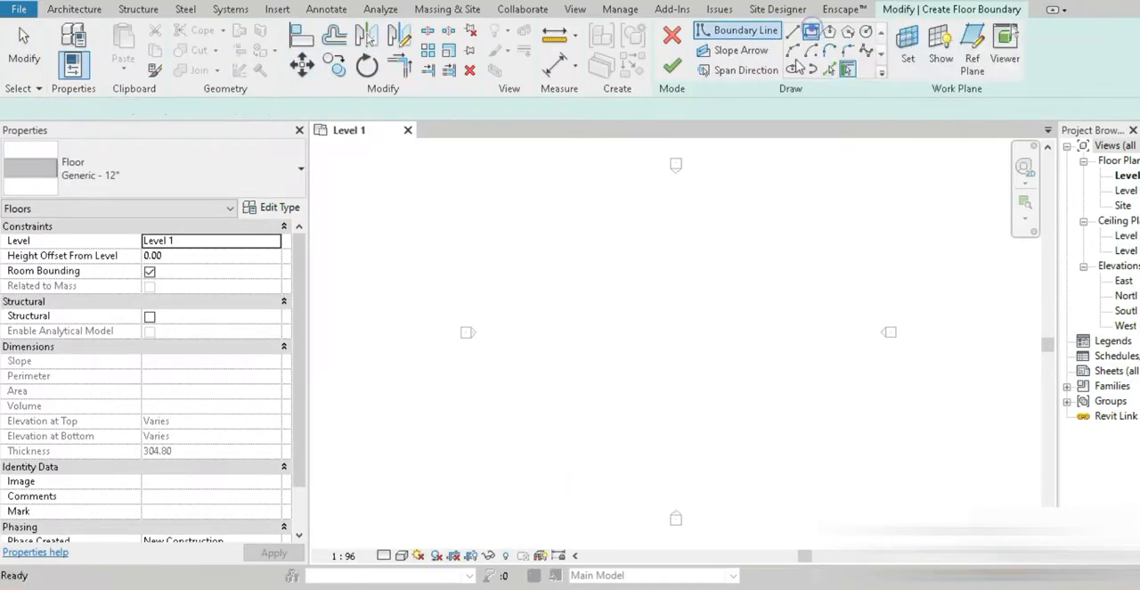
left_click(580, 310)
left_click(737, 367)
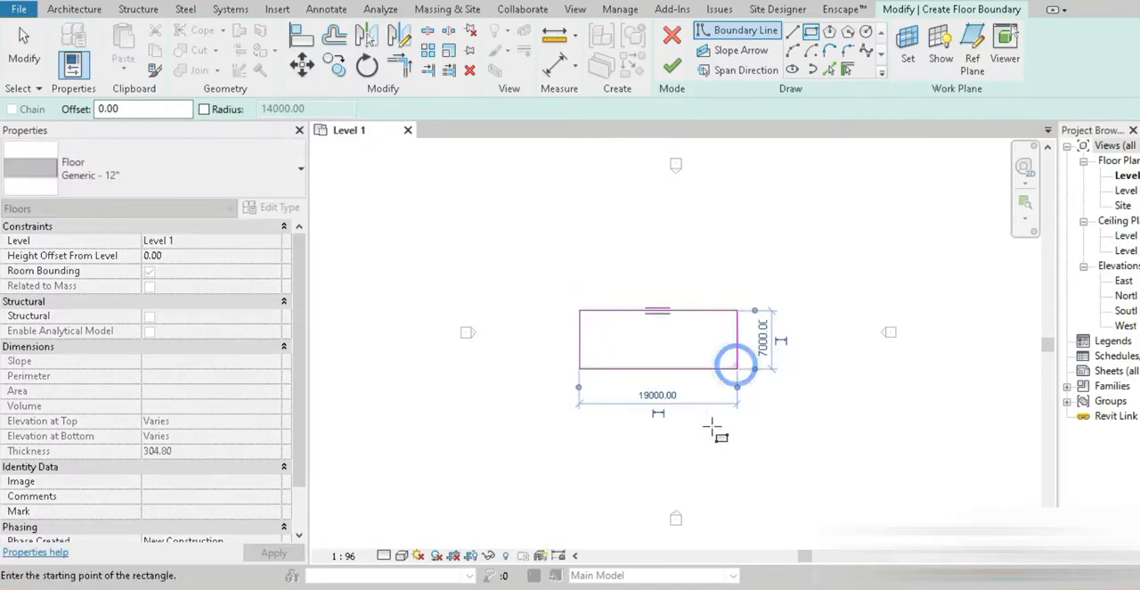
Set the floor boundary's horizontal side to 1000 mm and keep its vertical side at 7000 mm
scroll(713, 430, "up", 1)
left_click(640, 388)
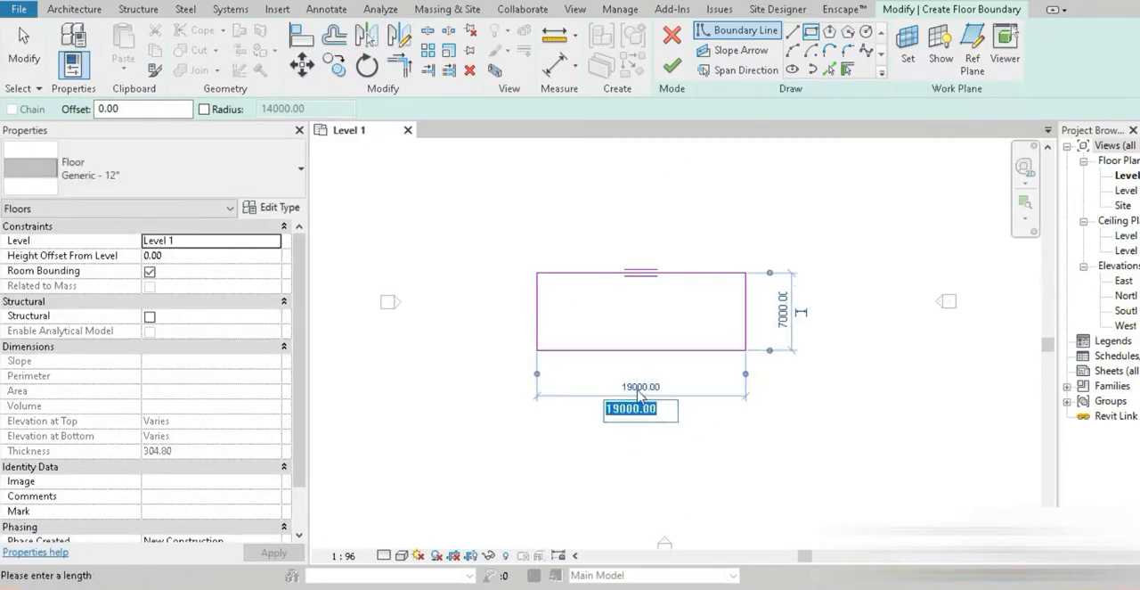
type("1000")
key("Return")
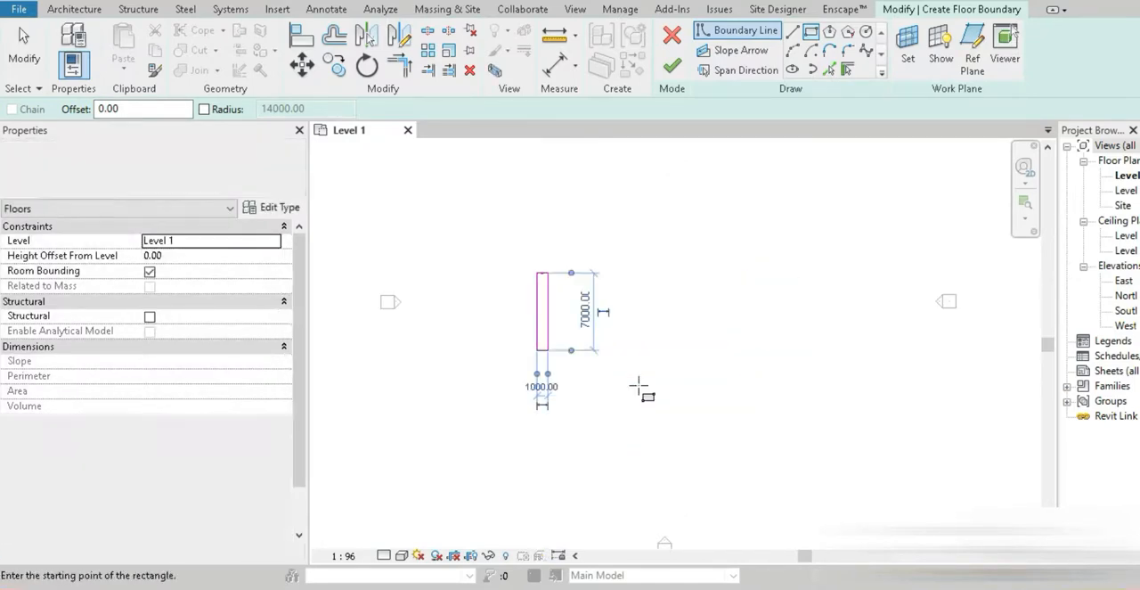
scroll(566, 328, "up", 2)
left_click(637, 282)
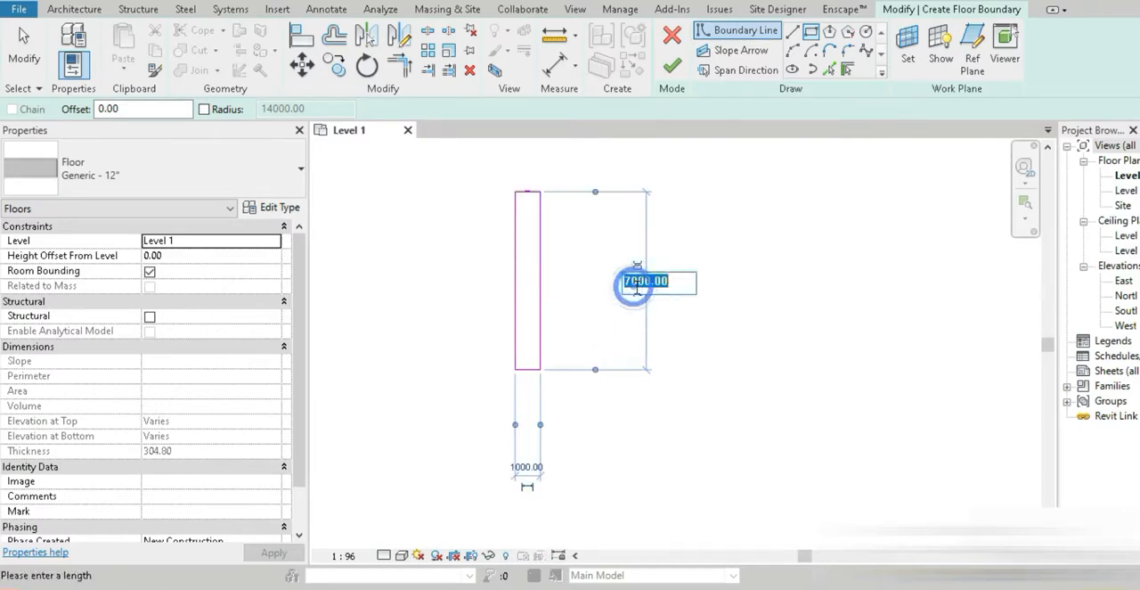
key("Return")
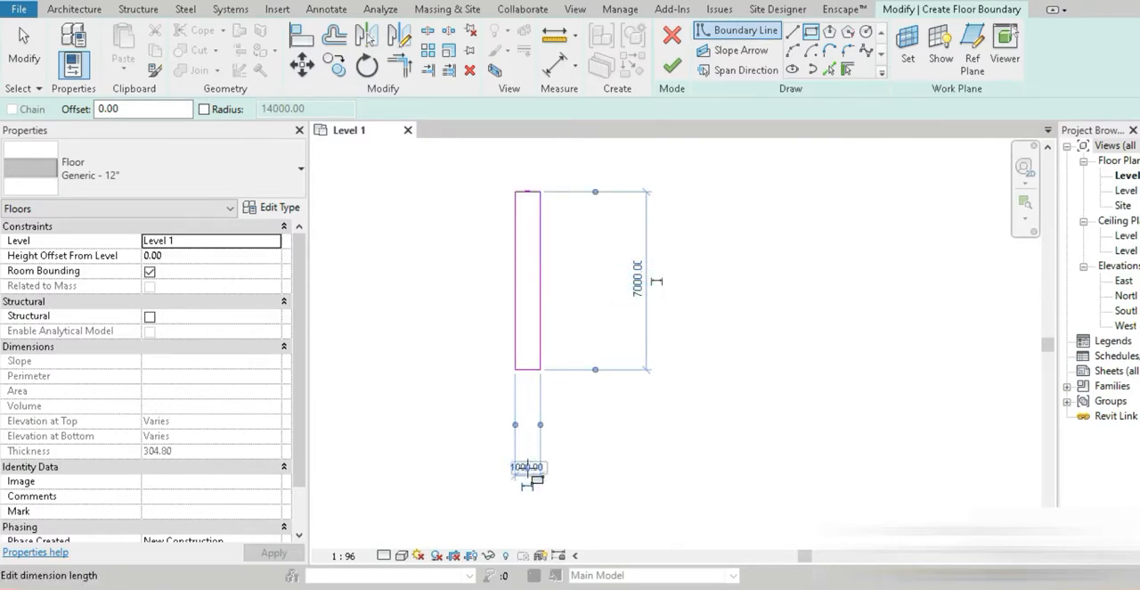
Set the rectangular boundary's horizontal side to 15000 mm and its vertical side to 5000 mm, and finish the floor
left_click(527, 467)
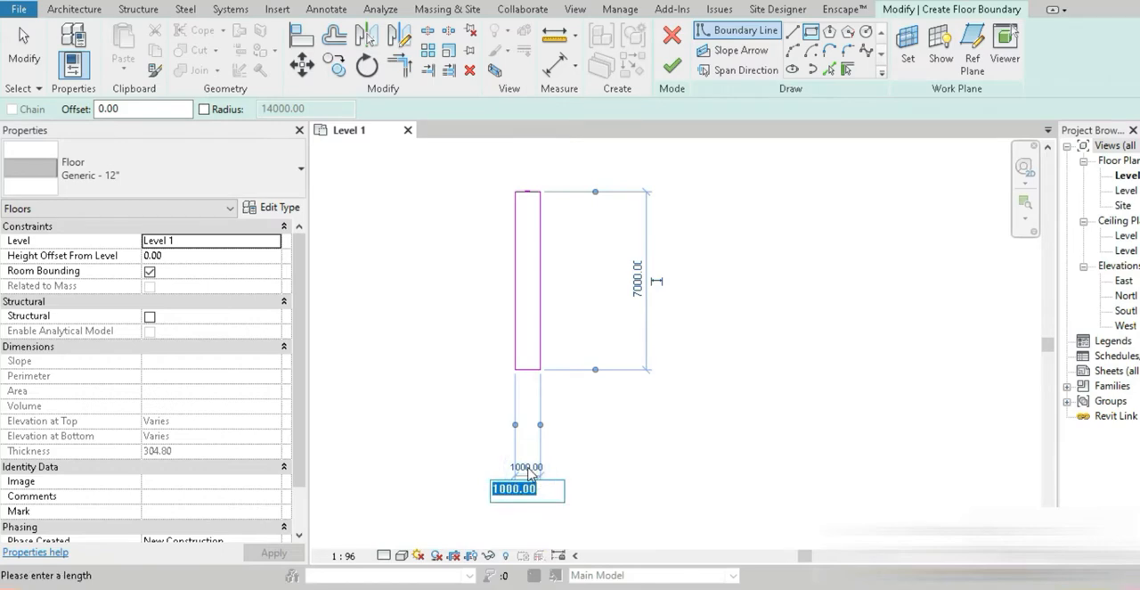
type("15000")
key("Return")
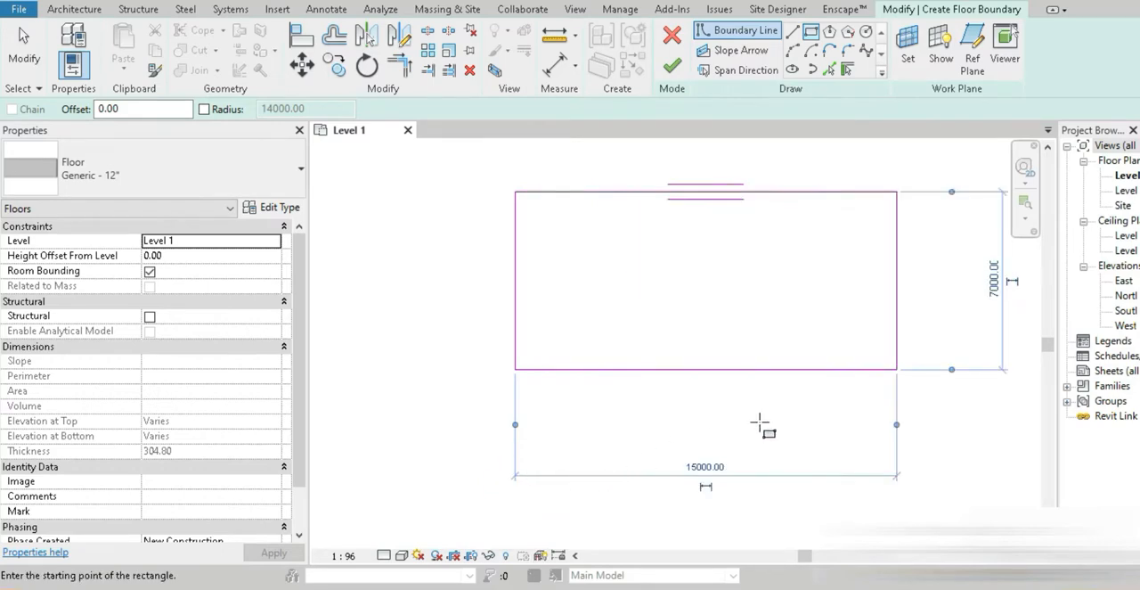
scroll(763, 420, "down", 1)
middle_click_drag(759, 415, 545, 443)
left_click(785, 331)
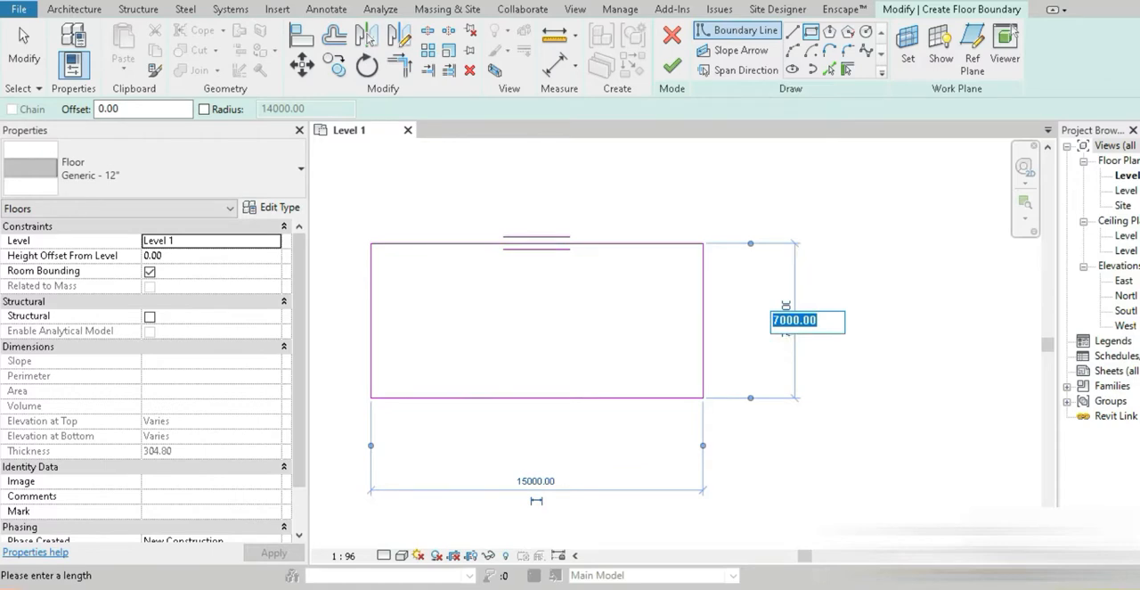
type("5000")
key("Return")
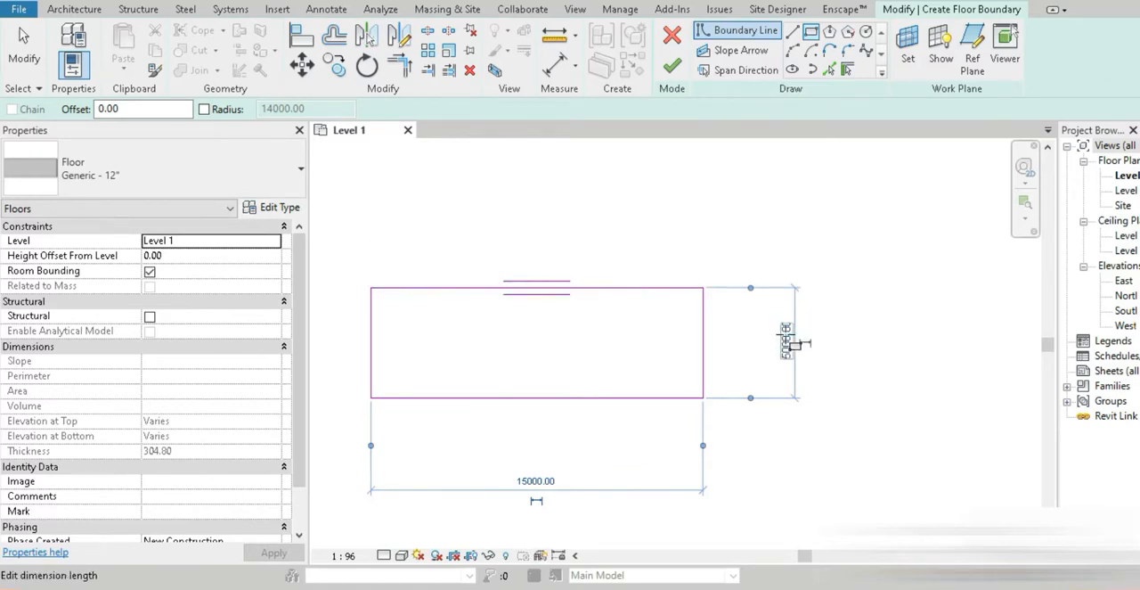
key("Escape")
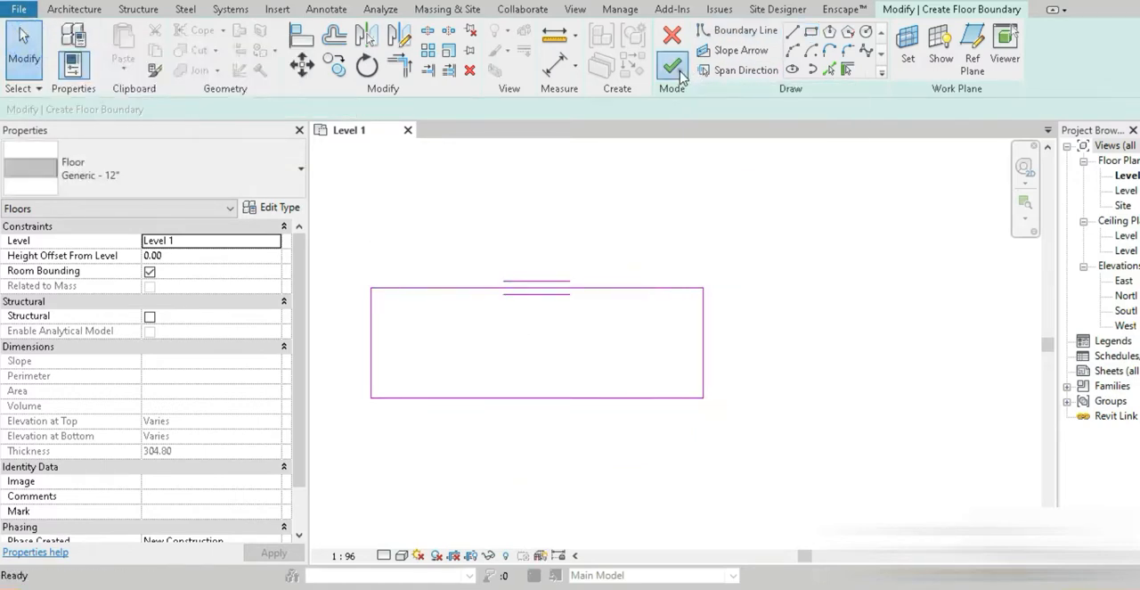
left_click(671, 67)
Open the South elevation view and close the North elevation
double_click(1125, 296)
double_click(1125, 310)
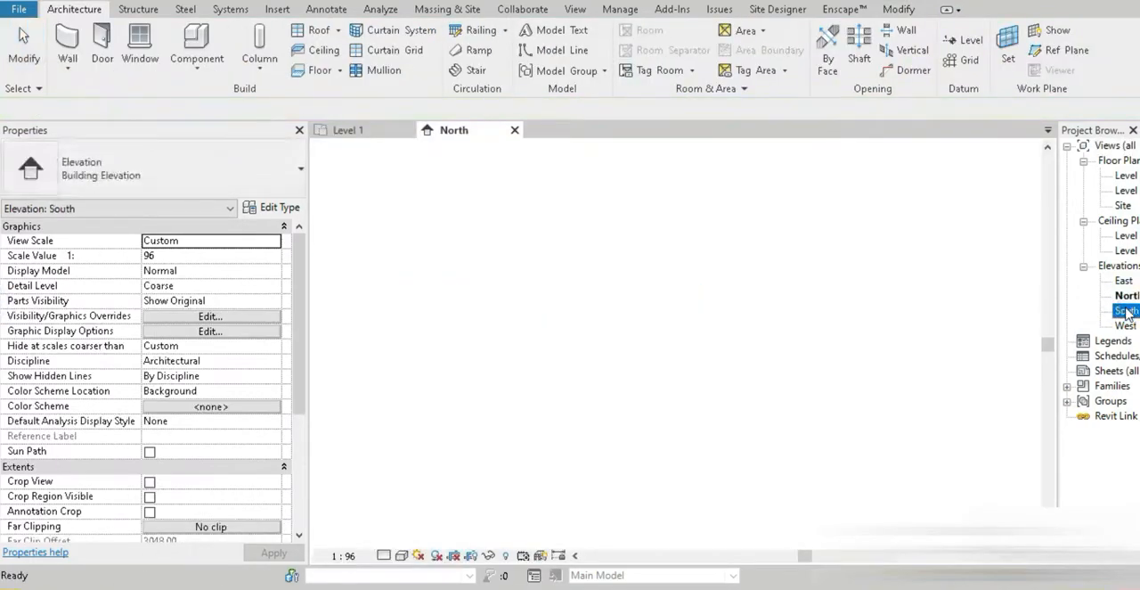
left_click(513, 131)
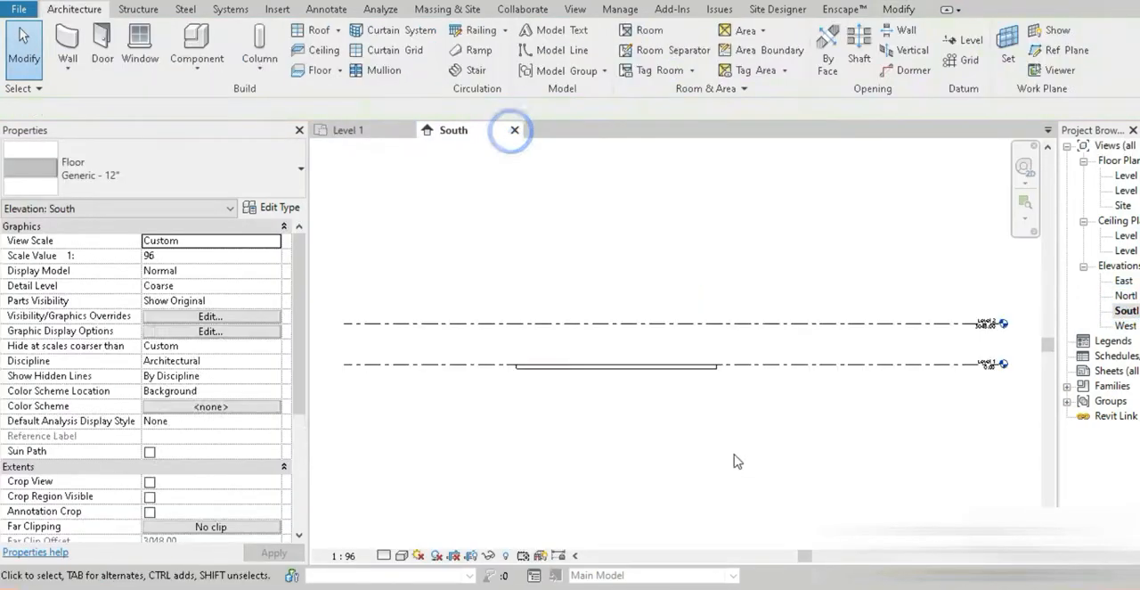
middle_click_drag(846, 322, 662, 368)
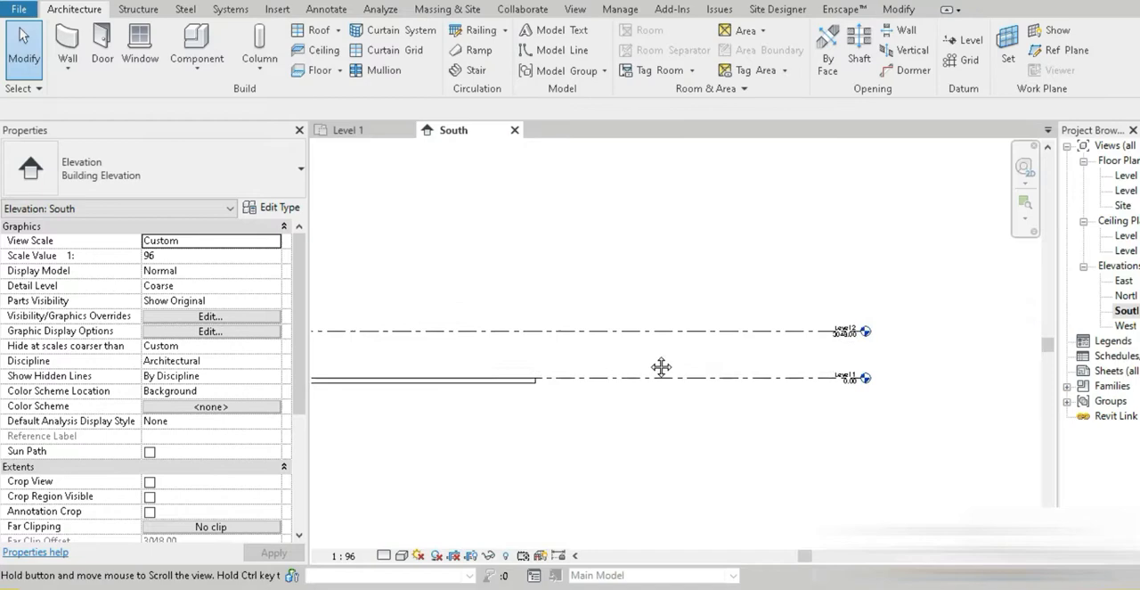
Set the elevation of Level 2 to 4000 mm
left_click(718, 330)
scroll(838, 338, "up", 5)
left_click(858, 338)
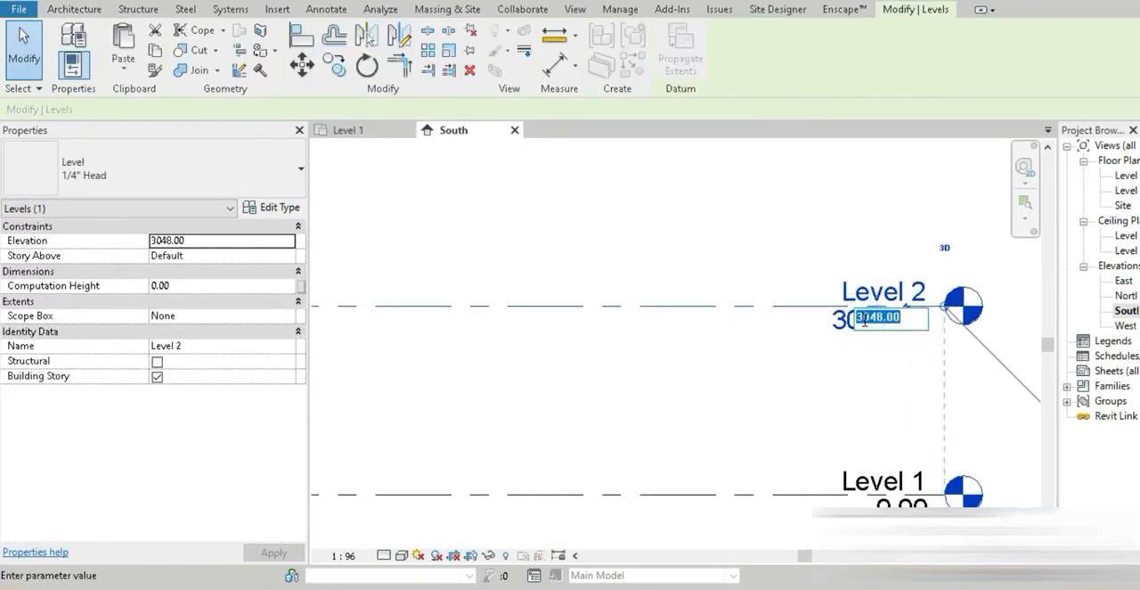
type("4000")
key("Return")
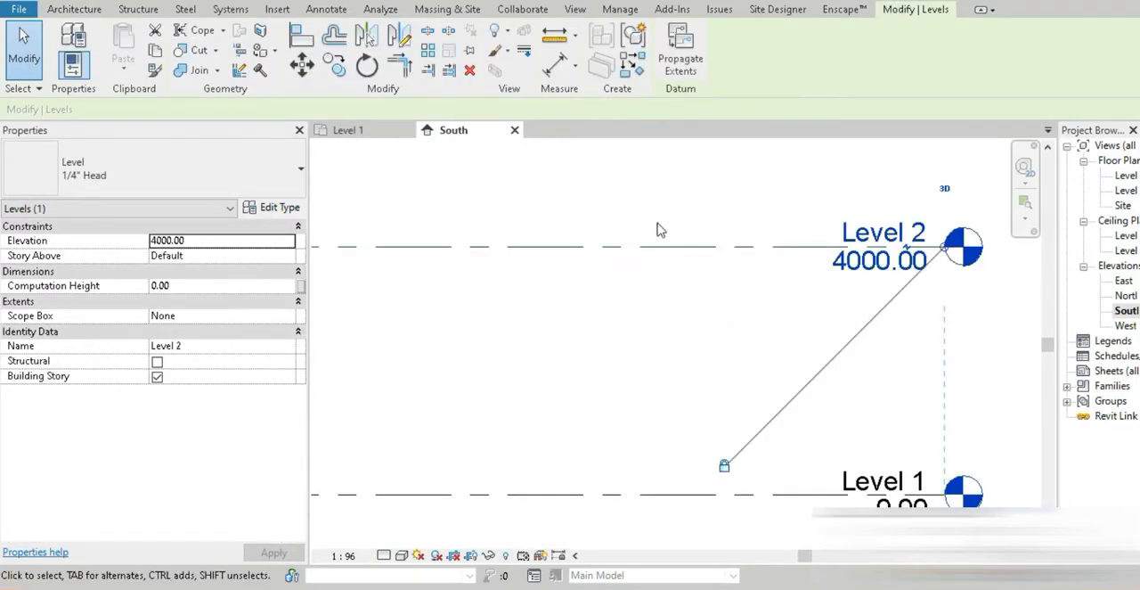
Array Level 2 vertically upward with 4000 mm spacing and a count of 3
scroll(679, 323, "down", 4)
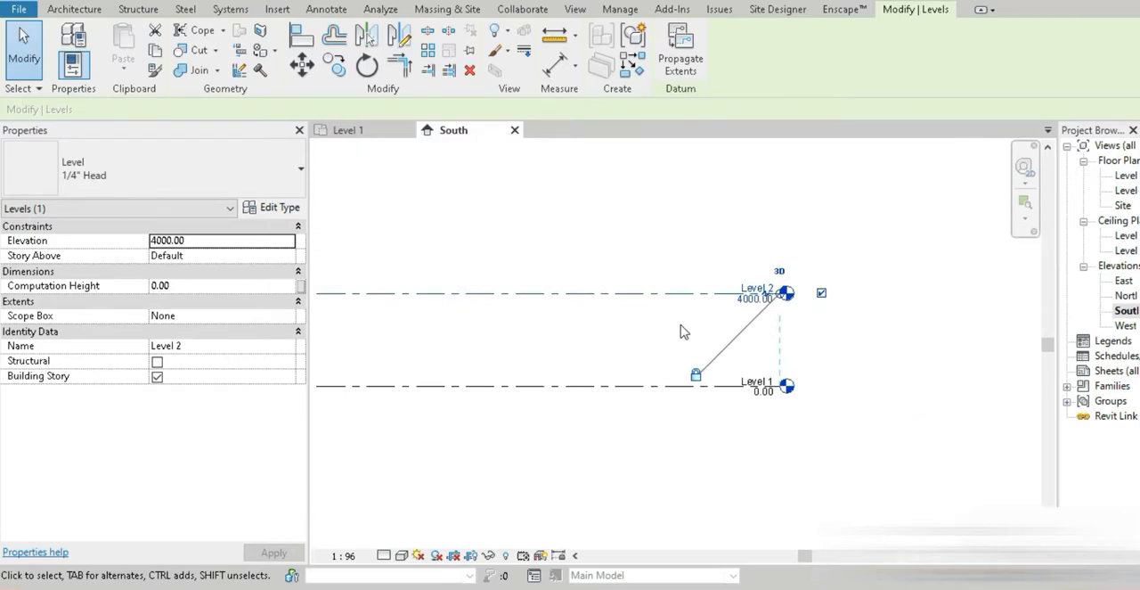
key("a")
key("r")
left_click(668, 292)
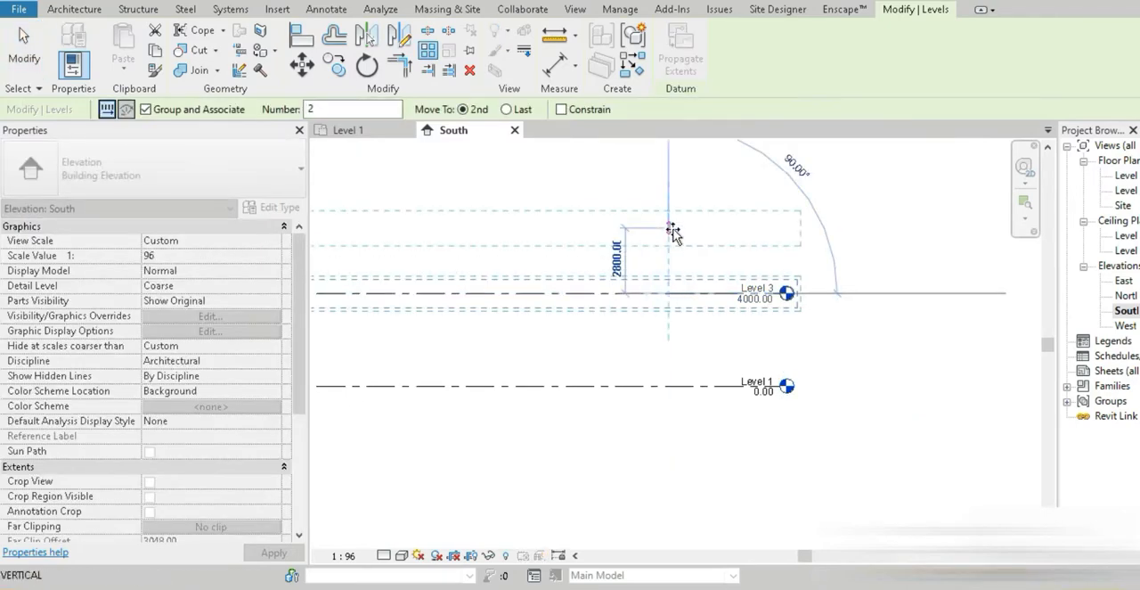
type("4000")
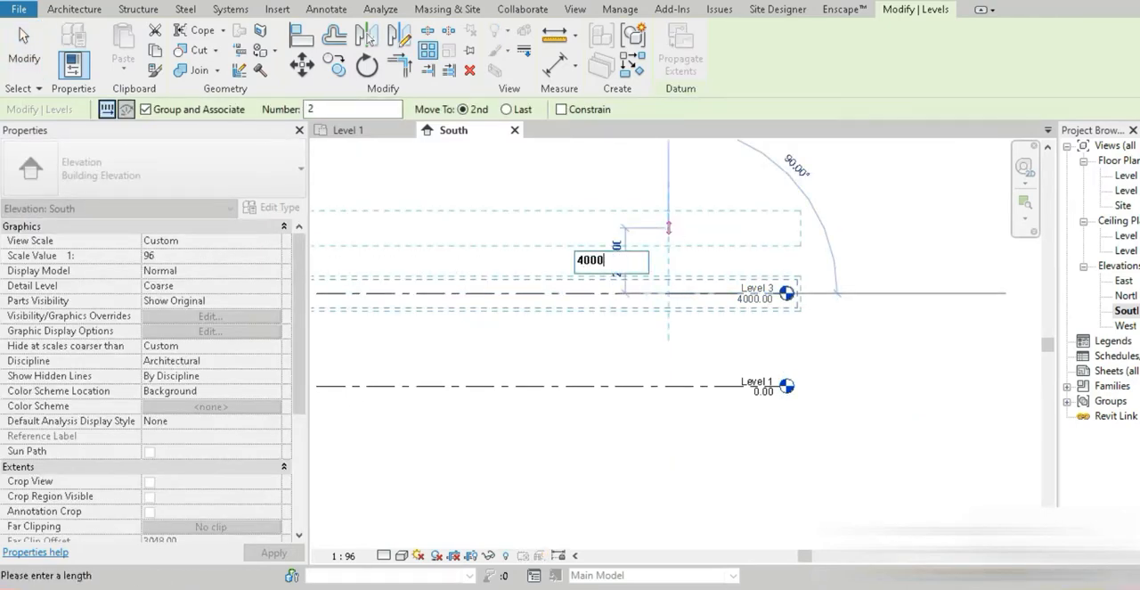
key("Return")
scroll(672, 231, "down", 5)
middle_click_drag(580, 319, 715, 369)
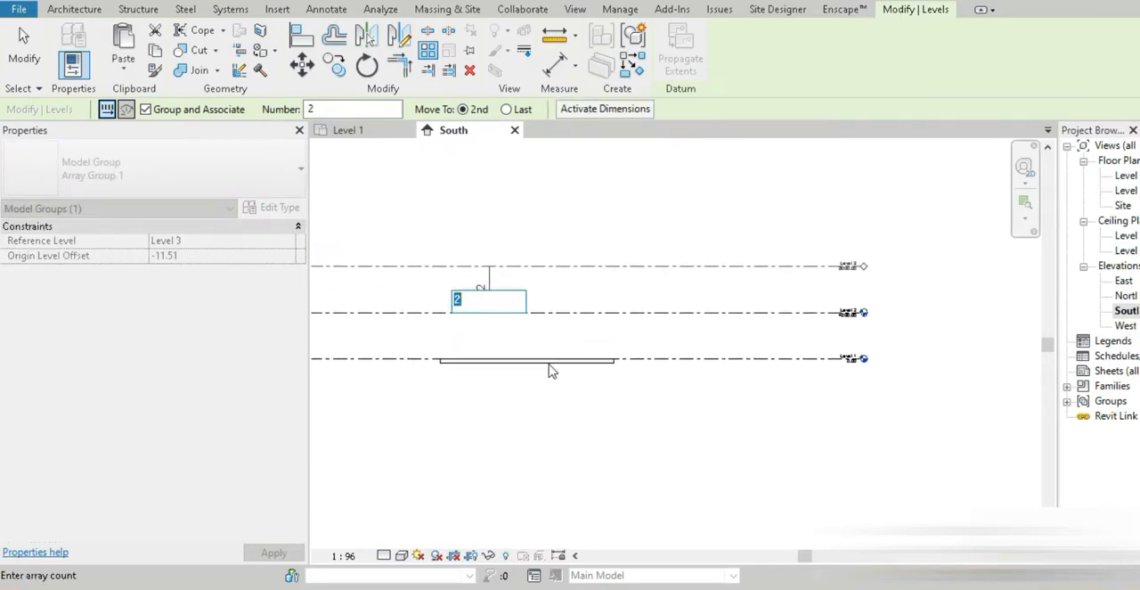
key("Return")
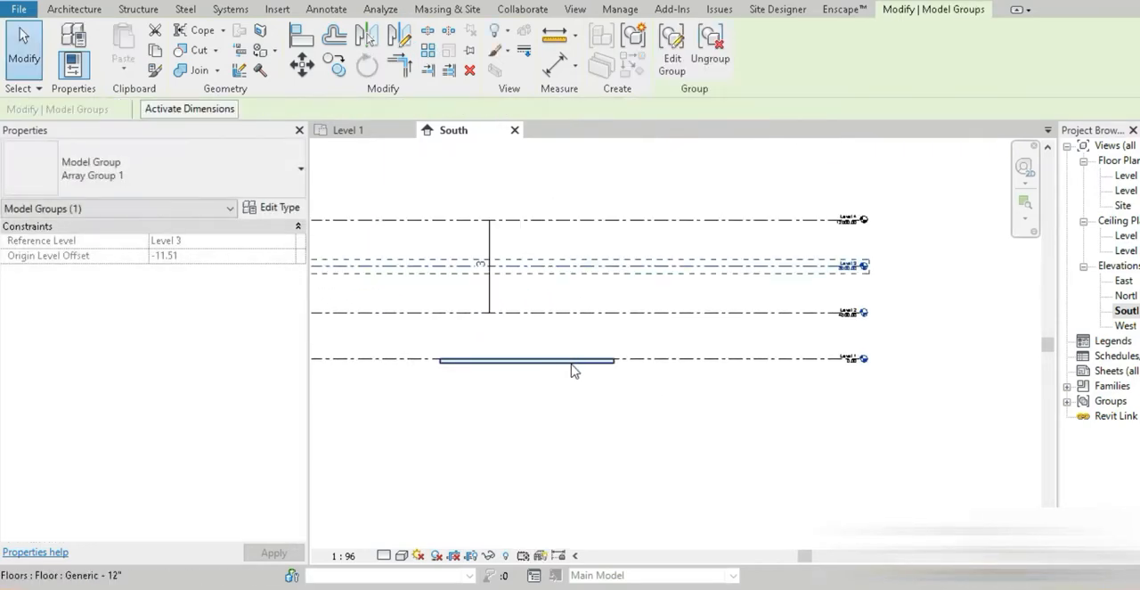
Consult the Alesia Museum reference photo in the browser, return to Revit and delete the topmost level, Level 4
scroll(852, 254, "up", 3)
scroll(638, 298, "down", 2)
scroll(638, 298, "down", 1)
middle_click_drag(670, 341, 860, 276)
left_click(420, 586)
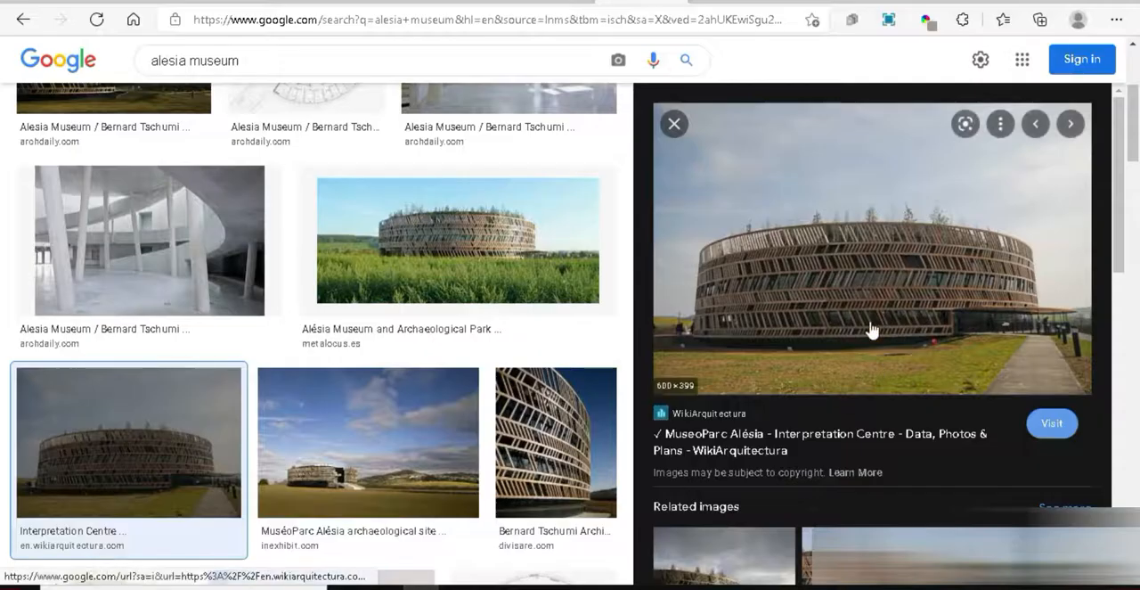
left_click(420, 586)
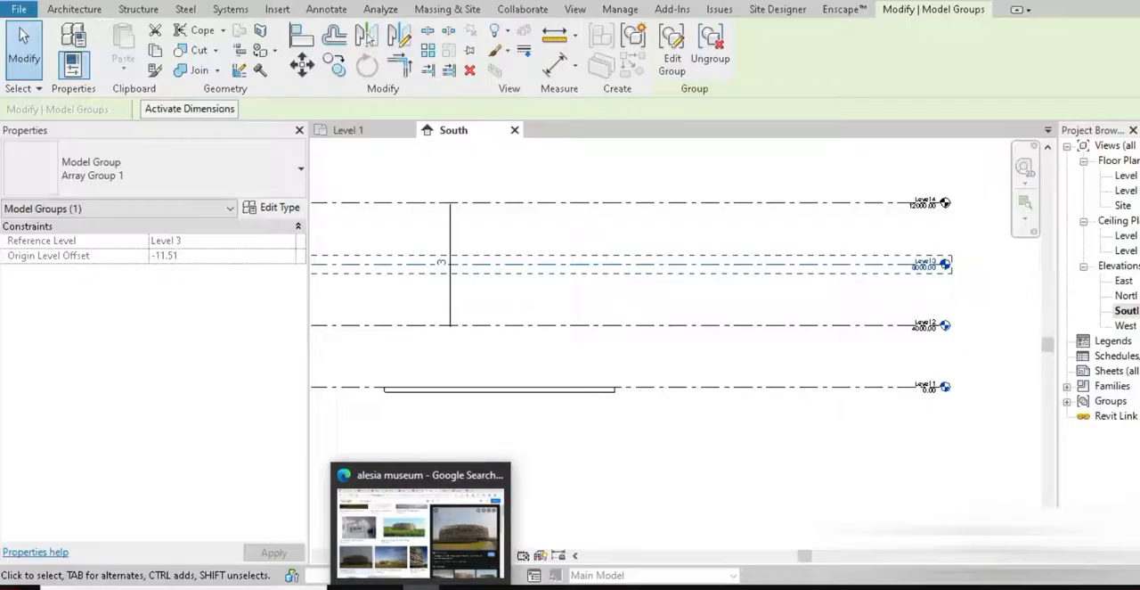
left_click(690, 204)
key("Delete")
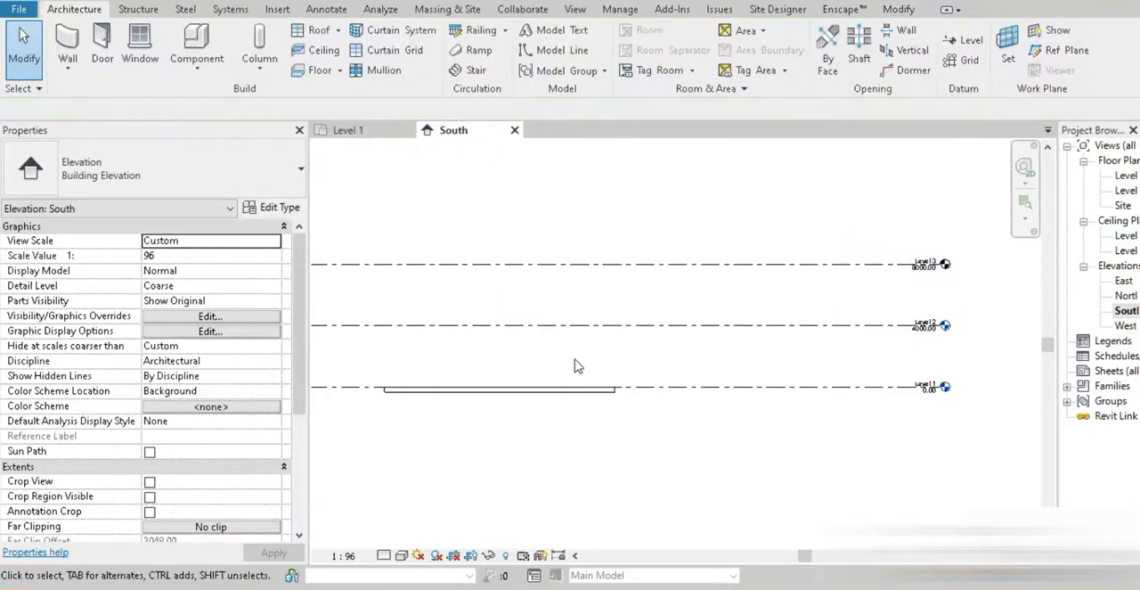
Copy the Level 1 floor and paste it aligned to Levels 2 and 3
scroll(575, 365, "down", 2)
left_click(579, 393)
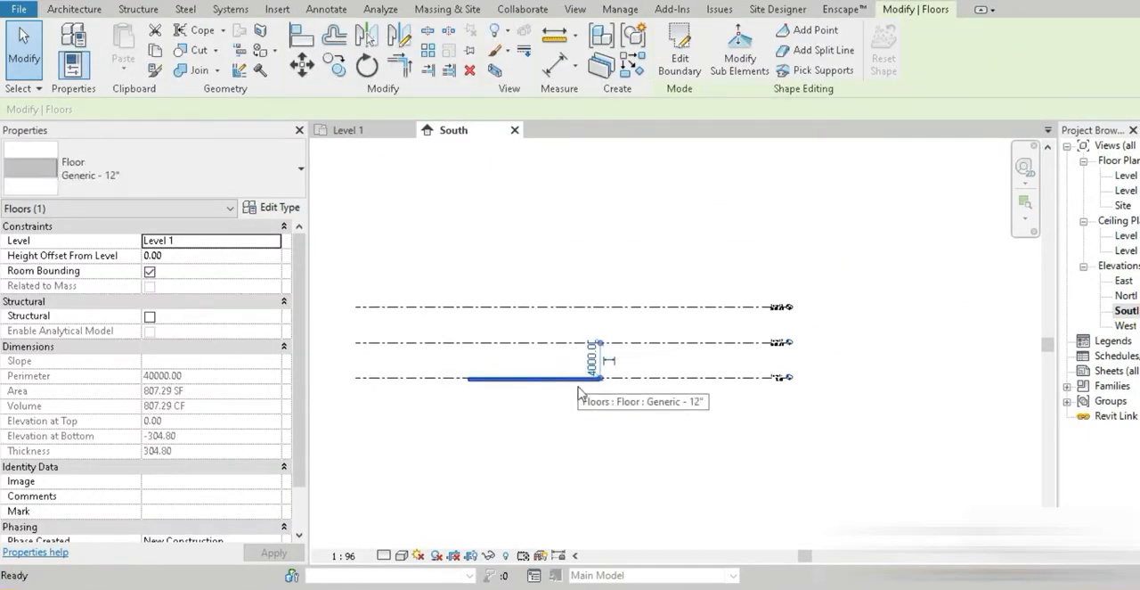
left_click(157, 51)
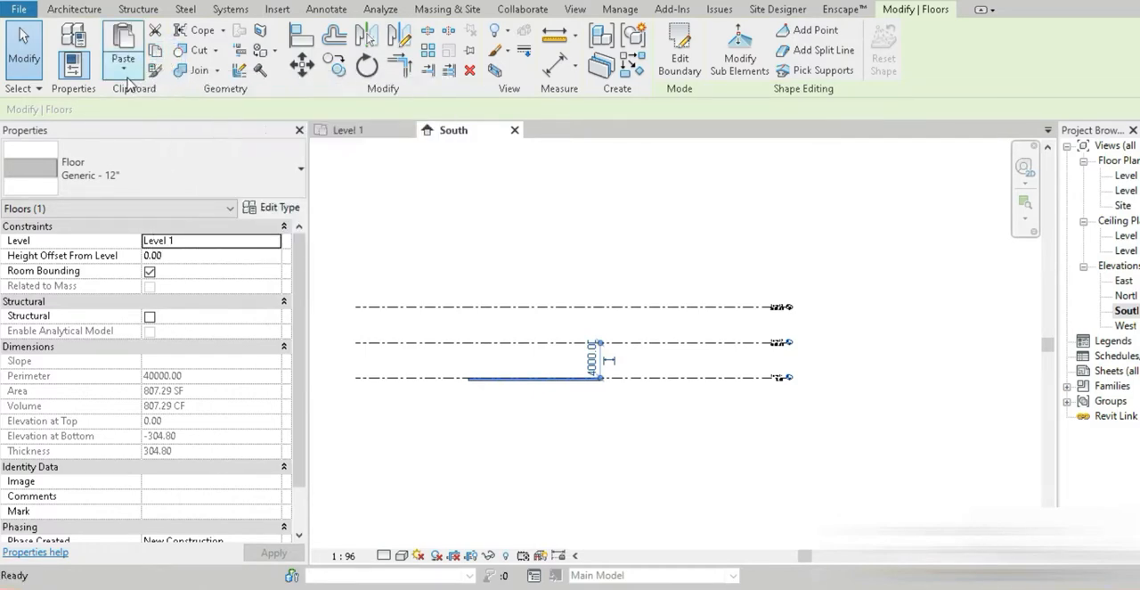
left_click(123, 61)
left_click(192, 131)
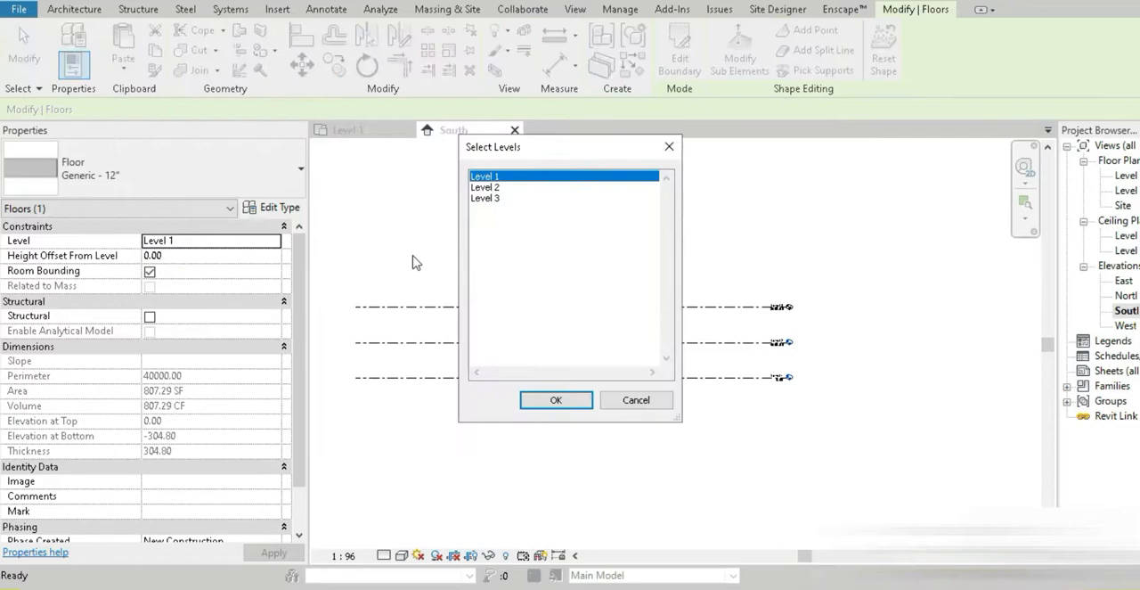
left_click(486, 198, "shift")
left_click(555, 400)
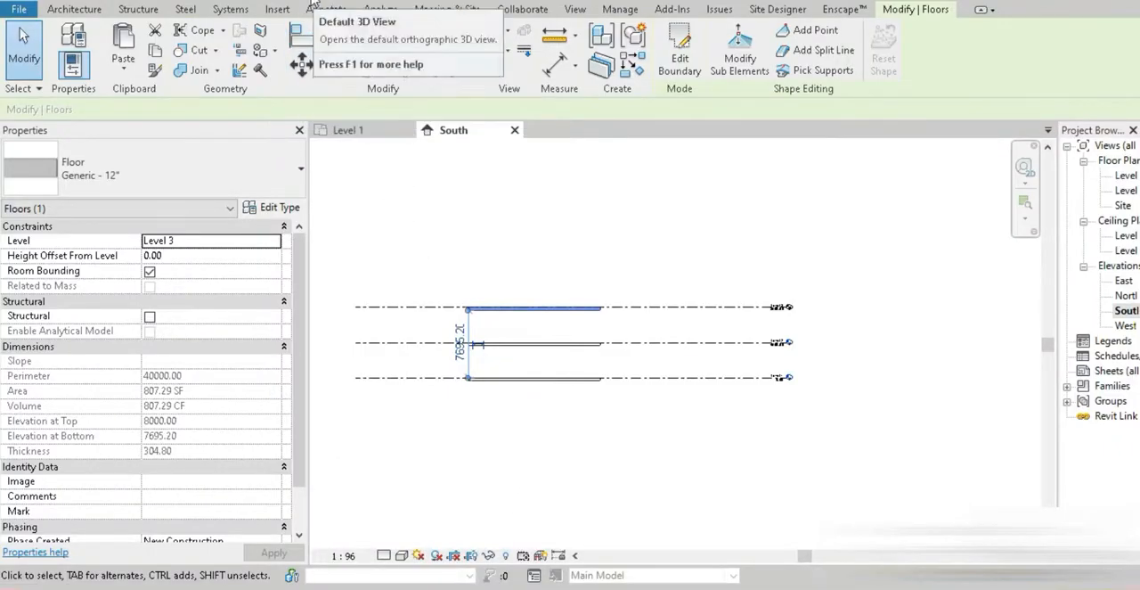
Inspect the three stacked floors in the default 3D view
left_click(314, 6)
key("Escape")
scroll(660, 369, "up", 3)
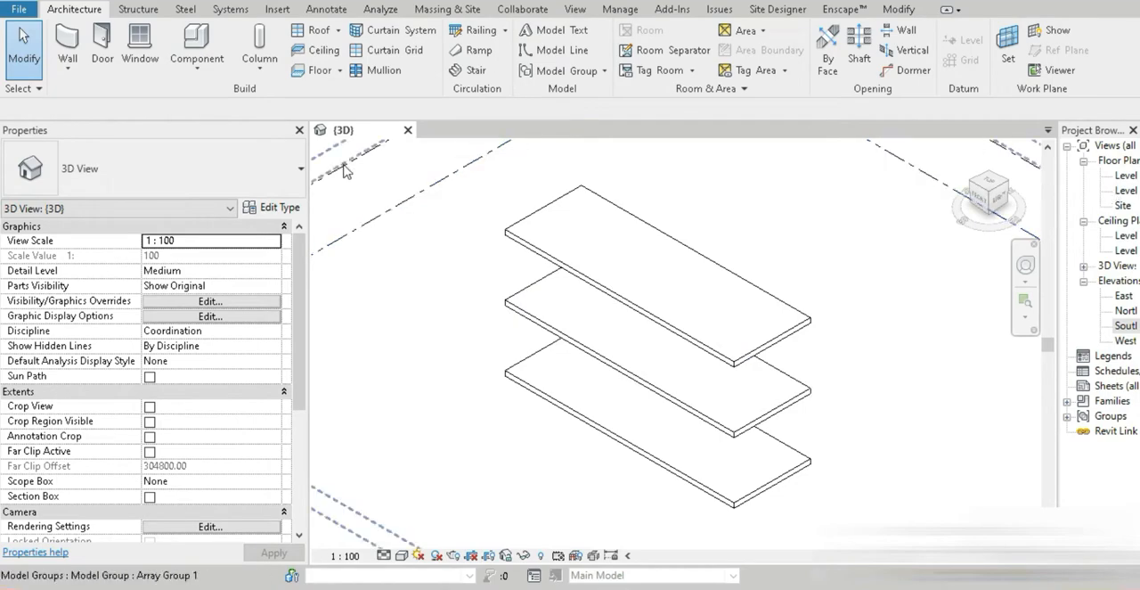
On the Level 1 plan, draw a 15000 mm Storefront curtain wall along the floor's south edge, with its top constrained up to Level 3
double_click(1126, 175)
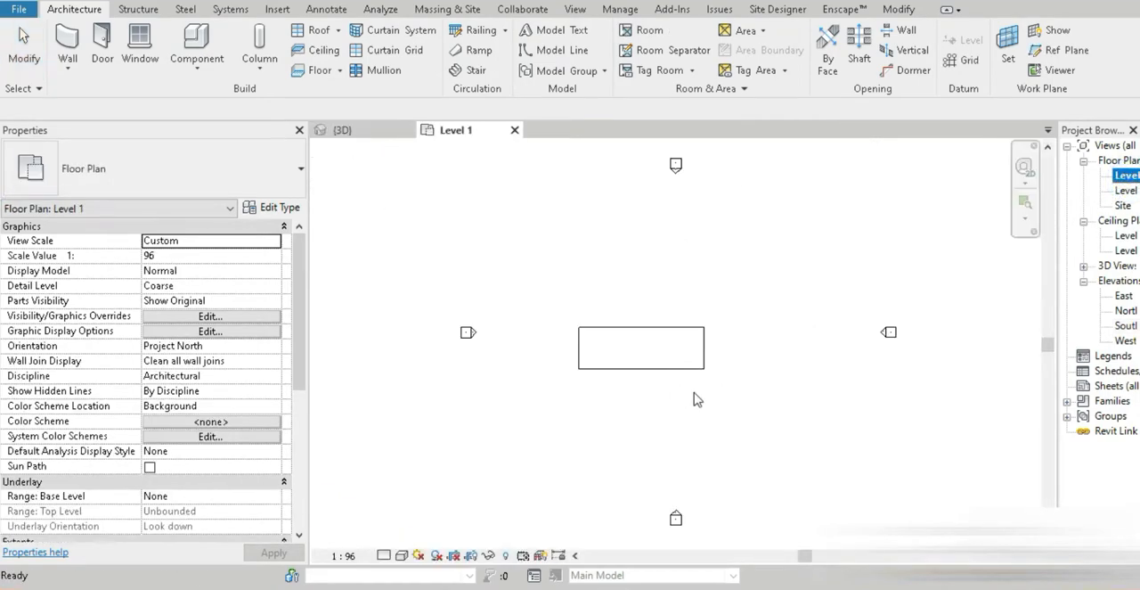
left_click(68, 40)
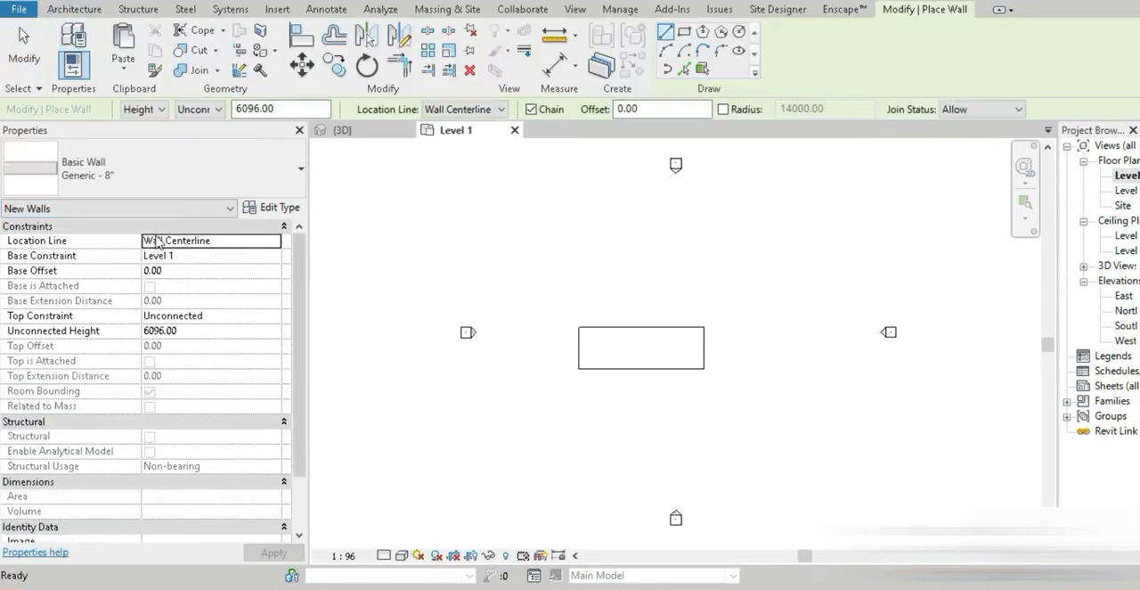
left_click(132, 173)
scroll(127, 374, "down", 5)
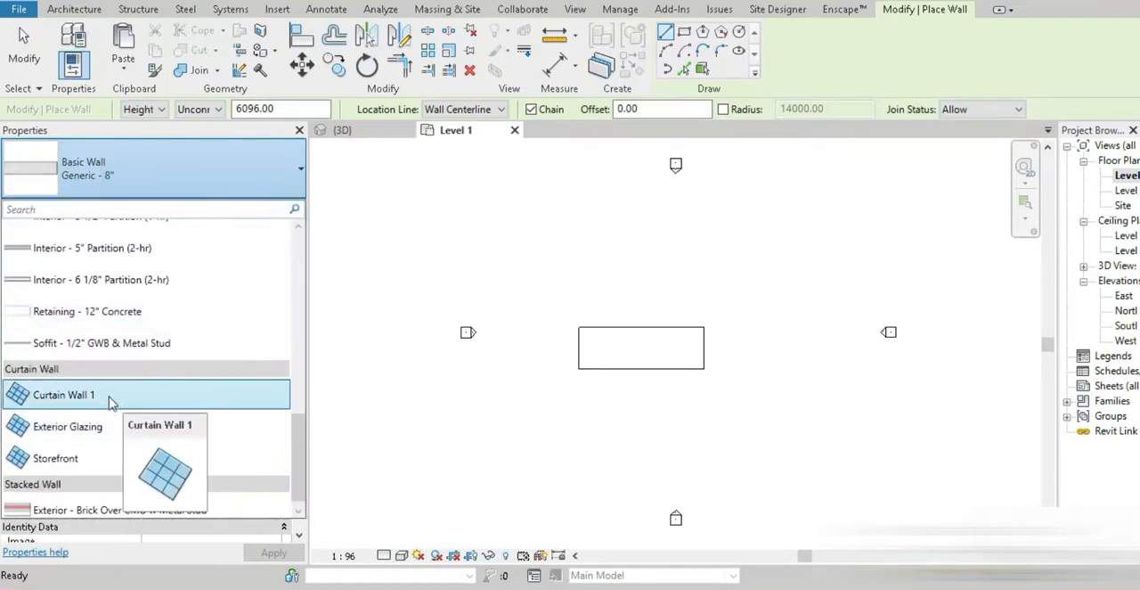
left_click(77, 459)
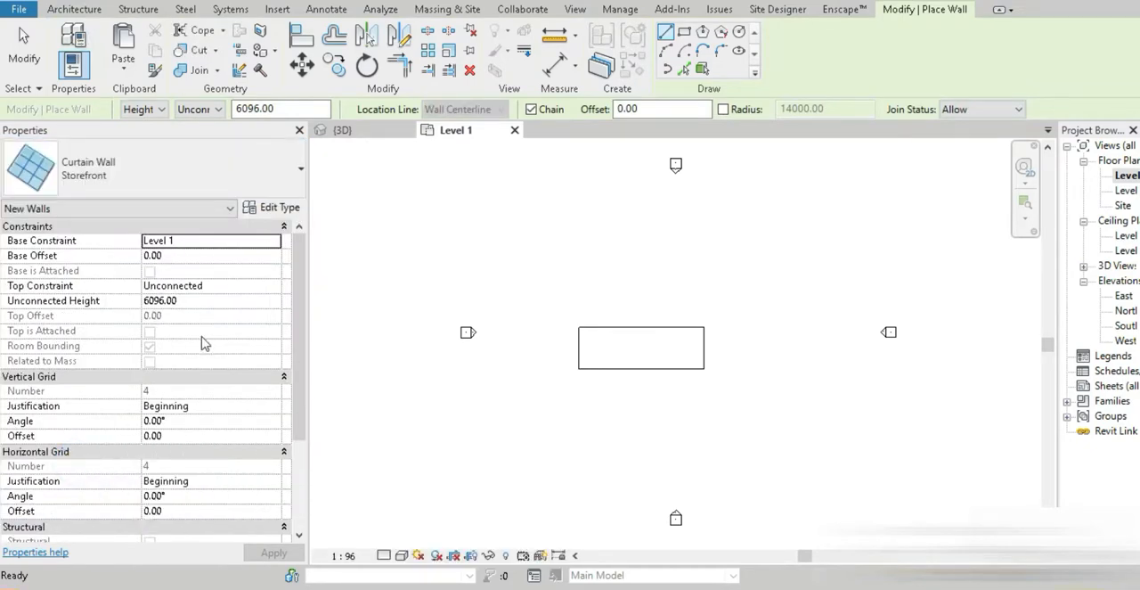
left_click(279, 285)
left_click(225, 340)
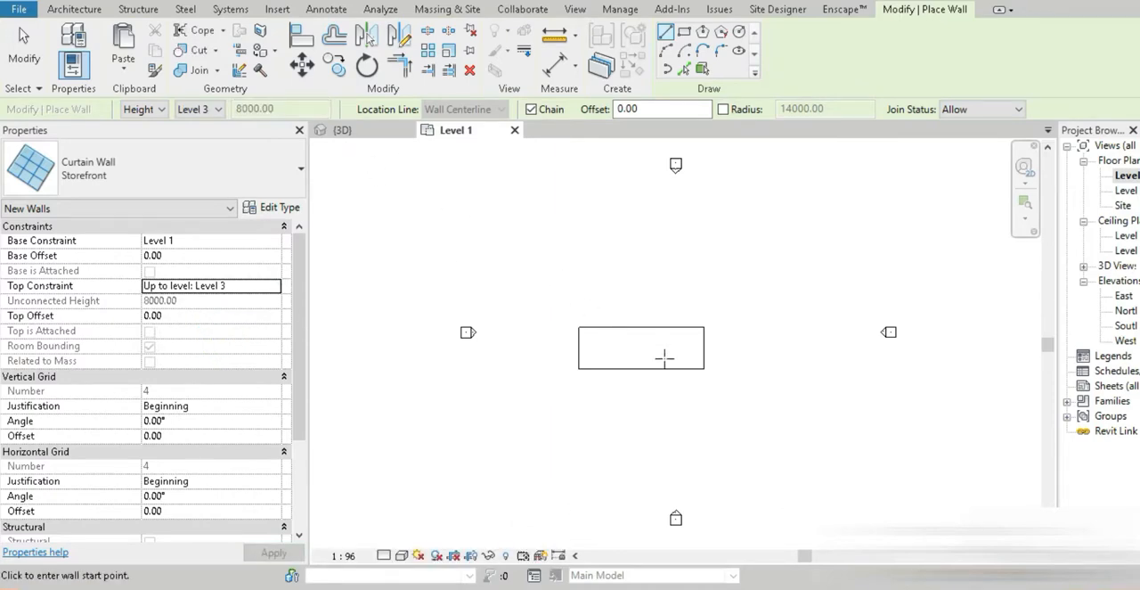
scroll(665, 357, "up", 5)
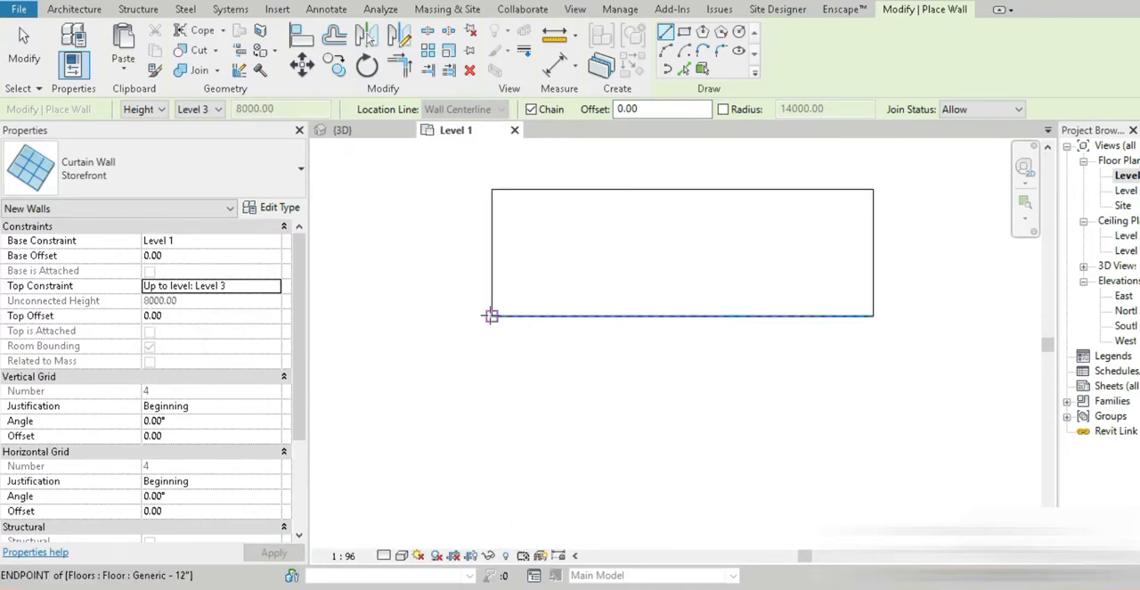
left_click(491, 315)
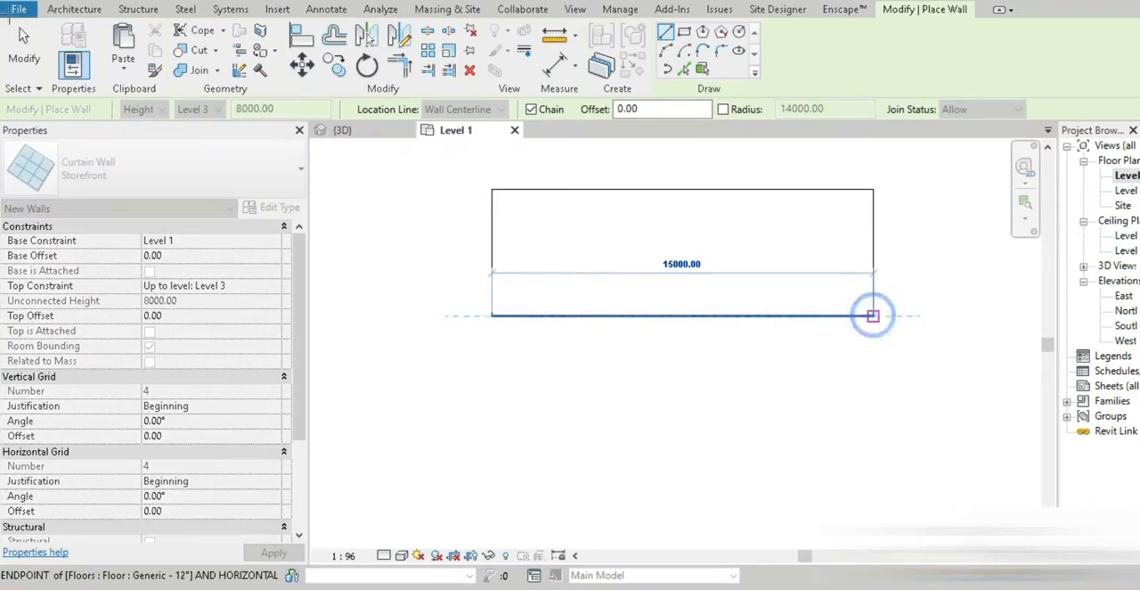
left_click(872, 315)
left_click(24, 49)
Move the curtain wall 63.5 mm inward in the Level 1 plan so its outer face aligns with the floor edge
left_click(353, 134)
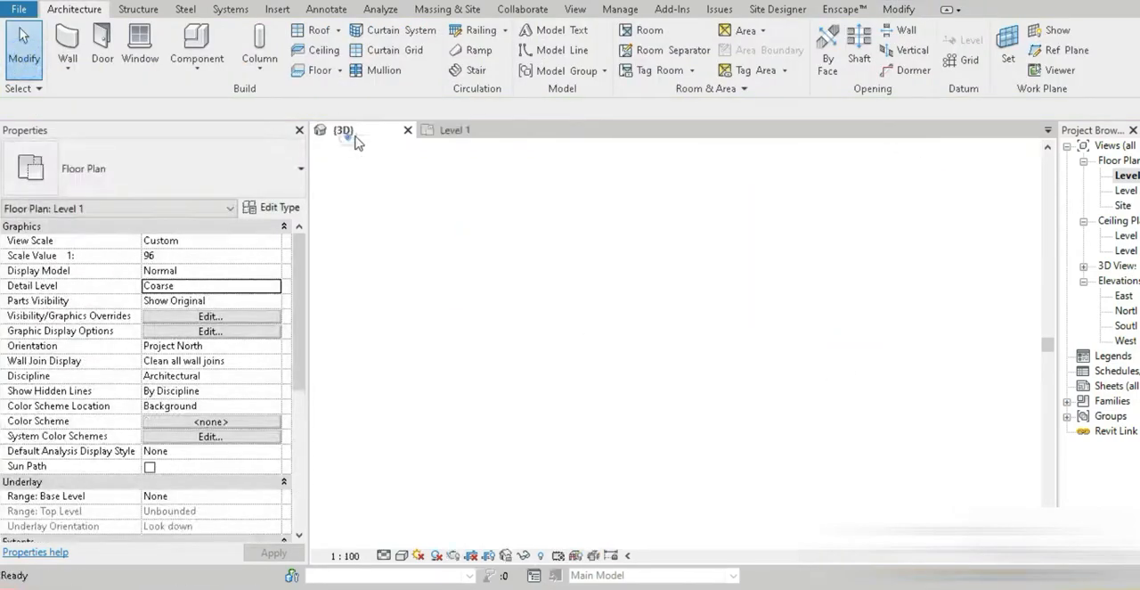
scroll(715, 522, "up", 8)
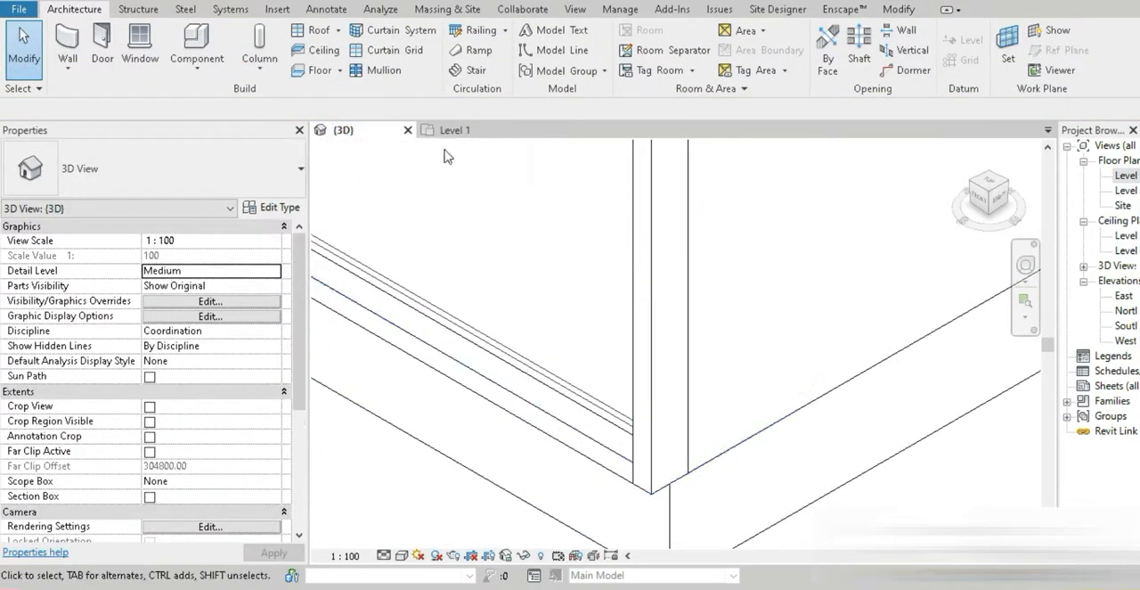
left_click(450, 130)
scroll(730, 252, "up", 6)
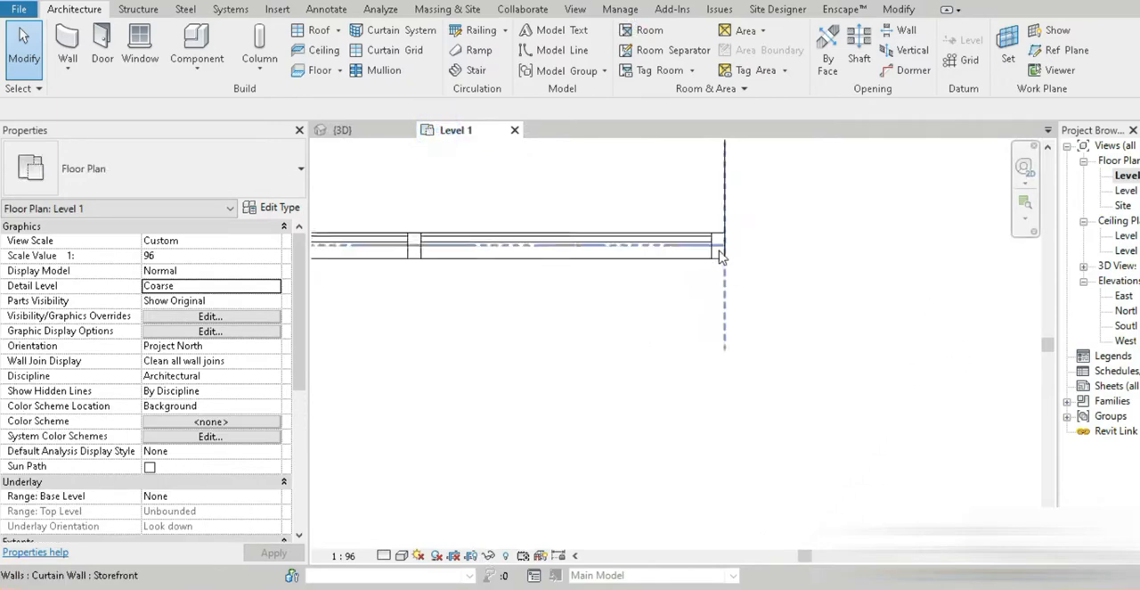
left_click(732, 248)
middle_click_drag(725, 285, 709, 354)
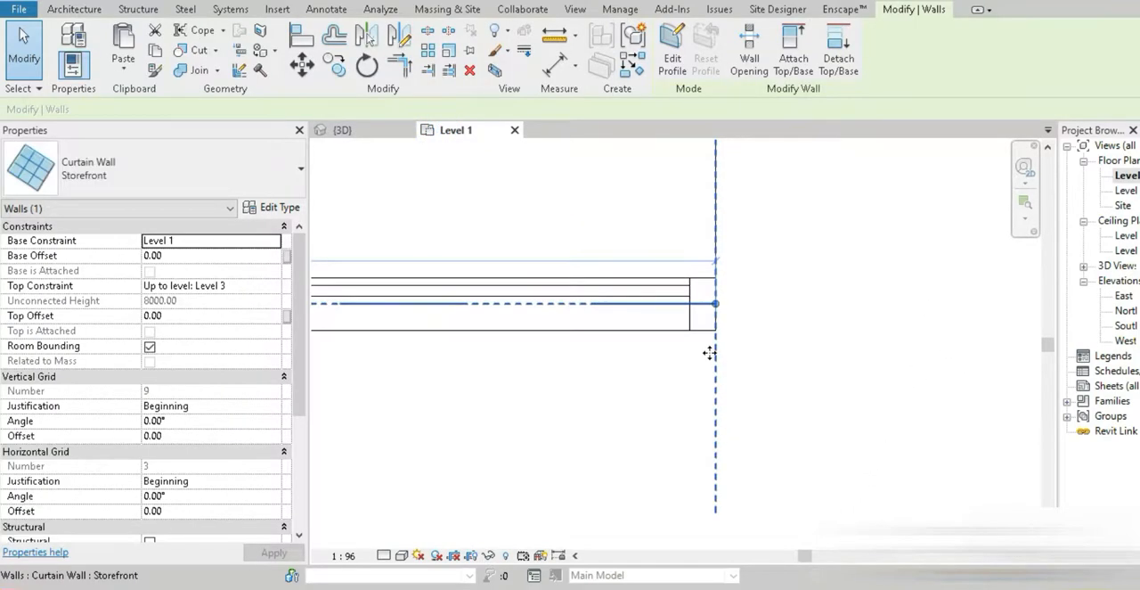
key("m")
key("v")
left_click(715, 330)
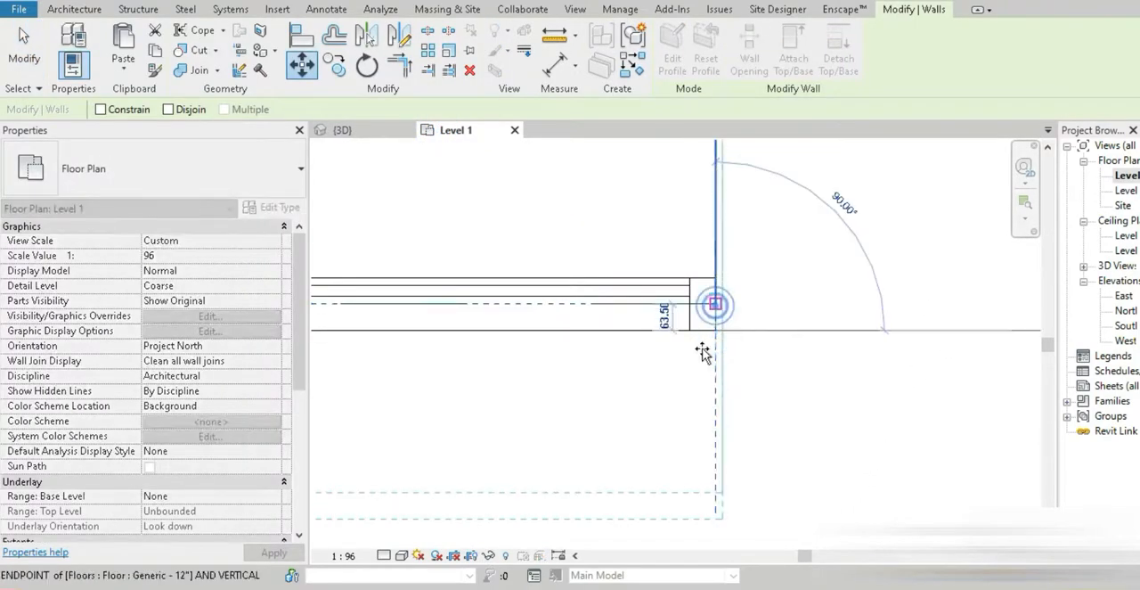
left_click(703, 353)
Examine in 3D how the moved curtain wall sits against the floor edges and the intermediate slab
left_click(353, 130)
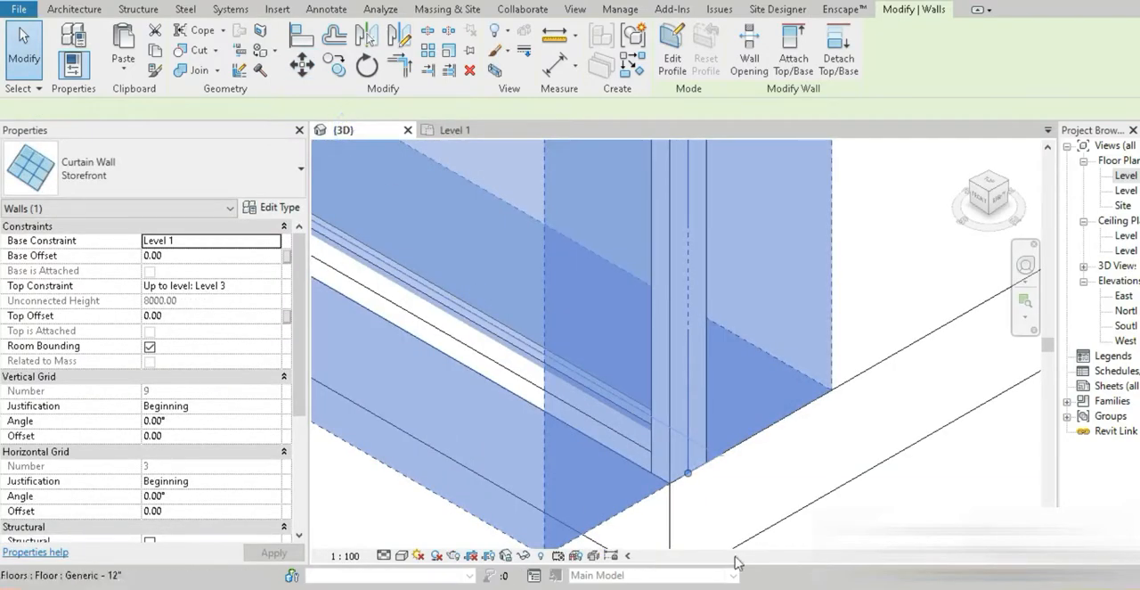
middle_click_drag(667, 476, 761, 357)
left_click(576, 489)
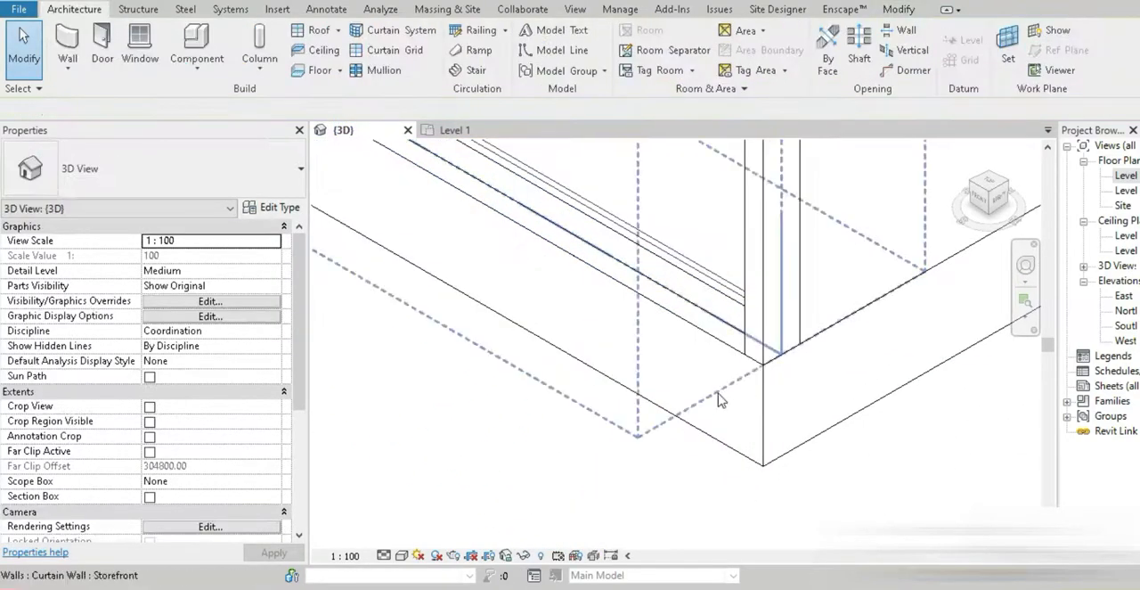
scroll(718, 394, "down", 9)
middle_click_drag(719, 391, 723, 367, "shift")
scroll(723, 364, "up", 3)
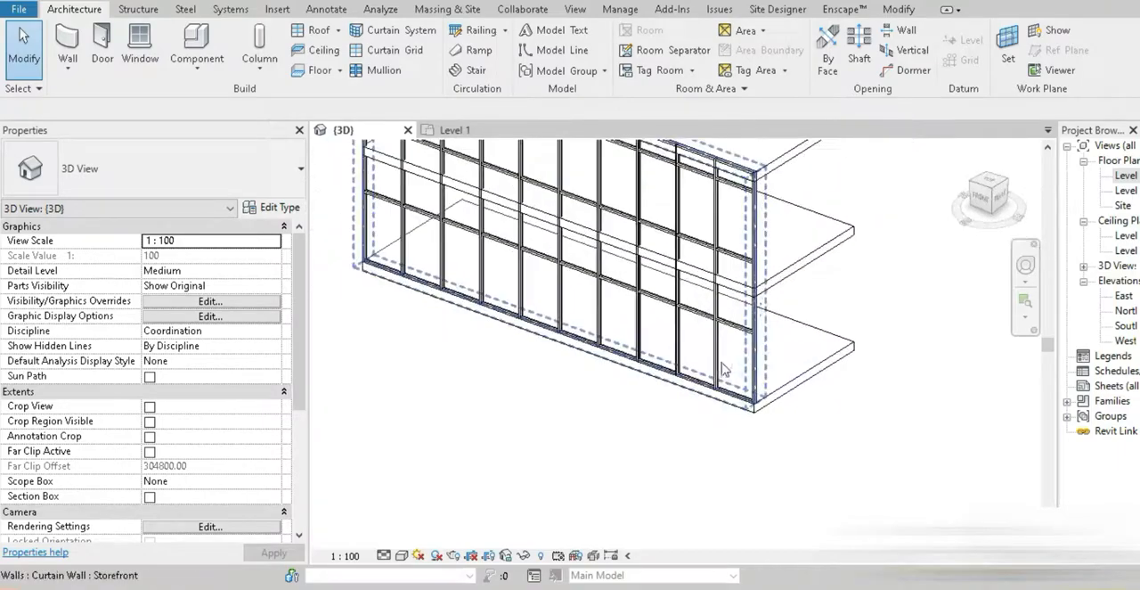
scroll(721, 367, "up", 5)
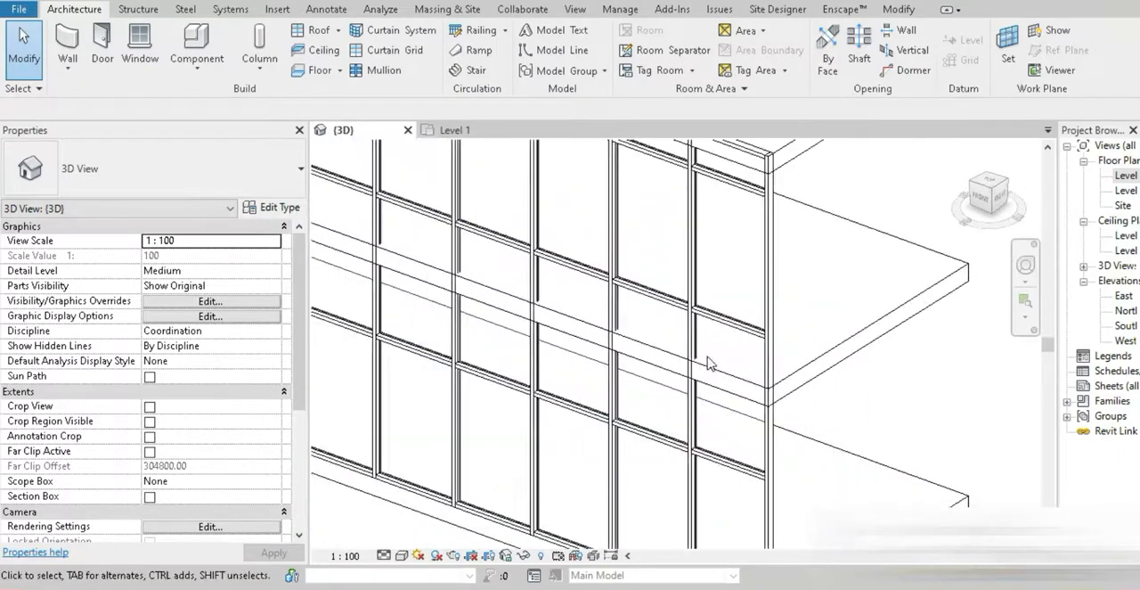
scroll(709, 363, "down", 5)
mouse_move(709, 363)
middle_mouse_down("shift")
mouse_move(722, 374)
mouse_move(699, 374)
middle_mouse_up("shift")
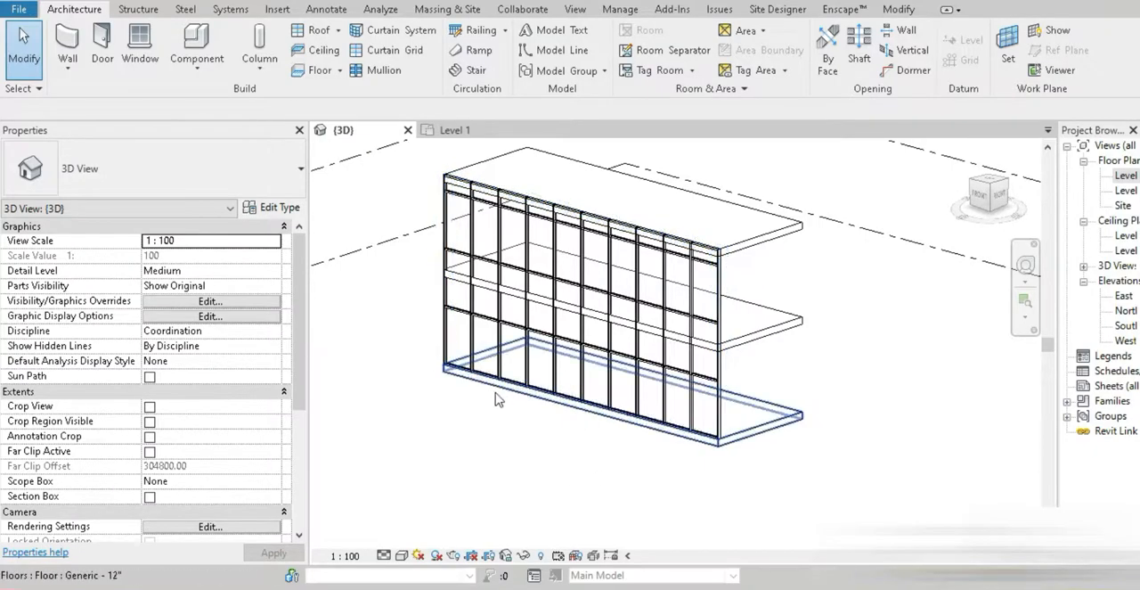
Start a new wall on the Level 1 plan and duplicate the Storefront curtain wall type as "wooden facade Alesia"
left_click(443, 130)
scroll(616, 394, "down", 9)
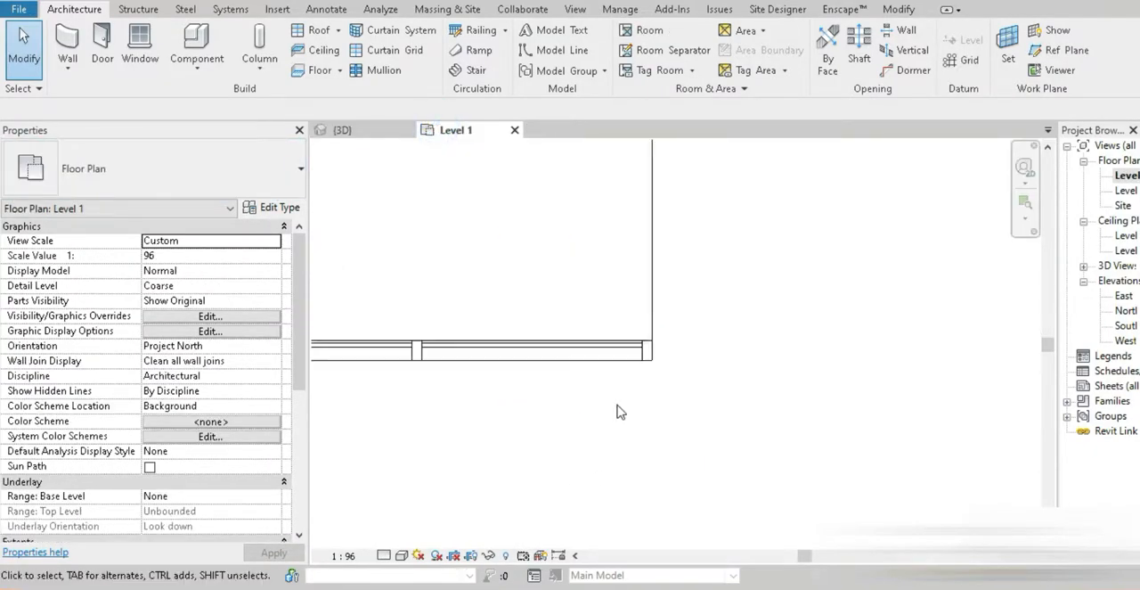
middle_click_drag(461, 417, 560, 400)
scroll(707, 383, "down", 4)
scroll(474, 417, "down", 1)
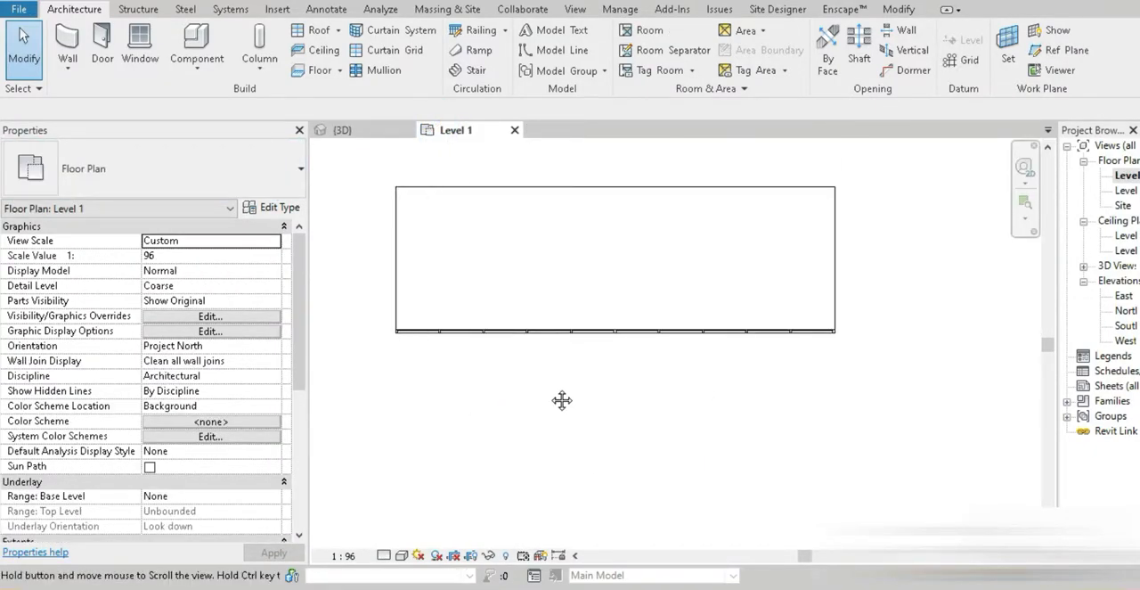
left_click(68, 43)
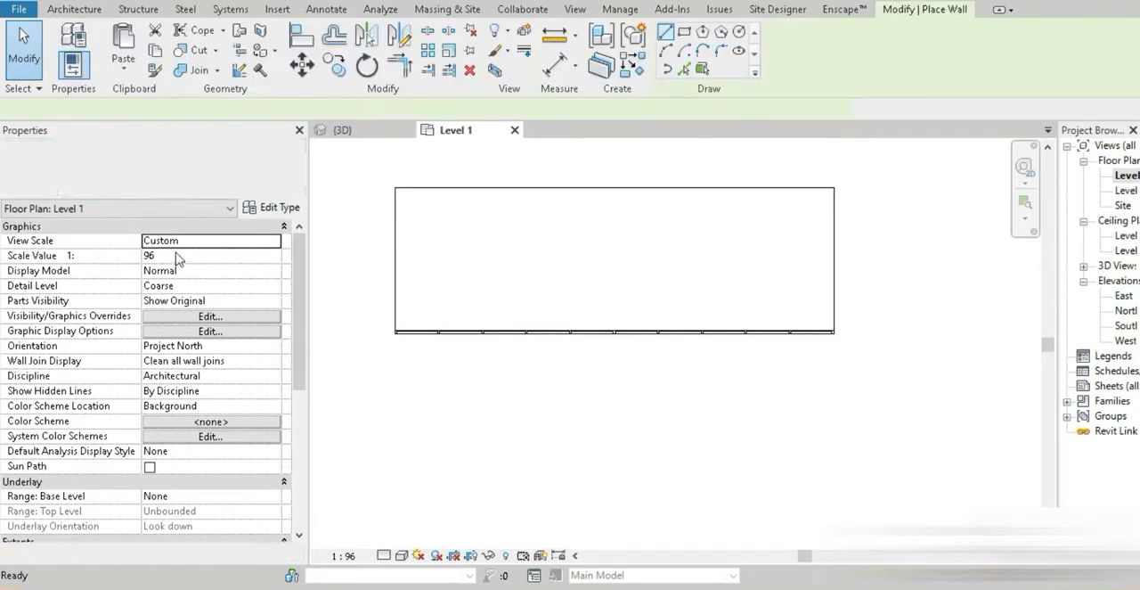
left_click(153, 189)
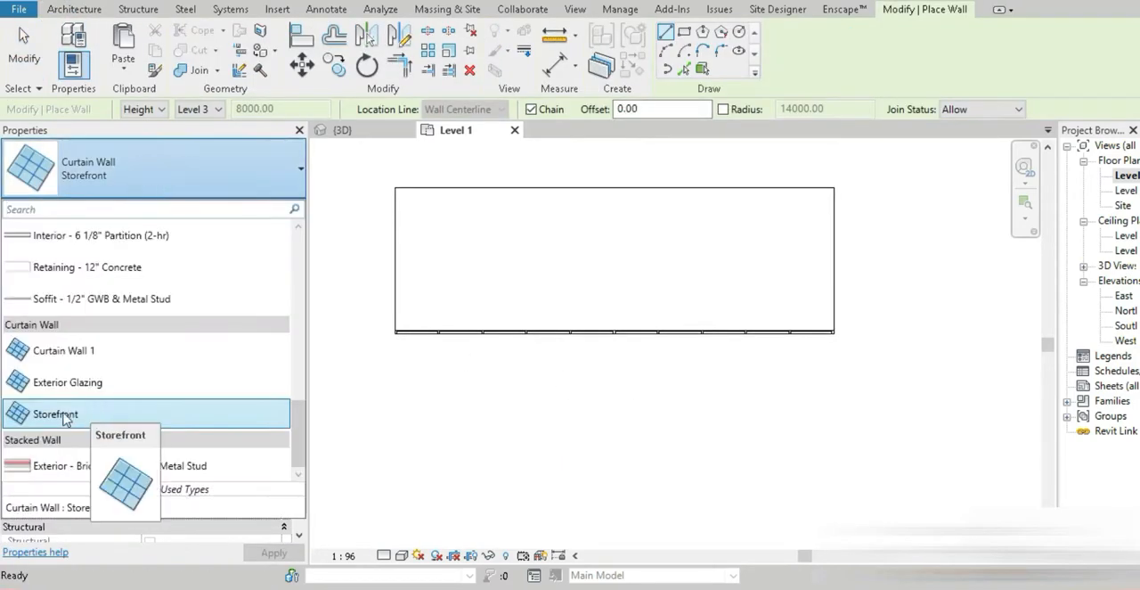
left_click(64, 415)
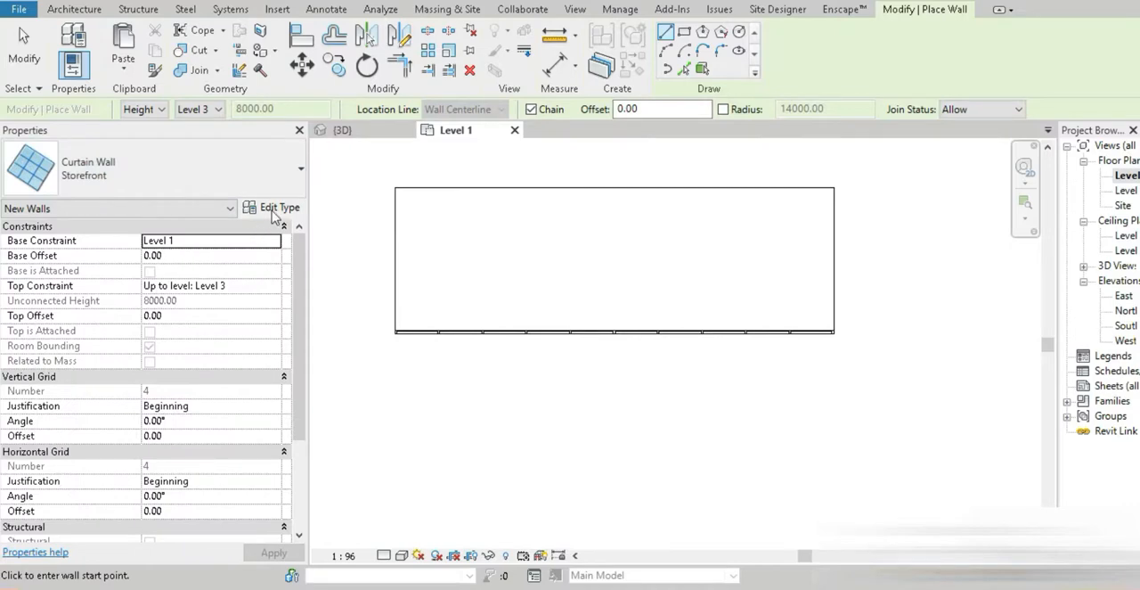
left_click(274, 210)
left_click(357, 52)
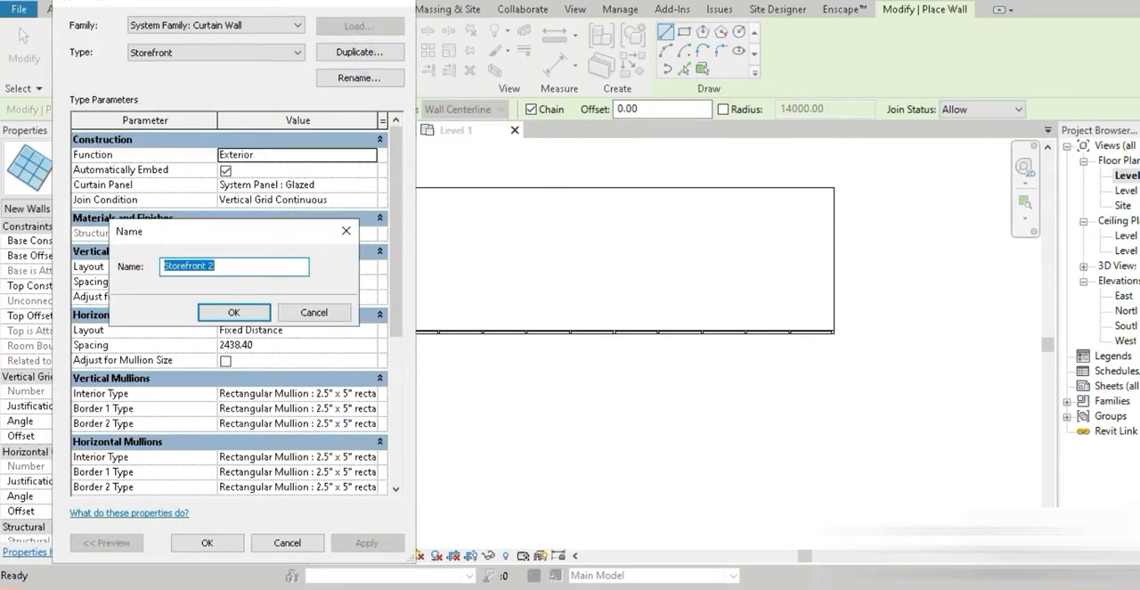
type("wooden facade Alesia")
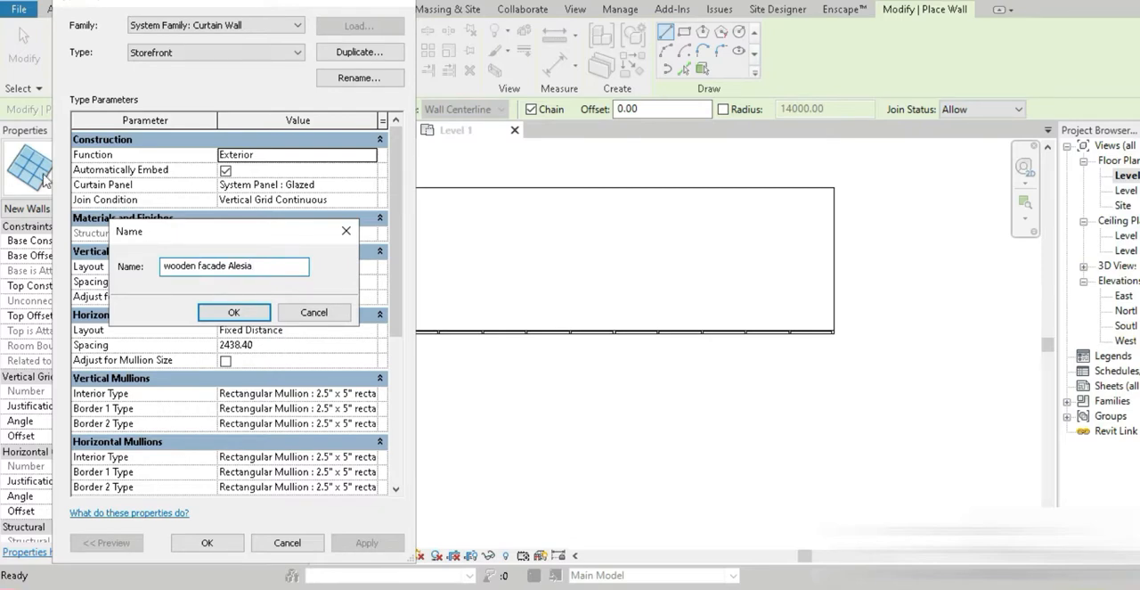
left_click(220, 306)
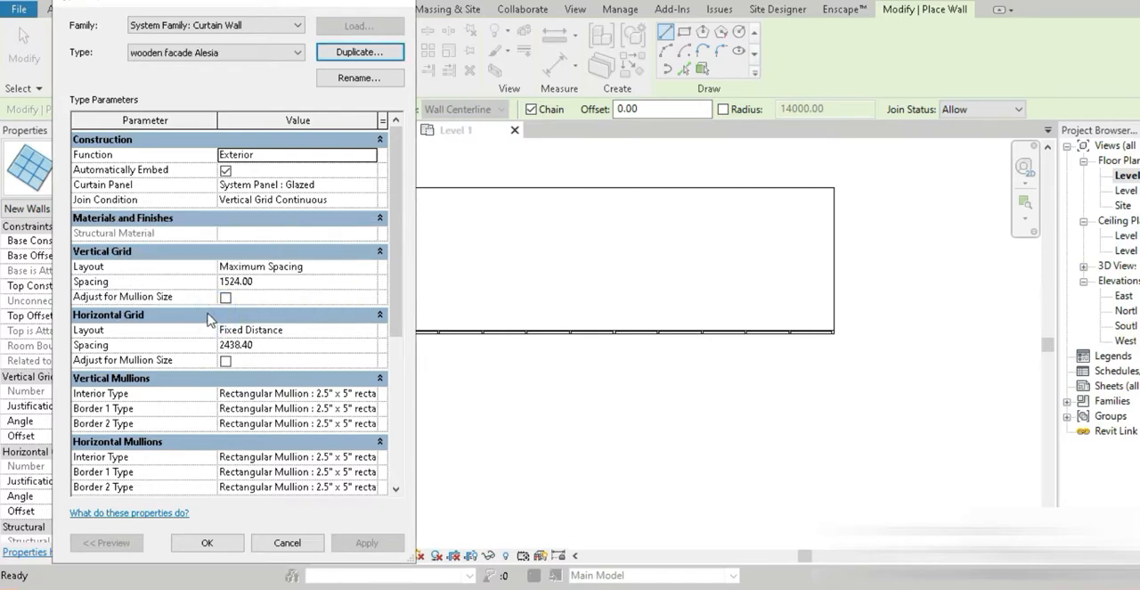
Set the new curtain wall type's vertical grid spacing to 1000 mm and horizontal grid spacing to 2000 mm
left_click(280, 282)
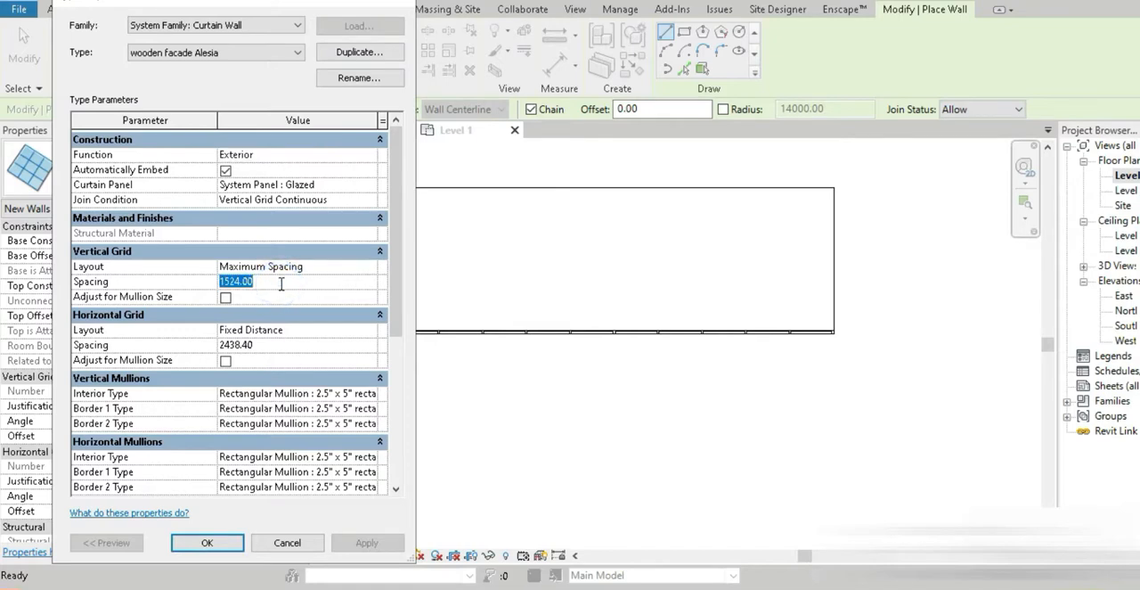
type("1000")
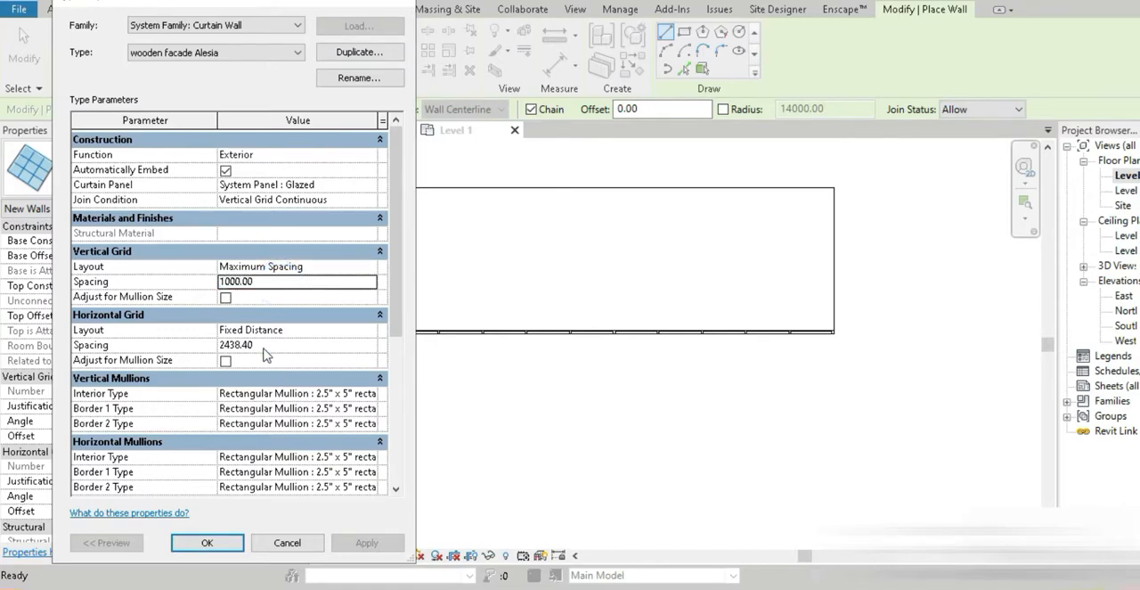
left_click(265, 347)
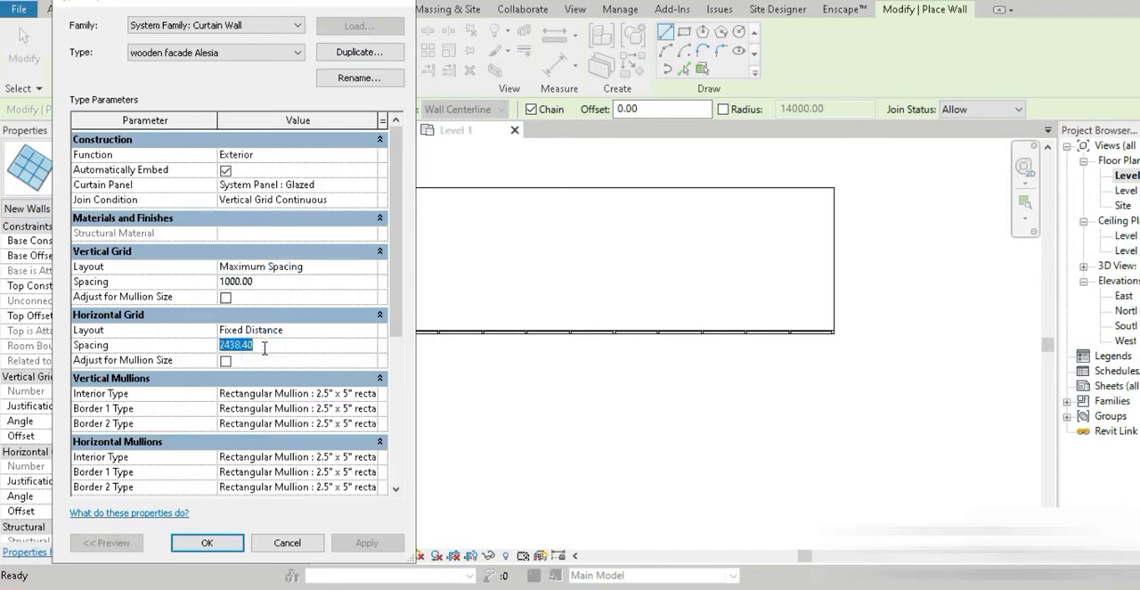
type("25")
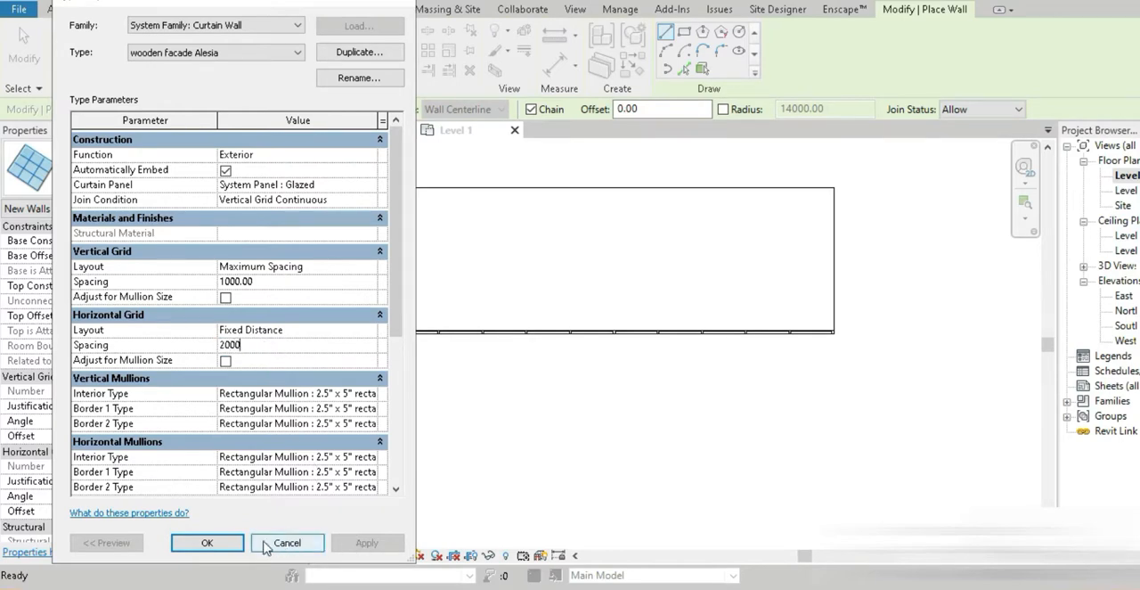
left_click(214, 542)
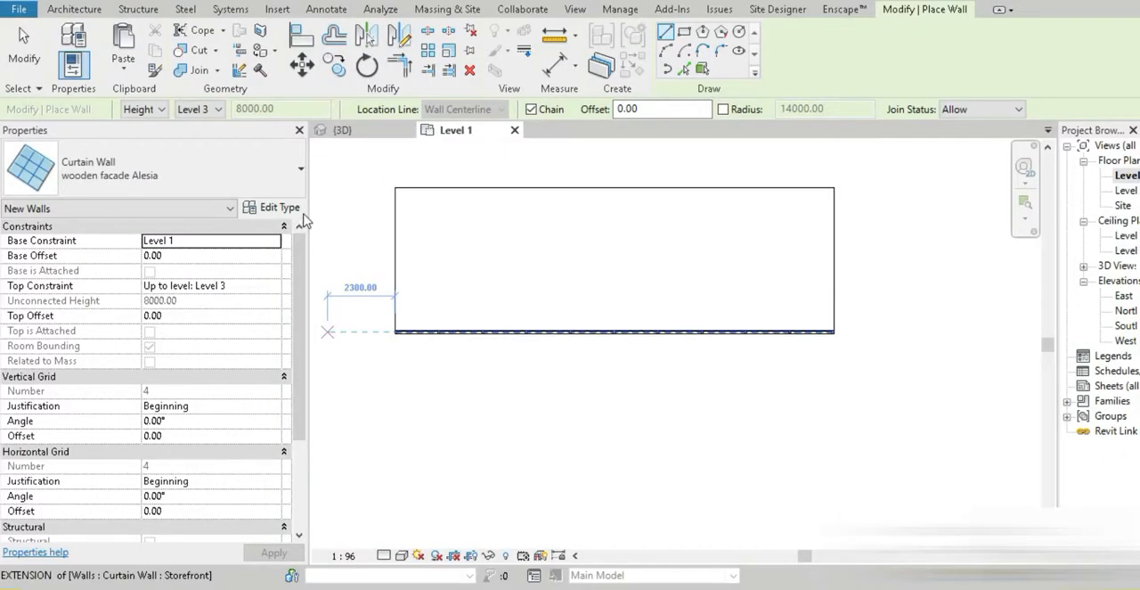
Rename the curtain wall type as "wooden facade Alesia 1m"
left_click(297, 210)
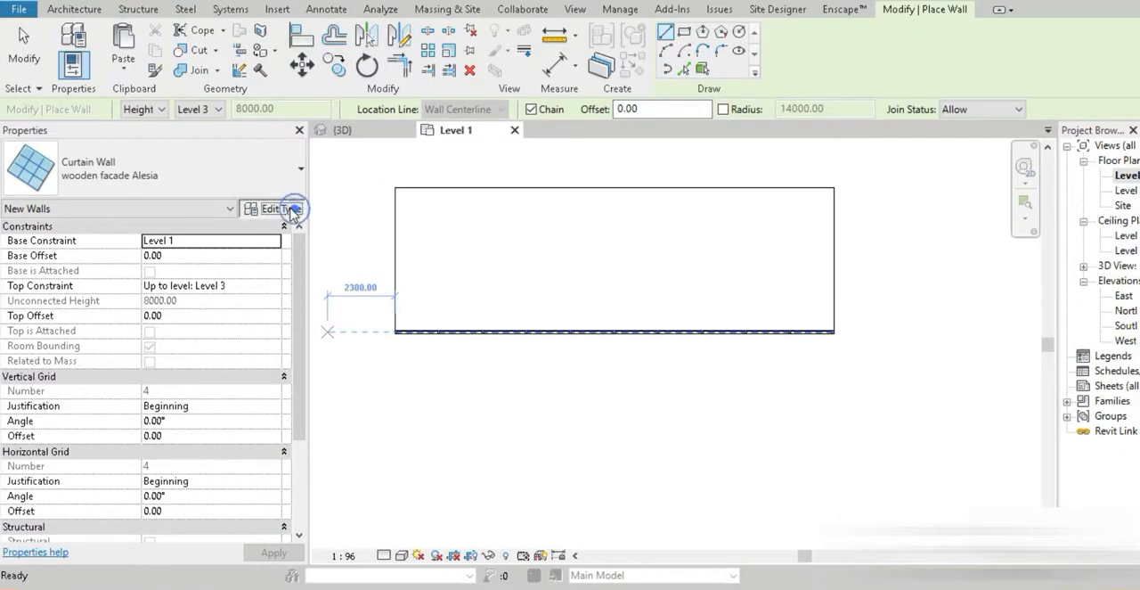
left_click(337, 78)
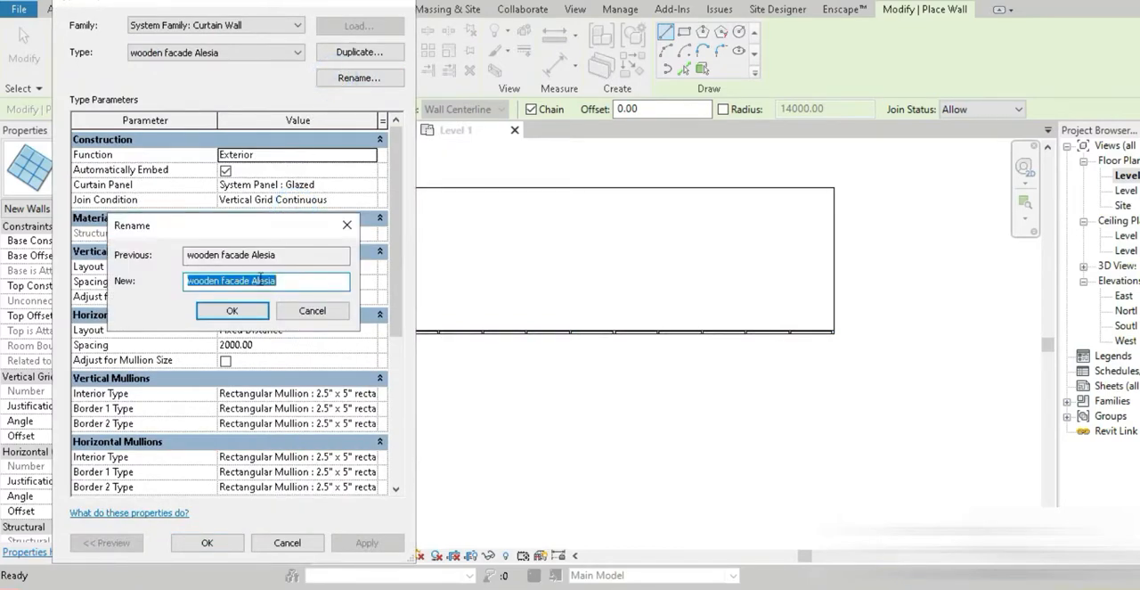
left_click(295, 280)
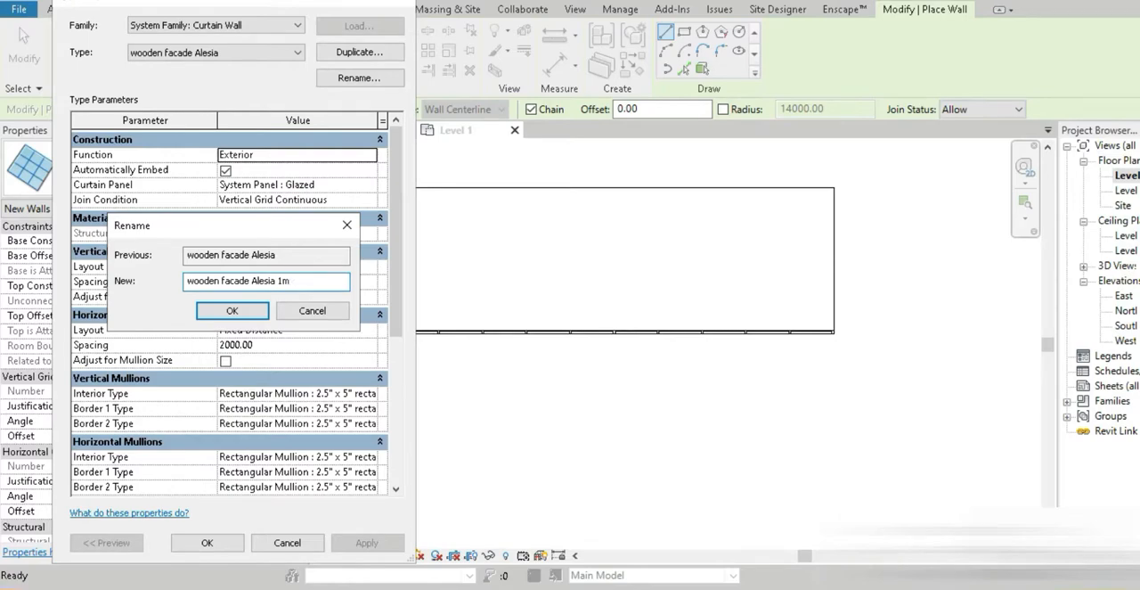
left_click(233, 309)
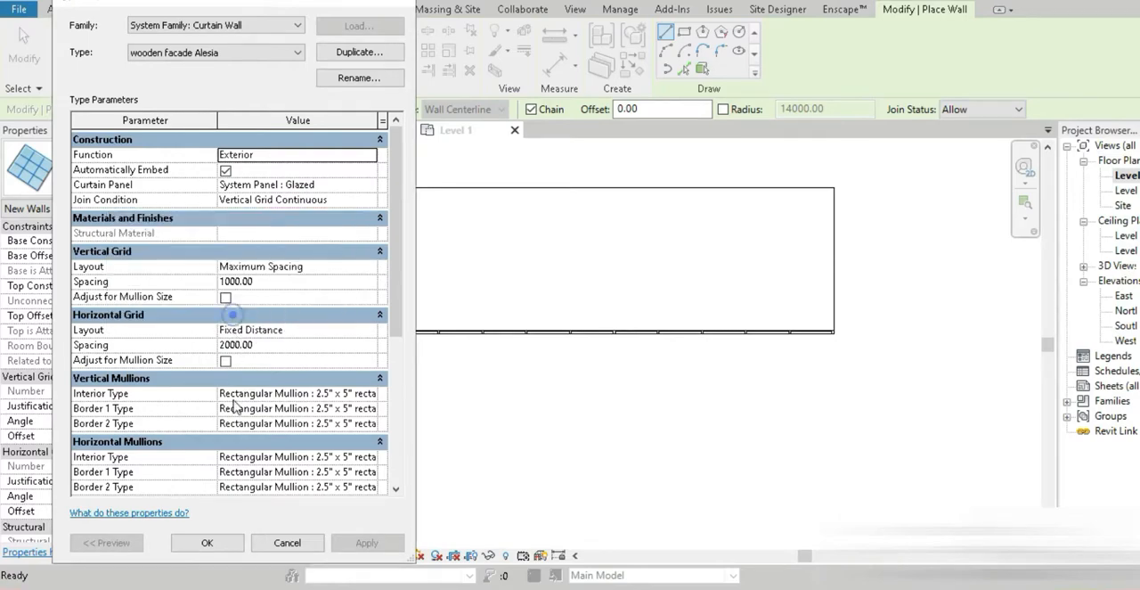
Accept the curtain wall type settings and give the new wall an unconnected height of 1 m
left_click(210, 542)
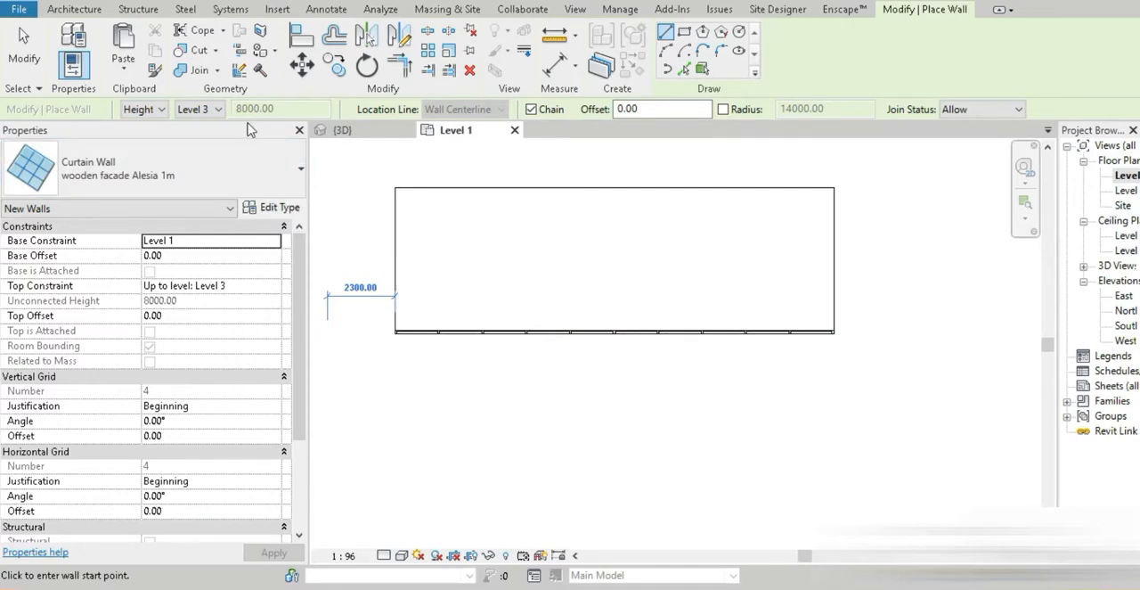
left_click(200, 109)
left_click(206, 157)
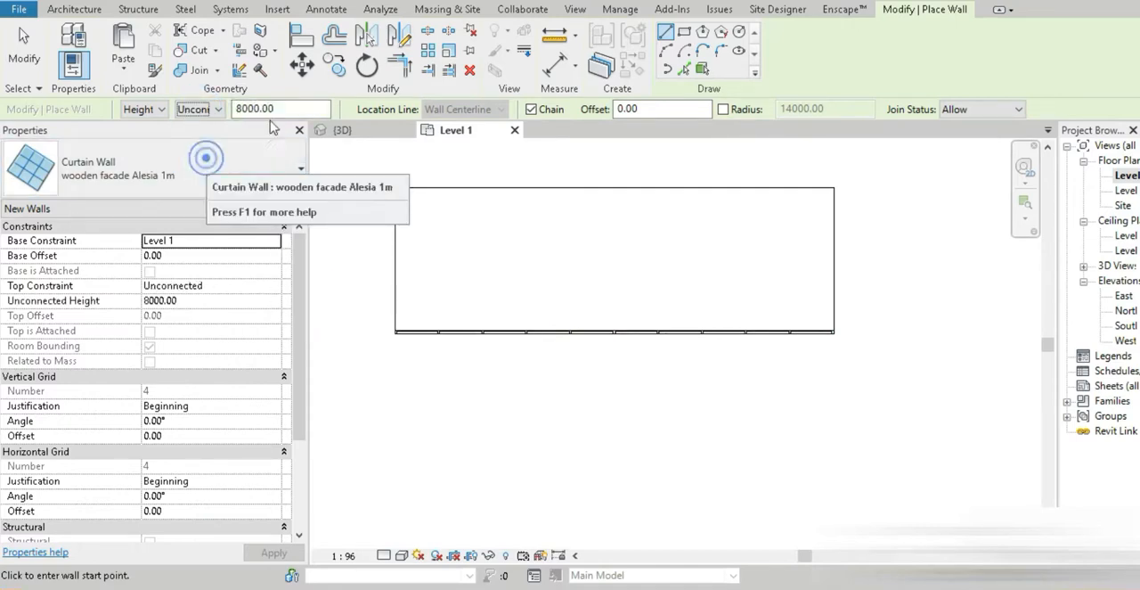
double_click(267, 109)
type("1m")
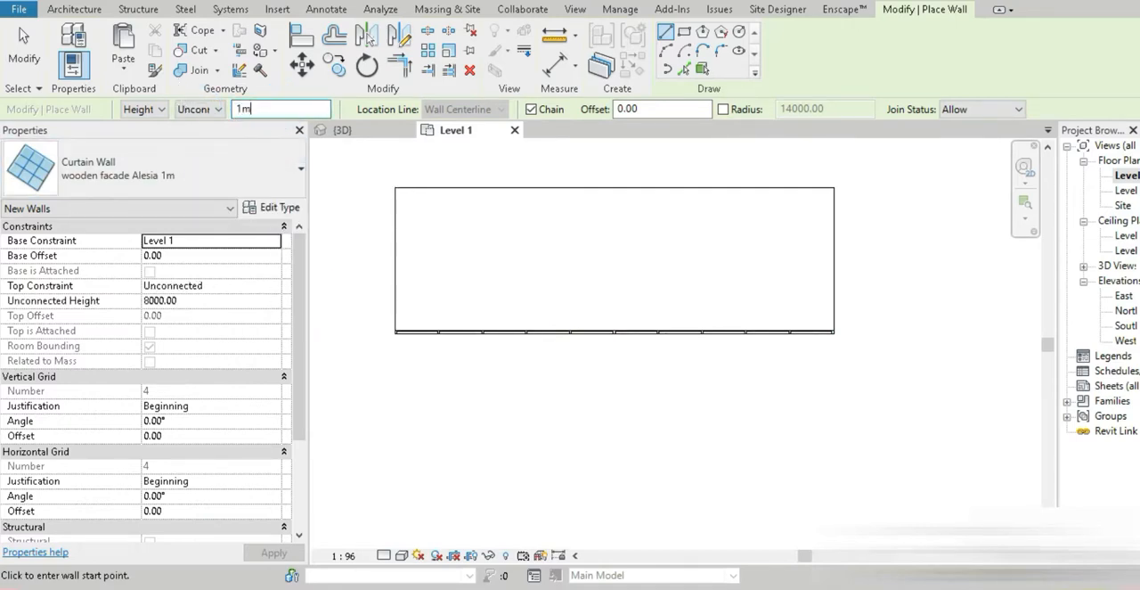
key("Return")
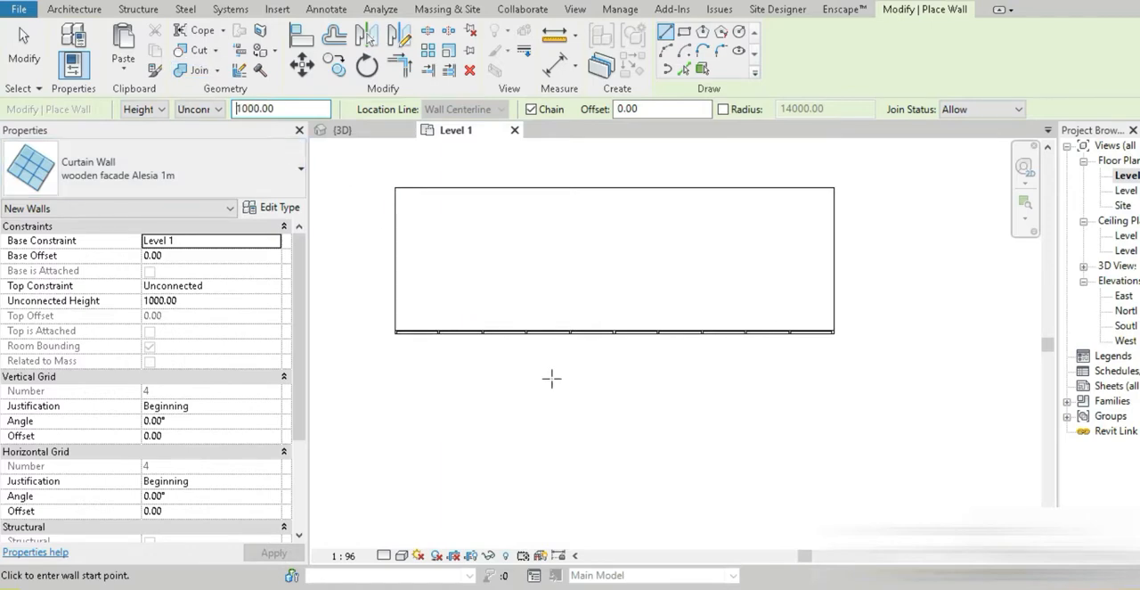
Draw a 15000 mm curtain wall parallel to and just outside the Storefront wall, between the building's side edges, and view it in 3D
scroll(398, 351, "up", 4)
left_click(401, 351)
scroll(460, 389, "down", 5)
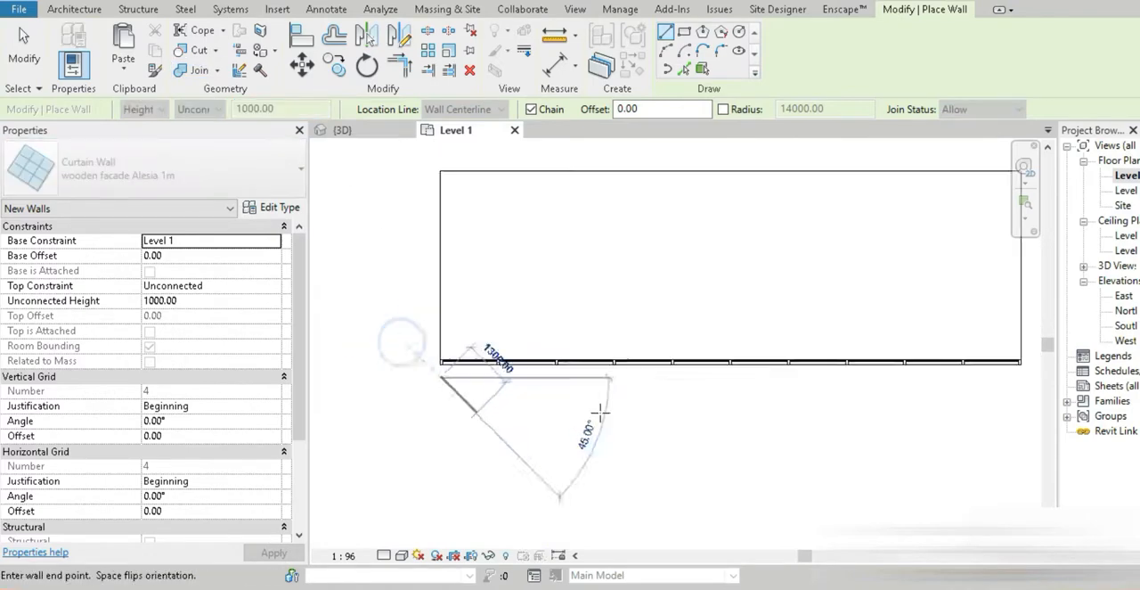
middle_click_drag(779, 464, 499, 420)
scroll(741, 322, "up", 2)
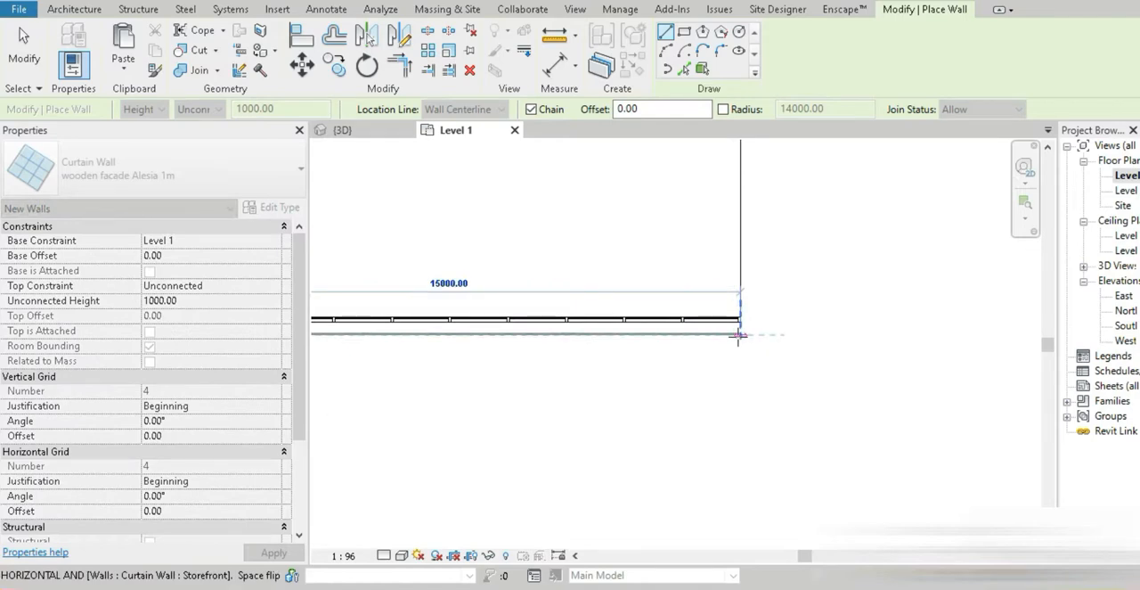
left_click(738, 334)
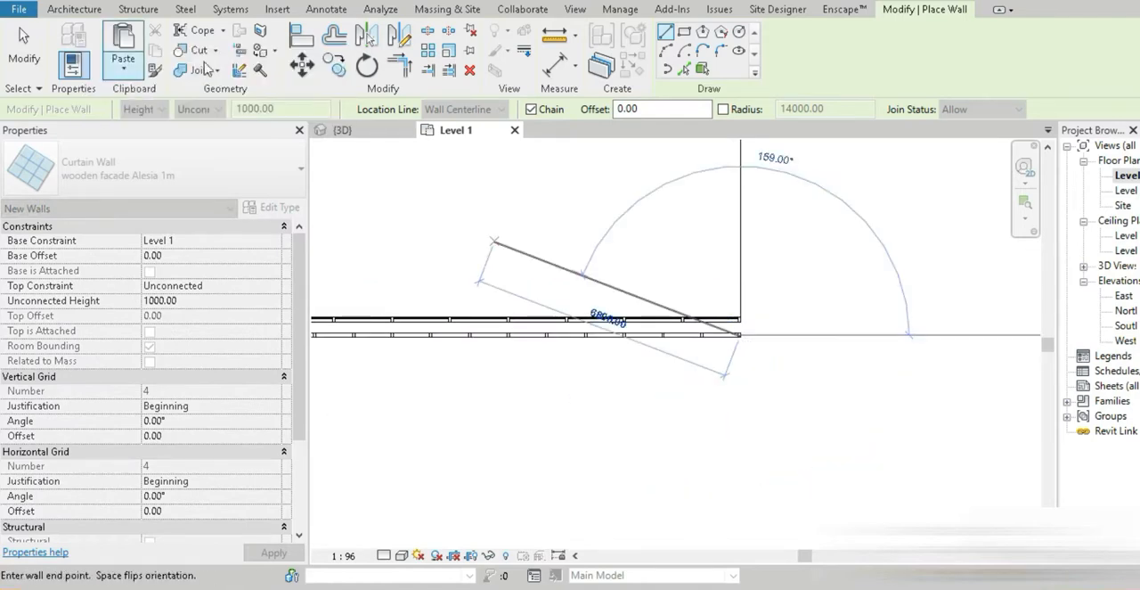
left_click(290, 2)
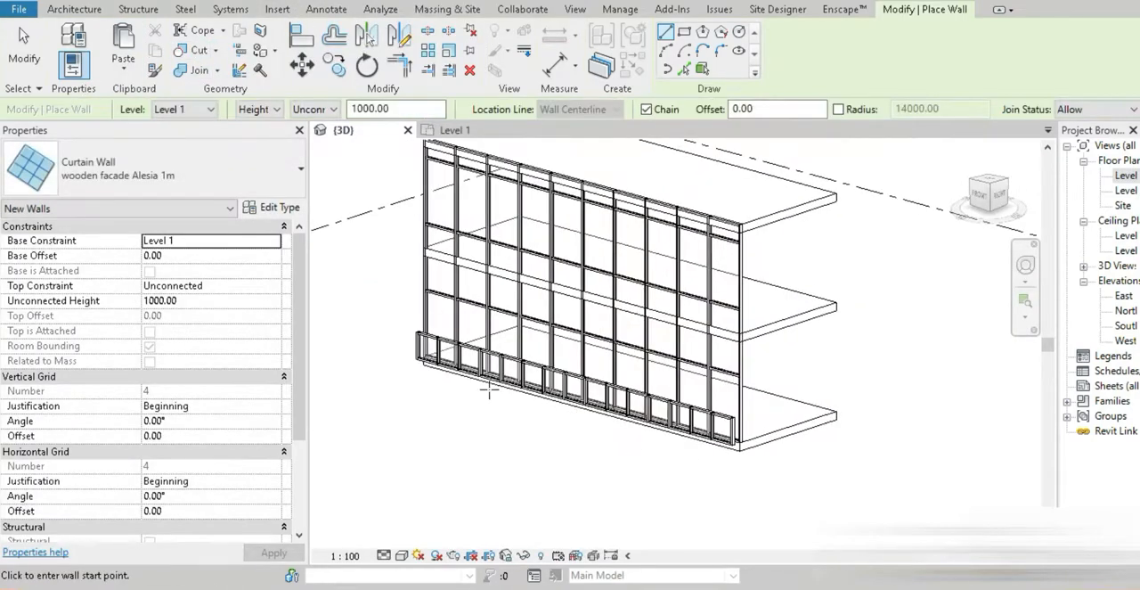
key("Escape")
key("Escape")
Change the 3D view's visual style so the new low curtain wall and the building appear with shaded surfaces
scroll(654, 462, "up", 3)
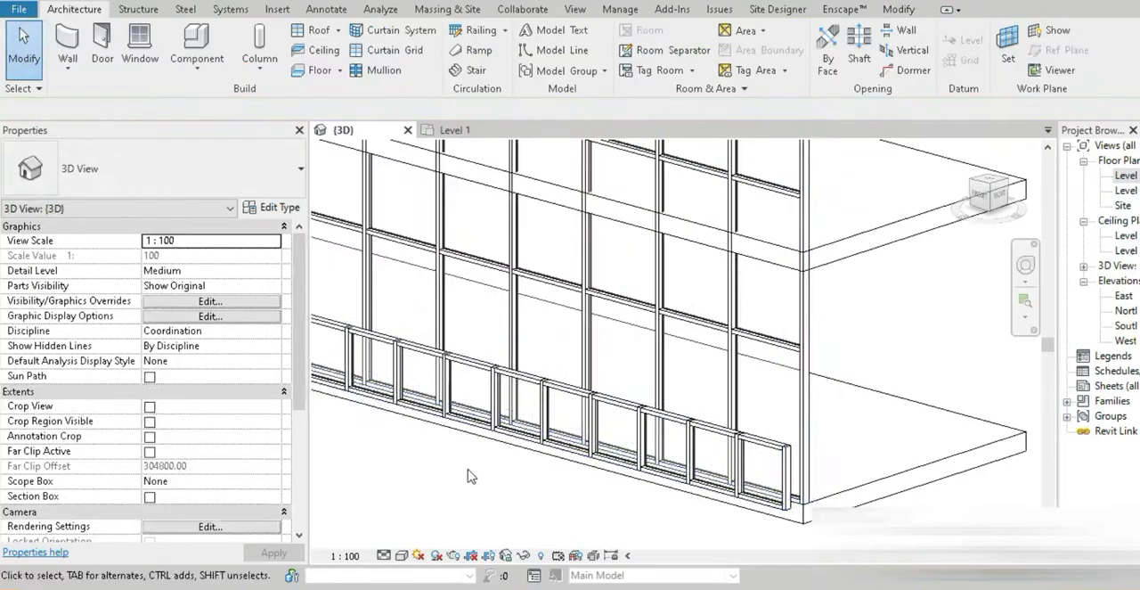
left_click(795, 510)
scroll(736, 516, "up", 3)
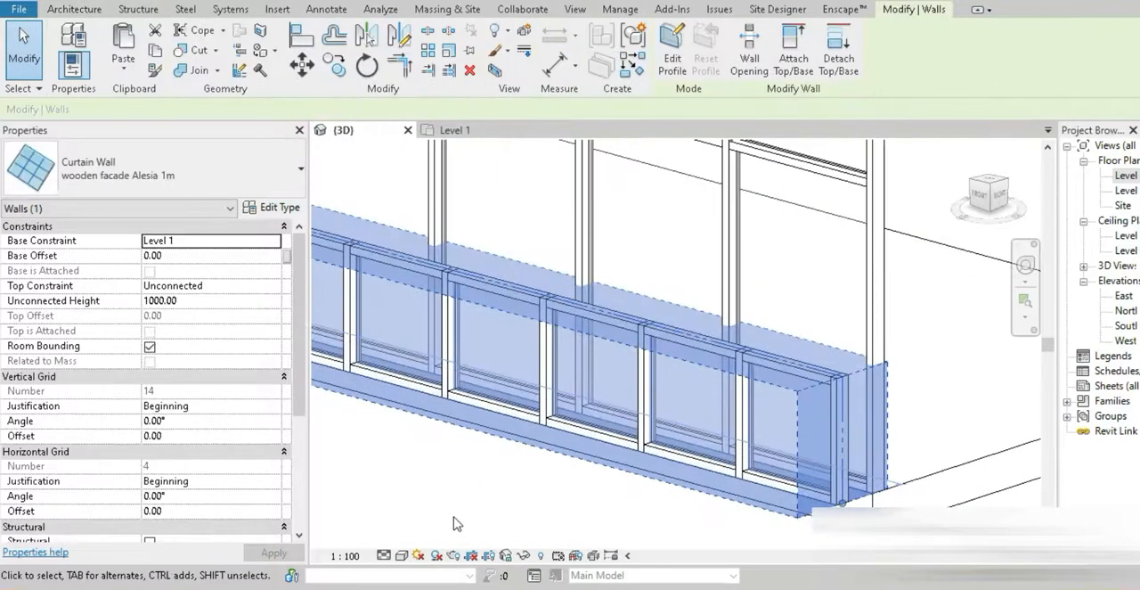
left_click(402, 555)
left_click(441, 523)
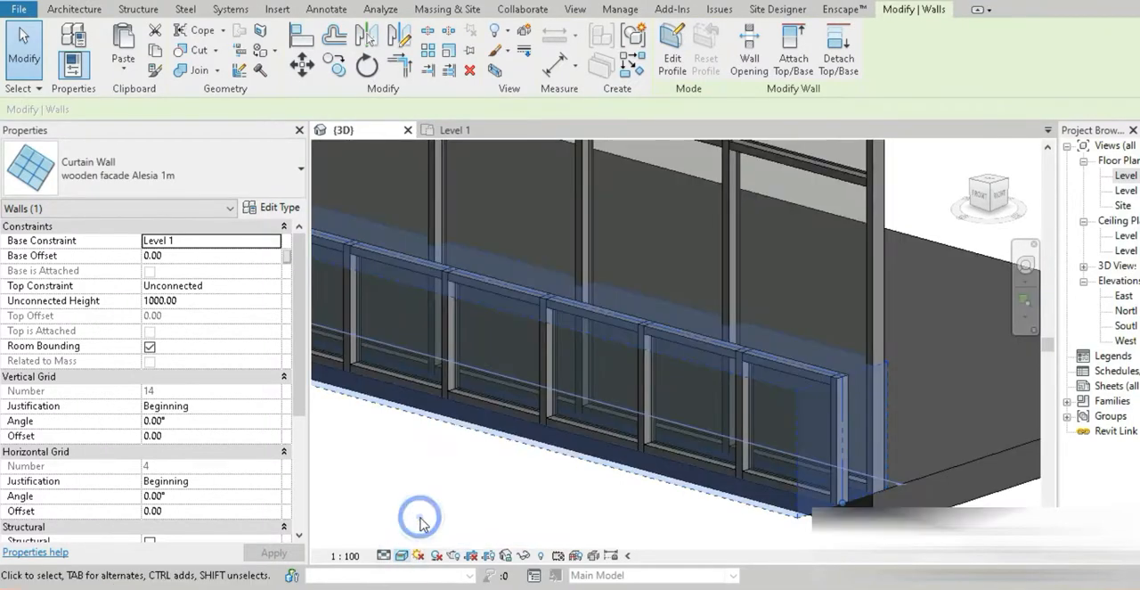
left_click(478, 490)
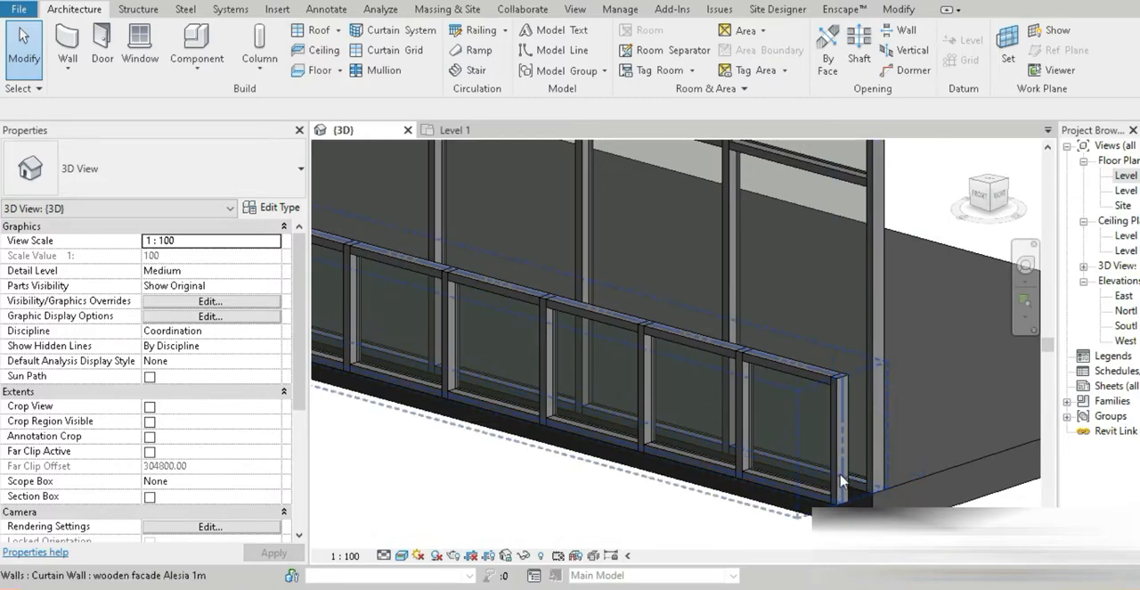
Temporarily isolate the "wooden facade Alesia 1m" curtain wall in the 3D view
left_click(842, 481)
key("h")
key("i")
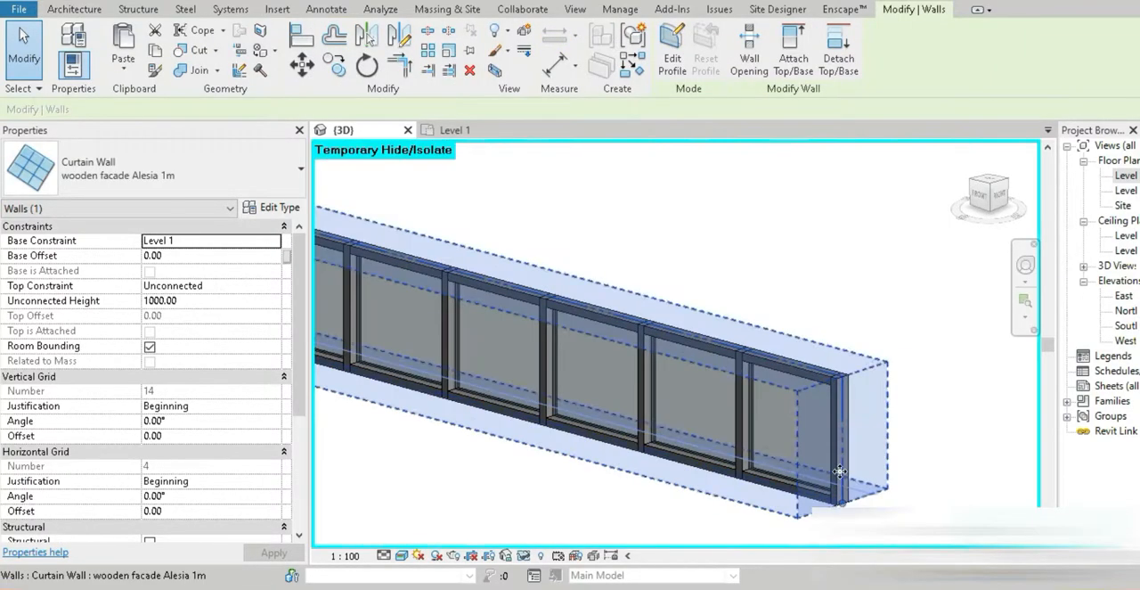
scroll(842, 481, "down", 5)
scroll(726, 475, "up", 2)
scroll(819, 450, "up", 8)
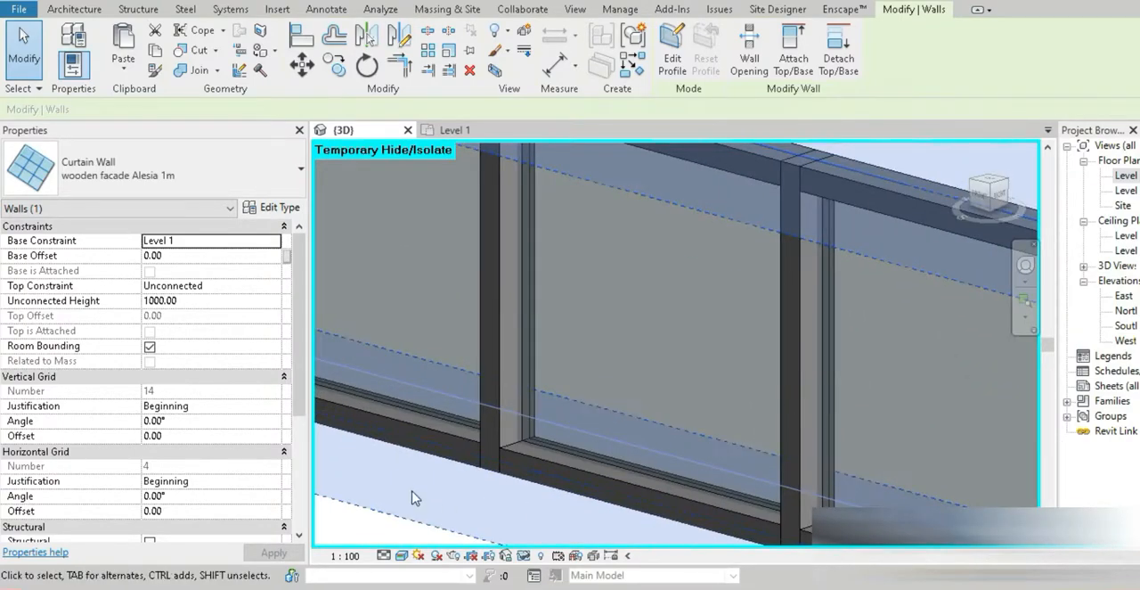
left_click(392, 515)
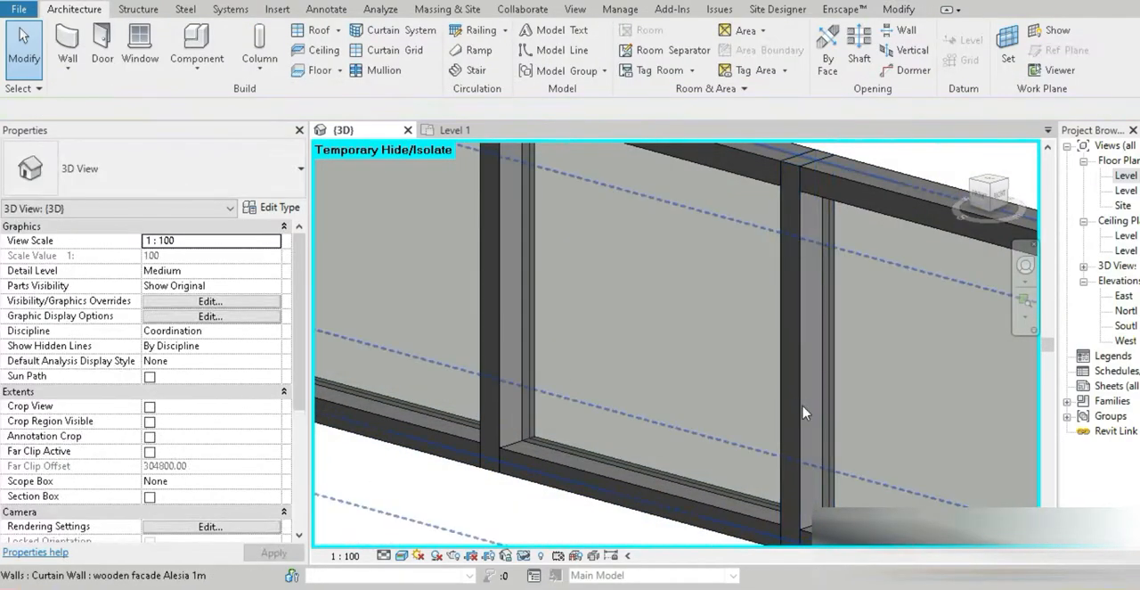
Select all mullions of the isolated curtain wall that are visible in the view and unpin them
left_click(803, 413)
scroll(799, 405, "down", 5)
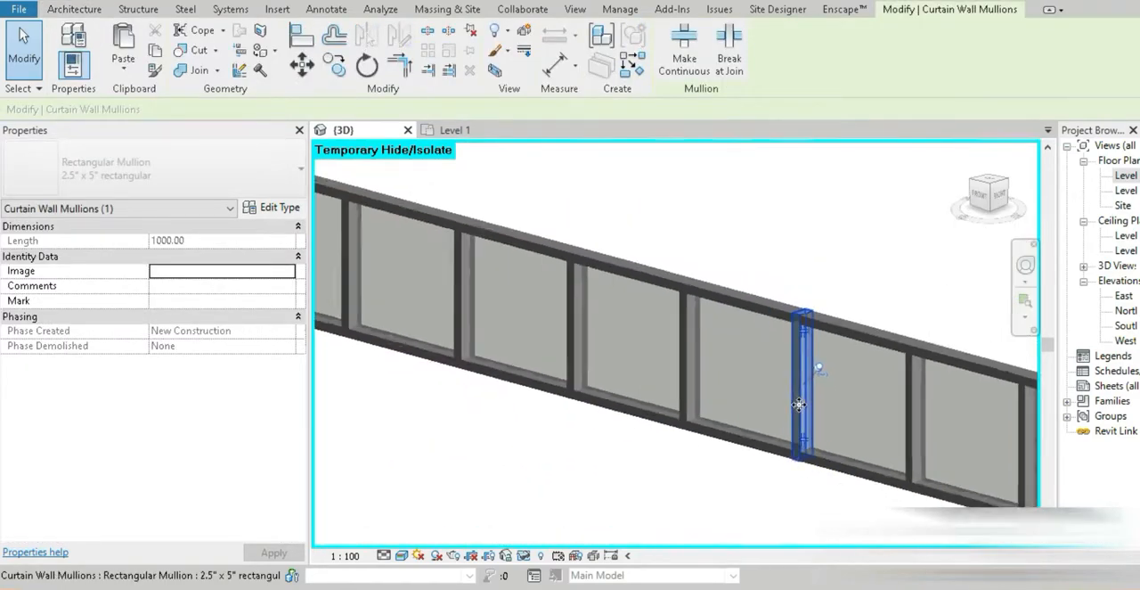
scroll(798, 405, "down", 3)
right_click(799, 406)
mouse_move(879, 352)
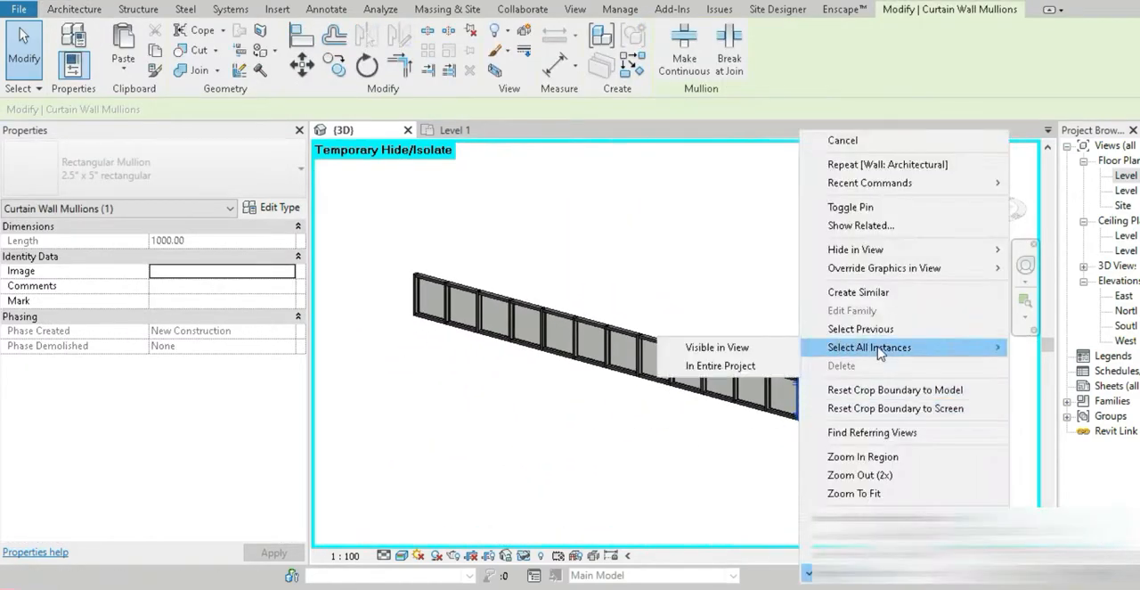
left_click(738, 347)
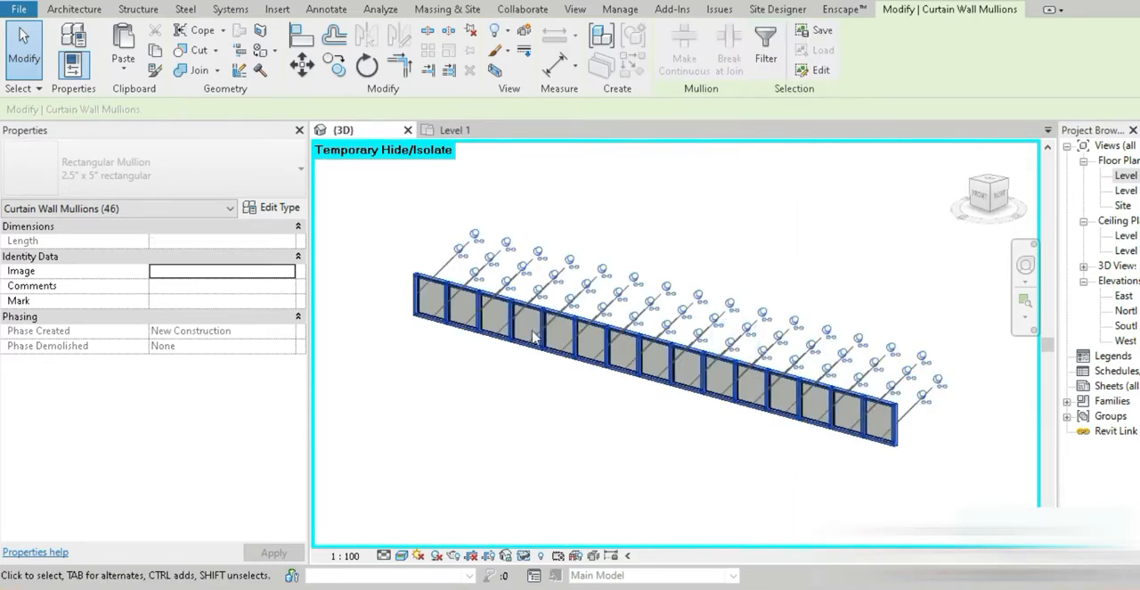
left_click(470, 29)
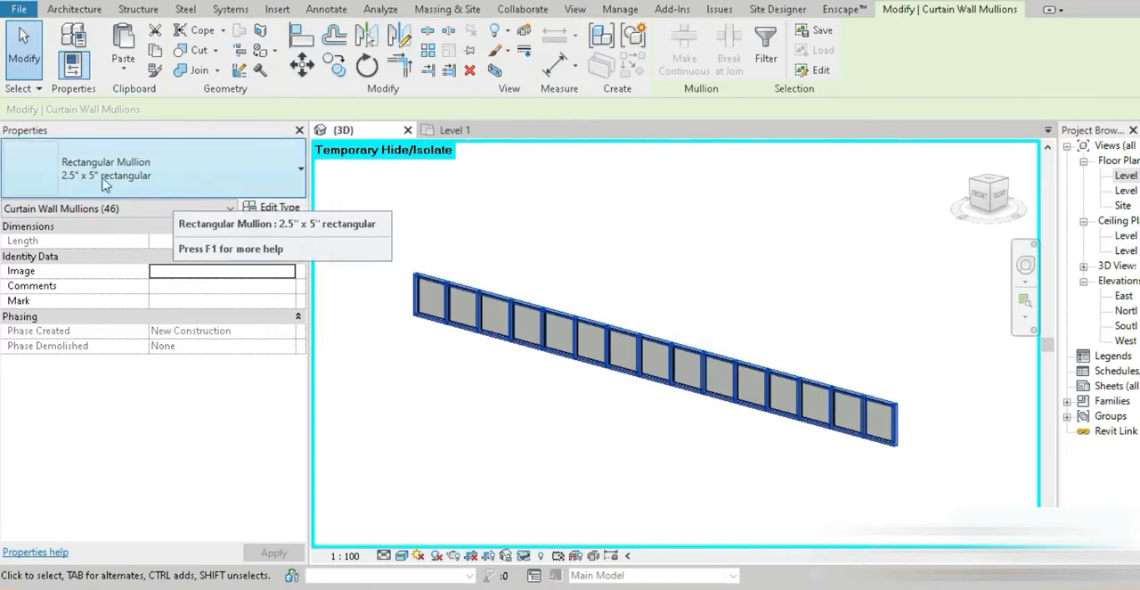
Duplicate the selected mullions' 2.5" x 5" rectangular type as "Wodden mullion"
left_click(267, 207)
left_click(367, 53)
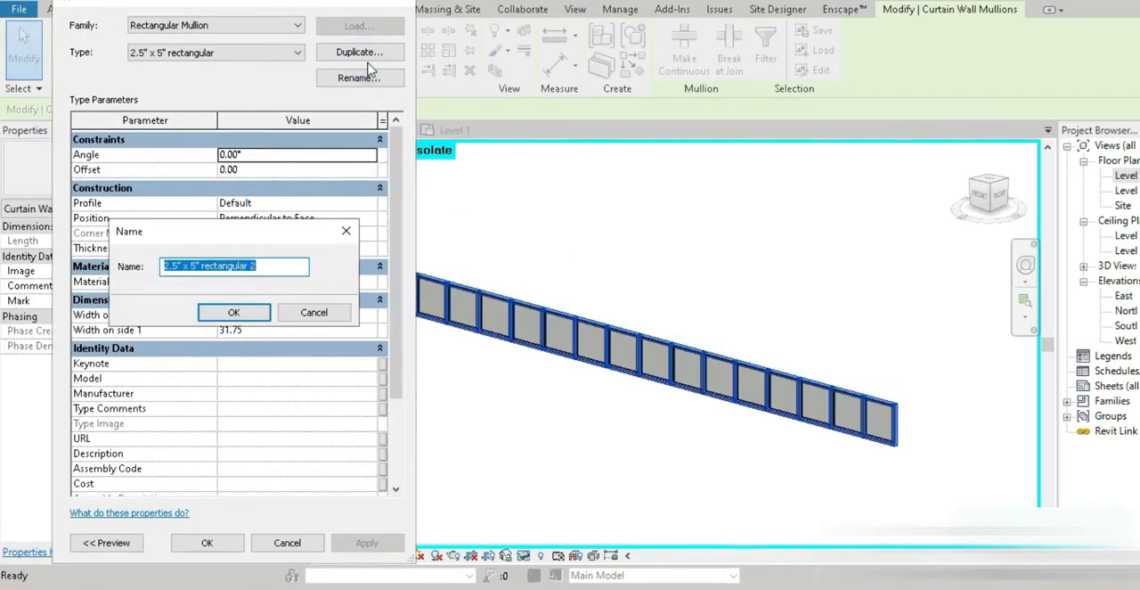
type("W")
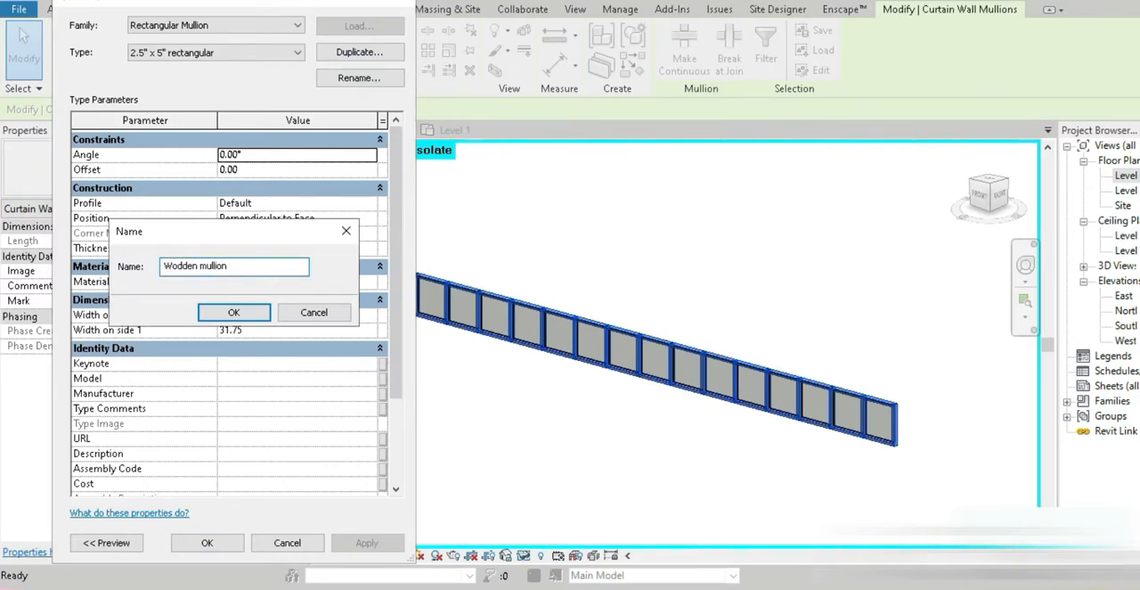
type("odden mullion")
left_click(253, 308)
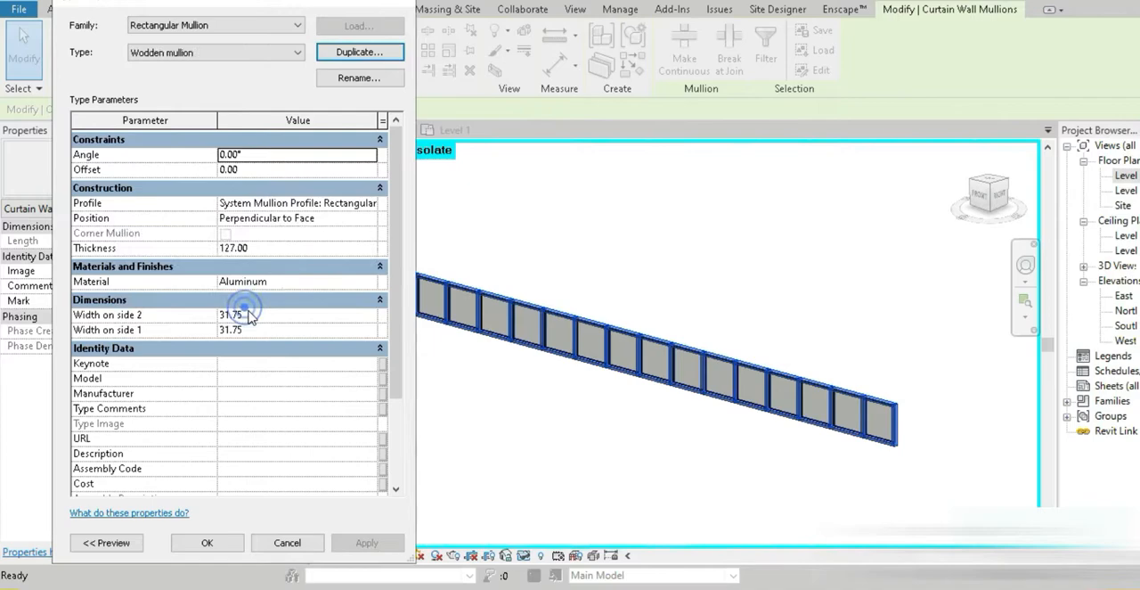
Search the material library for wood and add Mahogany to the project materials for the new mullion type
left_click(373, 282)
left_click(384, 282)
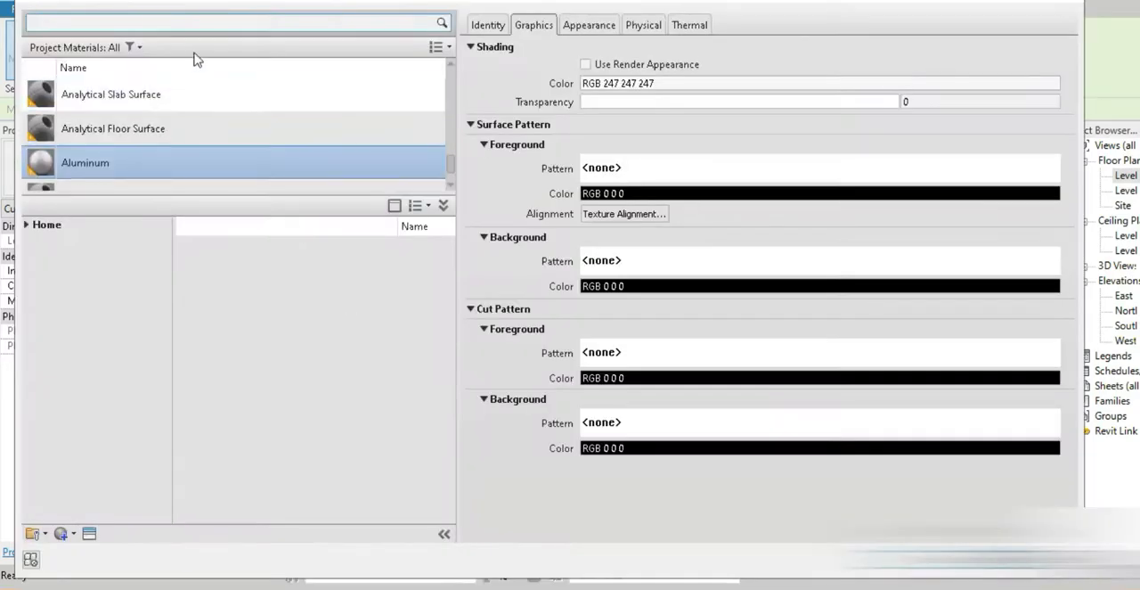
type("woo")
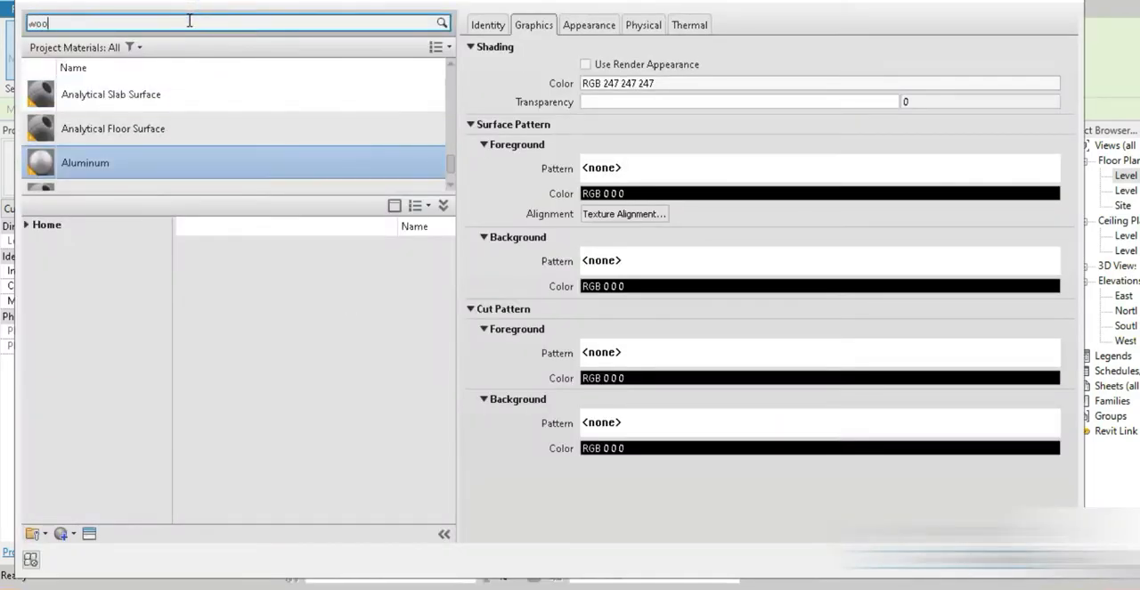
type("d")
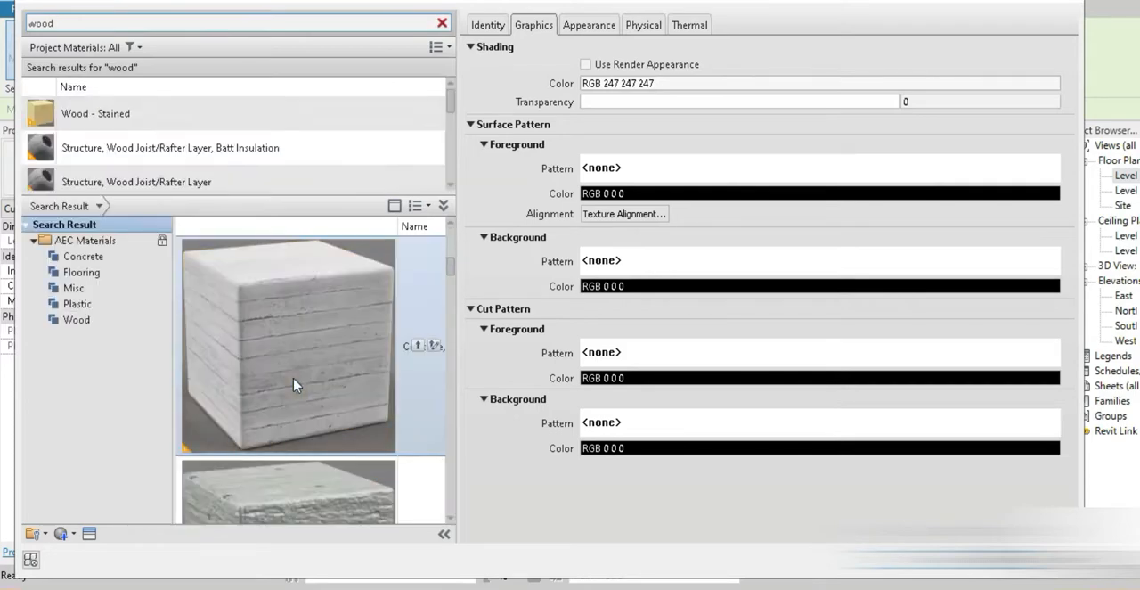
scroll(295, 384, "down", 5)
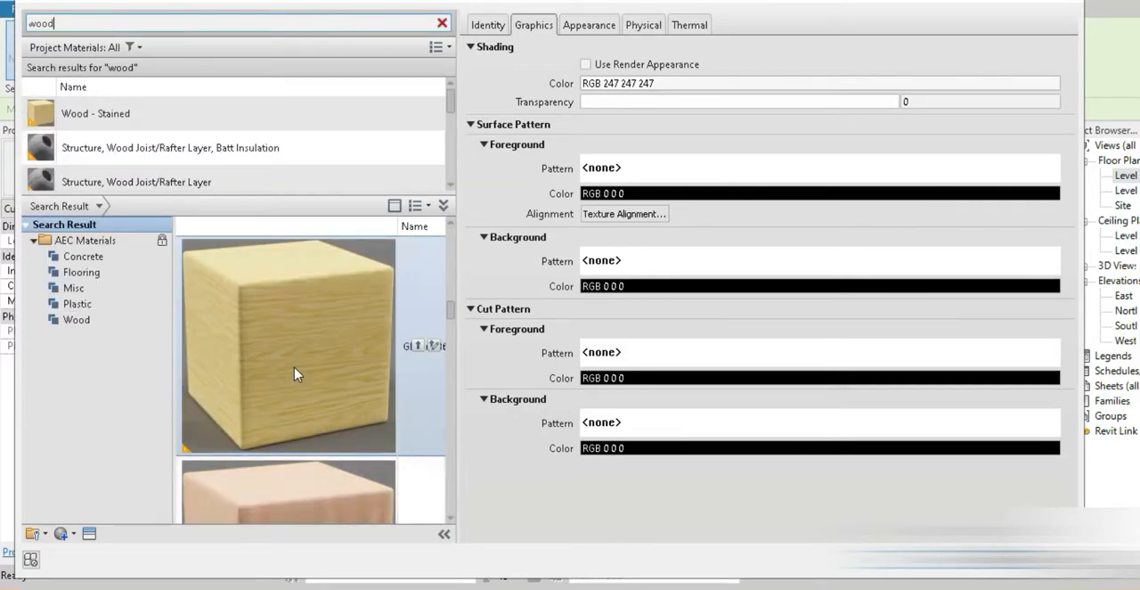
scroll(296, 374, "down", 2)
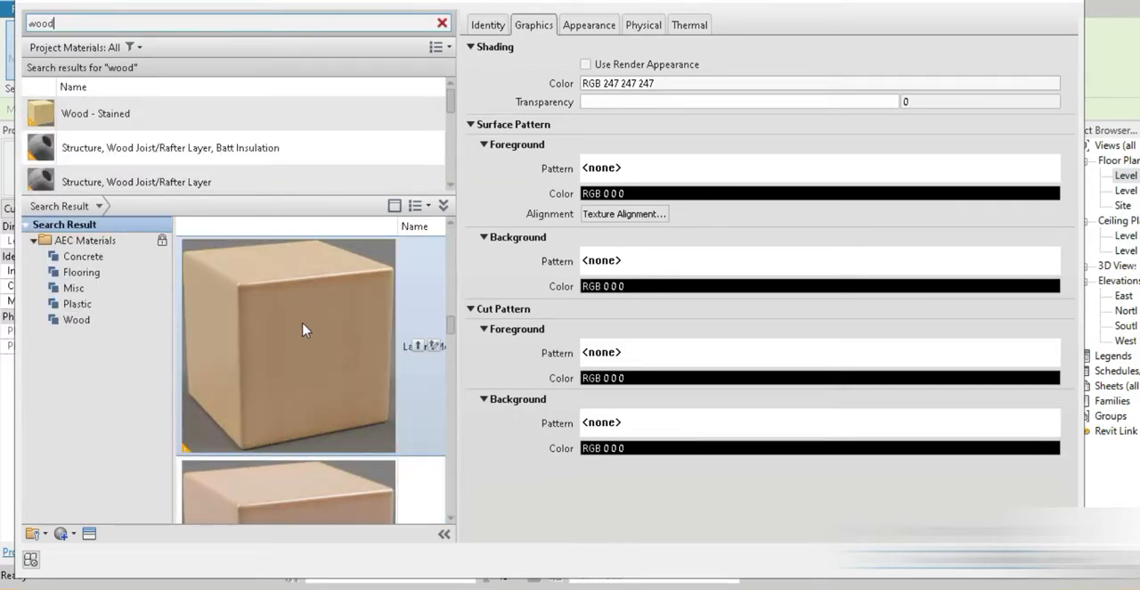
scroll(303, 330, "down", 1)
scroll(312, 356, "down", 1)
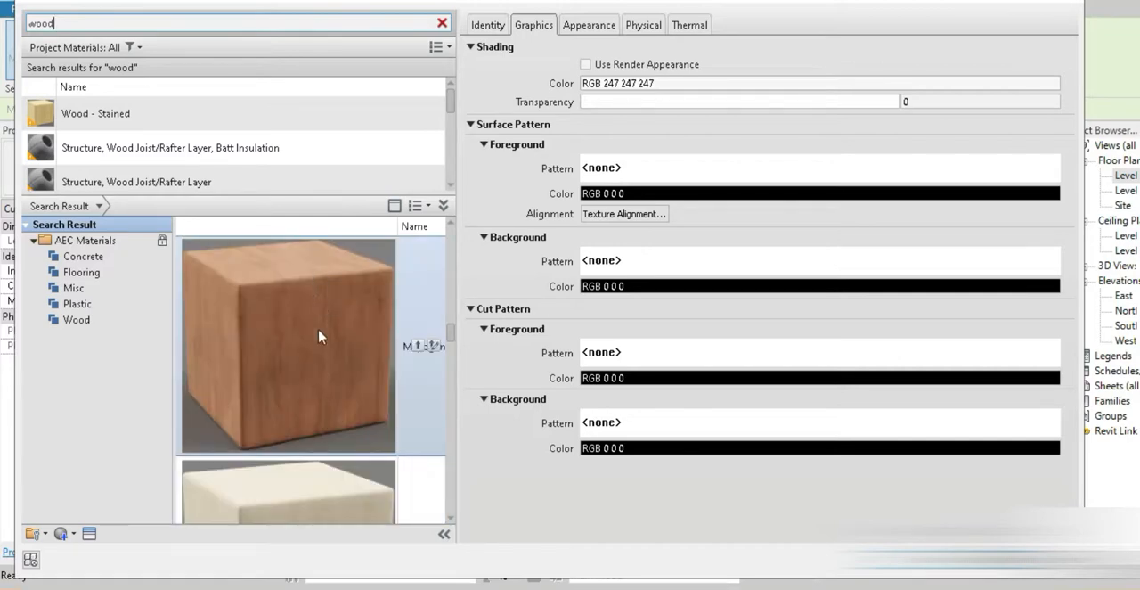
scroll(322, 364, "down", 3)
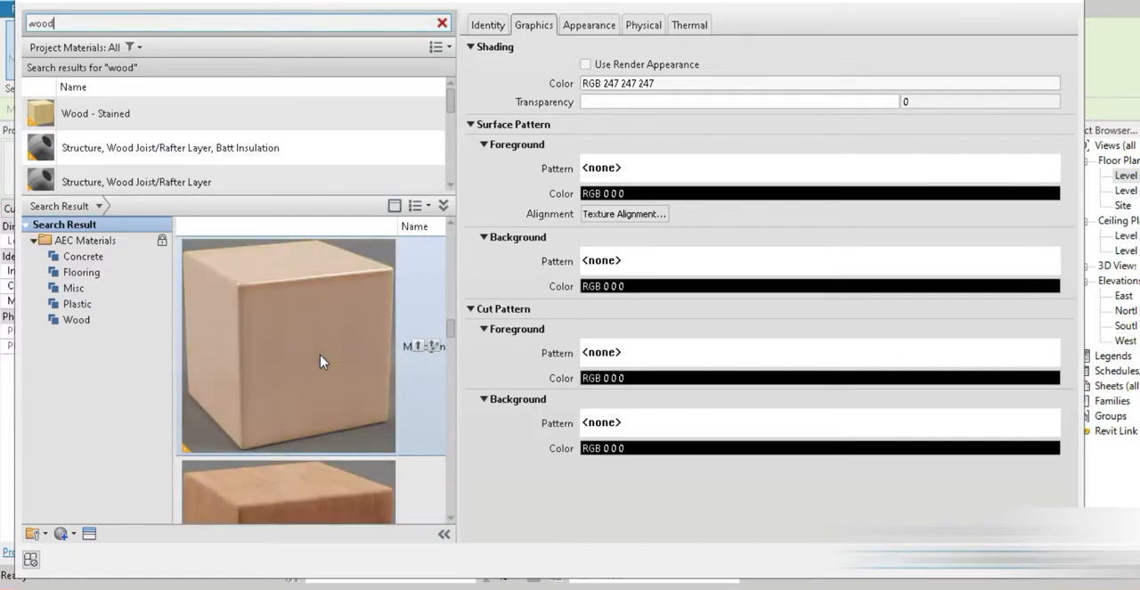
double_click(323, 379)
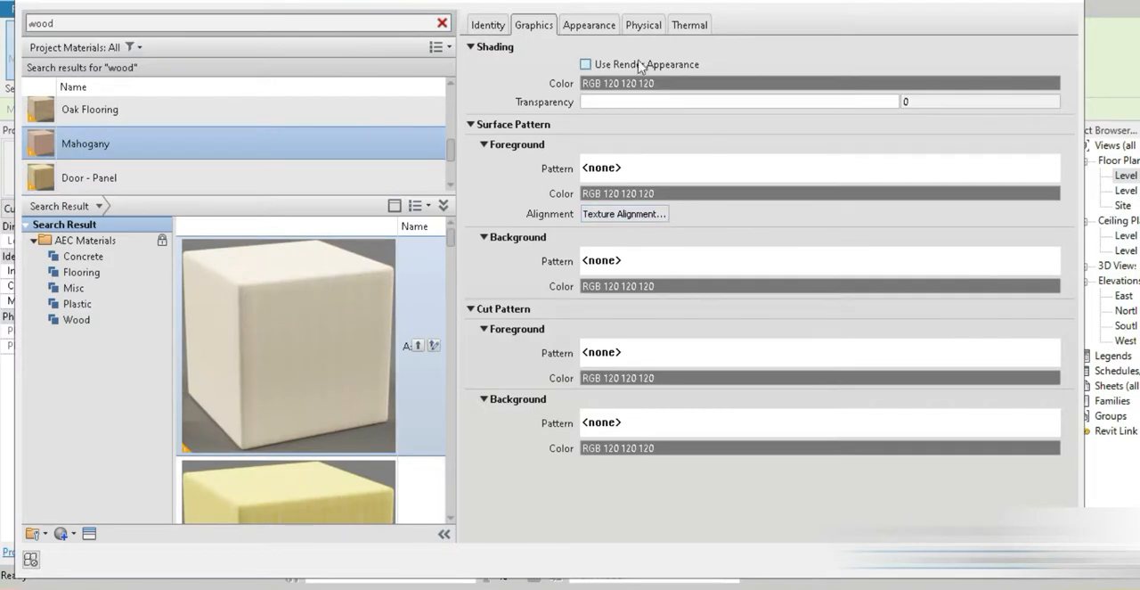
Use the render appearance for Mahogany's shading and apply the material to the "Wodden mullion" type
left_click(641, 65)
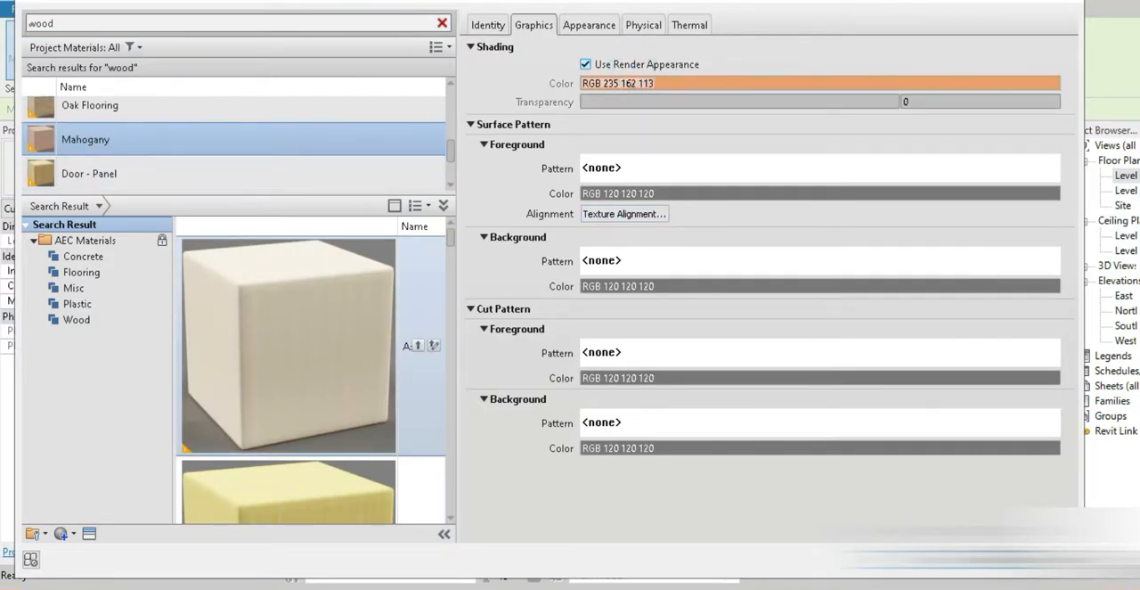
left_click(880, 559)
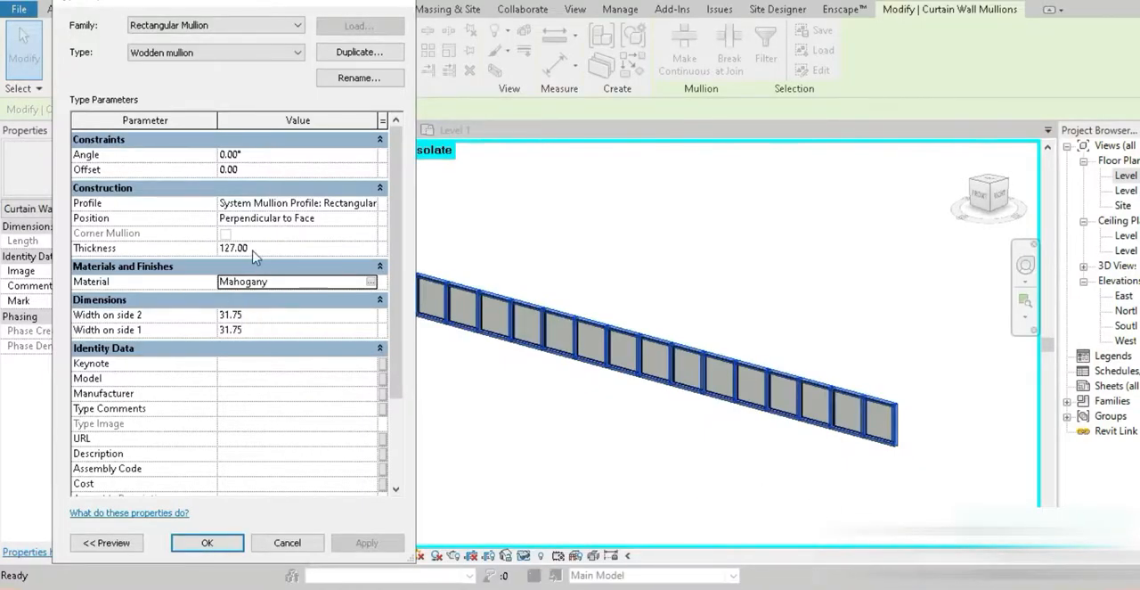
left_click(233, 545)
Change the 3D view's visual style to show the mullions' wood material and inspect the wall's end up close
scroll(909, 426, "up", 3)
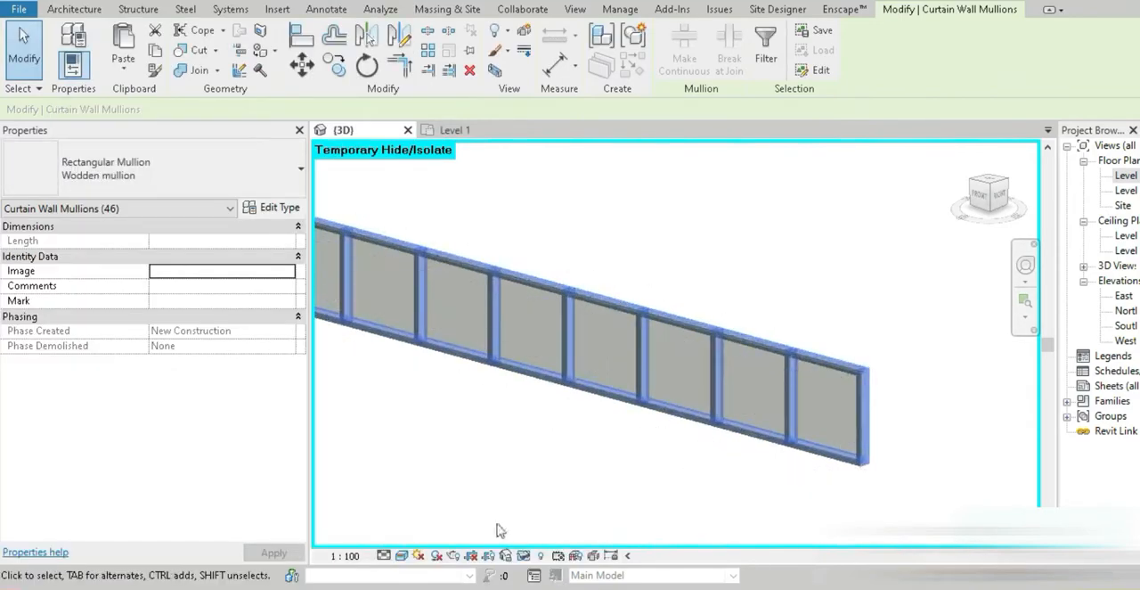
left_click(401, 555)
left_click(433, 518)
left_click(775, 485)
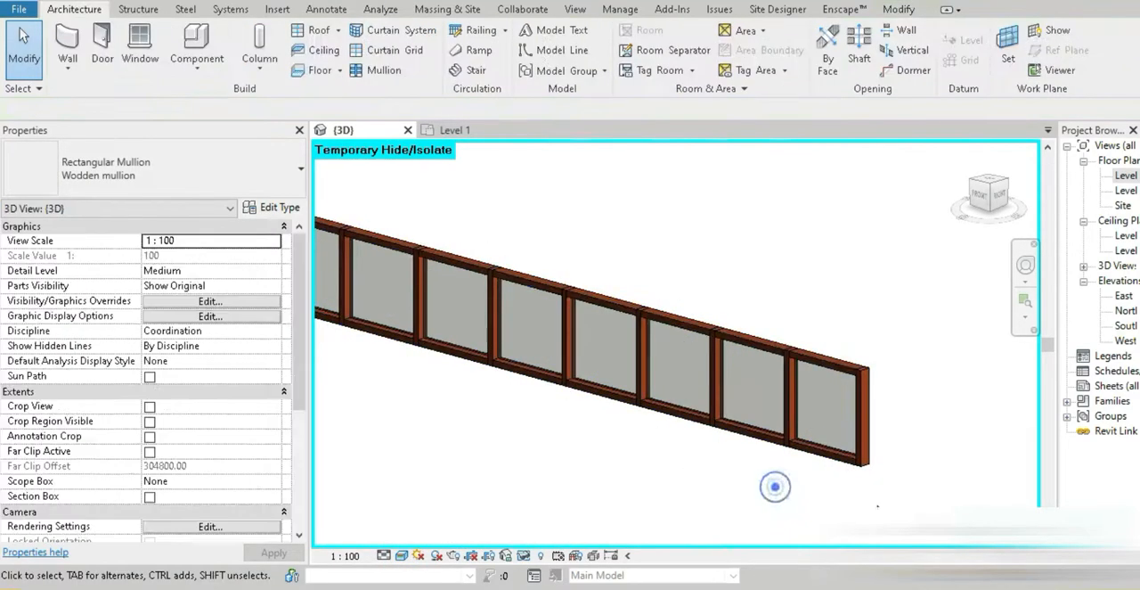
scroll(609, 381, "up", 5)
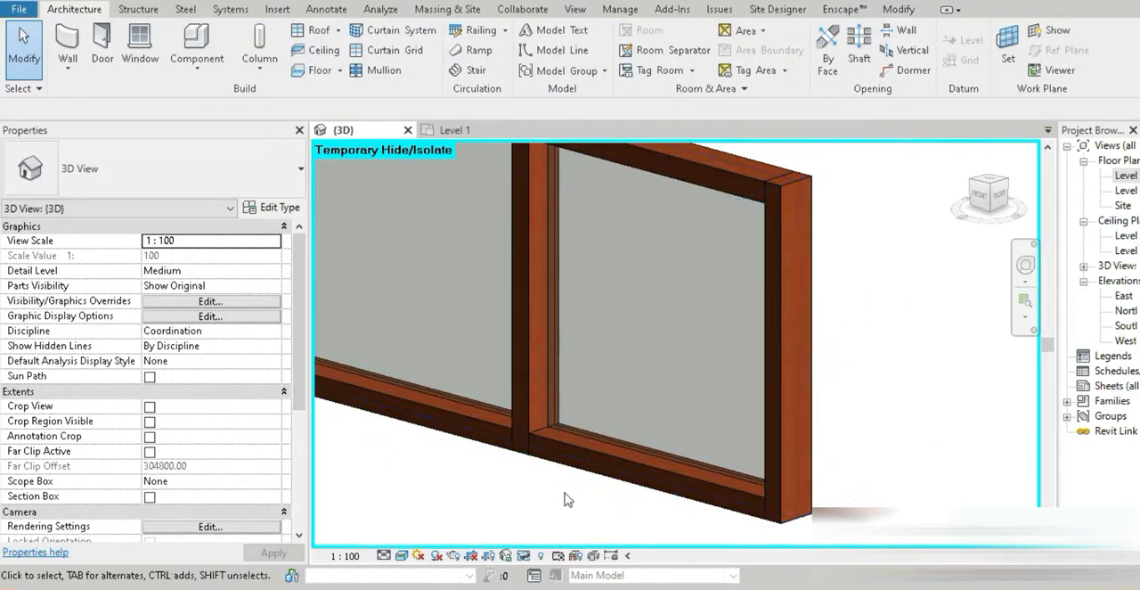
Set the wooden facade type's curtain panel to Empty System Panel : Empty and its join condition to Border and Vertical Grid Continuous
left_click(801, 521)
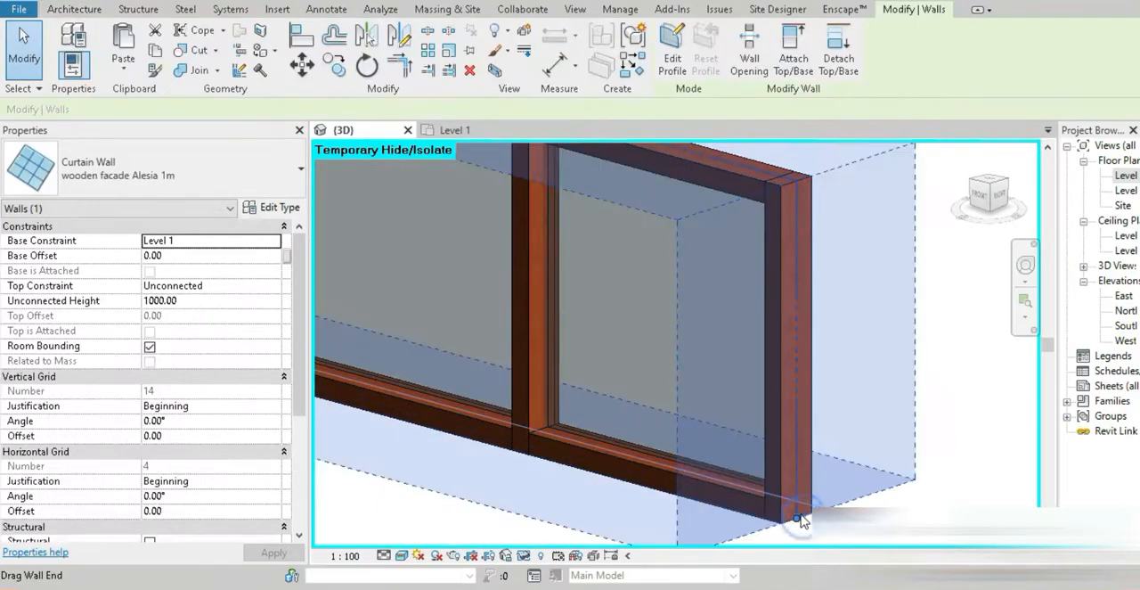
scroll(801, 521, "down", 5)
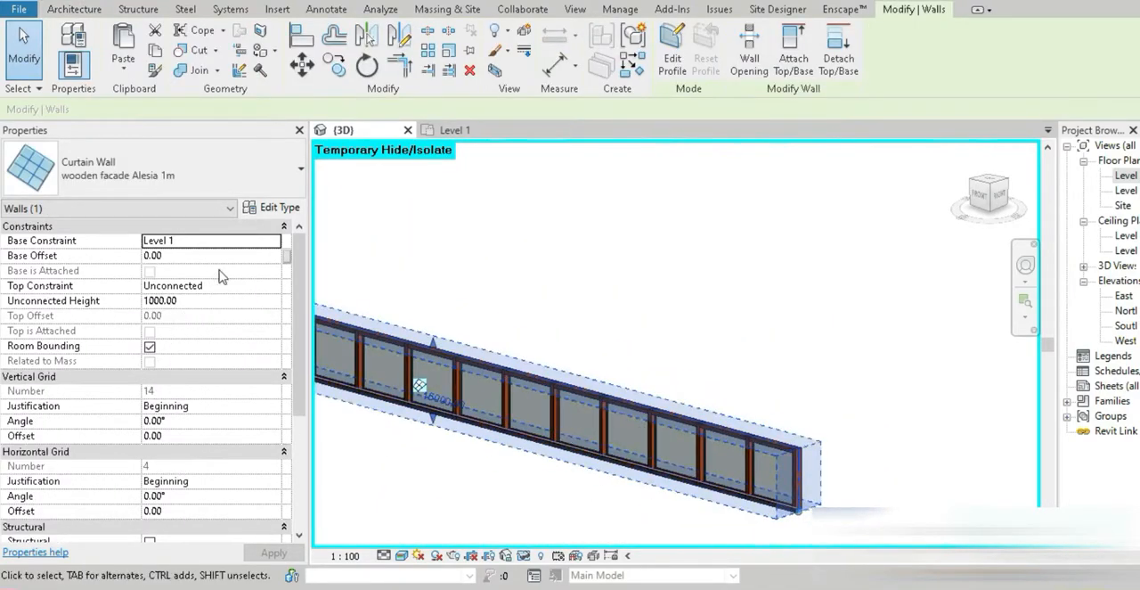
left_click(267, 210)
left_click_drag(270, 5, 524, 16)
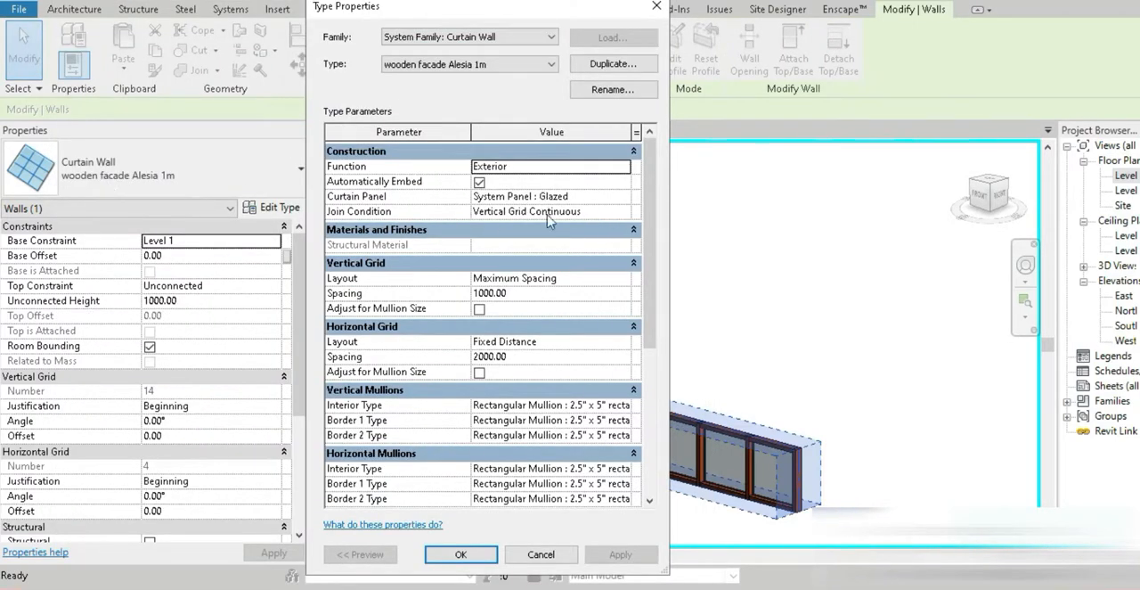
left_click(625, 199)
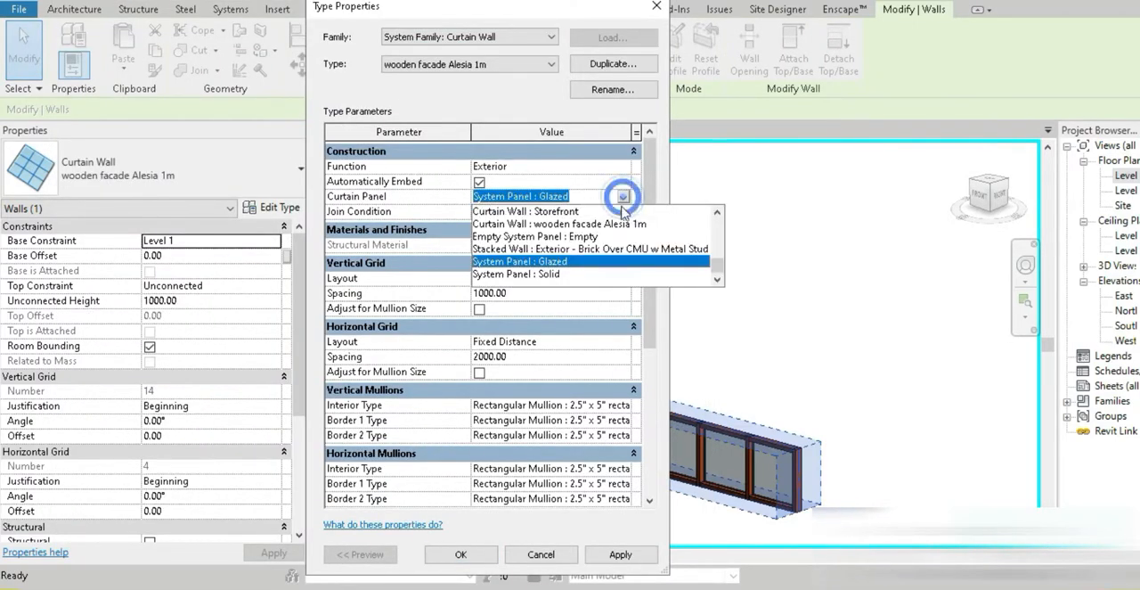
left_click(588, 240)
left_click(626, 216)
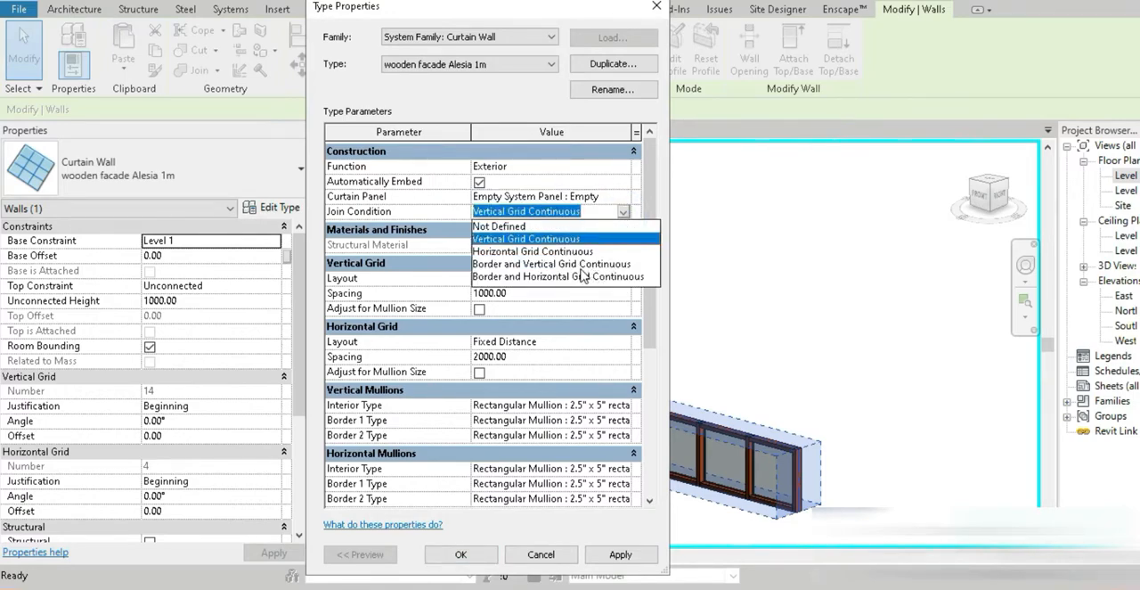
left_click(579, 264)
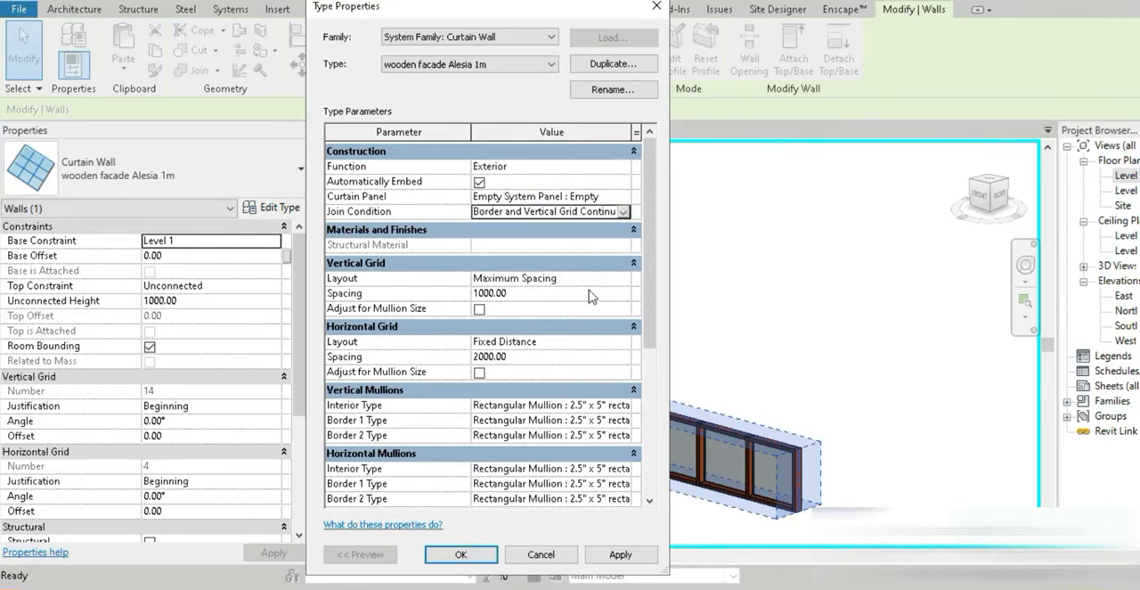
left_click(605, 554)
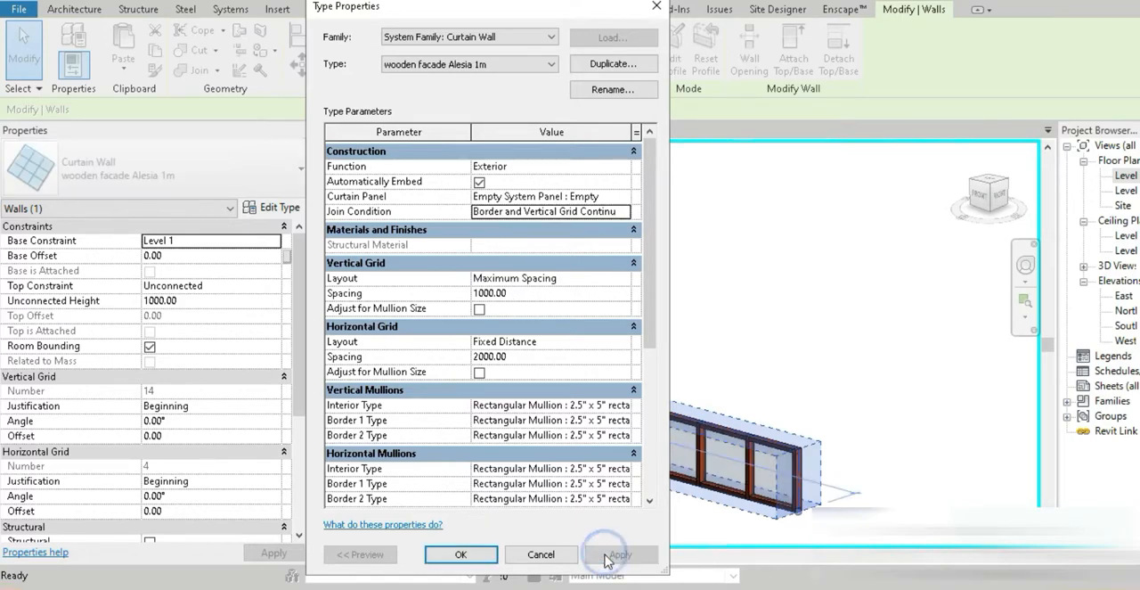
Try a vertical grid spacing of 300 for the wooden facade type
left_click(539, 292)
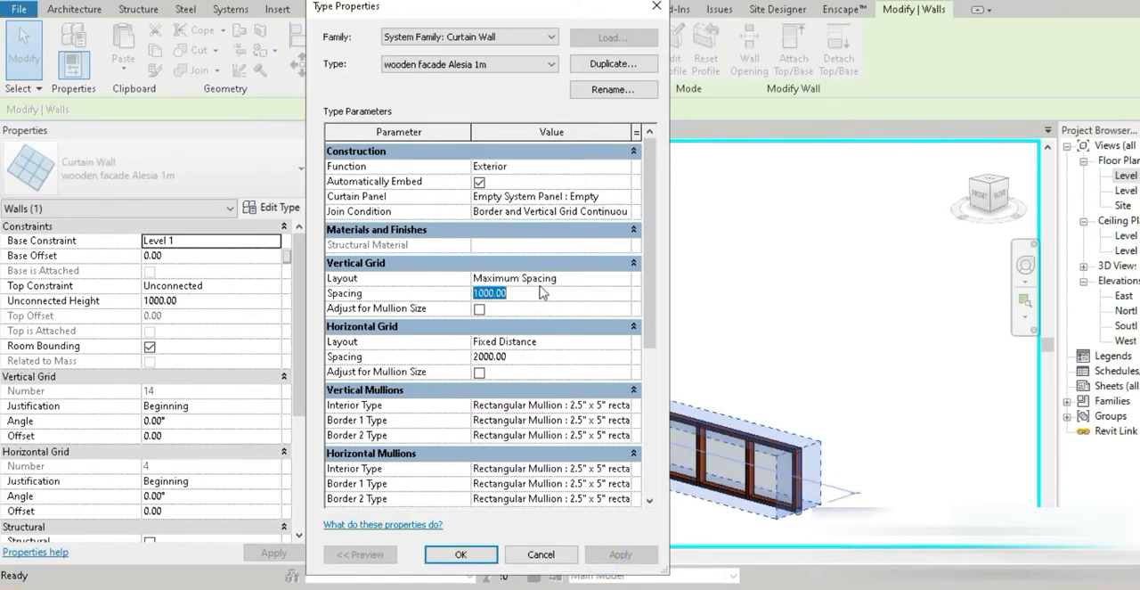
type("300")
left_click(610, 554)
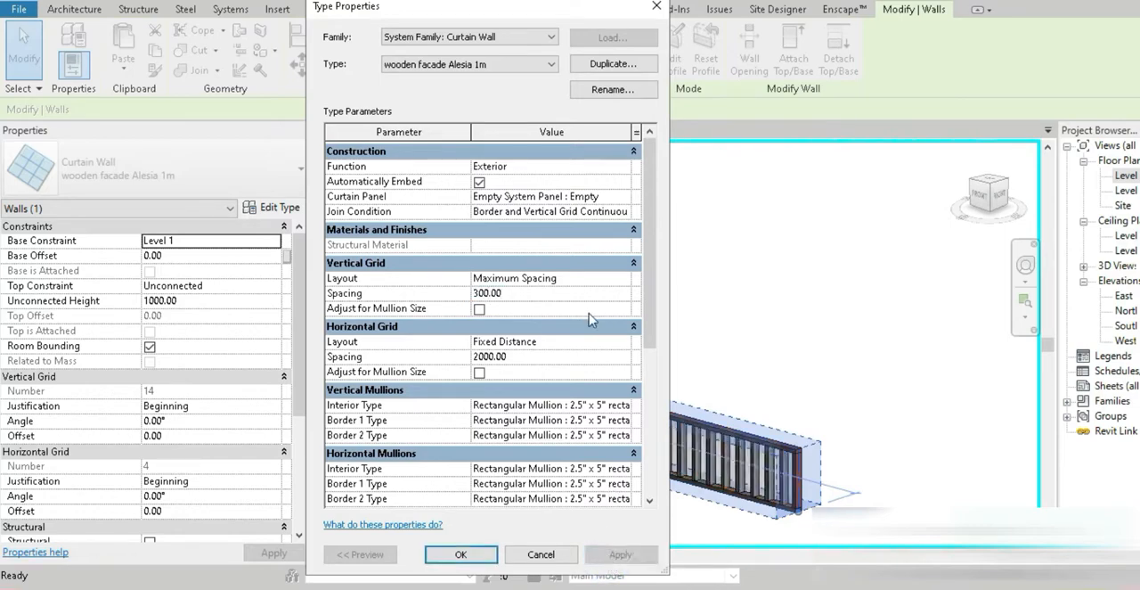
Set the facade type's vertical grid spacing to 500 and horizontal grid spacing to 1000, adjusting both grids for mullion size
left_click(532, 294)
type("500")
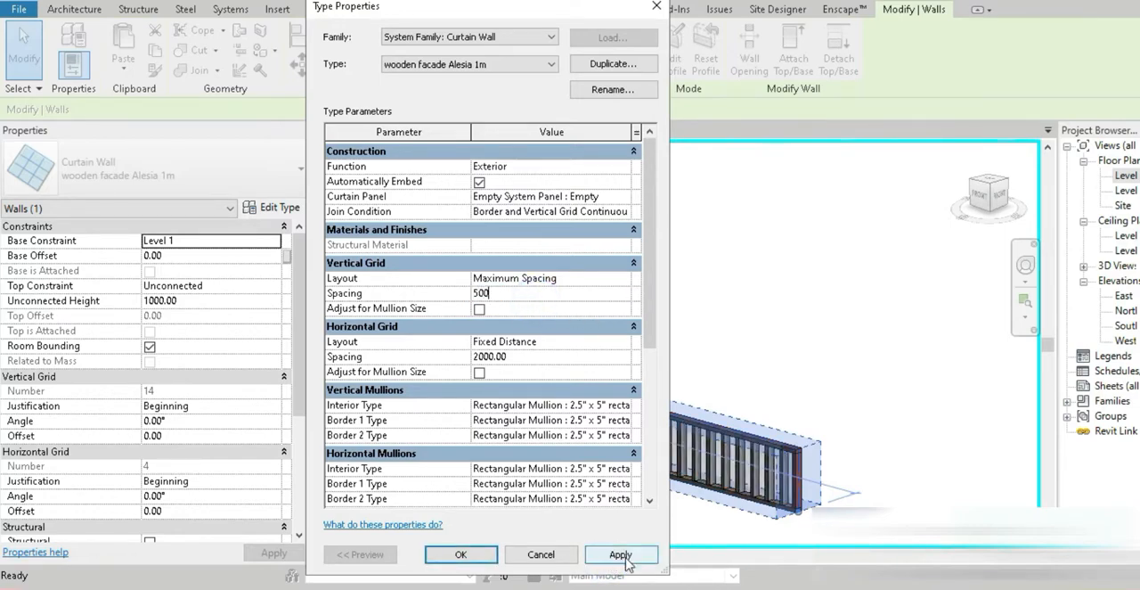
left_click(619, 554)
left_click(479, 308)
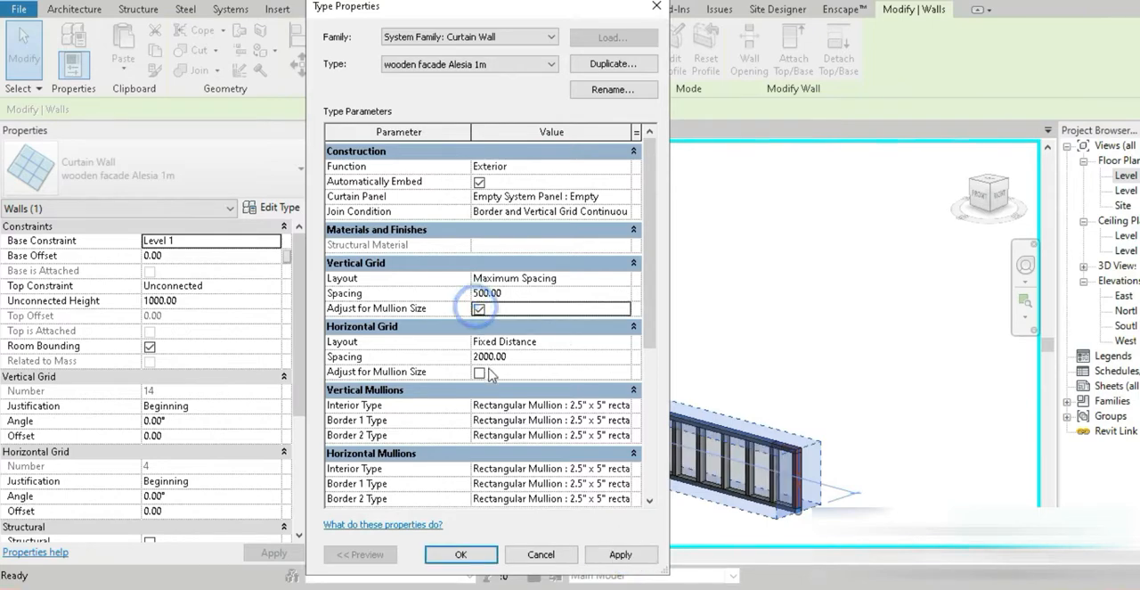
left_click(479, 372)
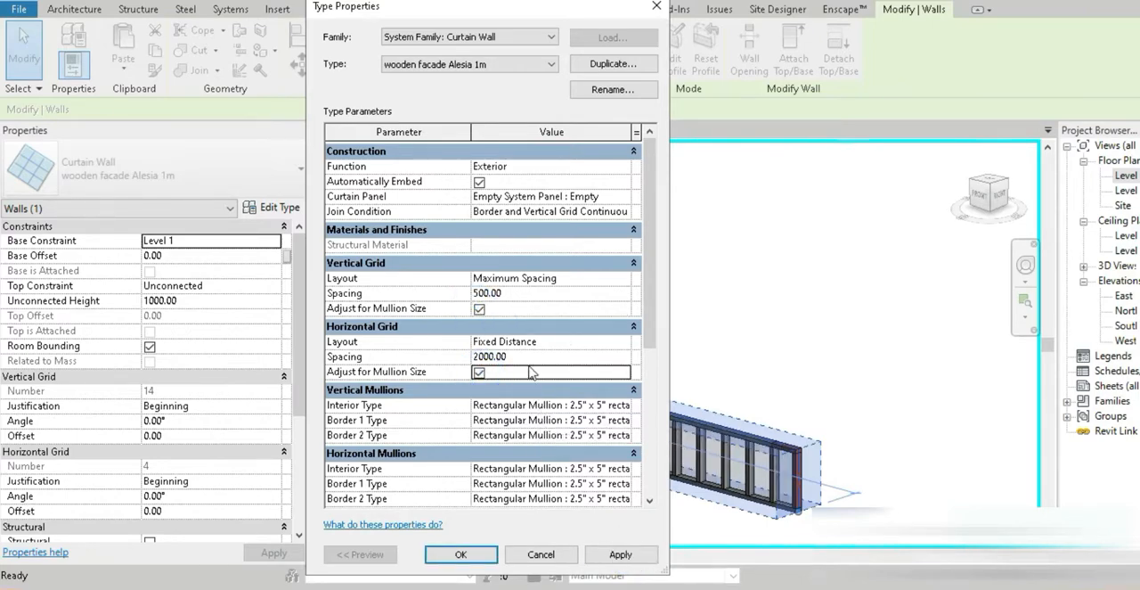
left_click(528, 357)
type("10")
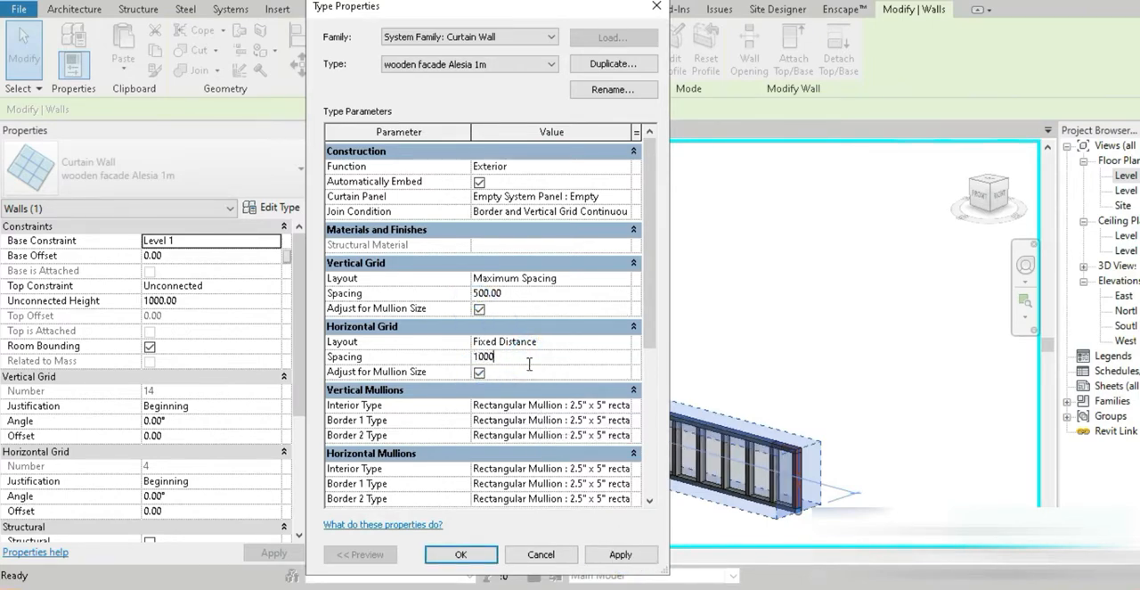
type("00")
left_click(620, 554)
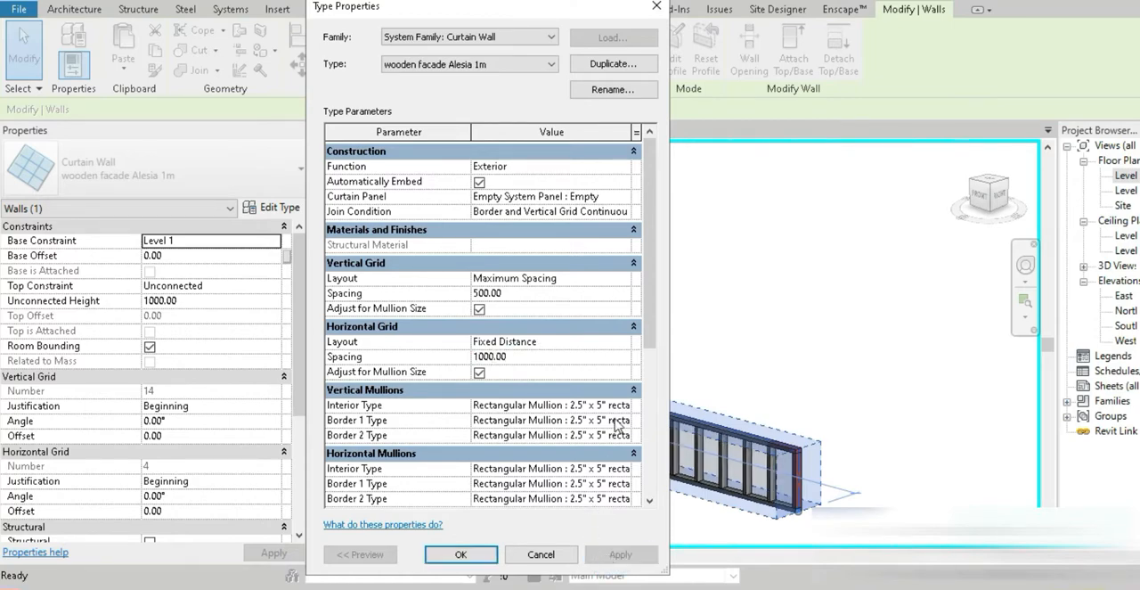
Assign Rectangular Mullion : Wodden mullion to the facade type's vertical interior, Border 1 and Border 2 mullions
left_click(626, 405)
left_click(623, 406)
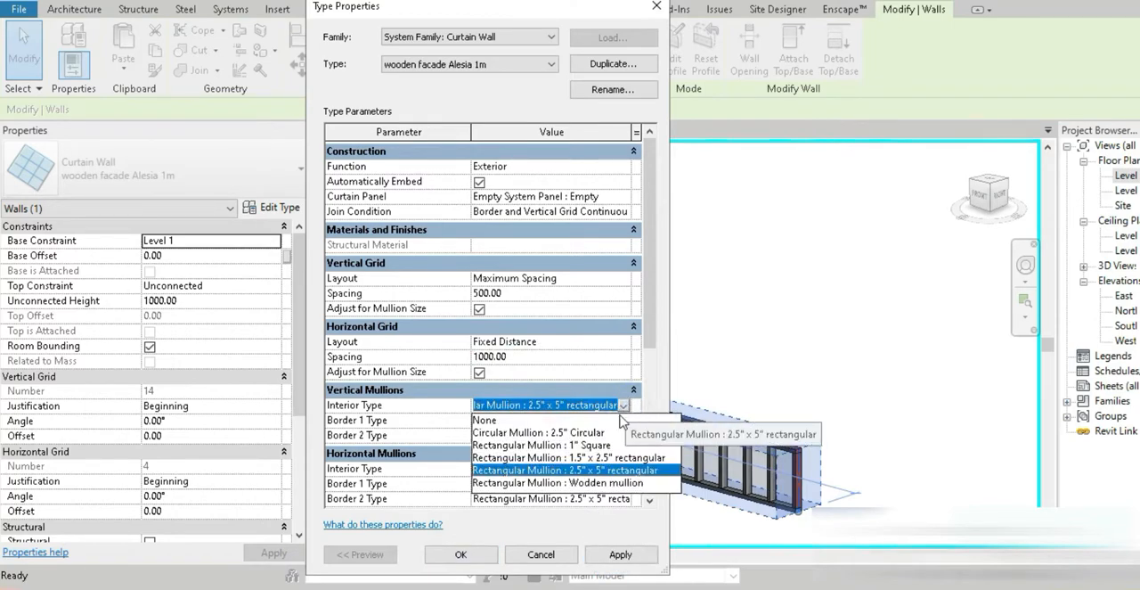
left_click(621, 483)
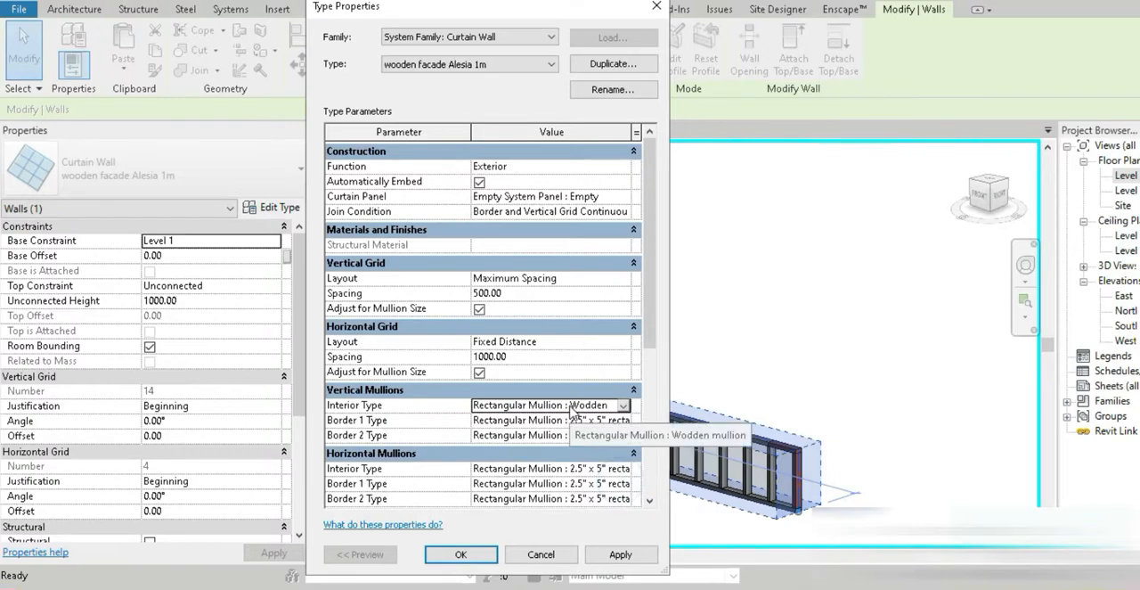
left_click(618, 424)
left_click(622, 421)
scroll(588, 459, "down", 2)
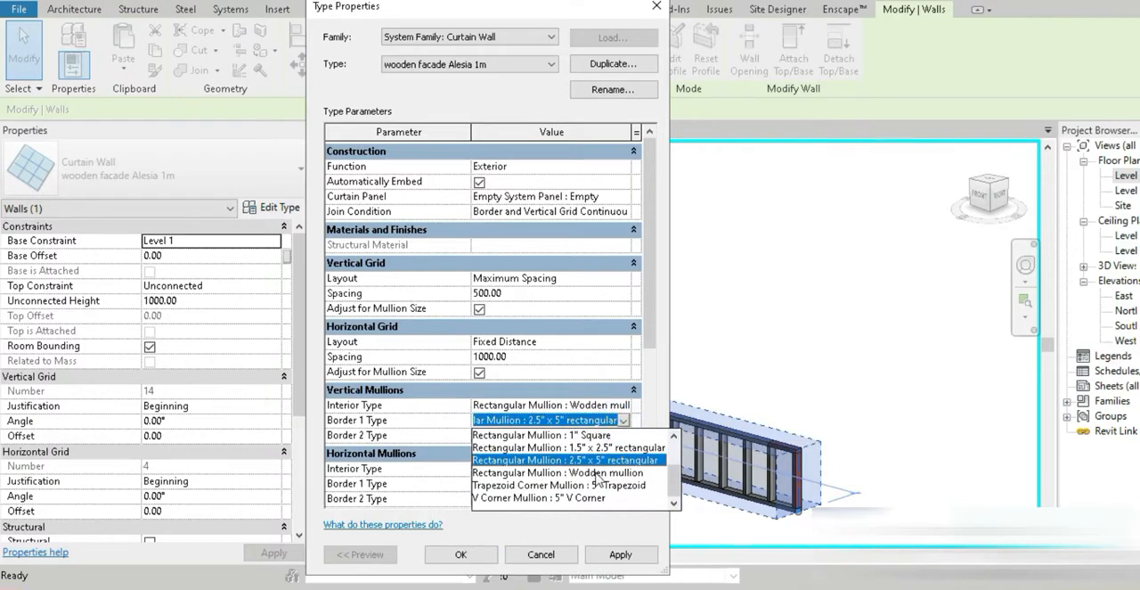
left_click(605, 469)
left_click(623, 435)
left_click(623, 435)
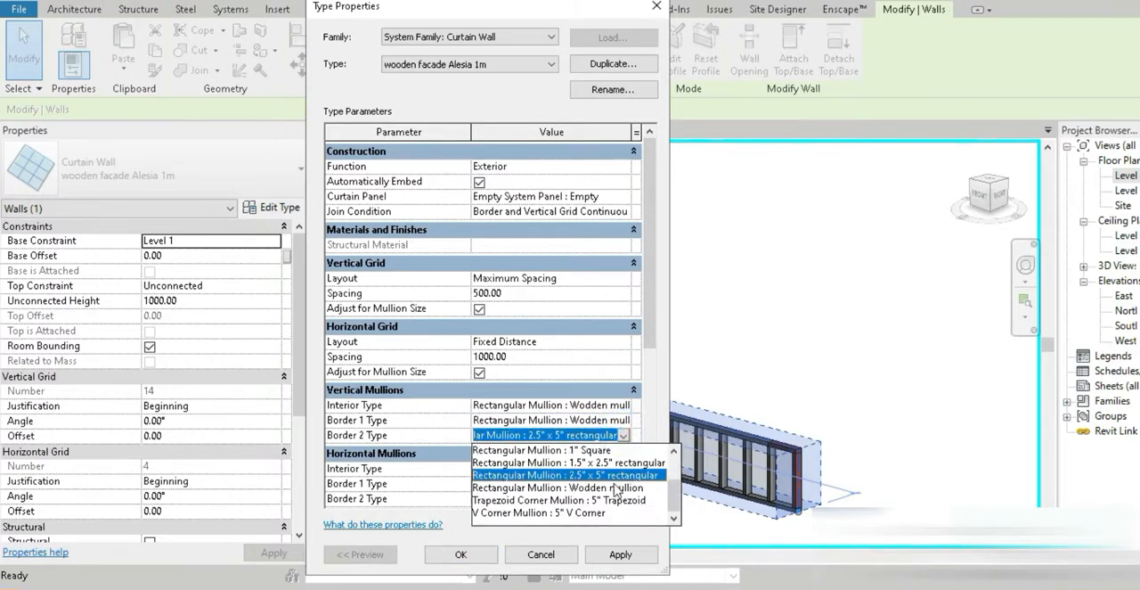
left_click(614, 488)
Assign Rectangular Mullion : Wodden mullion to the horizontal interior, Border 1 and Border 2 mullions and accept the type settings
left_click(623, 468)
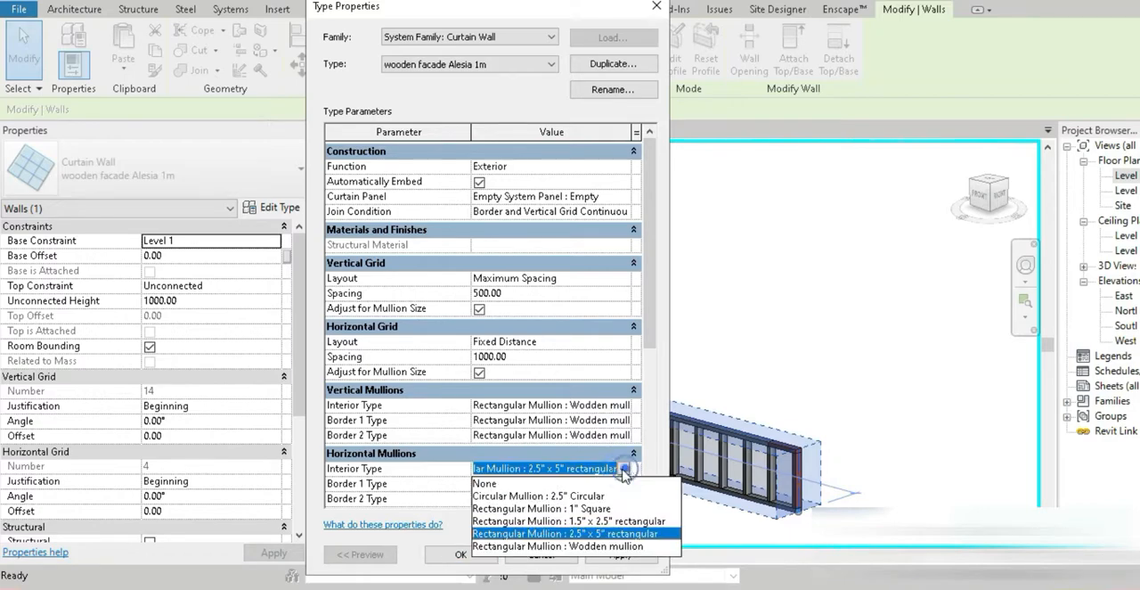
left_click(607, 546)
left_click(624, 482)
scroll(602, 545, "down", 2)
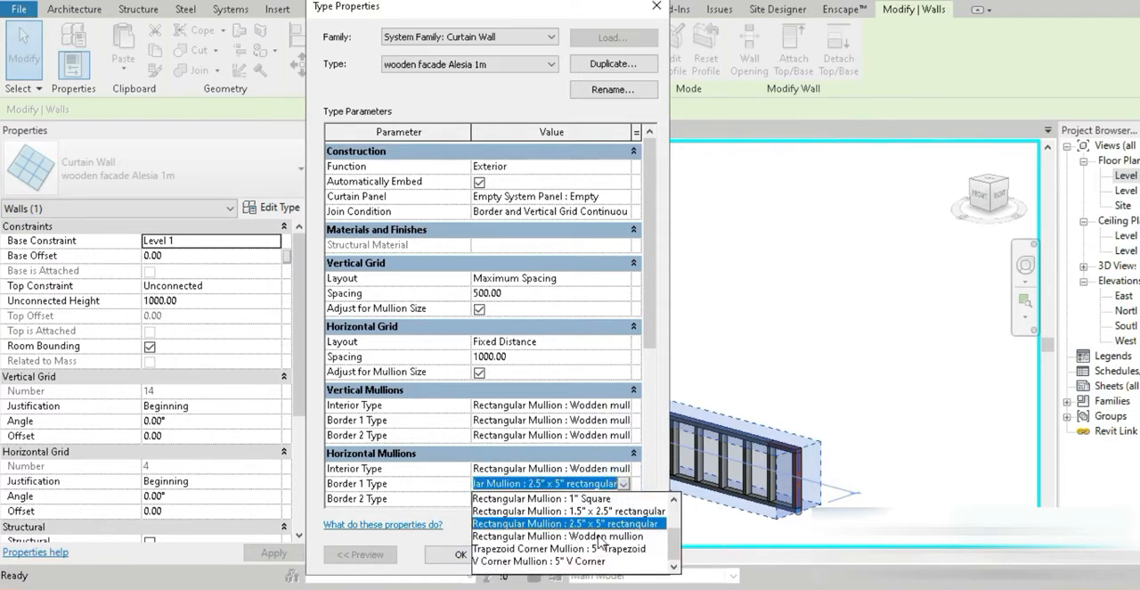
left_click(598, 536)
left_click(626, 498)
scroll(619, 495, "down", 1)
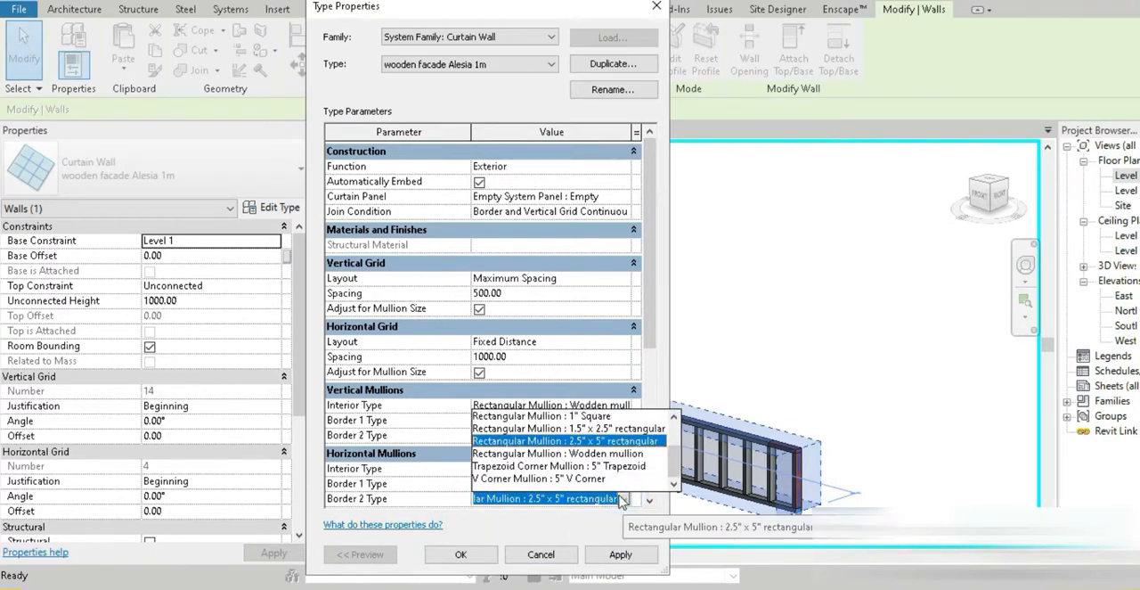
left_click(609, 454)
left_click(455, 554)
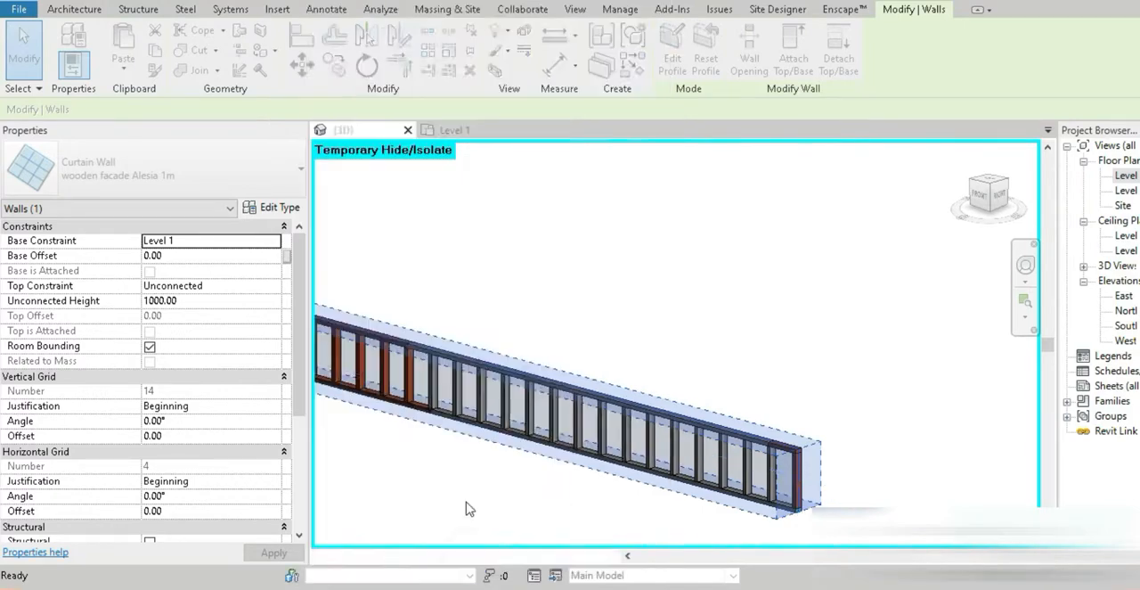
Set the wooden curtain wall's vertical grid angle to 45°
middle_click_drag(455, 484, 611, 437)
left_click(611, 437)
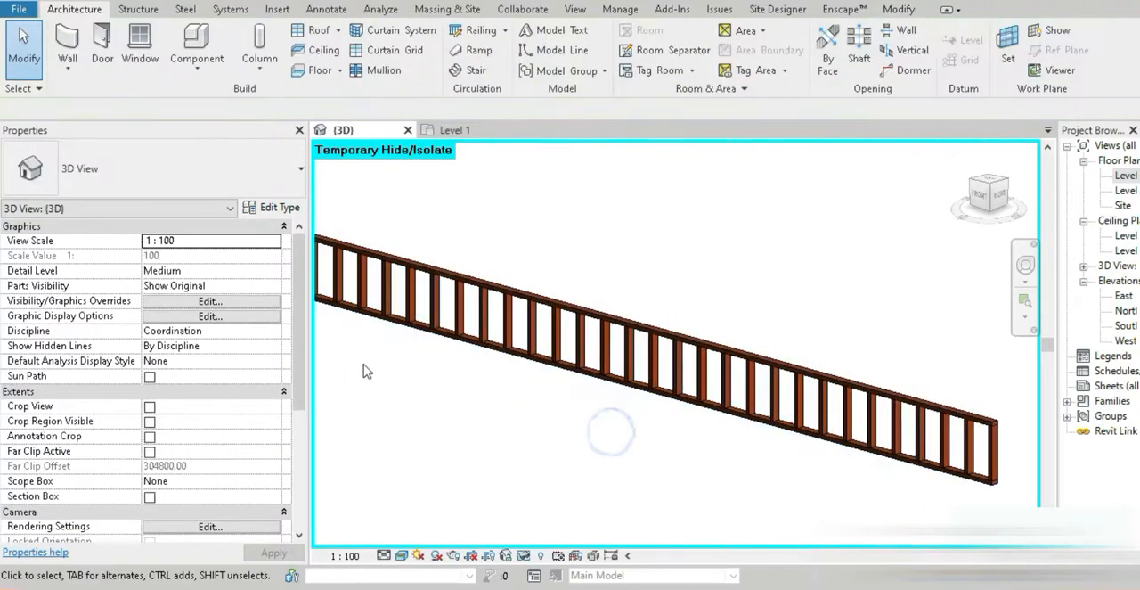
left_click(496, 361)
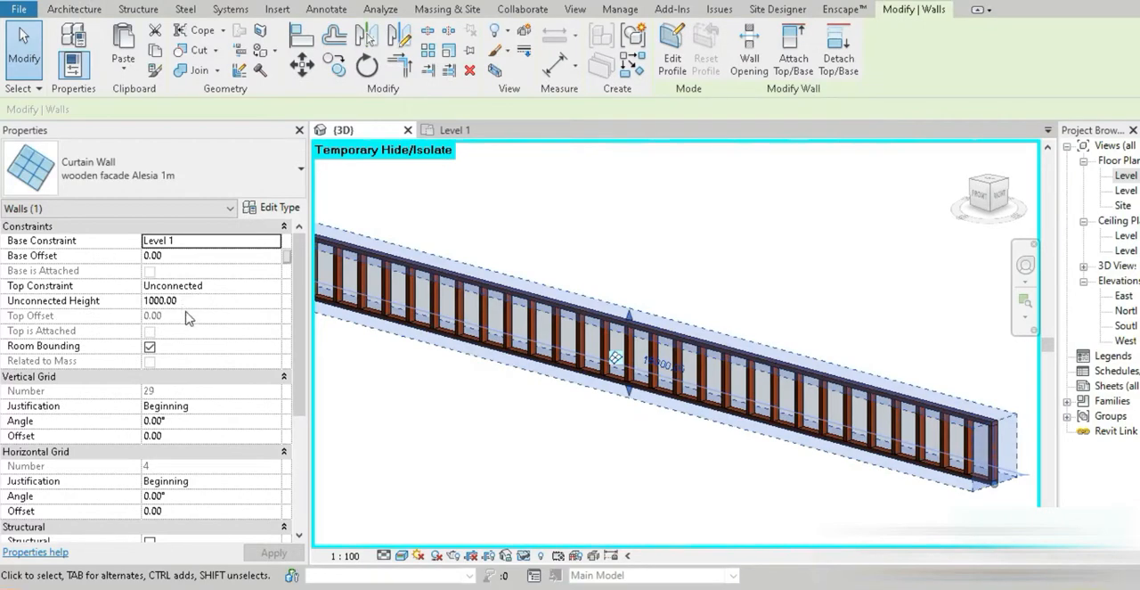
left_click(190, 424)
type("45")
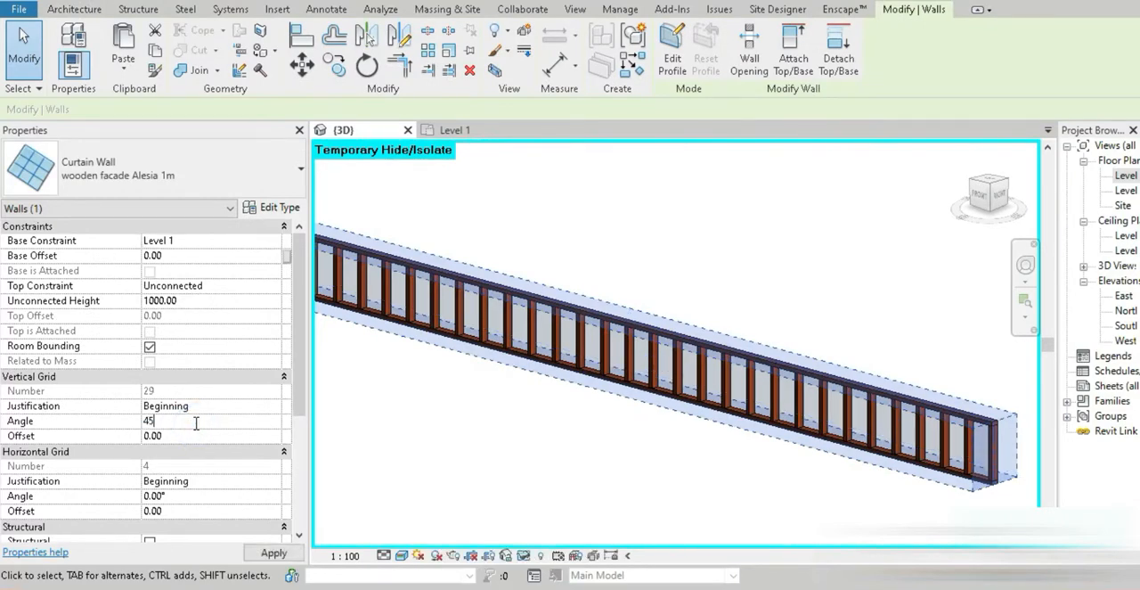
left_click(459, 412)
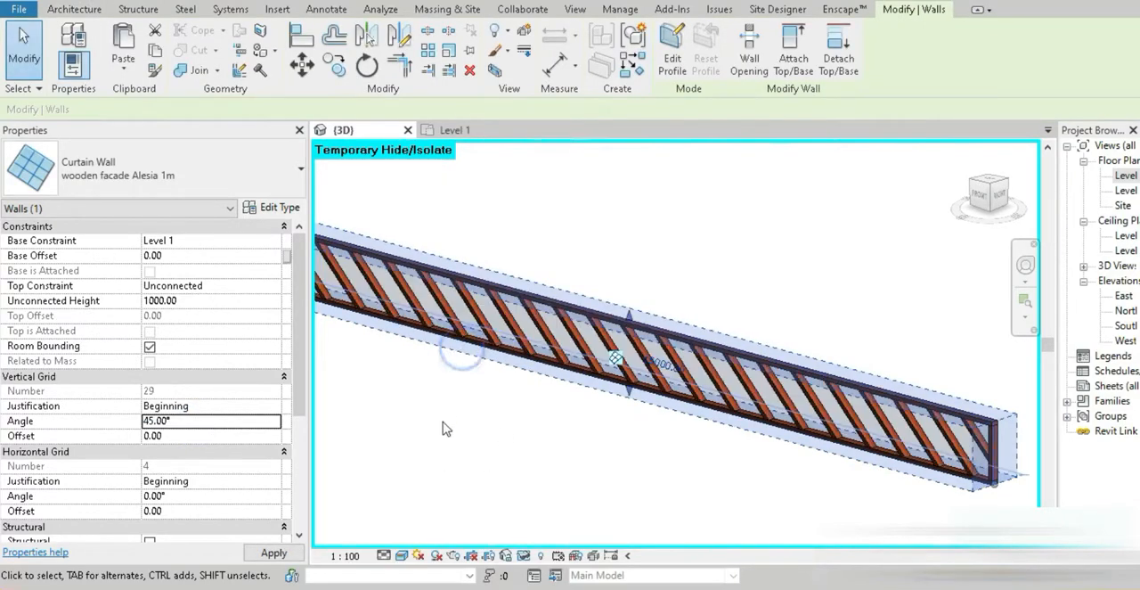
Reduce the wooden facade type's vertical grid spacing to 450
scroll(445, 431, "down", 1)
scroll(584, 447, "down", 2)
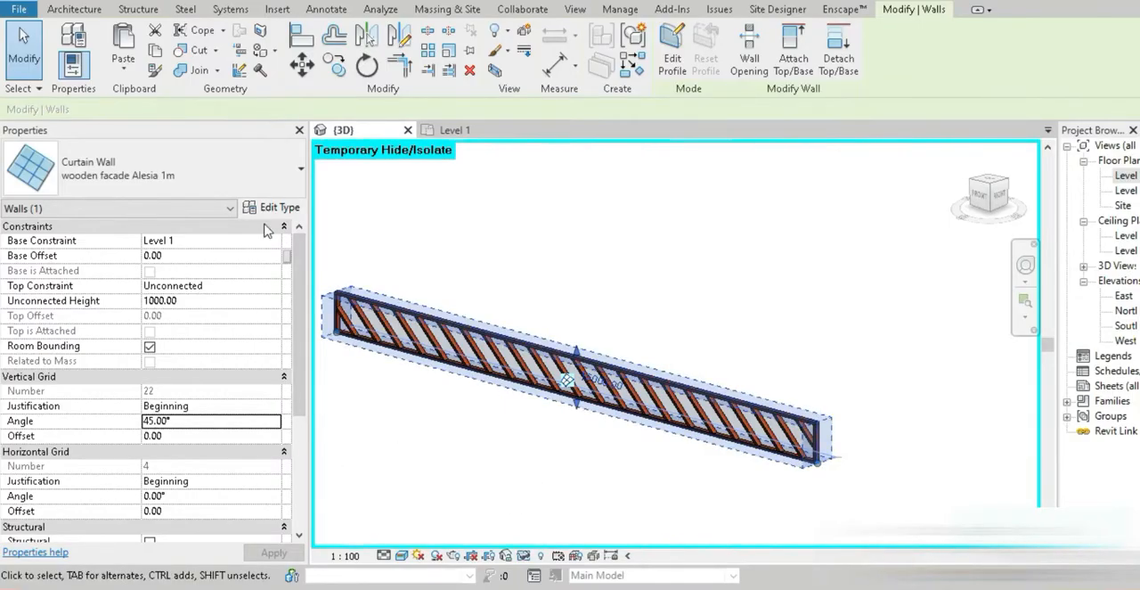
left_click(269, 208)
left_click(514, 295)
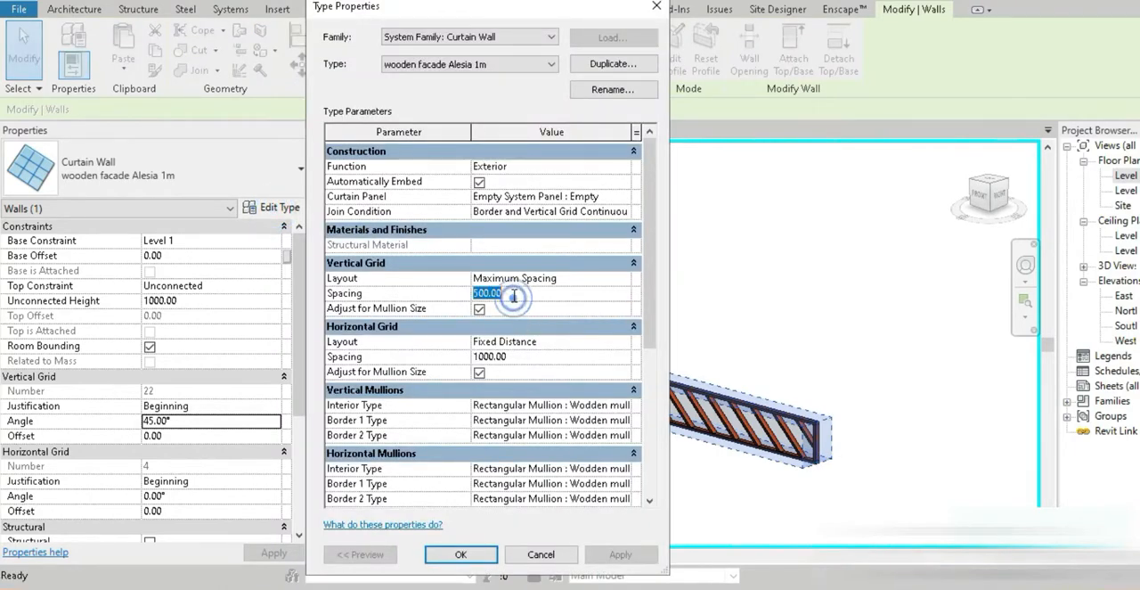
type("450")
left_click(612, 555)
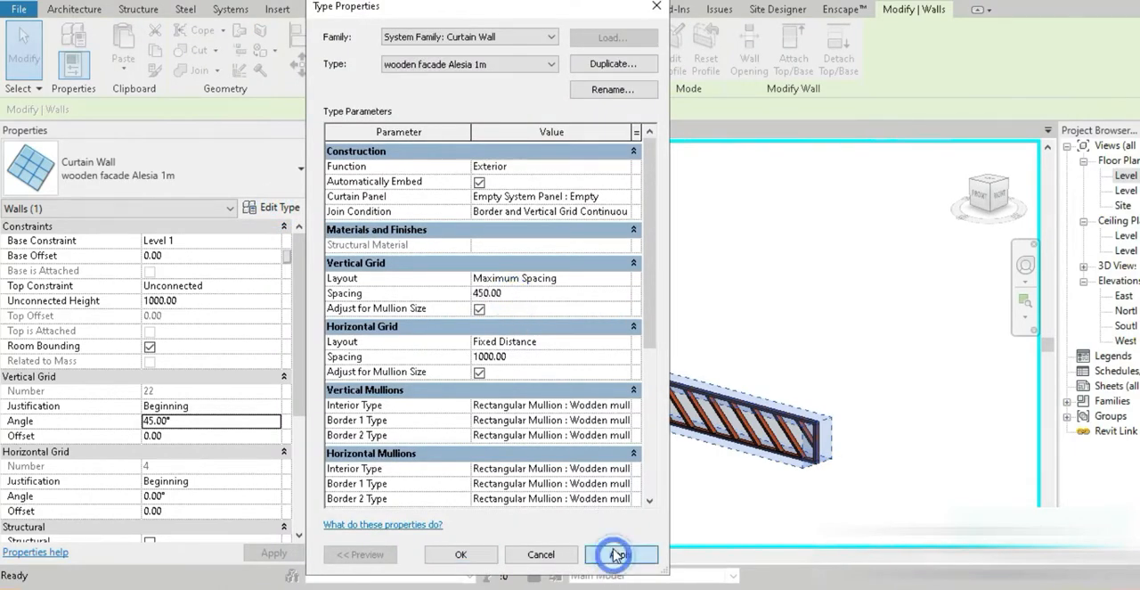
left_click(461, 553)
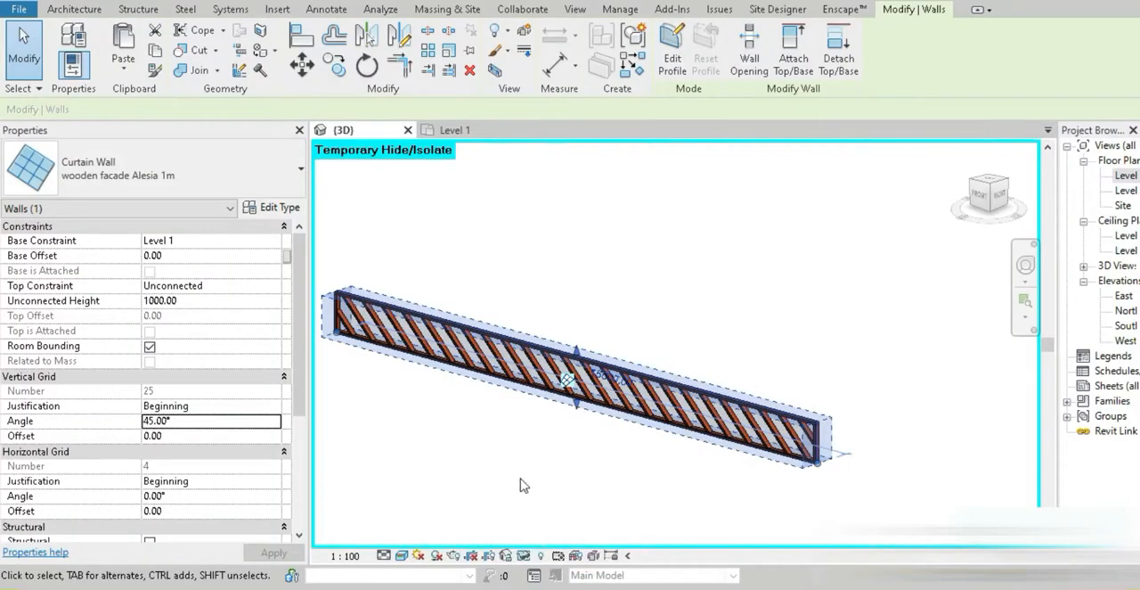
Reset the temporary isolation to show the whole building, and view the selected wooden curtain wall from the front
left_click(534, 468)
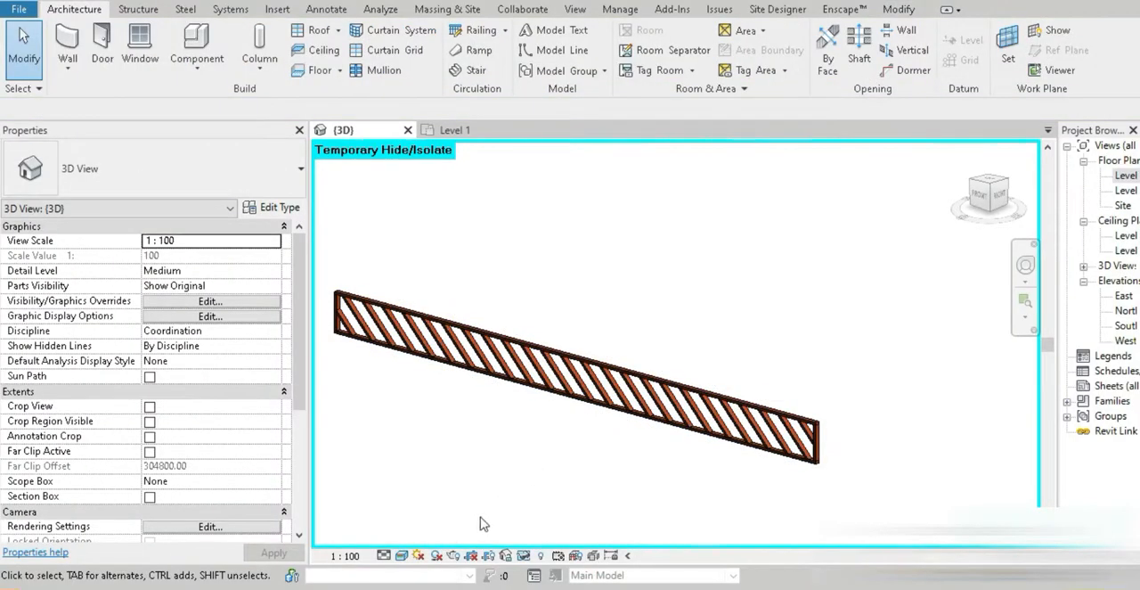
left_click(563, 405)
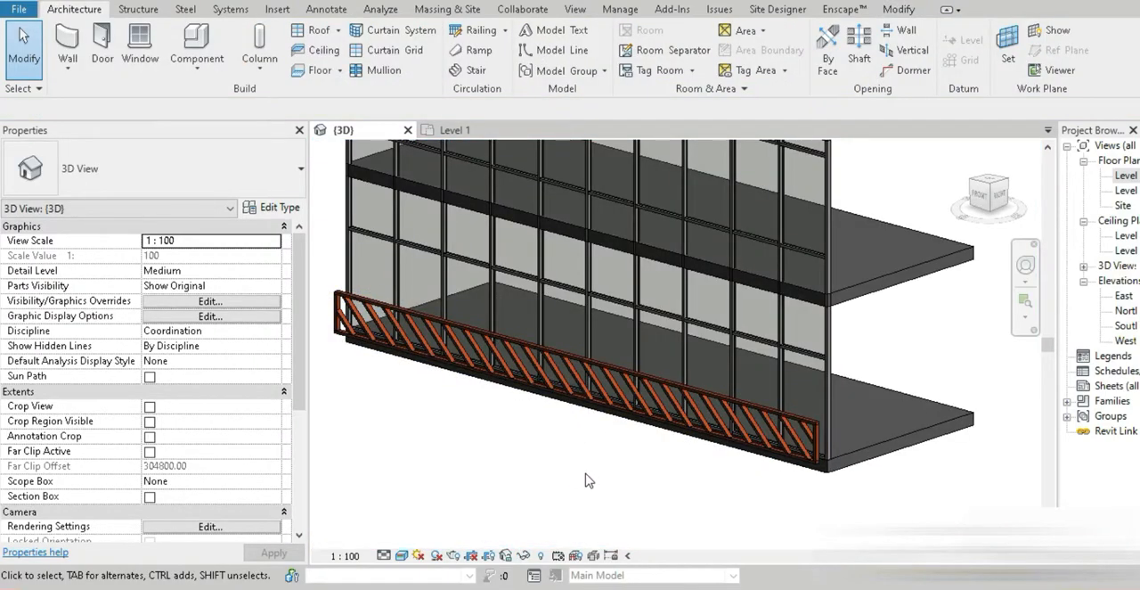
middle_click_drag(595, 478, 636, 457, "shift")
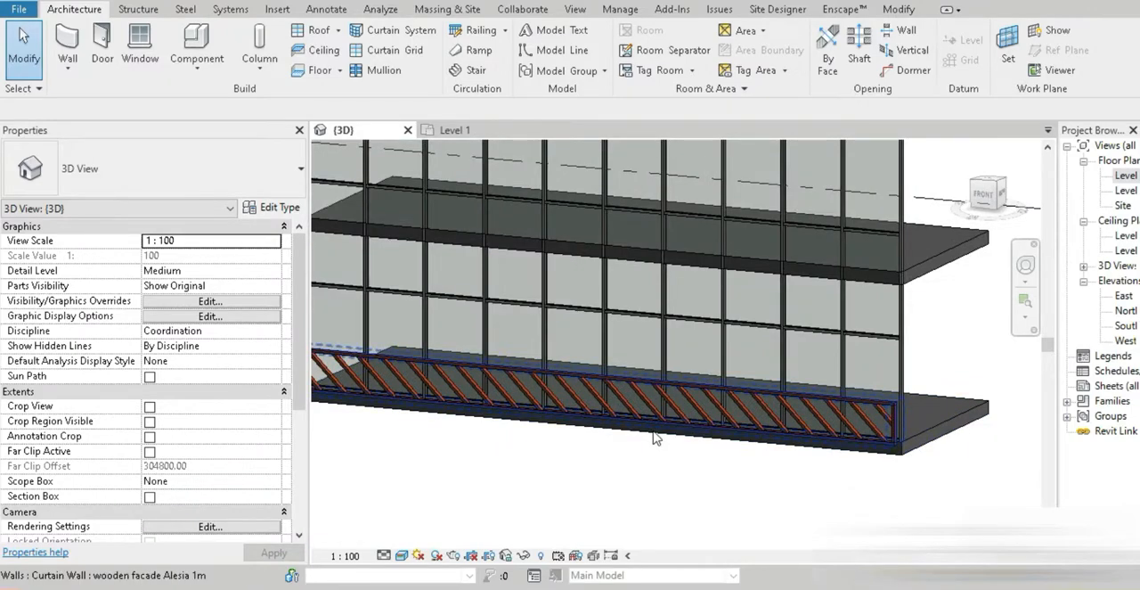
left_click(894, 447)
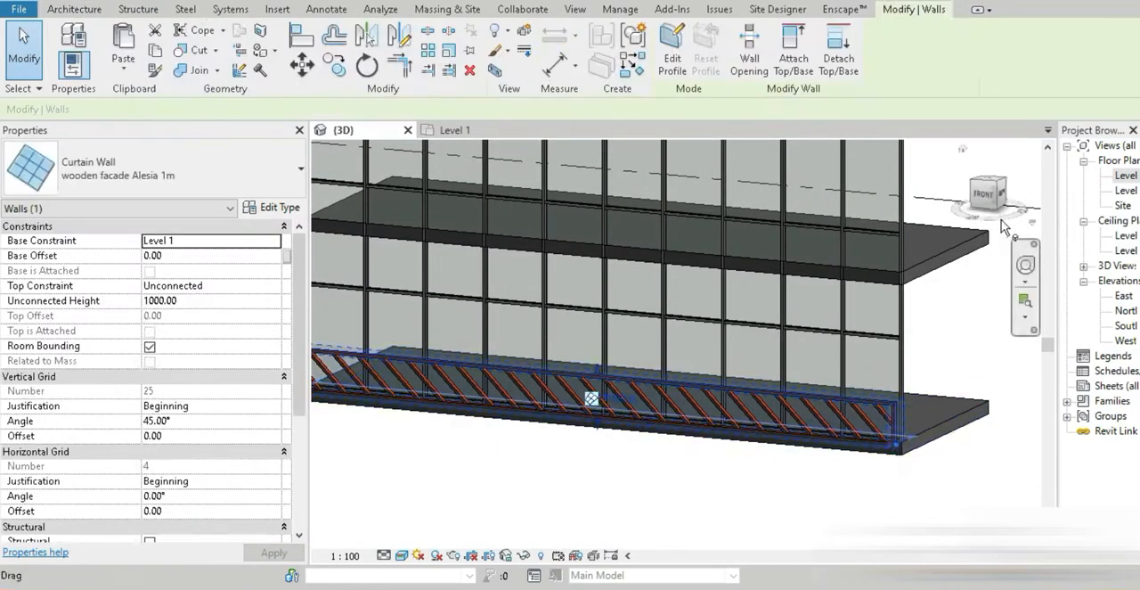
left_click(983, 198)
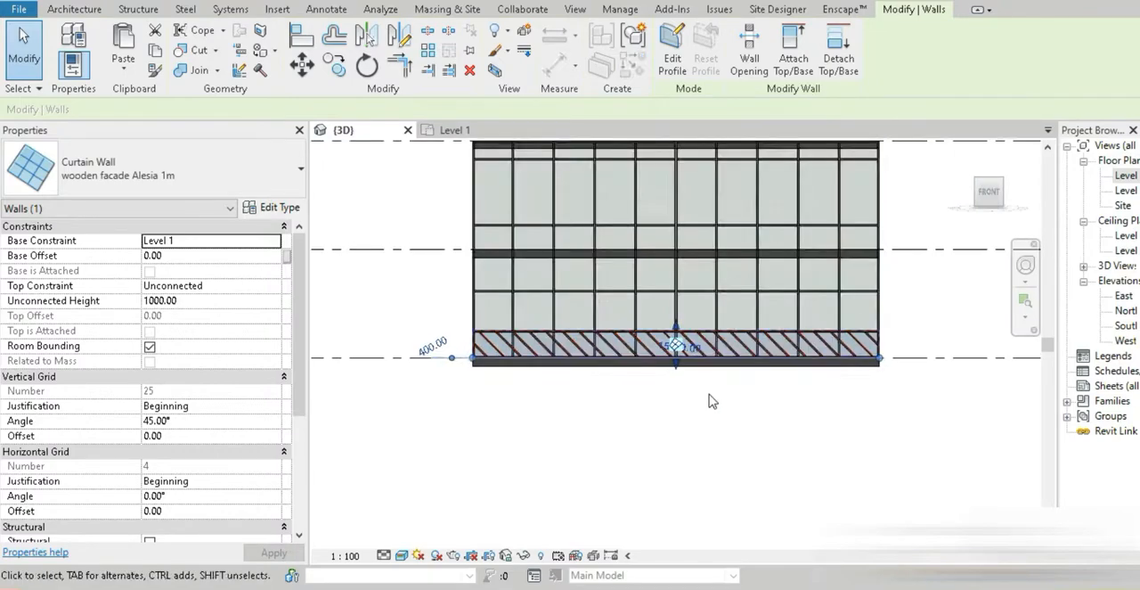
Temporarily isolate the selected wooden curtain wall in the front view
key("h")
key("i")
scroll(392, 356, "up", 5)
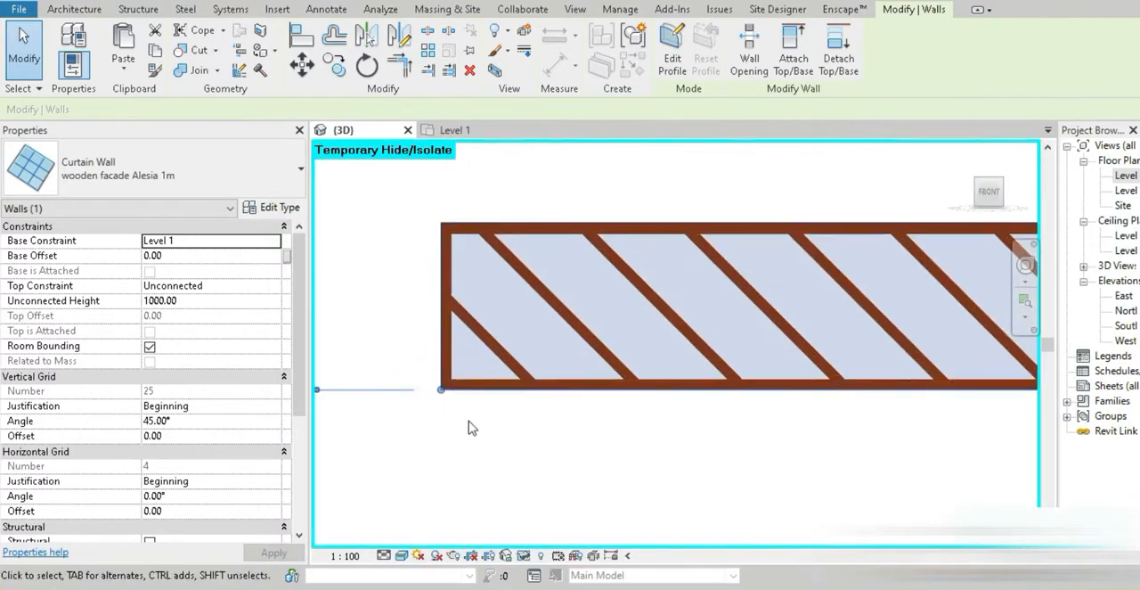
Copy the wooden curtain wall 1000 mm straight up from its lower corner to its upper corner, with Constrain off
scroll(472, 428, "up", 2)
key("c")
key("o")
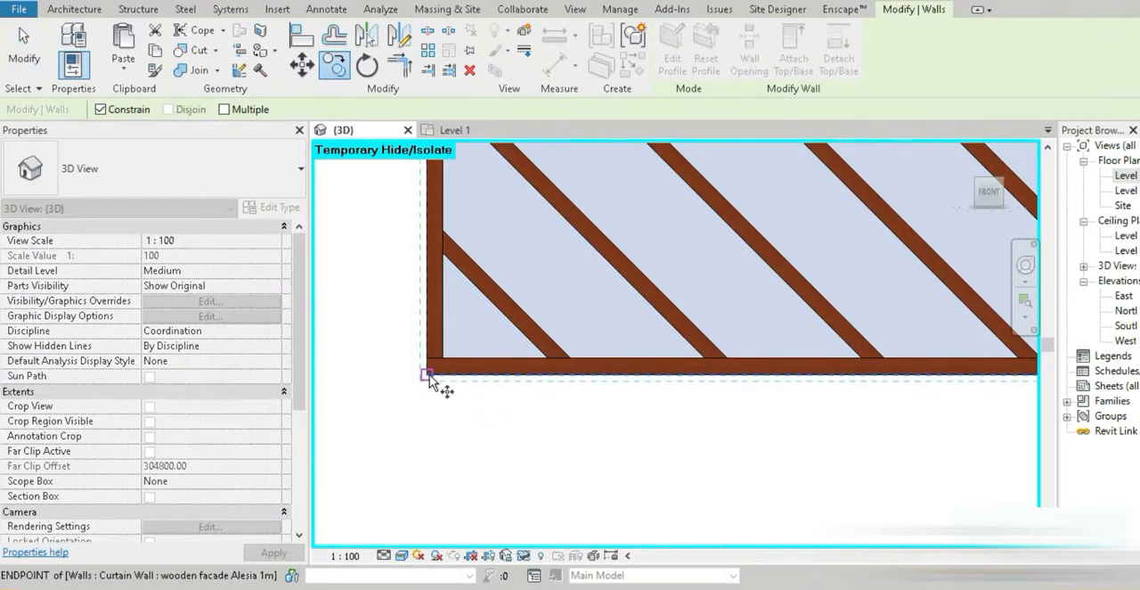
left_click(428, 375)
scroll(428, 375, "down", 1)
middle_click_drag(527, 183, 529, 384)
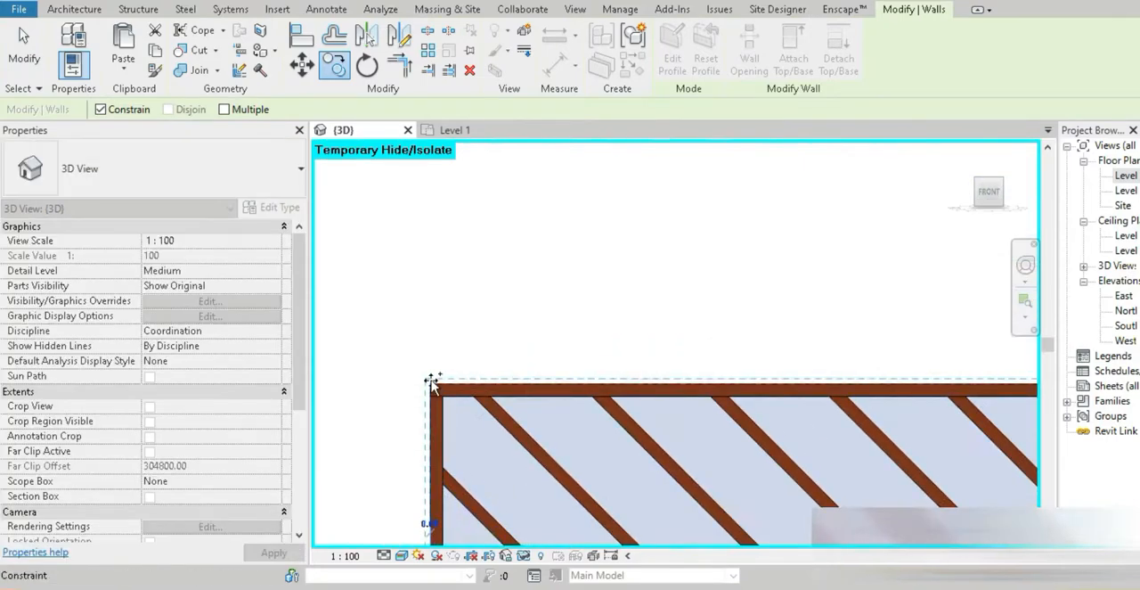
left_click(100, 109)
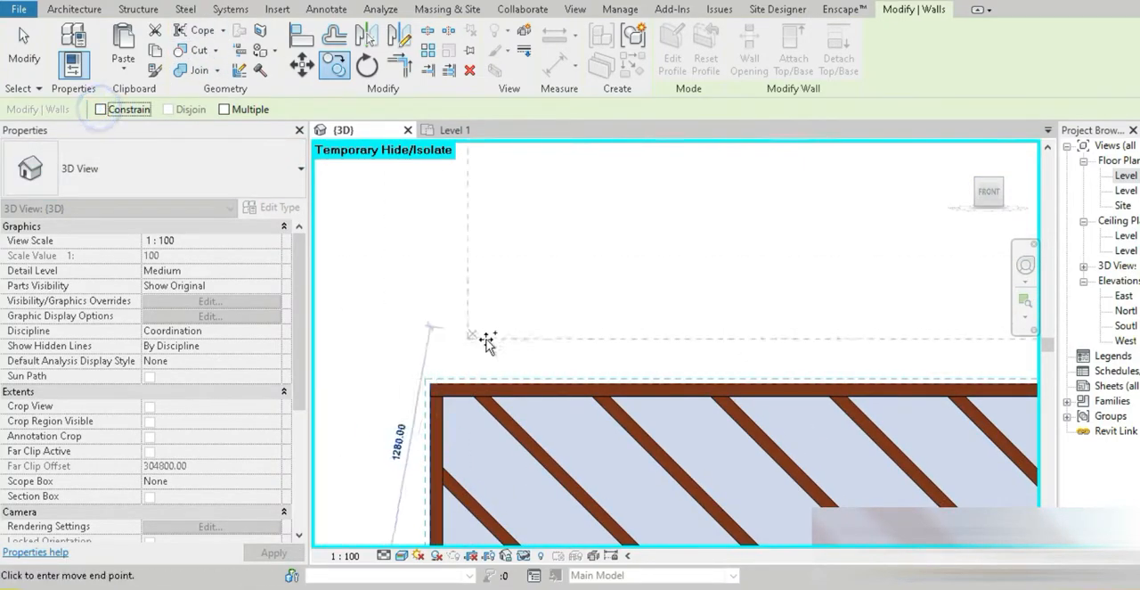
left_click(476, 461)
scroll(473, 460, "down", 2)
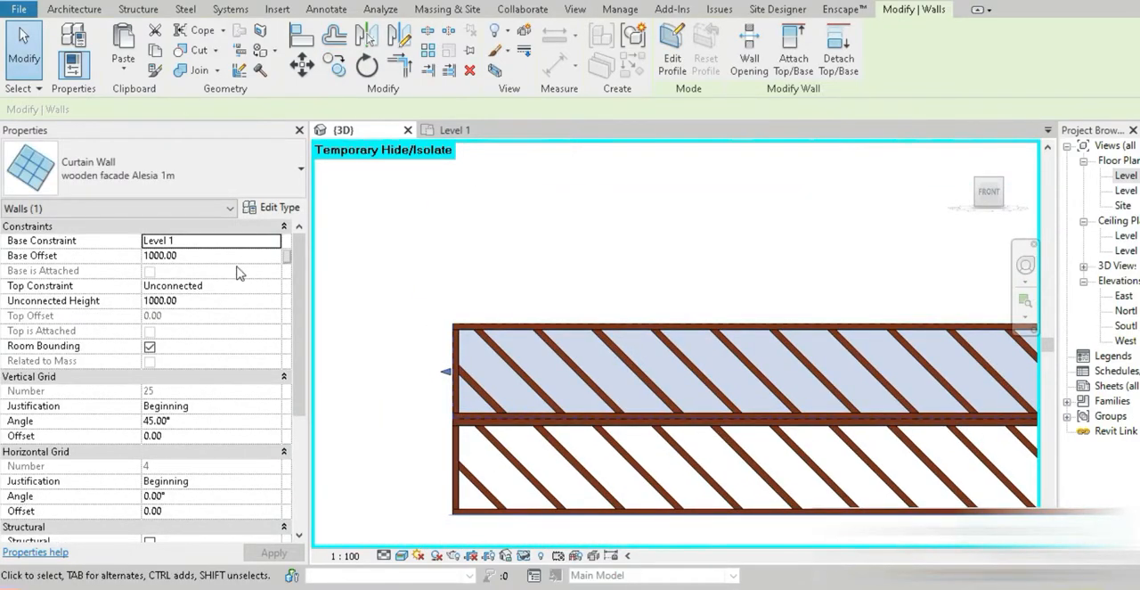
Set the upper copied curtain wall's unconnected height to 2000
left_click(382, 377)
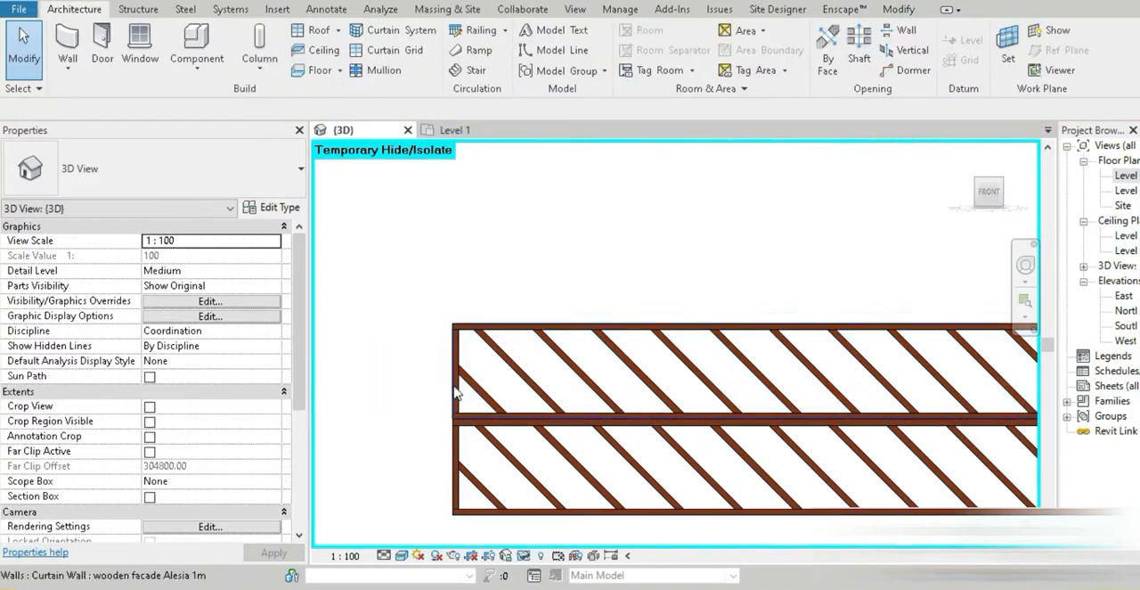
left_click(451, 388)
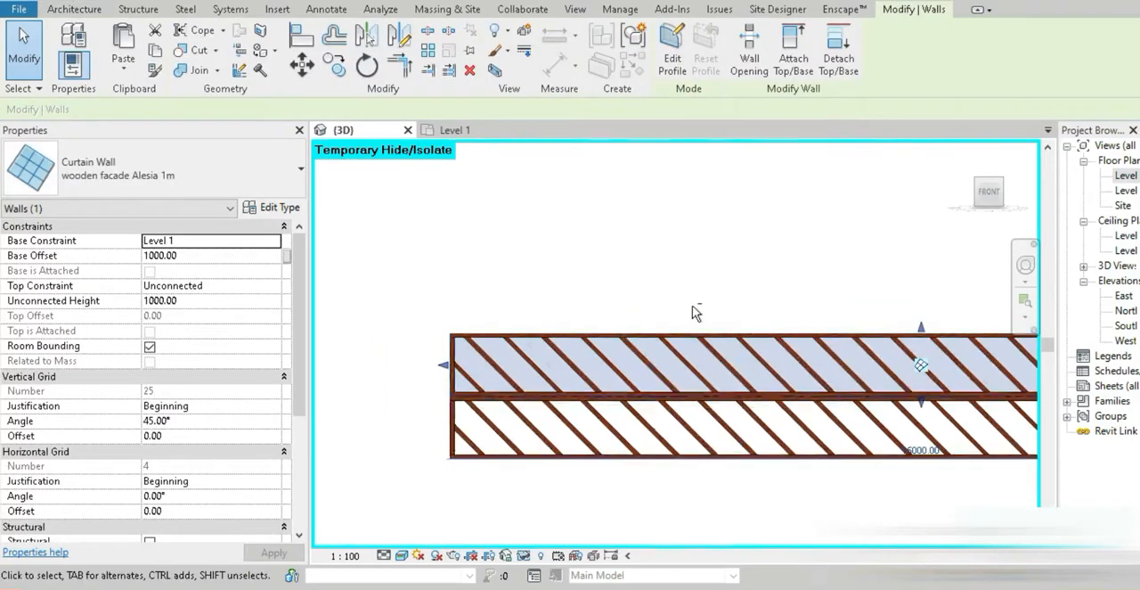
middle_click_drag(445, 378, 617, 386, "shift")
middle_click_drag(683, 420, 491, 417)
middle_click_drag(901, 489, 773, 411)
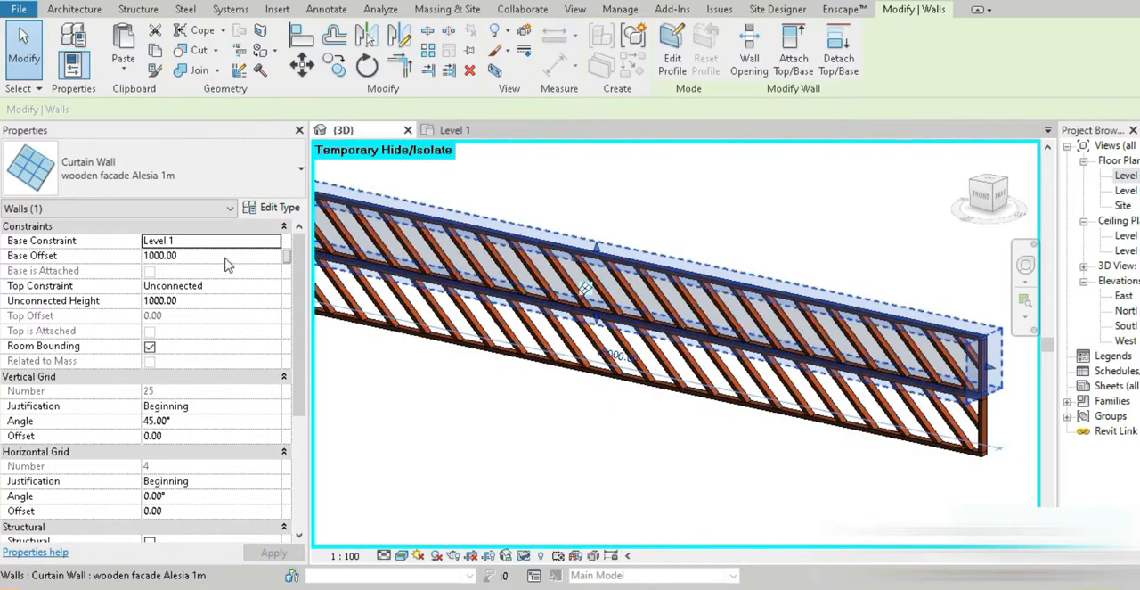
left_click(205, 303)
type("20")
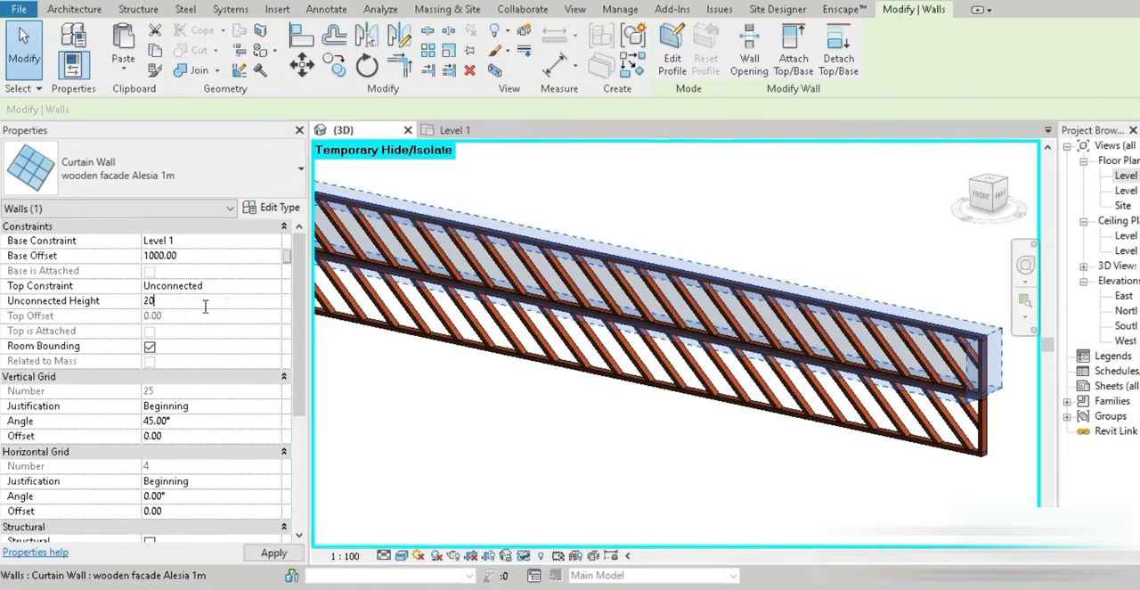
left_click(273, 552)
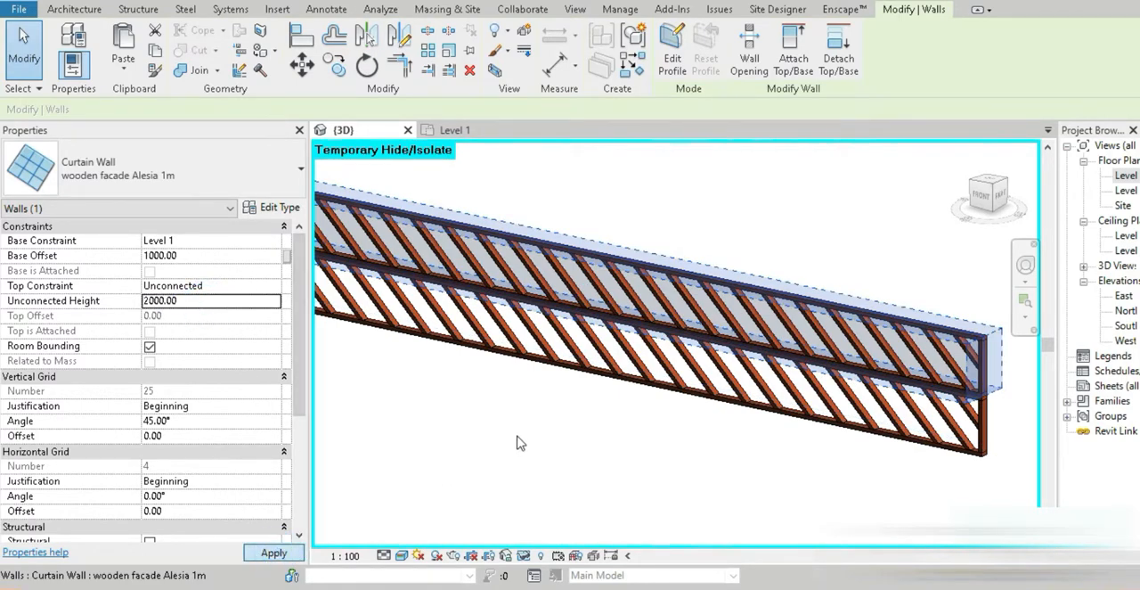
left_click(468, 349)
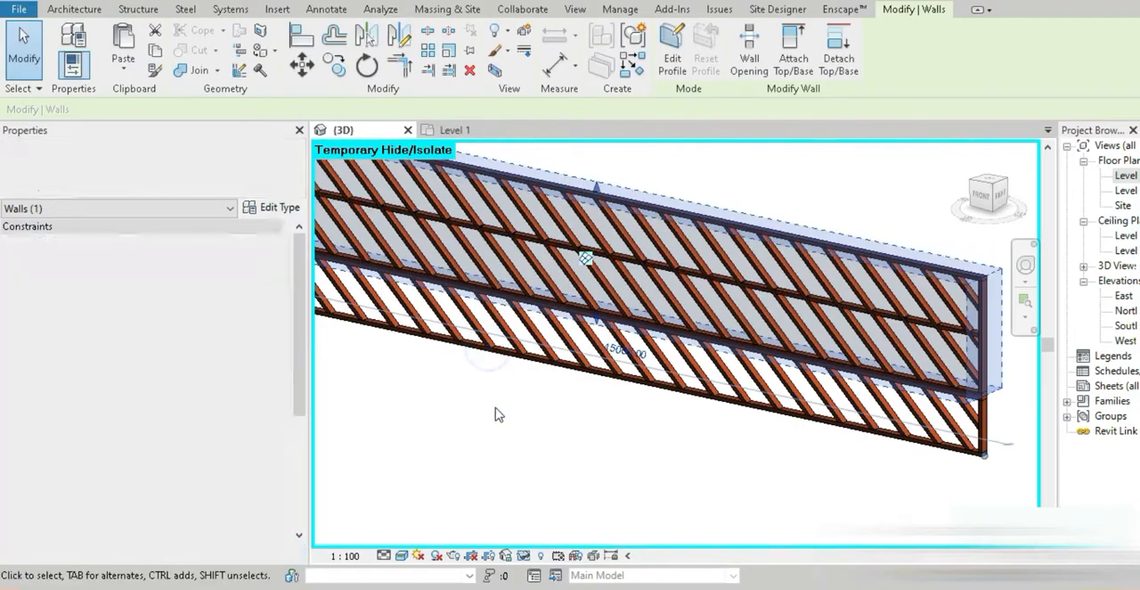
left_click(463, 428)
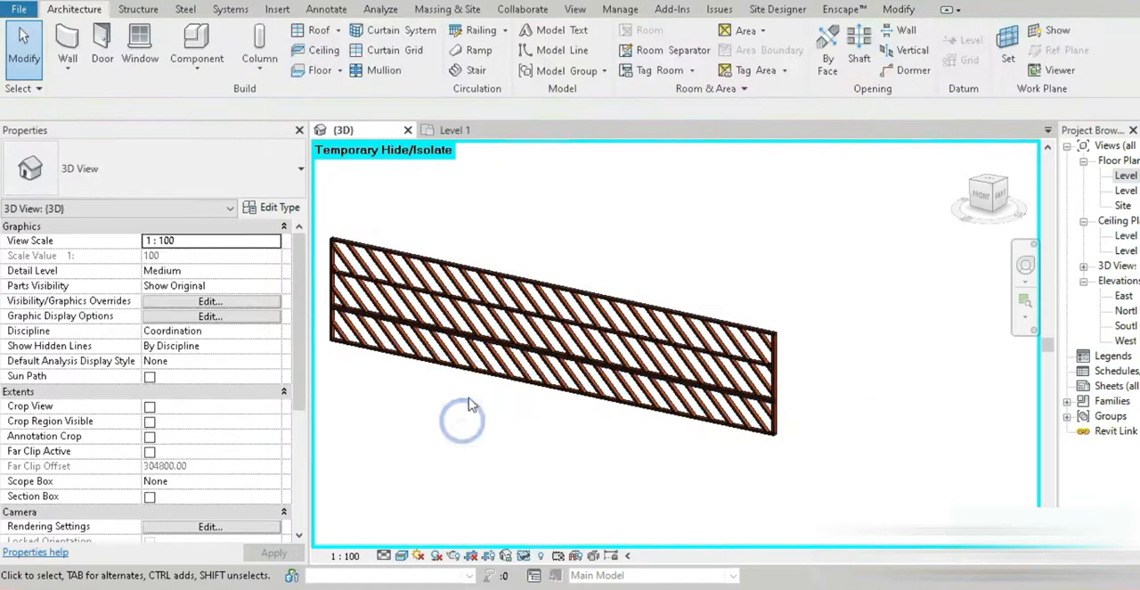
Copy the lowest wooden band 3000 mm upward onto the top corner of the stack, with Constrain off
left_click(474, 387)
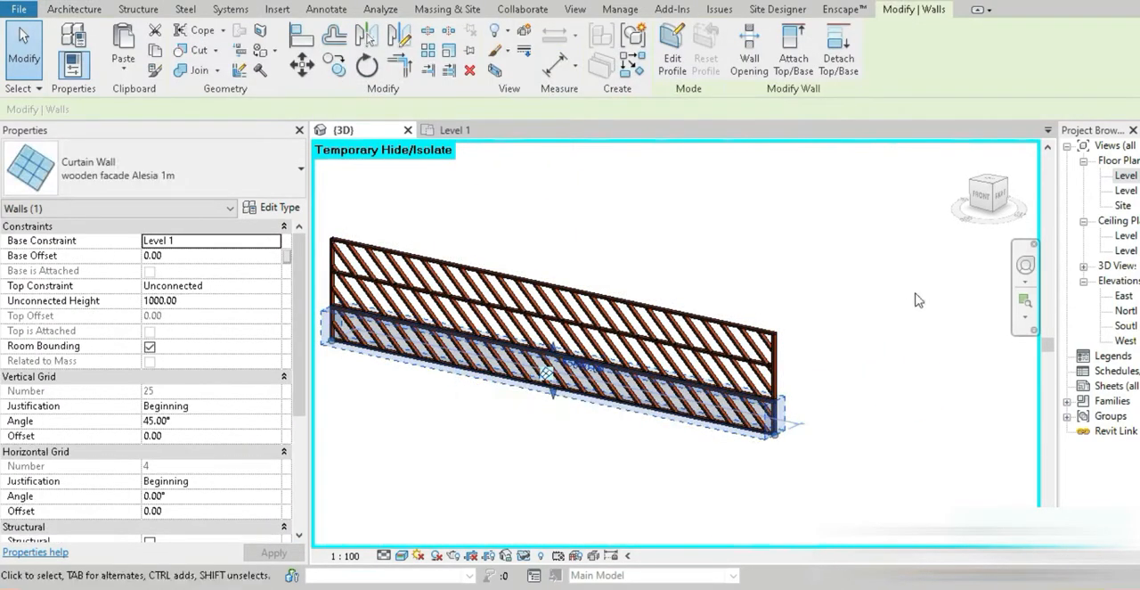
left_click(983, 198)
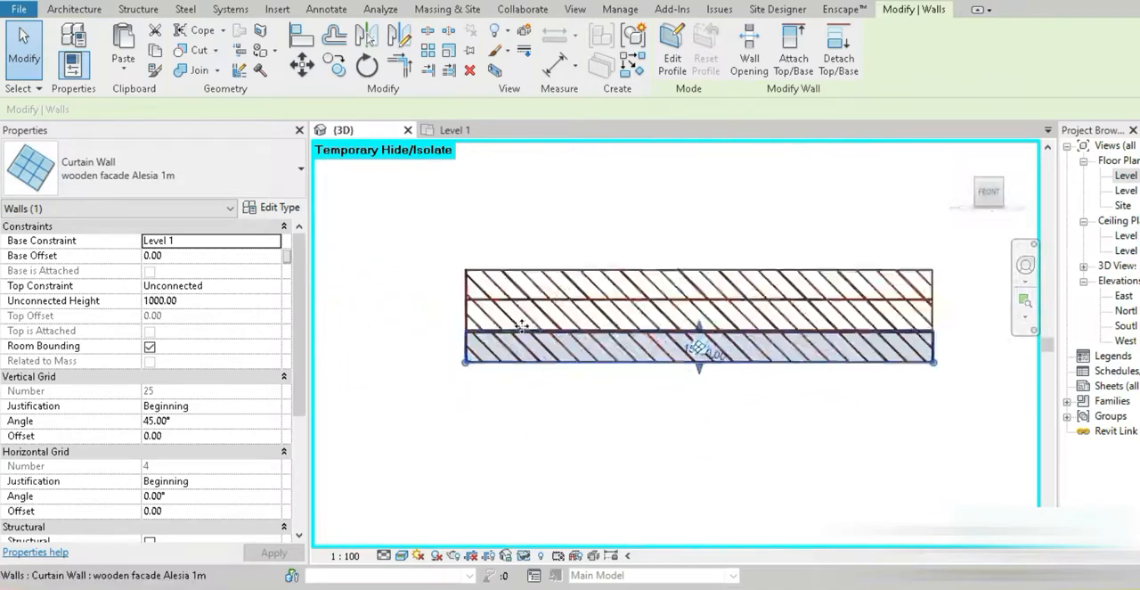
scroll(428, 389, "up", 4)
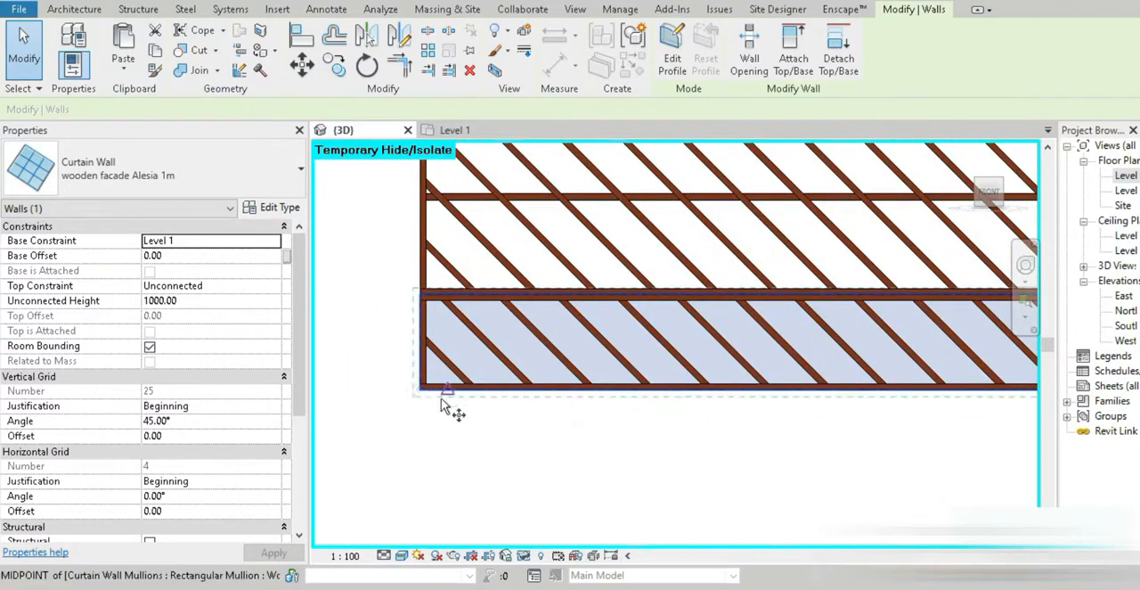
key("c")
key("o")
left_click(420, 390)
middle_click_drag(431, 306, 431, 408)
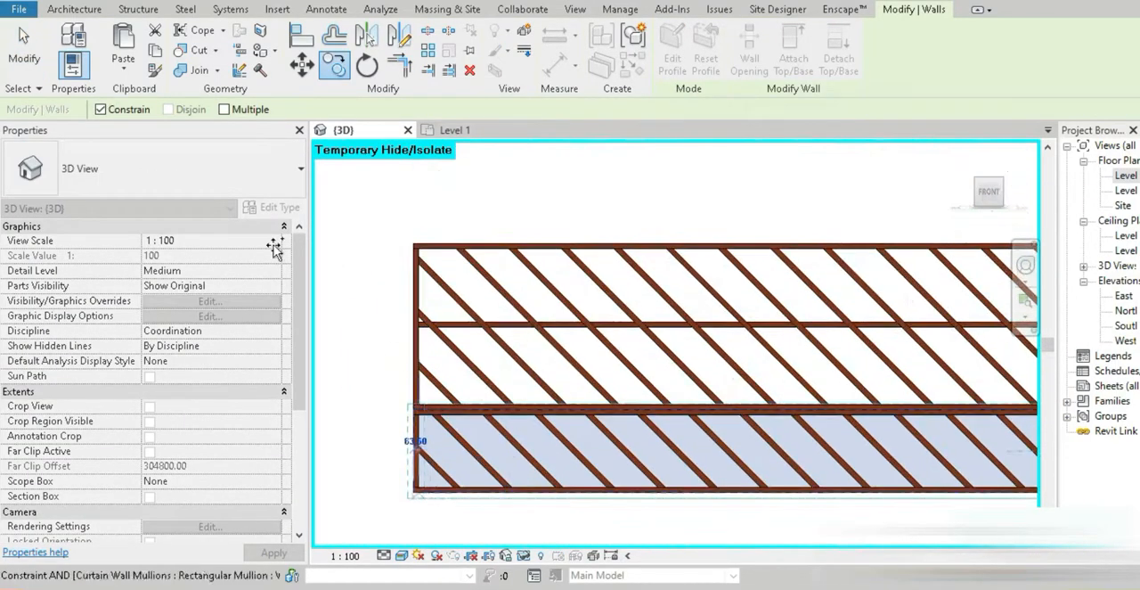
left_click(101, 109)
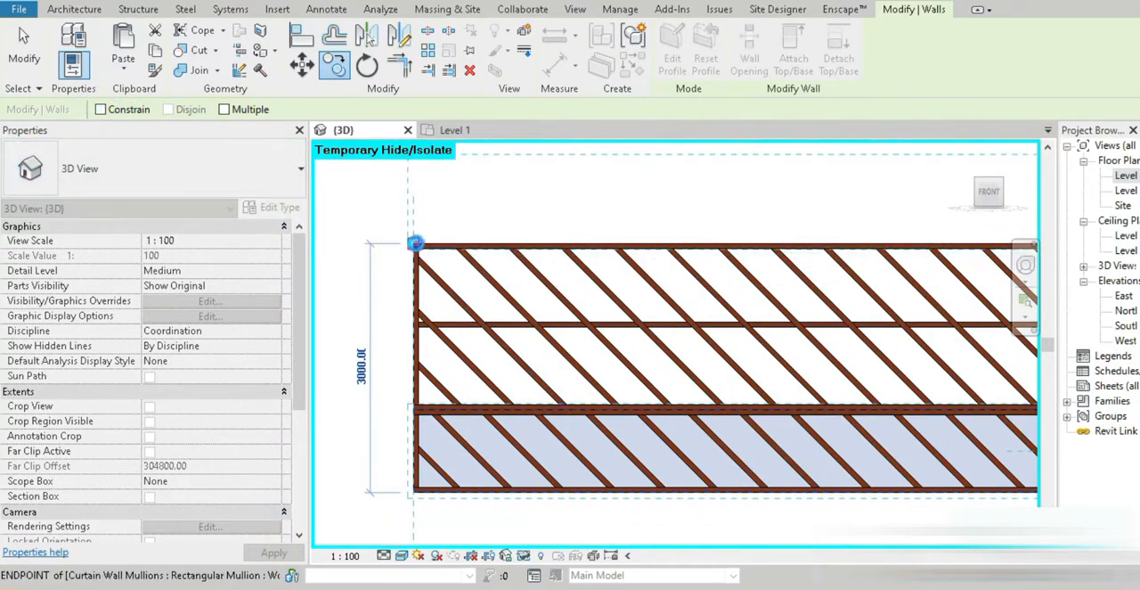
left_click(417, 245)
scroll(494, 379, "down", 4)
middle_click_drag(499, 370, 584, 469, "shift")
left_click(492, 586)
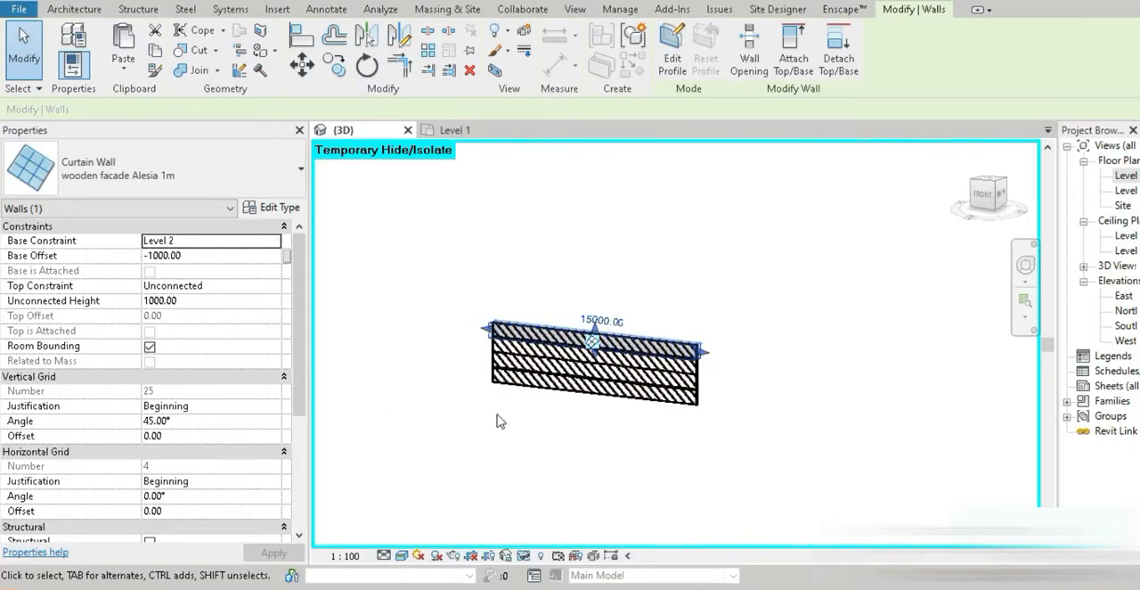
Set the top band's vertical grid angle to -45°
left_click(199, 420)
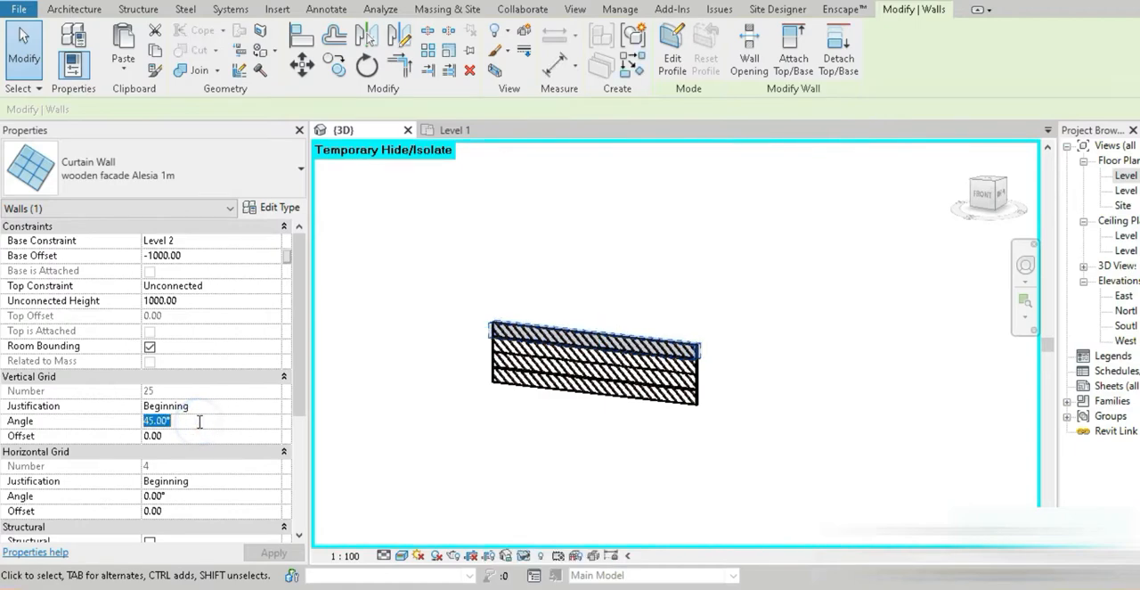
type("-45")
key("Return")
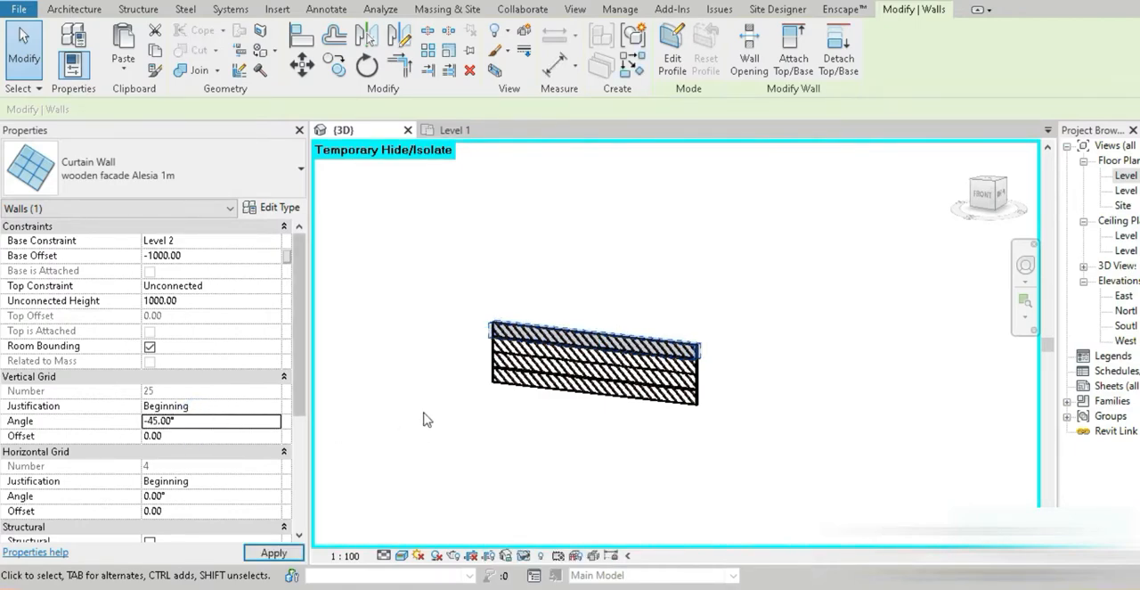
left_click(481, 348)
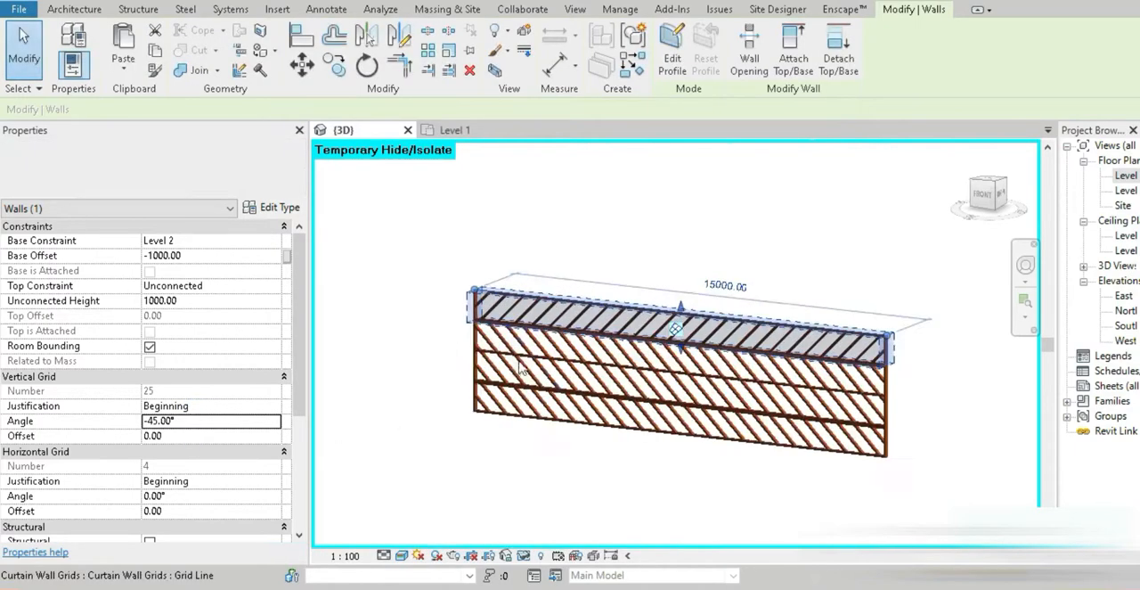
Set the top band's vertical grid angle to -65°
left_click(223, 420)
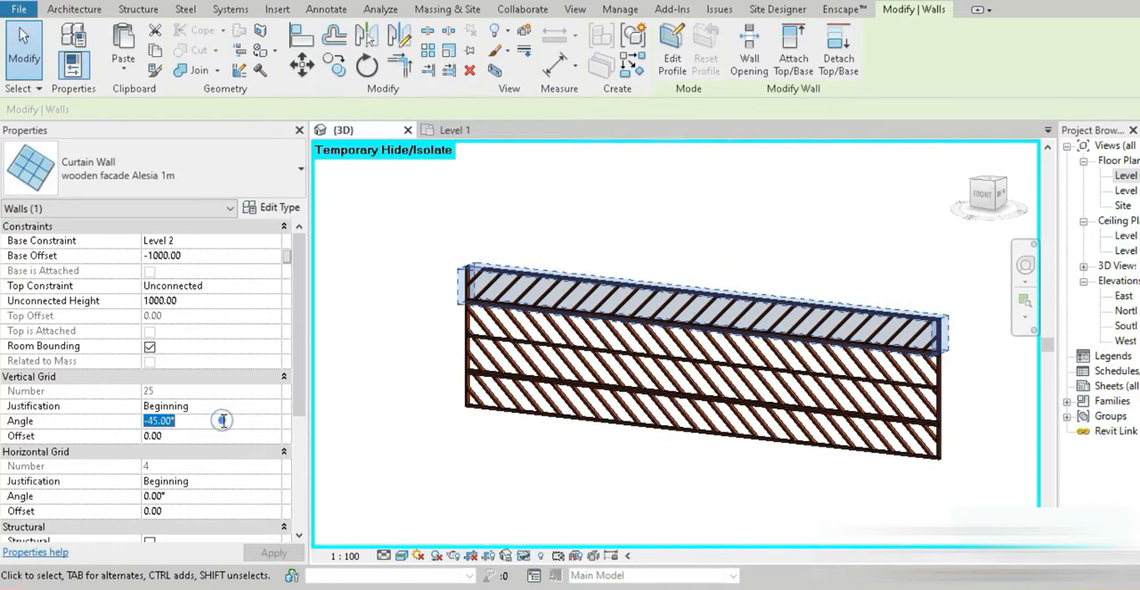
type("-")
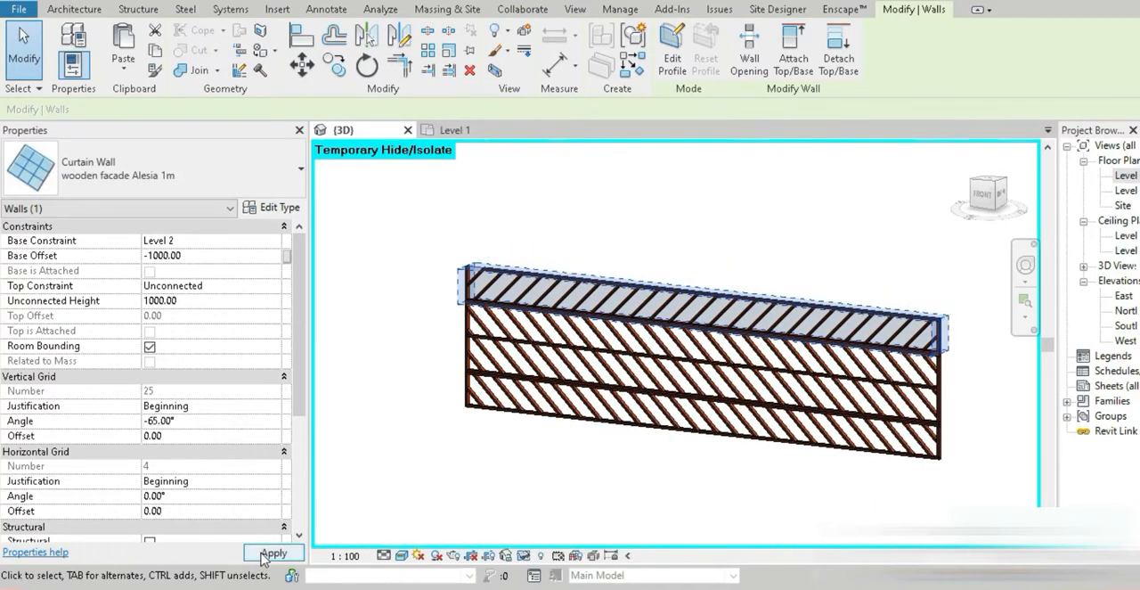
left_click(271, 553)
left_click(458, 272)
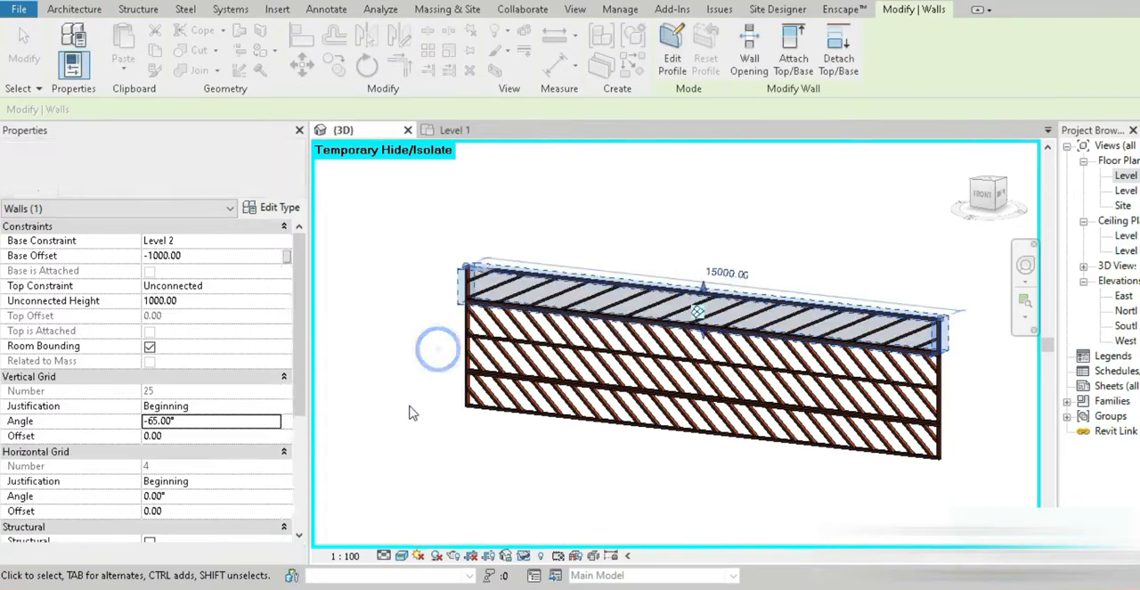
Reduce the wooden facade Alesia 1m type's vertical grid spacing to 400
left_click(278, 210)
left_click(526, 294)
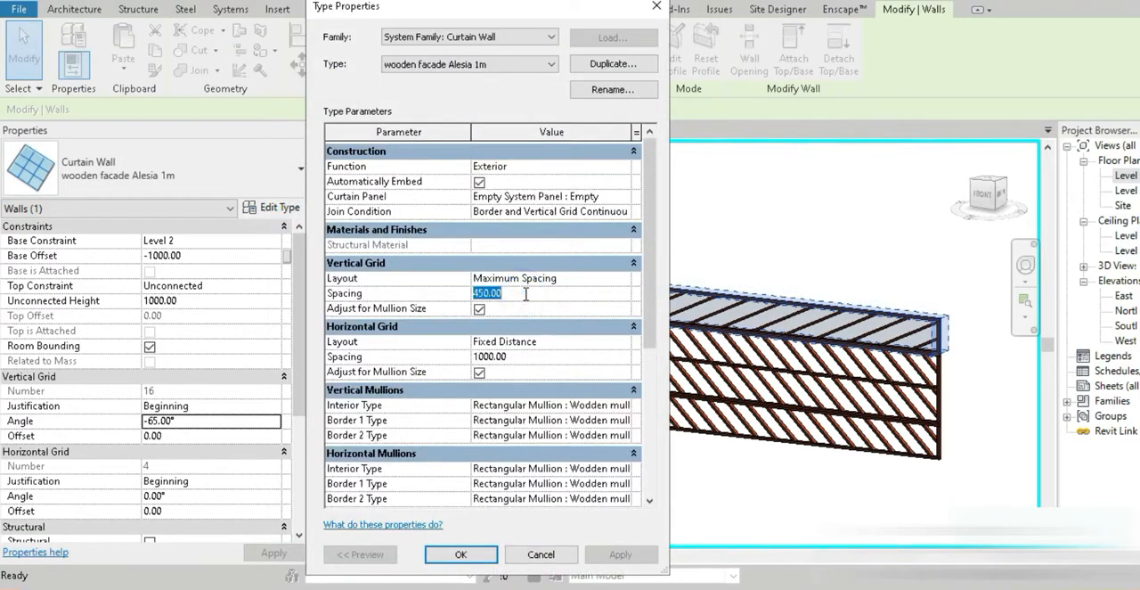
type("400")
left_click(609, 554)
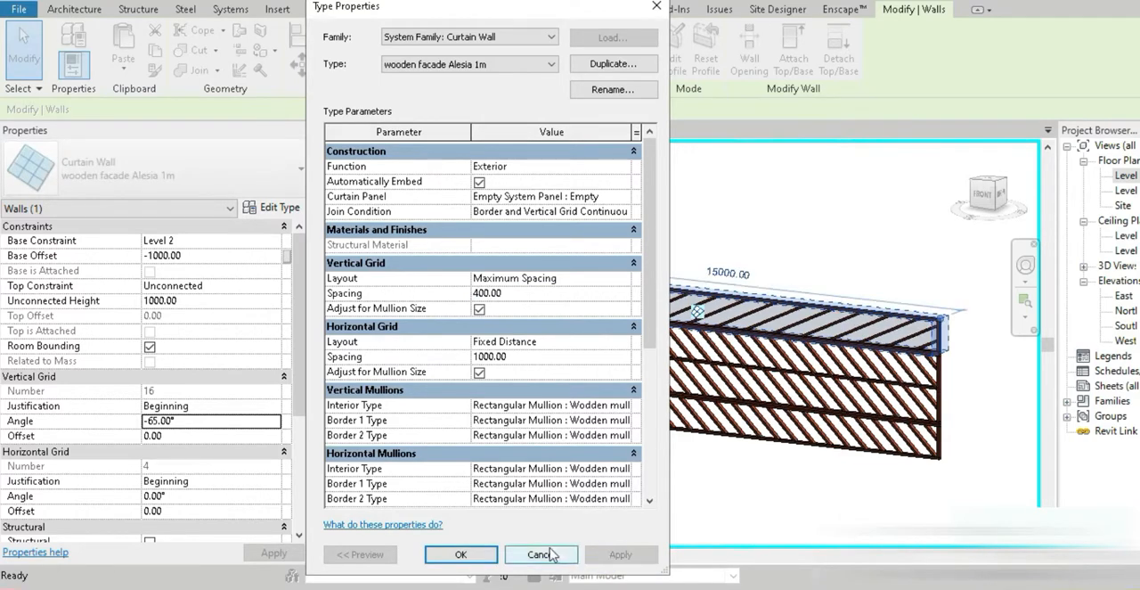
left_click(497, 553)
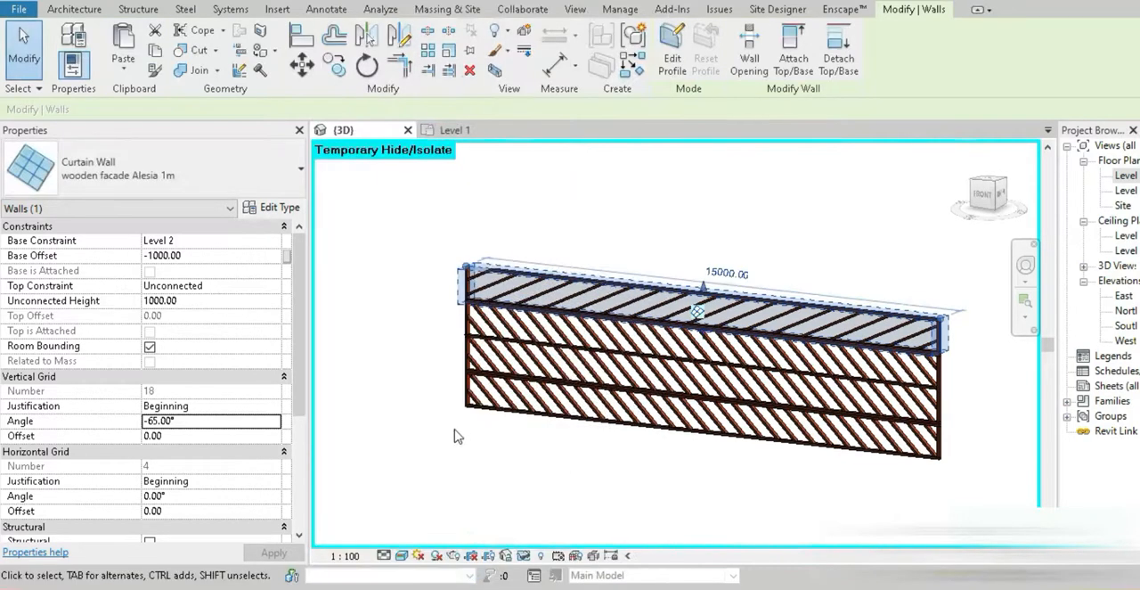
Set the top band's vertical grid angle to -50° and deselect the wall
double_click(217, 421)
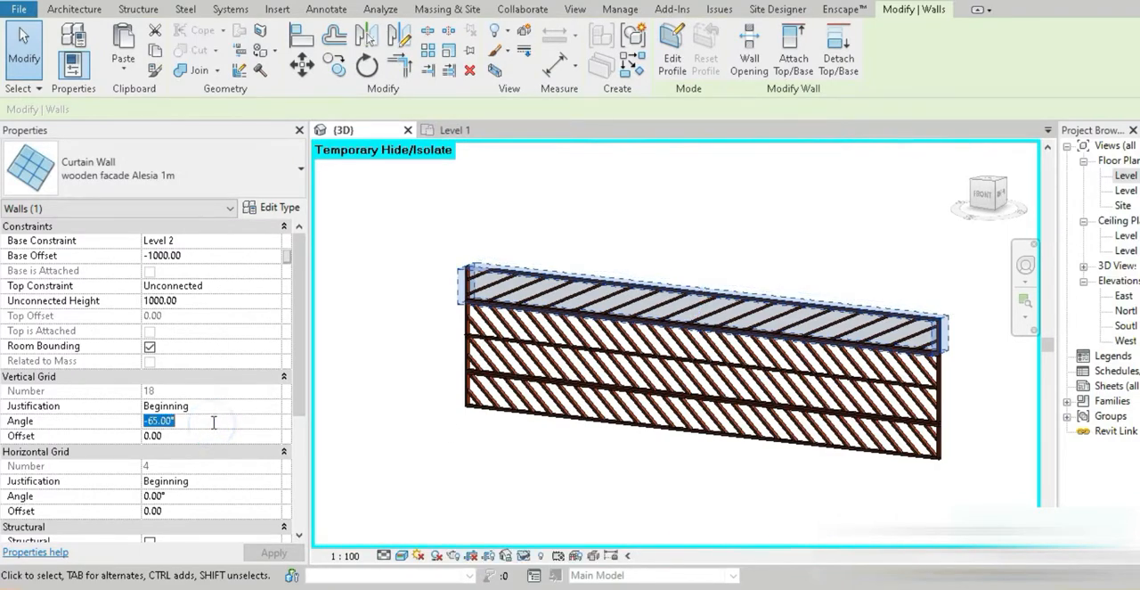
type("-")
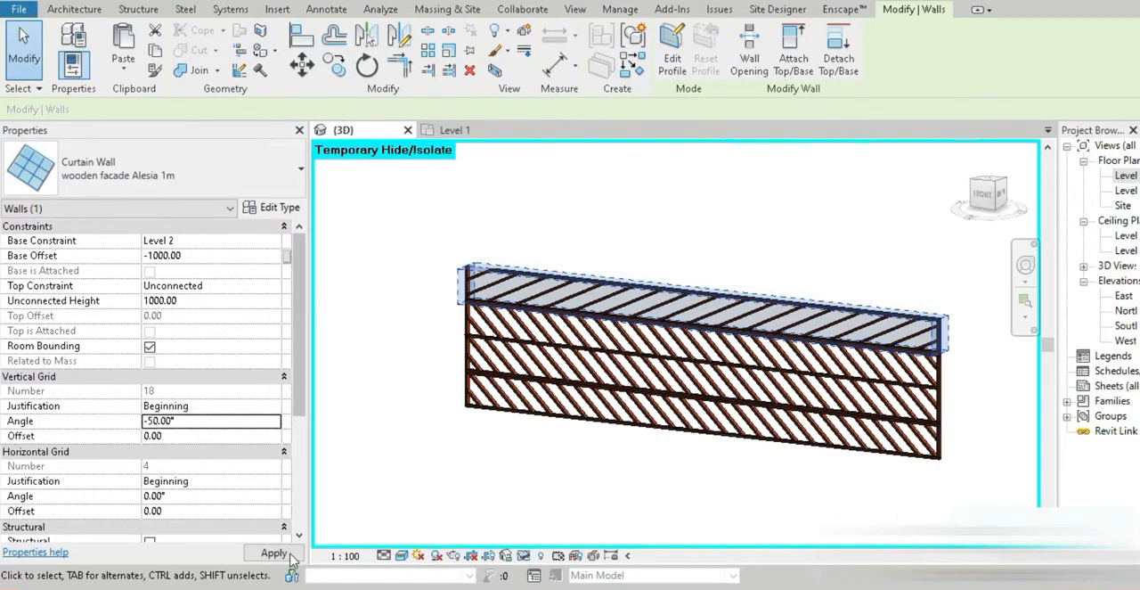
left_click(280, 552)
left_click(451, 453)
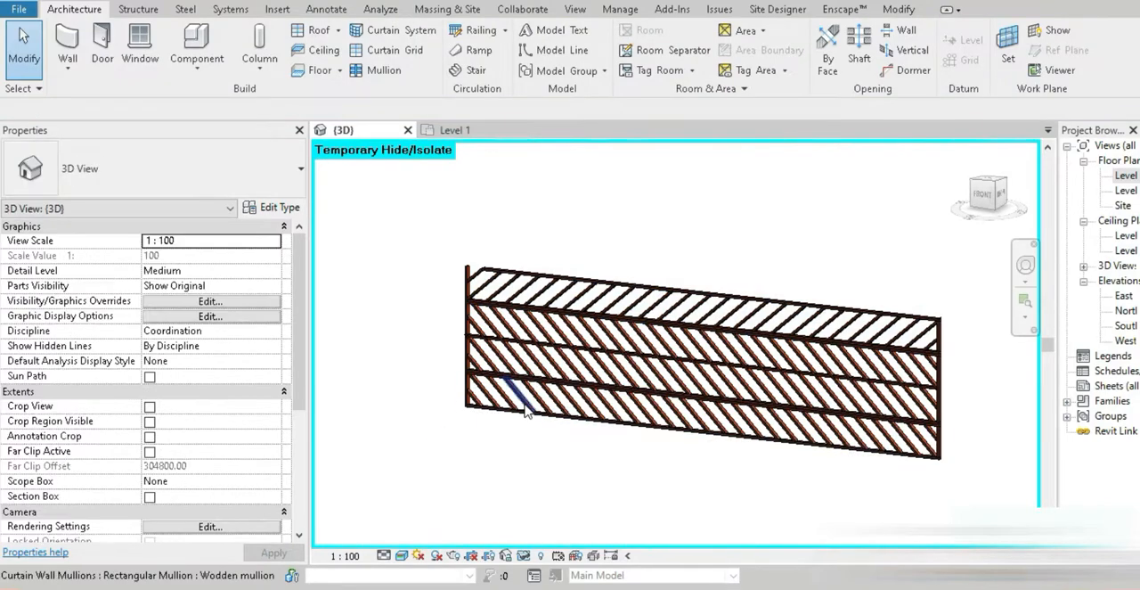
Set the lowest band's vertical grid angle to -50° to match the top band
scroll(516, 401, "up", 2)
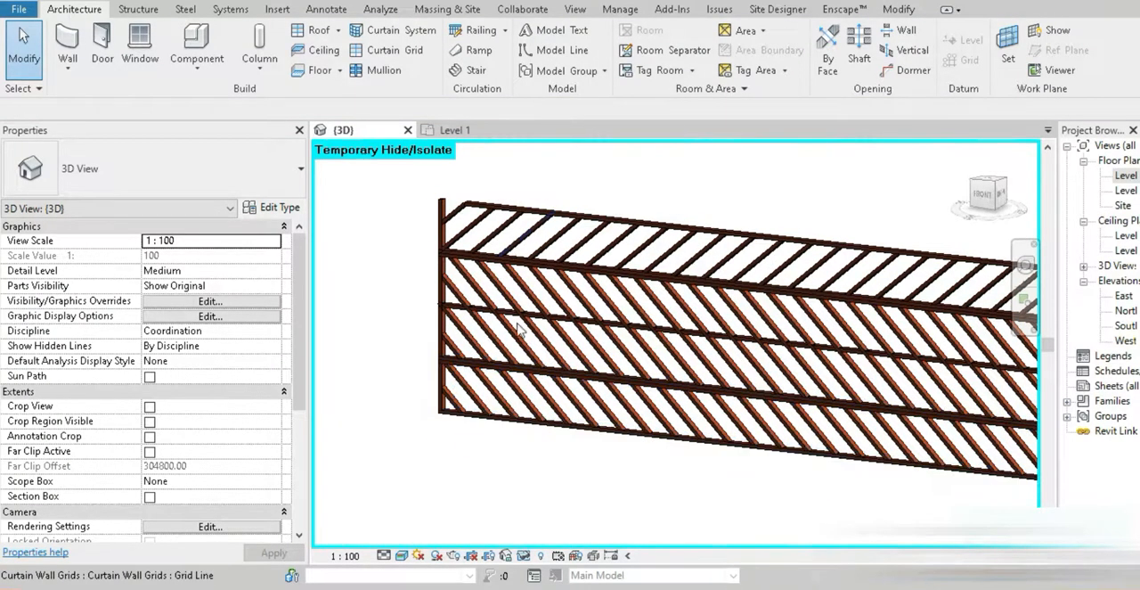
left_click(549, 212)
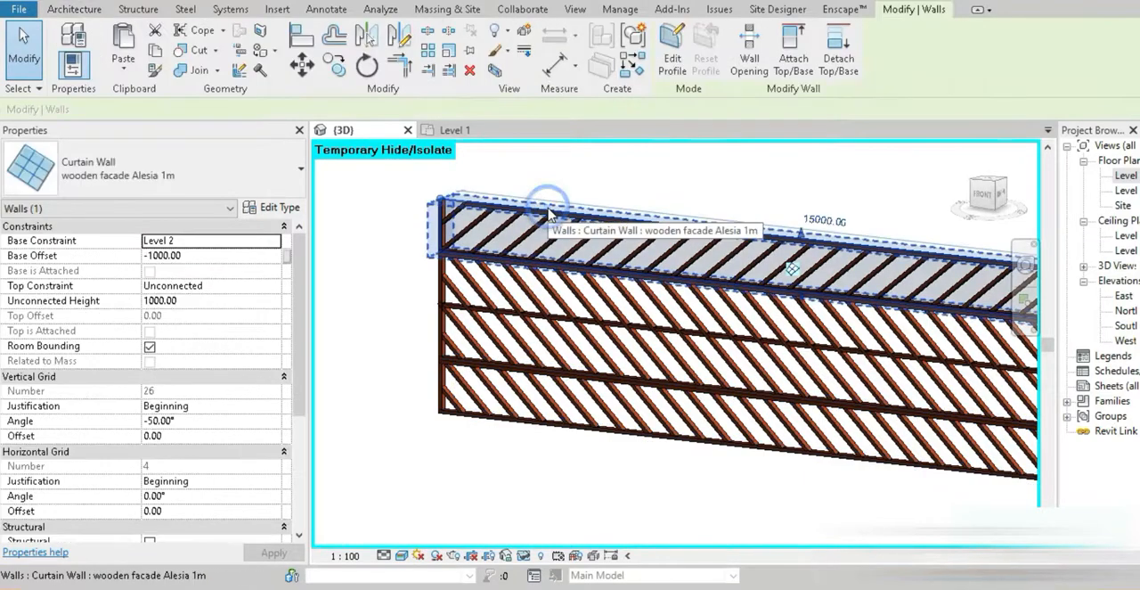
left_click(545, 429)
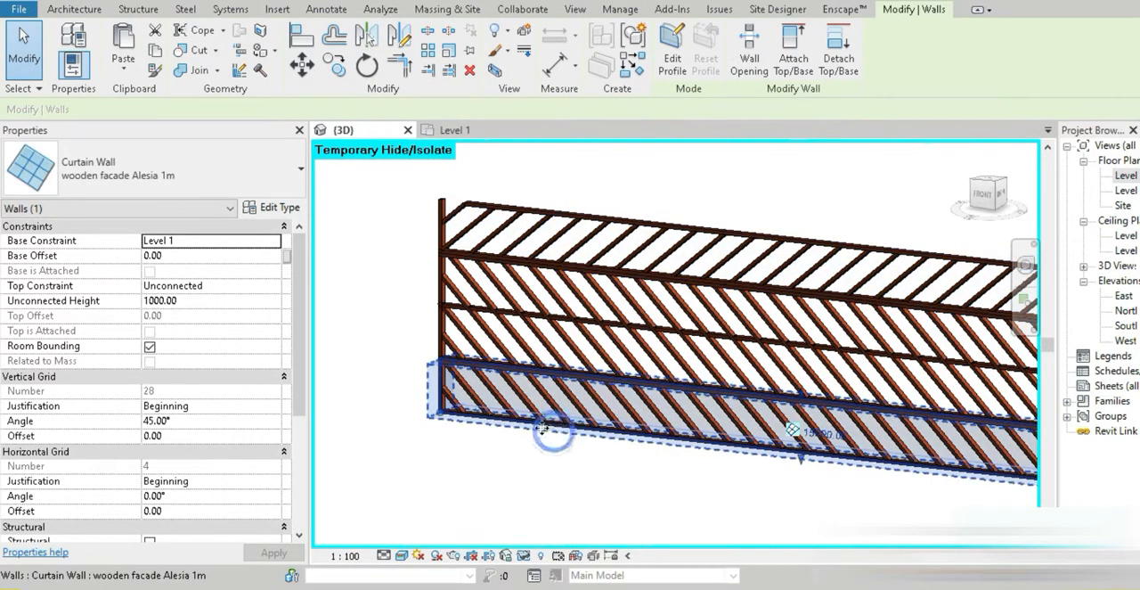
left_click(190, 420)
type("-50")
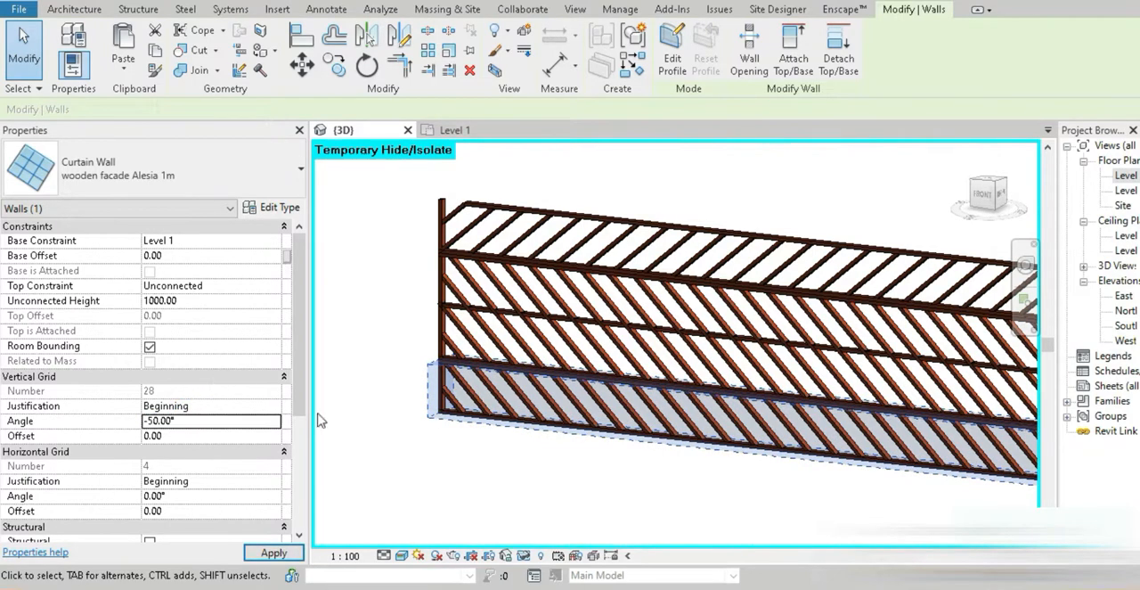
left_click(448, 340)
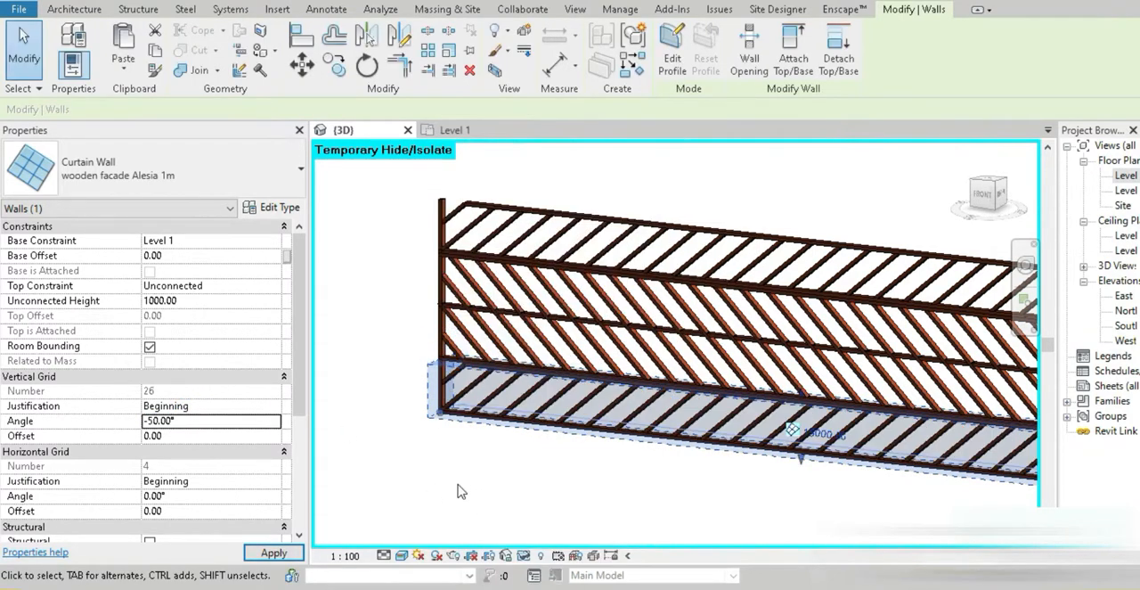
Set the middle band's vertical grid angle to 50°, deleting the mullions that cannot be created, and deselect the wall
left_click(427, 322)
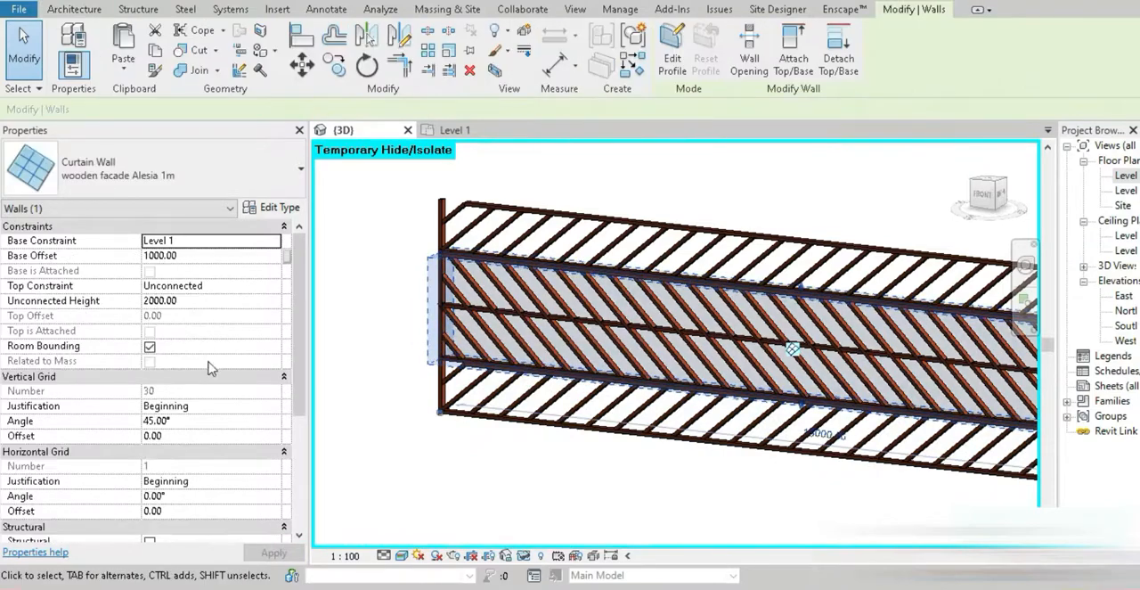
left_click(194, 421)
type("50")
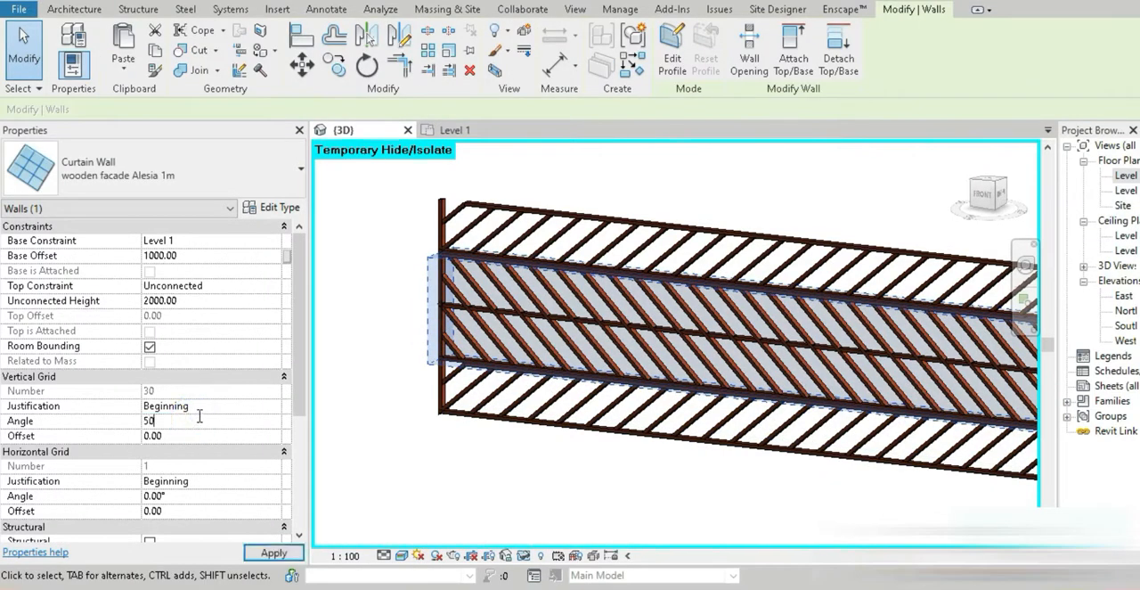
key("Return")
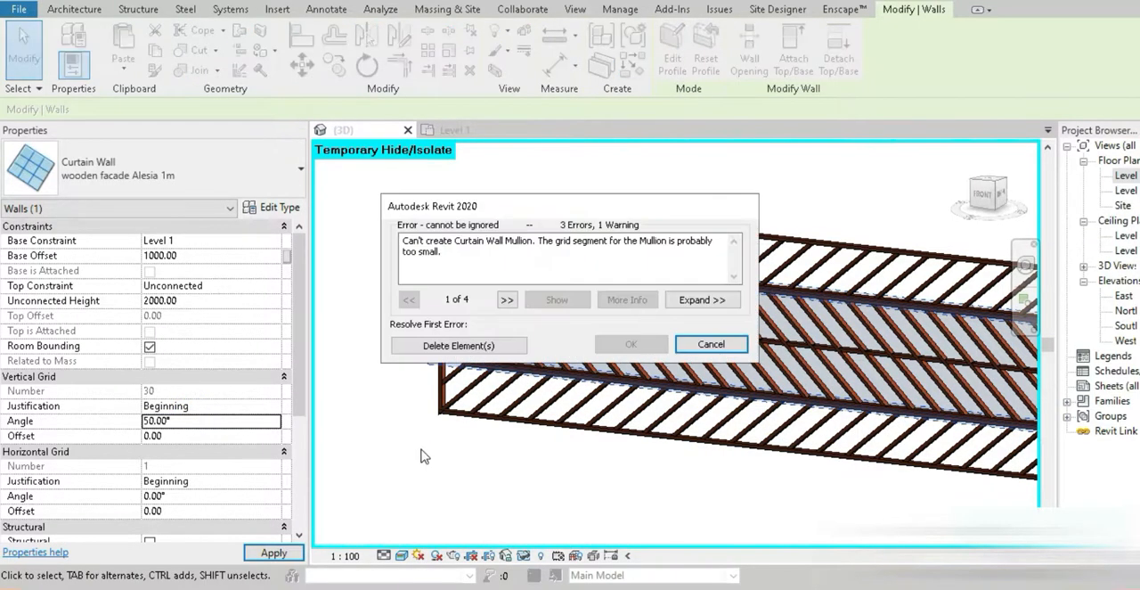
left_click(433, 350)
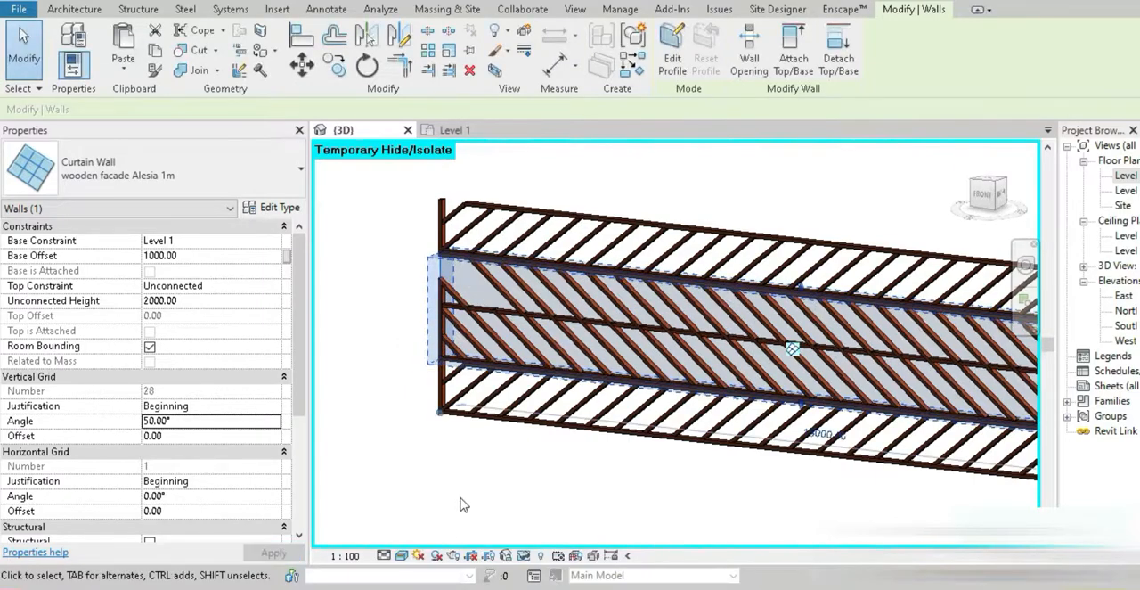
scroll(509, 506, "down", 1)
middle_click_drag(509, 506, 547, 444)
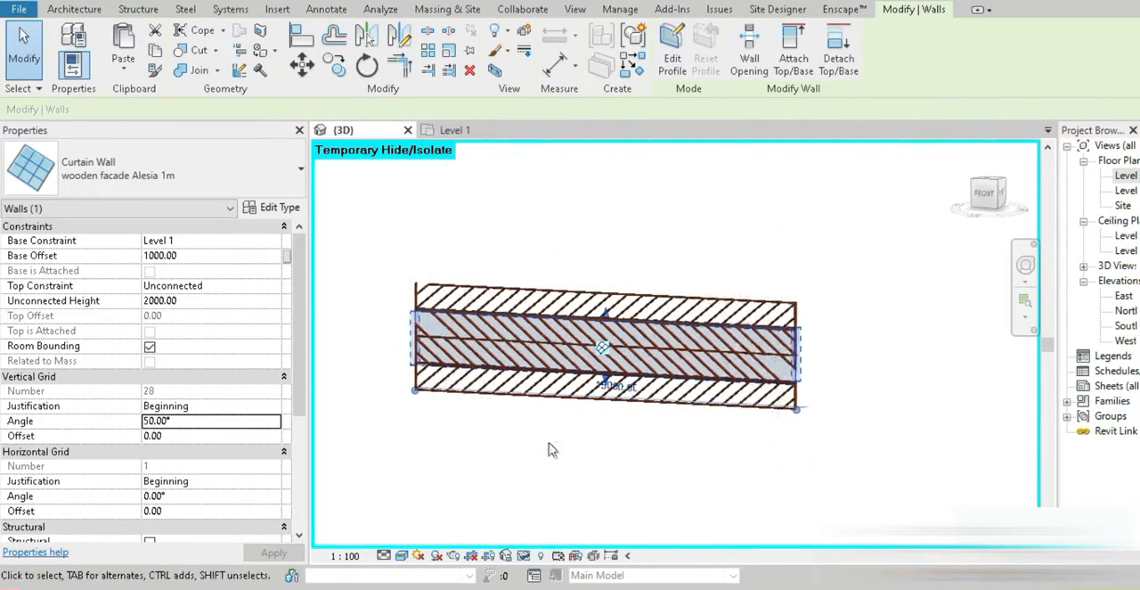
scroll(563, 442, "up", 2)
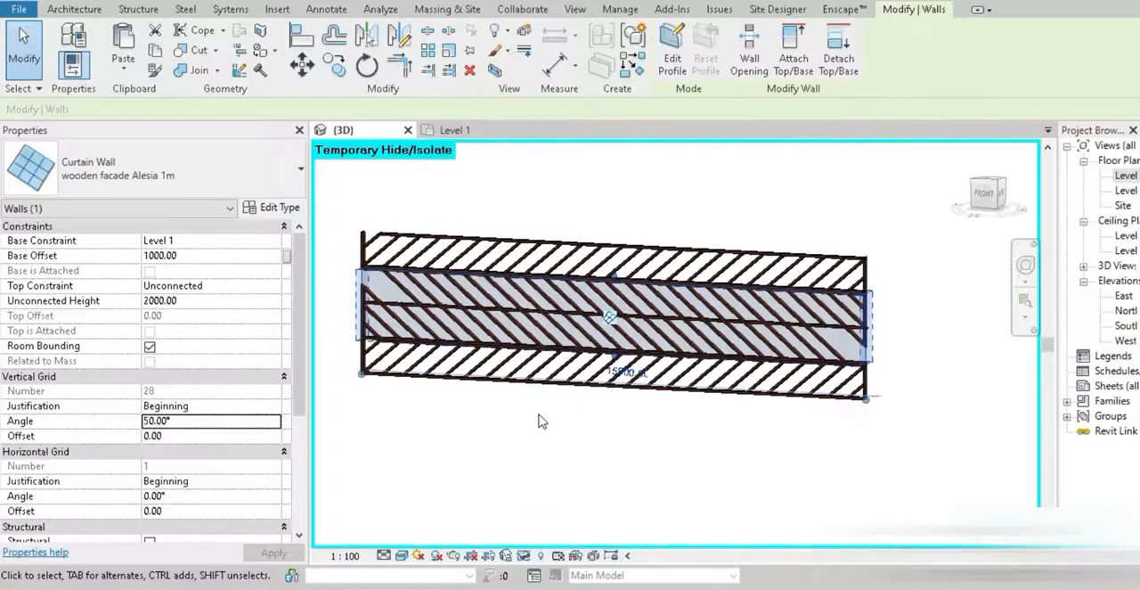
scroll(445, 302, "up", 5)
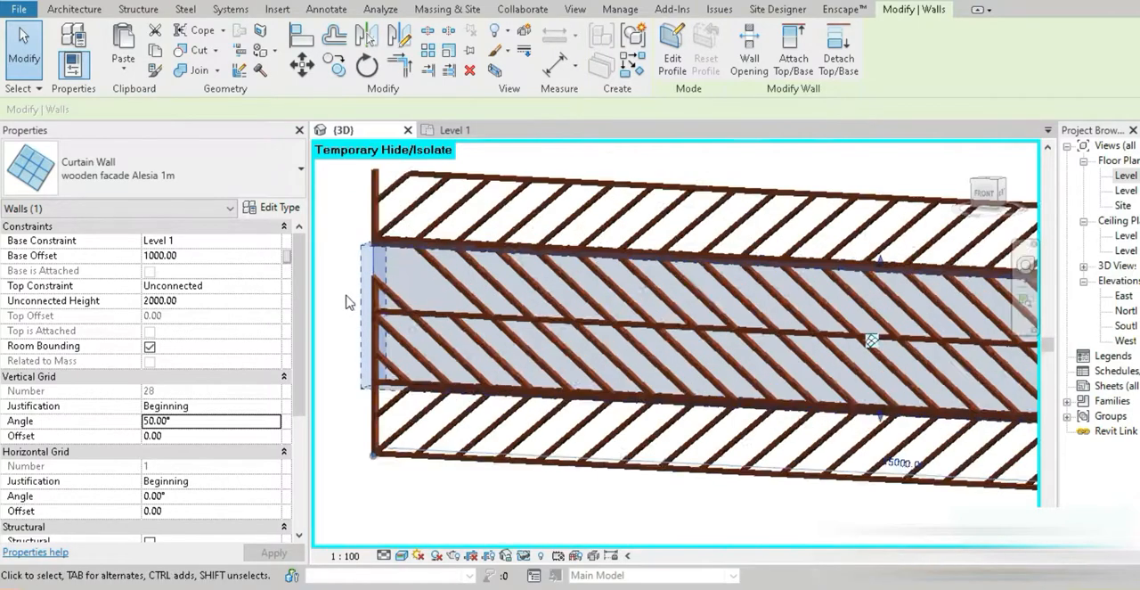
key("Escape")
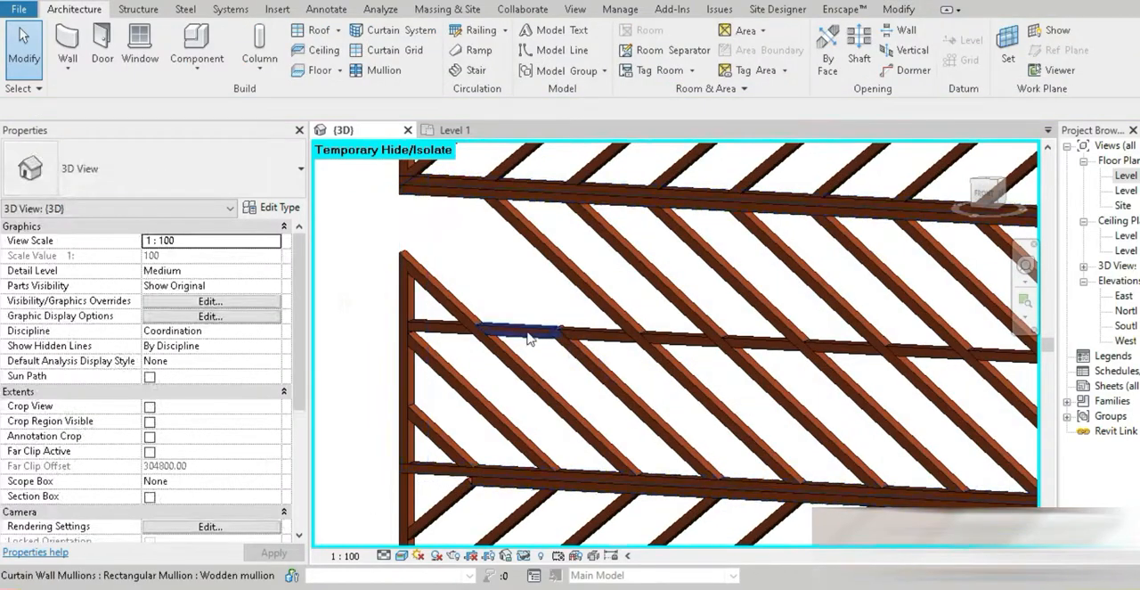
key("Tab")
key("Tab")
left_click(527, 332)
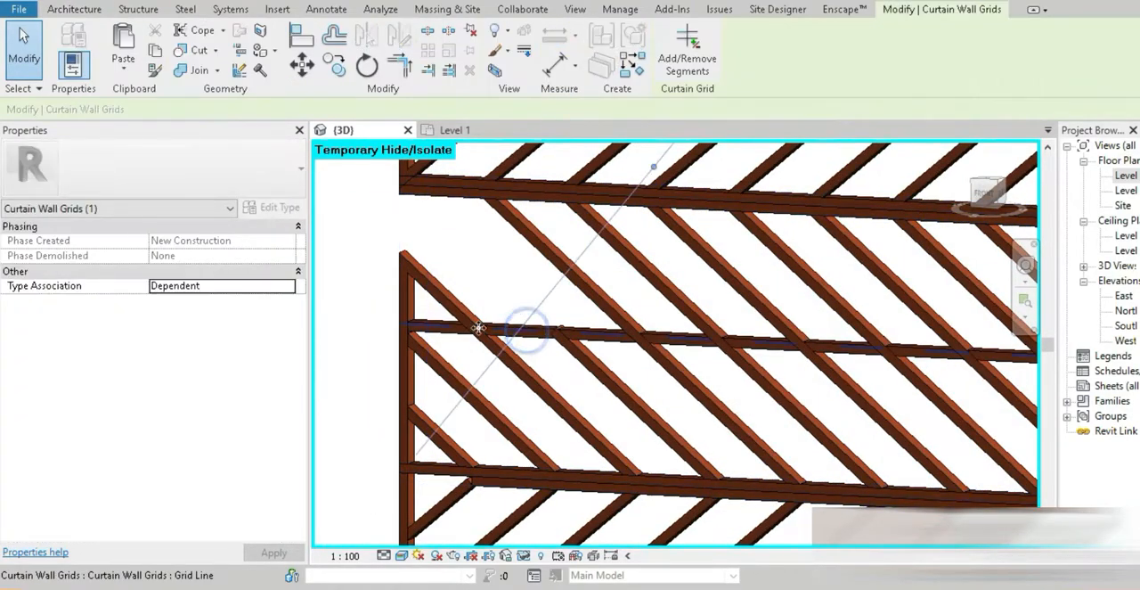
Set the wooden facade Alesia 1m type's horizontal grid spacing to 2000 and deselect the middle band
left_click(374, 290)
scroll(374, 292, "down", 5)
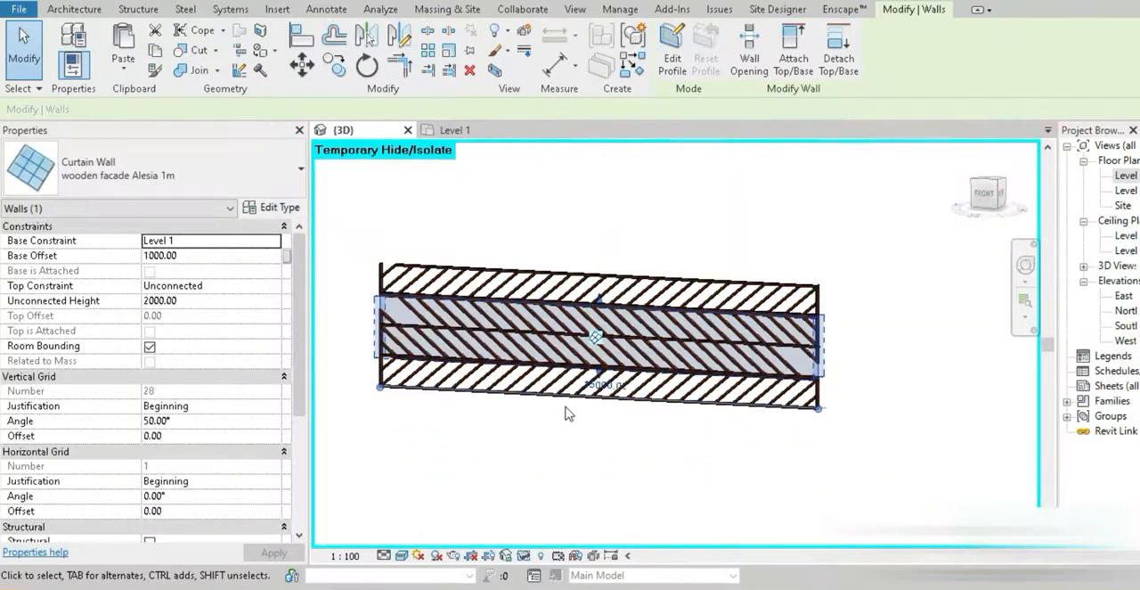
left_click(276, 207)
left_click(515, 358)
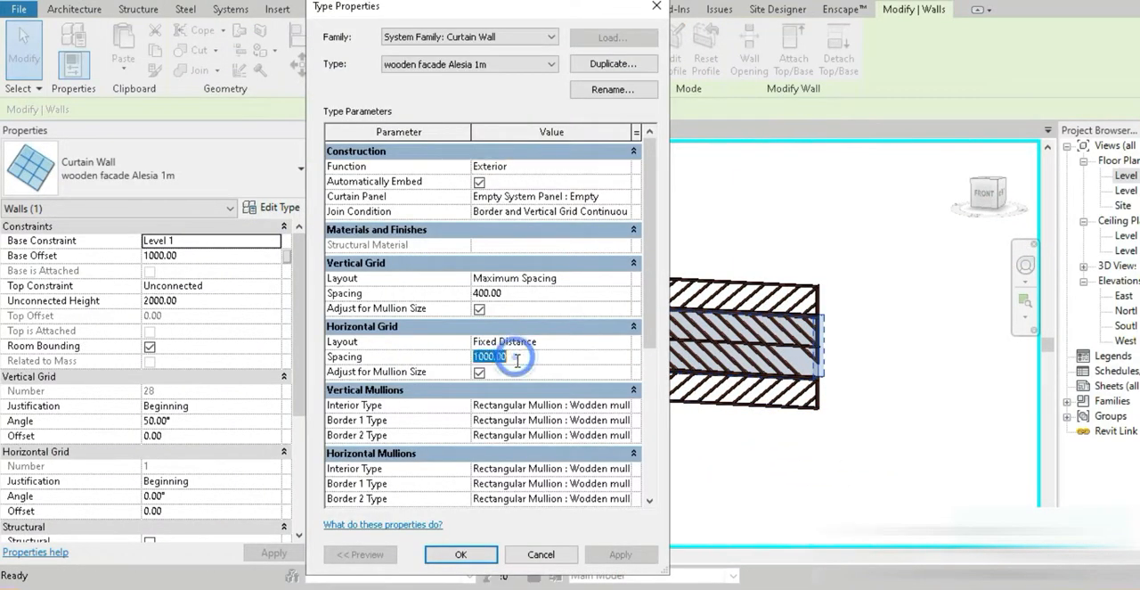
type("2000")
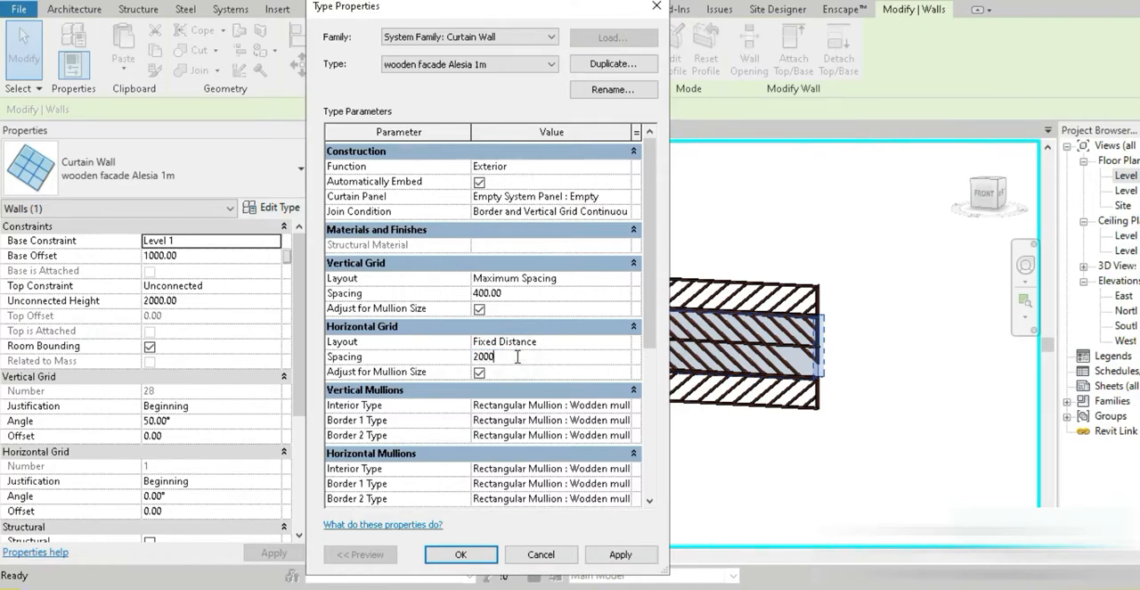
left_click(625, 556)
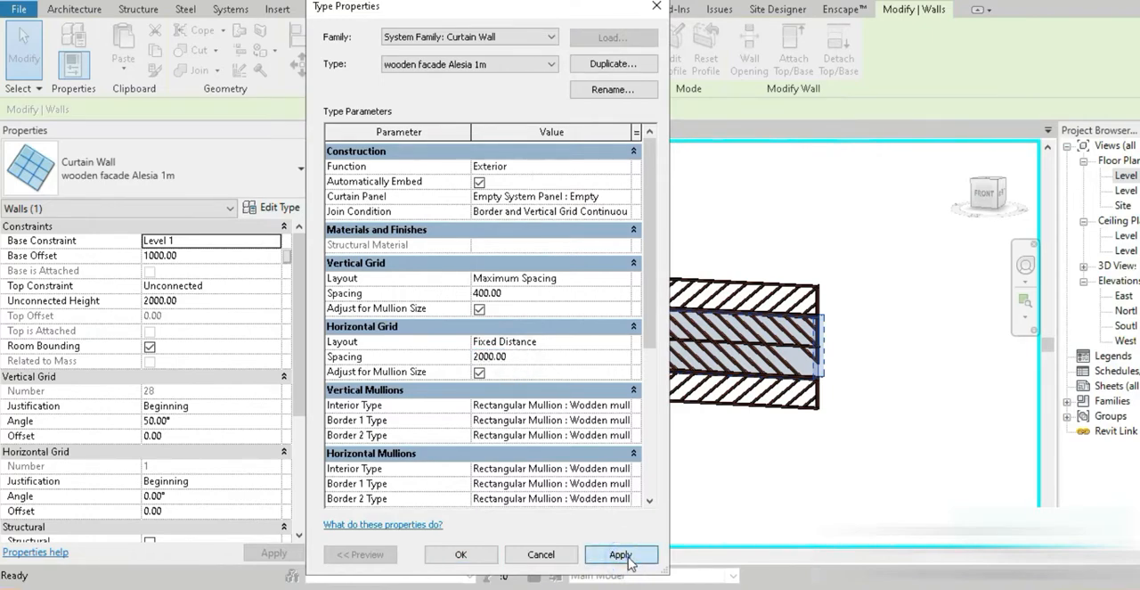
left_click(462, 554)
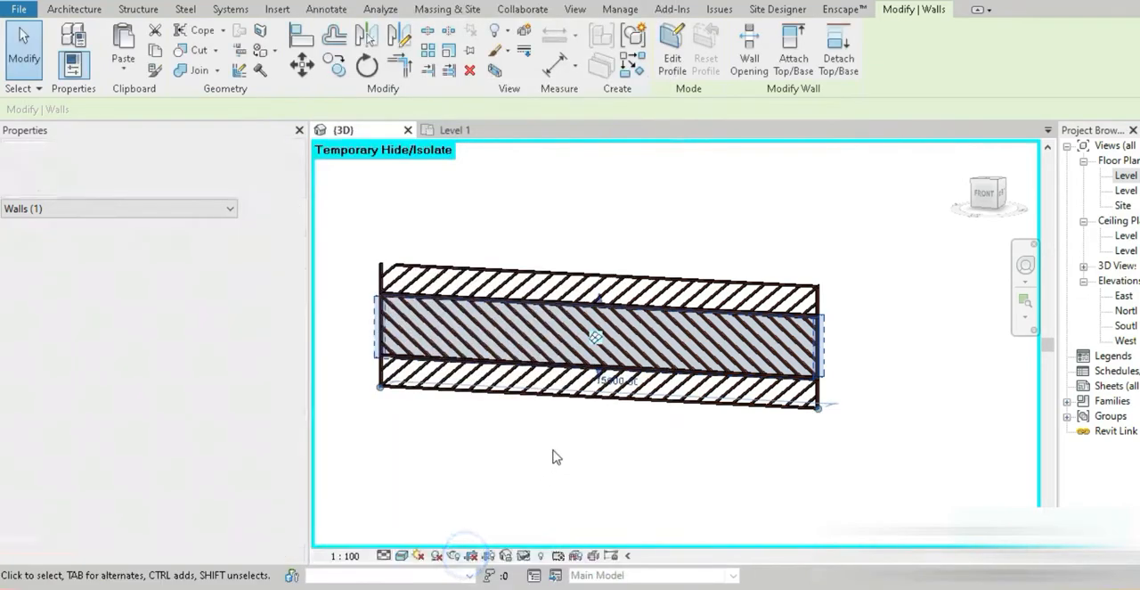
left_click(565, 428)
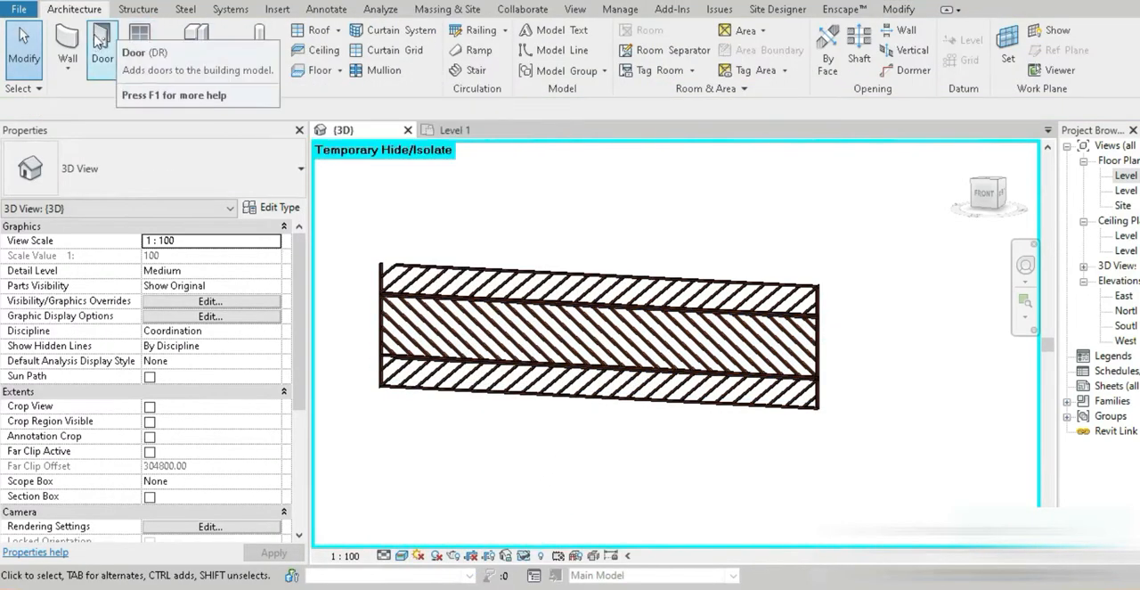
Place the missing Wooden mullion along the top edge at the top band's left corner
left_click(377, 70)
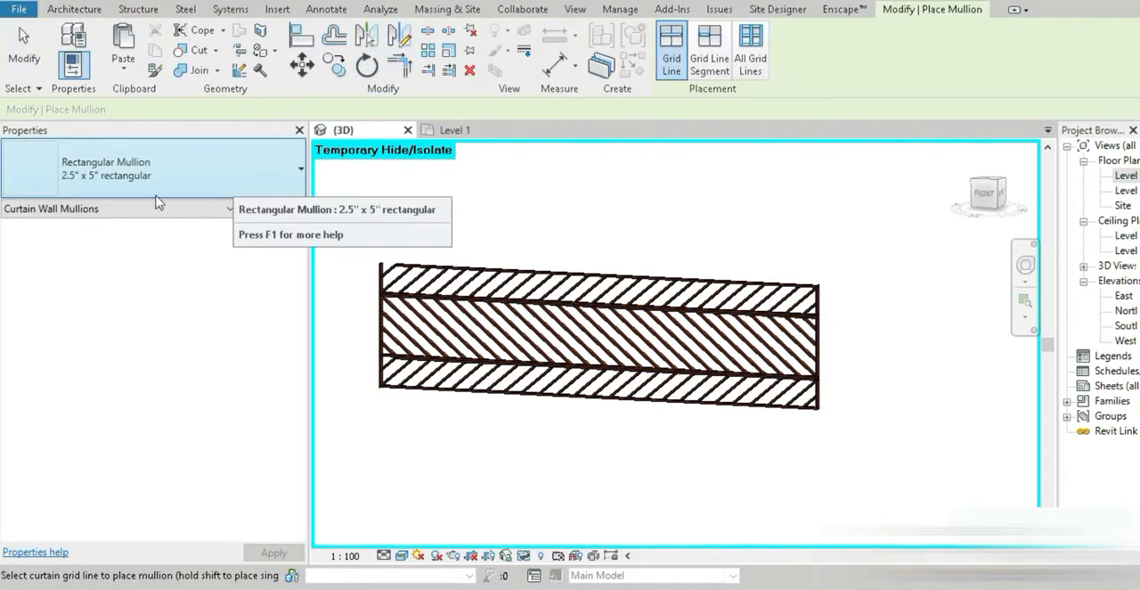
left_click(294, 170)
left_click(111, 392)
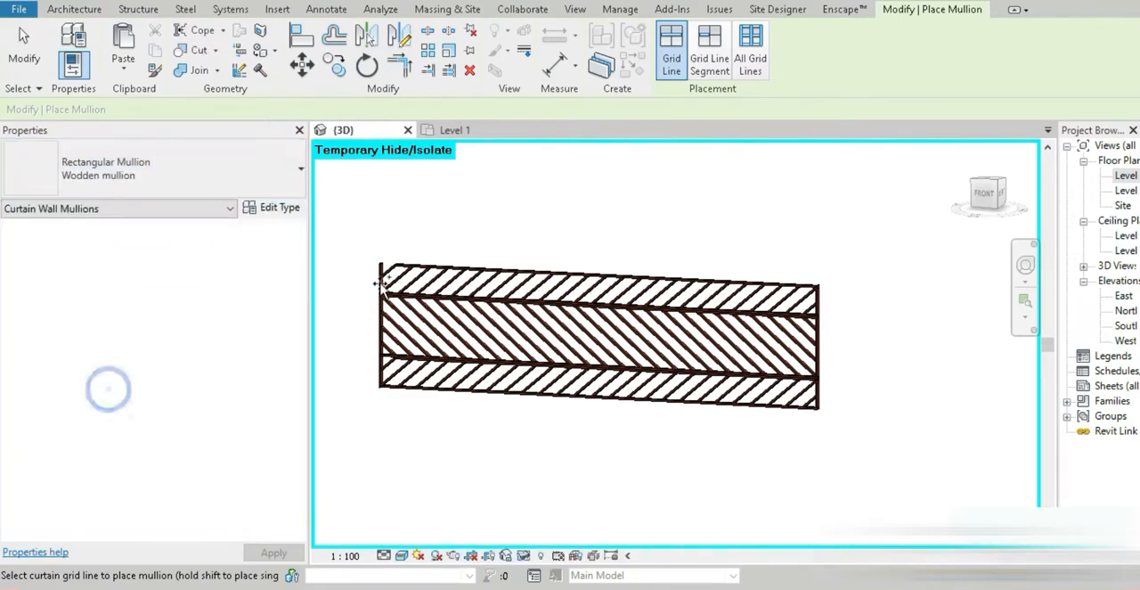
scroll(378, 277, "up", 5)
scroll(420, 191, "down", 5)
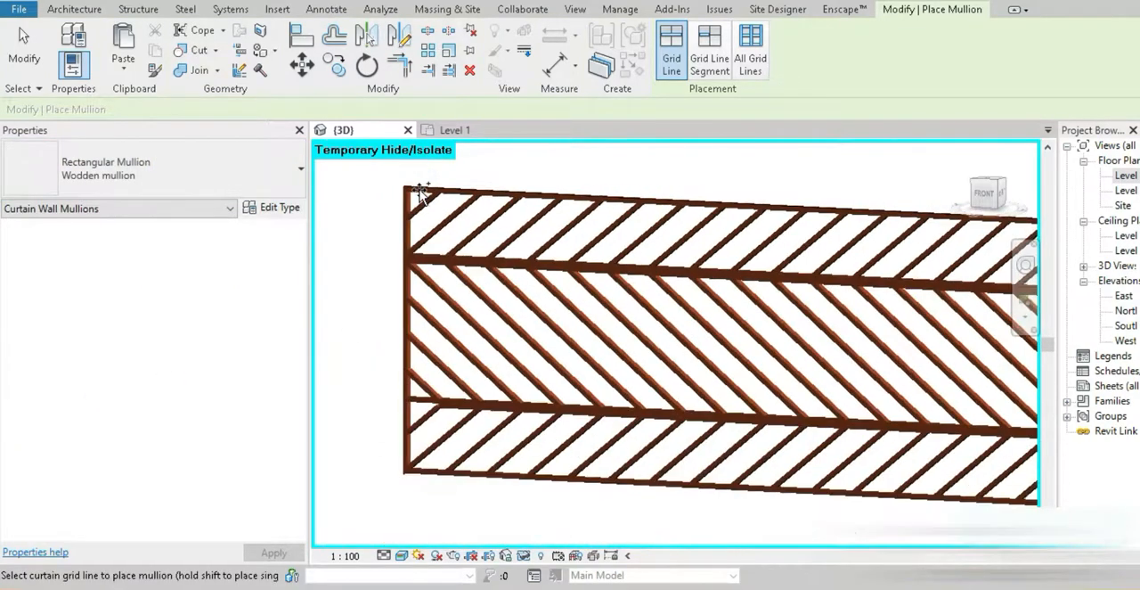
key("Escape")
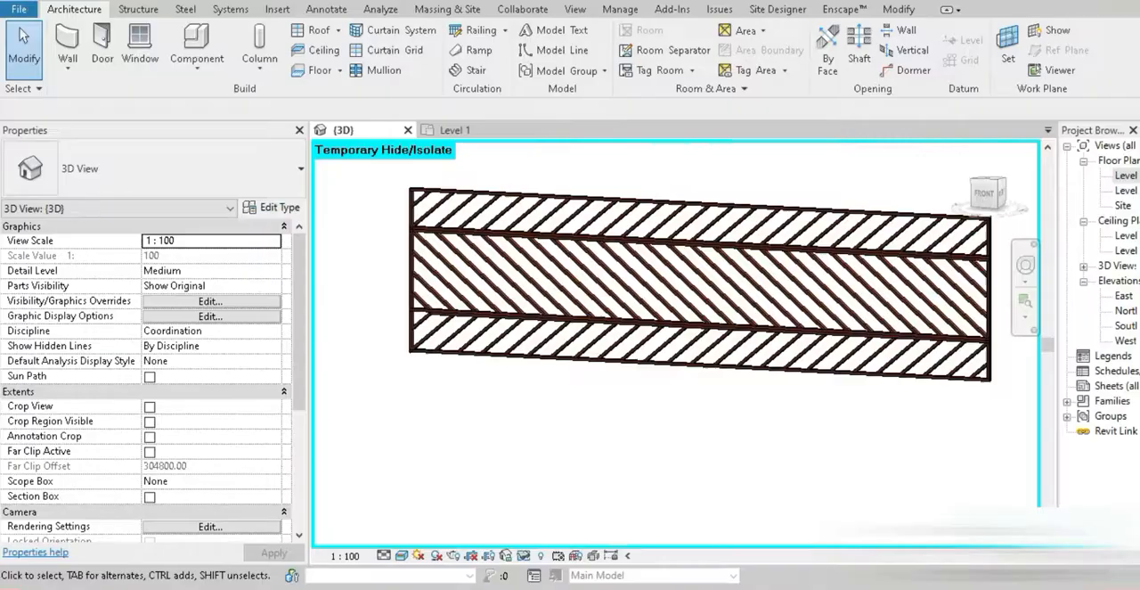
Unpin and delete two slanted mullions in the lowest band, two adjacent pairs in the middle band and two mullions in the top band
scroll(501, 412, "up", 3)
left_click(537, 285)
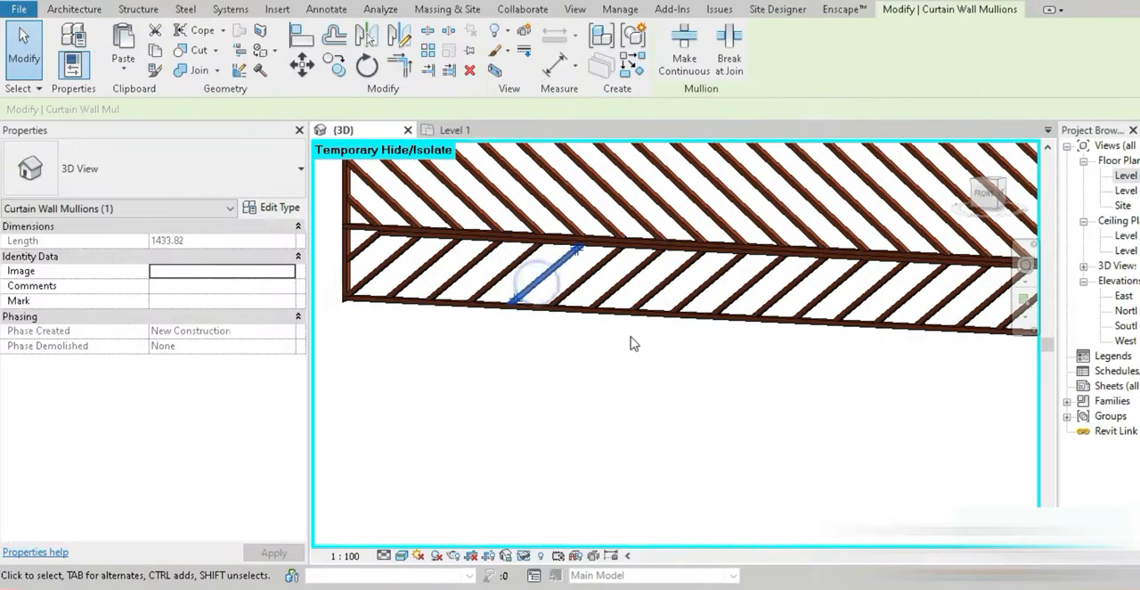
scroll(630, 344, "down", 3)
middle_click_drag(677, 402, 487, 444)
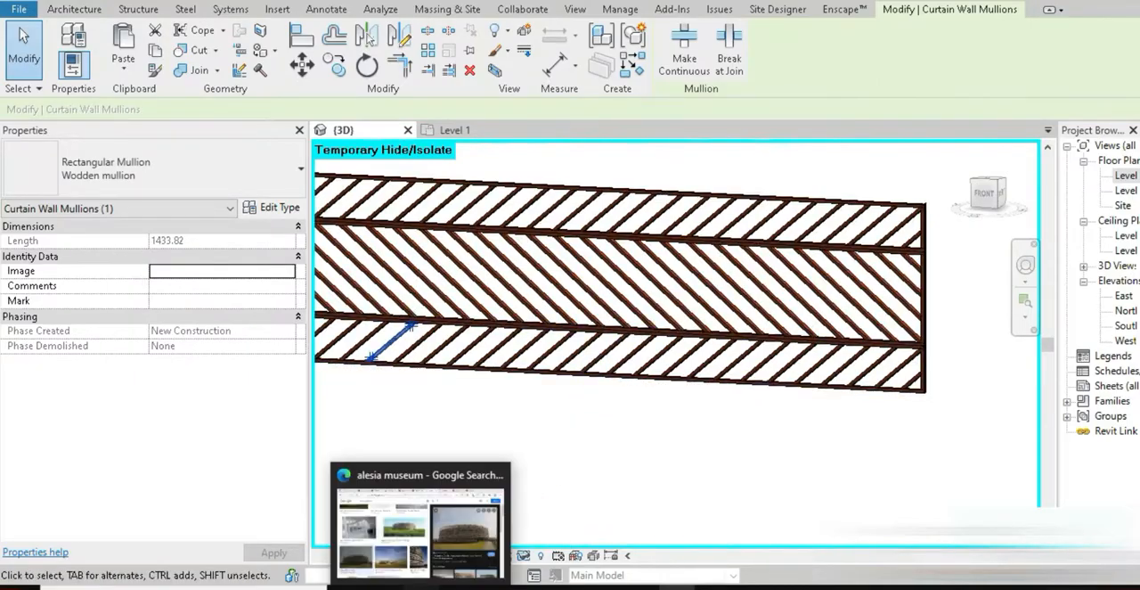
left_click(413, 586)
left_click(419, 586)
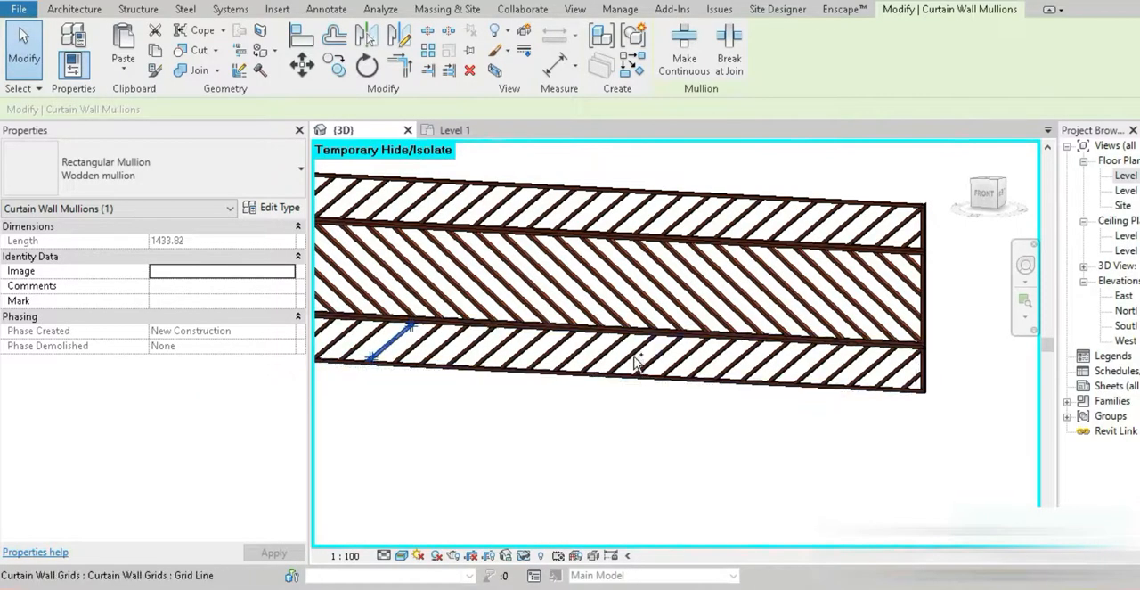
scroll(631, 355, "up", 6)
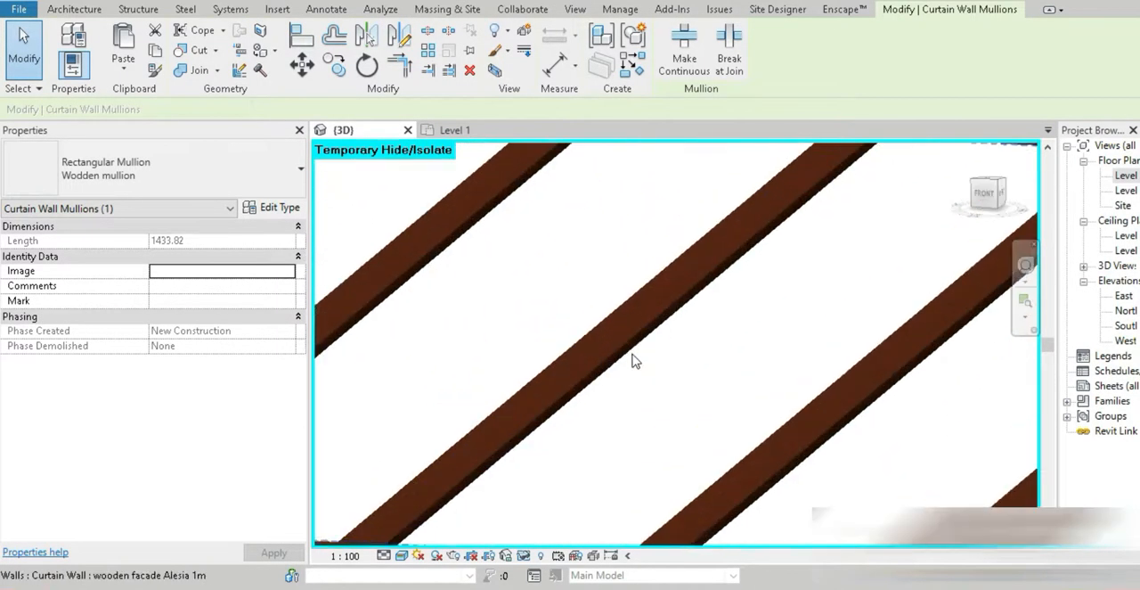
left_click(617, 348, "ctrl")
scroll(617, 348, "down", 6)
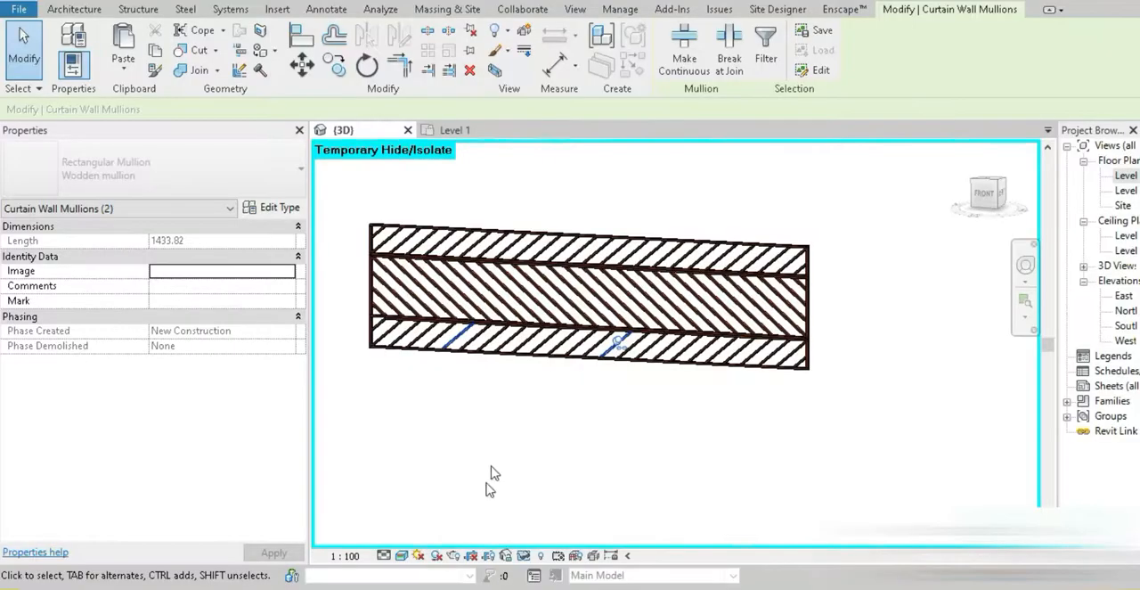
scroll(531, 480, "up", 5)
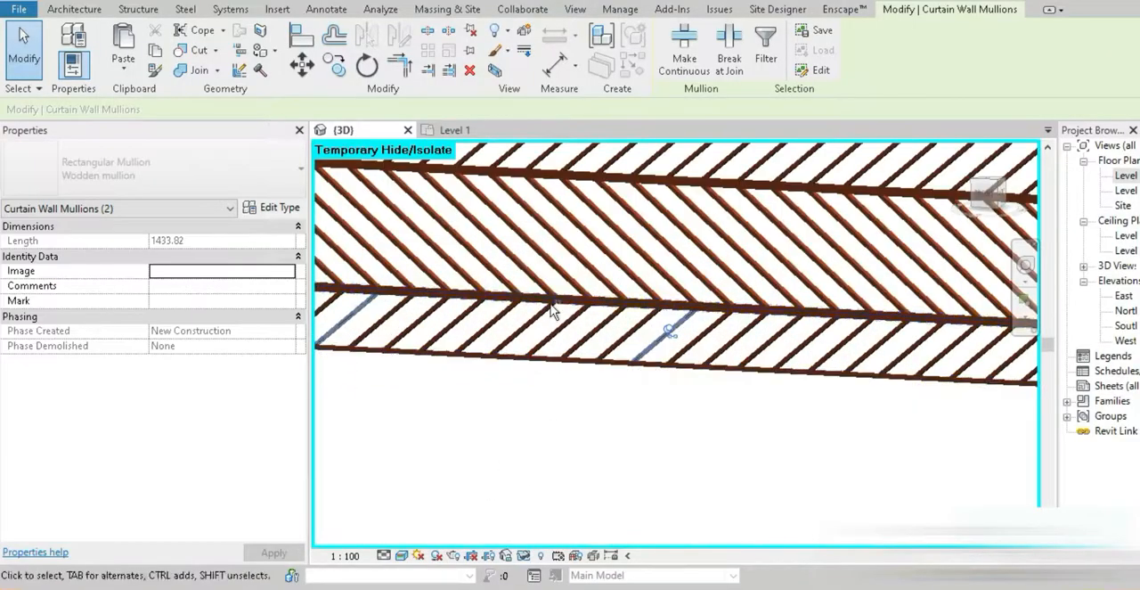
left_click(534, 276, "ctrl")
left_click(561, 276, "ctrl")
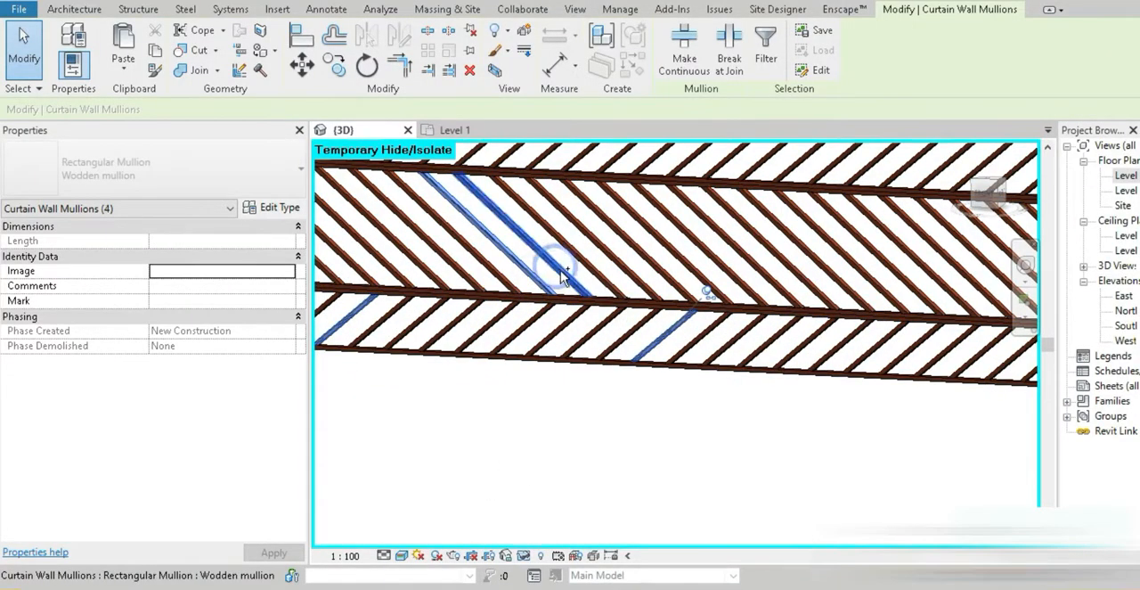
scroll(562, 276, "up", 4)
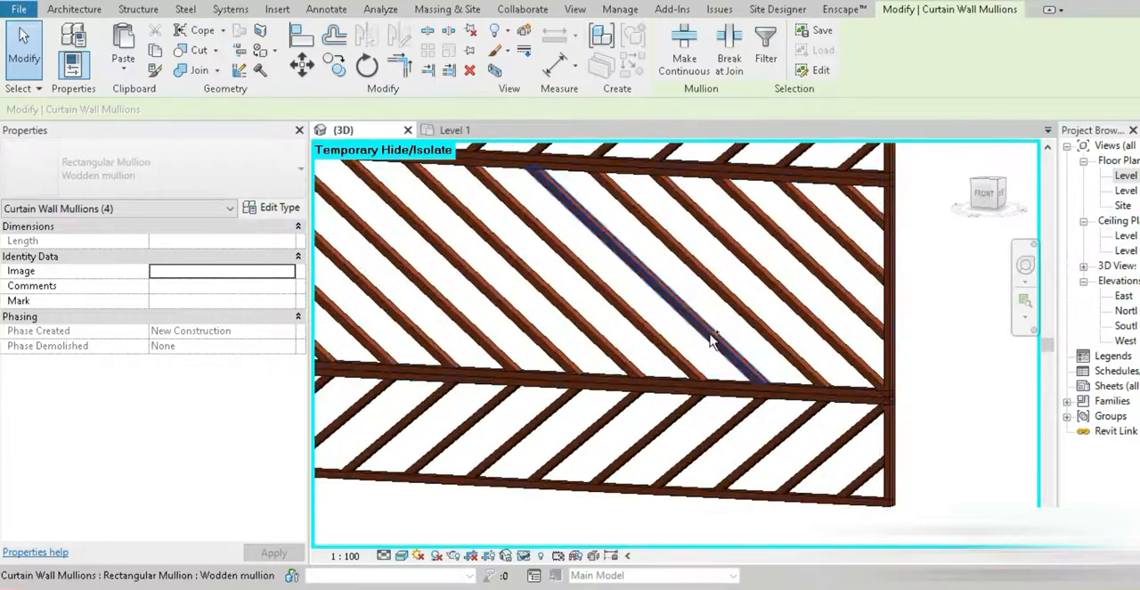
left_click(738, 309, "ctrl")
middle_click_drag(550, 319, 739, 454)
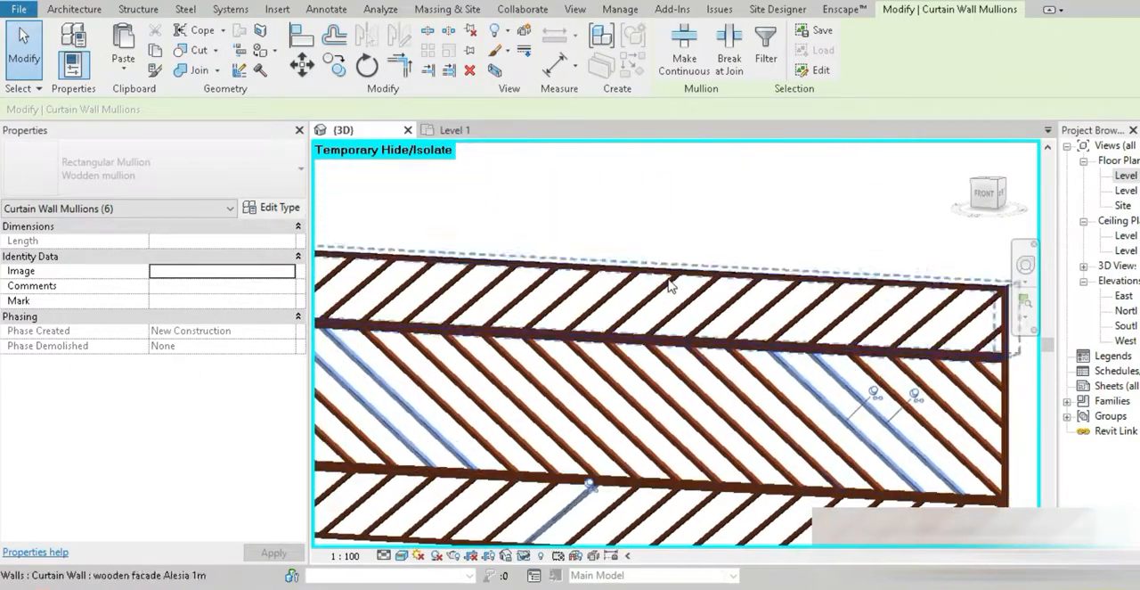
scroll(665, 274, "up", 5)
left_click(655, 297, "ctrl")
scroll(655, 299, "down", 6)
middle_click_drag(621, 376, 986, 426)
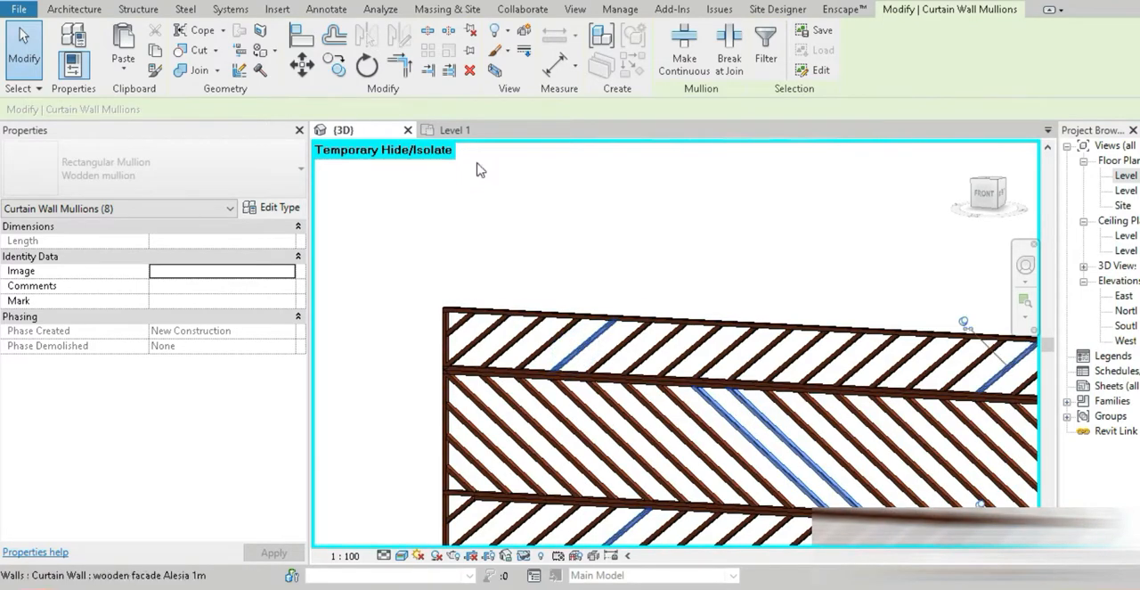
left_click(477, 31)
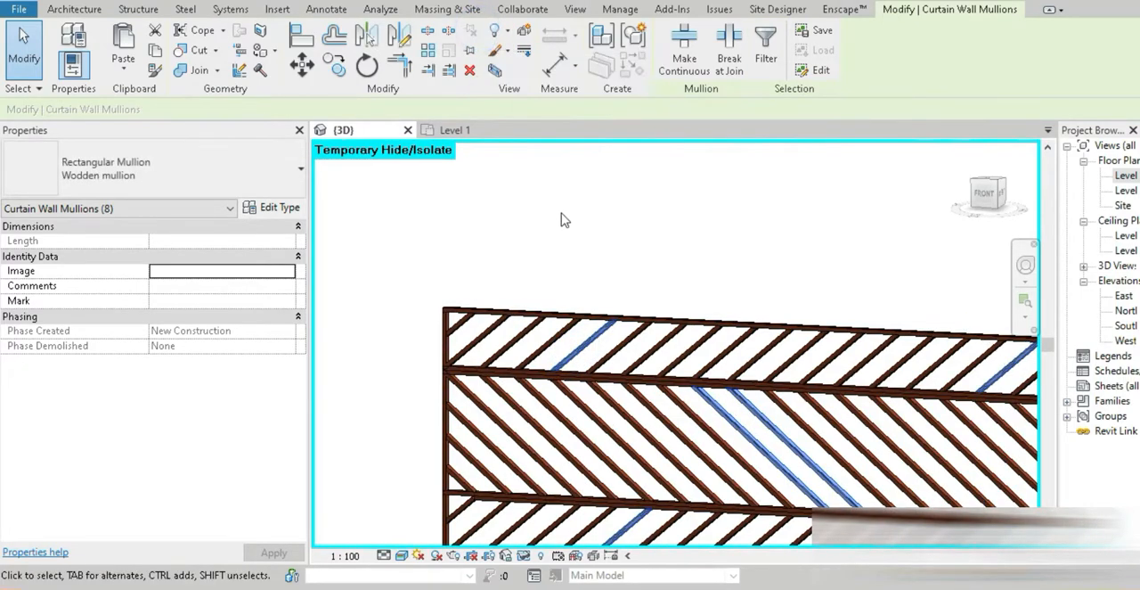
left_click(563, 218)
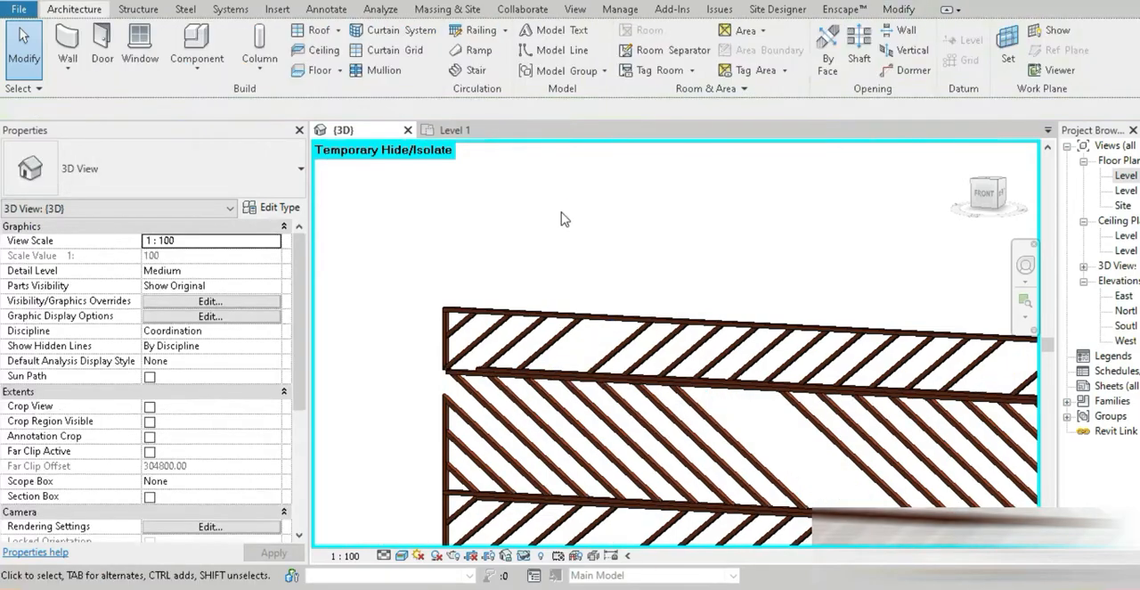
Place a Wooden mullion on the bare stretch of the lowest band's bottom edge at its left end
scroll(641, 345, "down", 1)
middle_click_drag(641, 346, 506, 198)
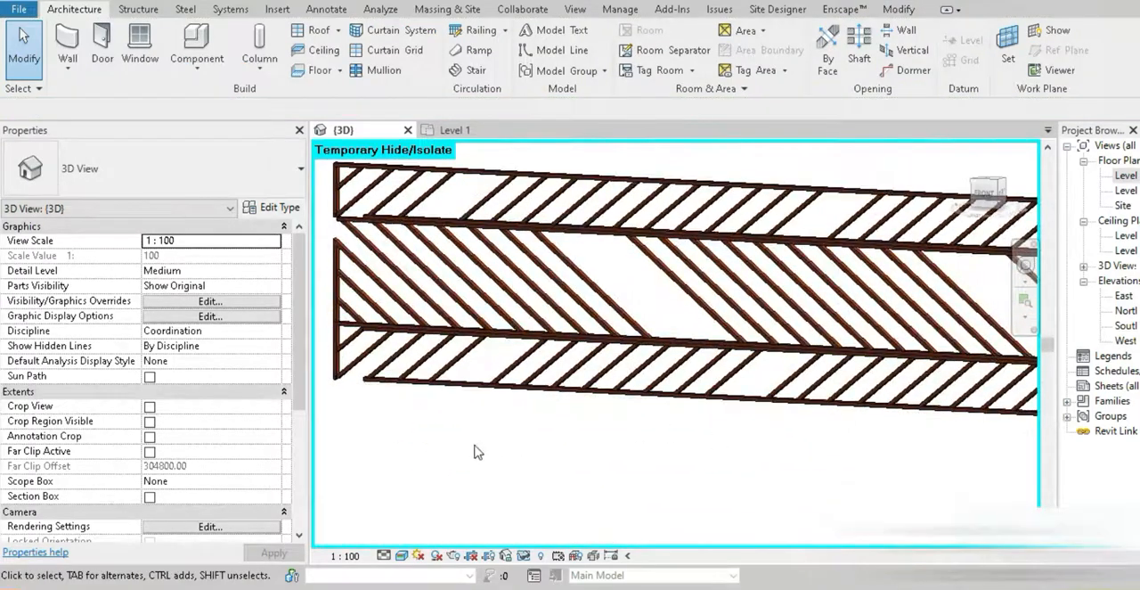
left_click(379, 69)
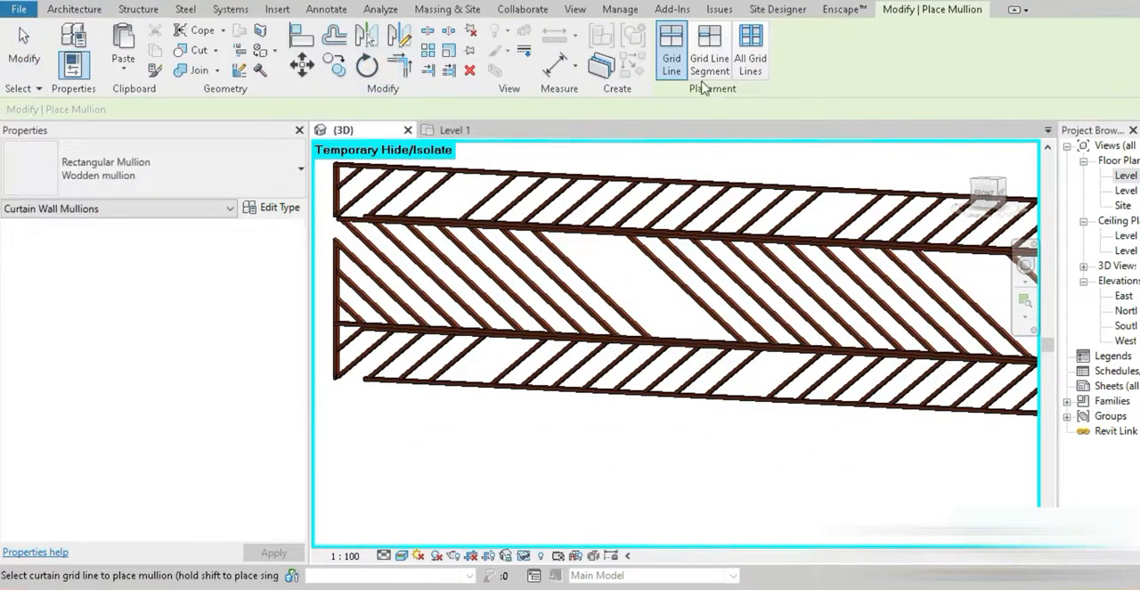
middle_click_drag(670, 249, 885, 245)
scroll(613, 364, "up", 5)
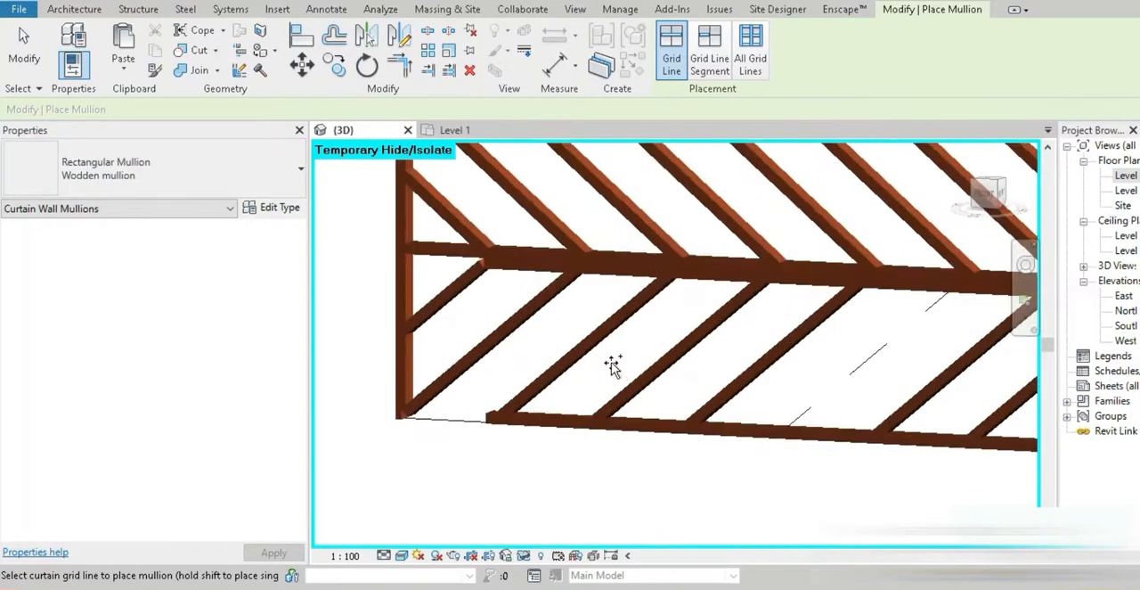
left_click(418, 443)
scroll(420, 450, "down", 3)
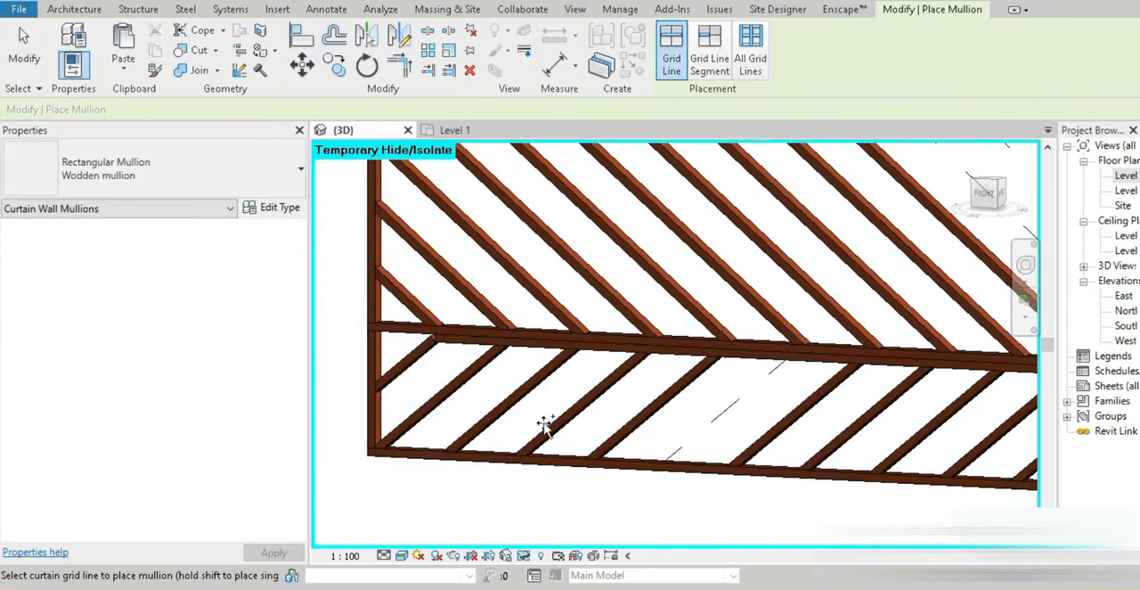
Place the missing Wooden mullion segments along the top band's bottom edge, starting at its left end, and finish placing mullions
scroll(459, 356, "down", 1)
middle_click_drag(467, 371, 536, 554)
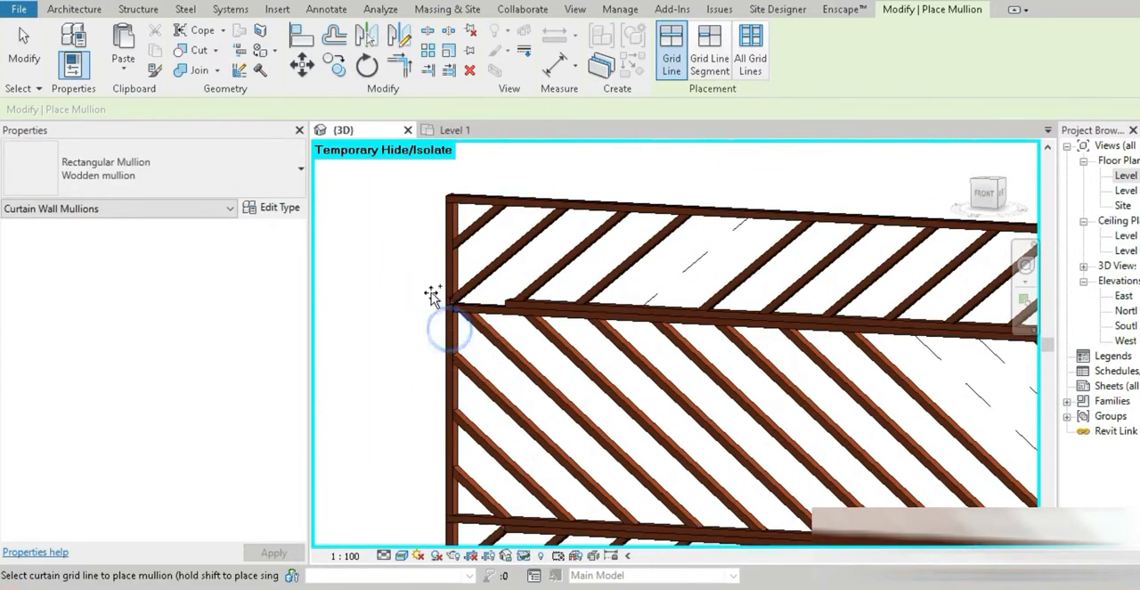
scroll(441, 299, "up", 3)
left_click(580, 330)
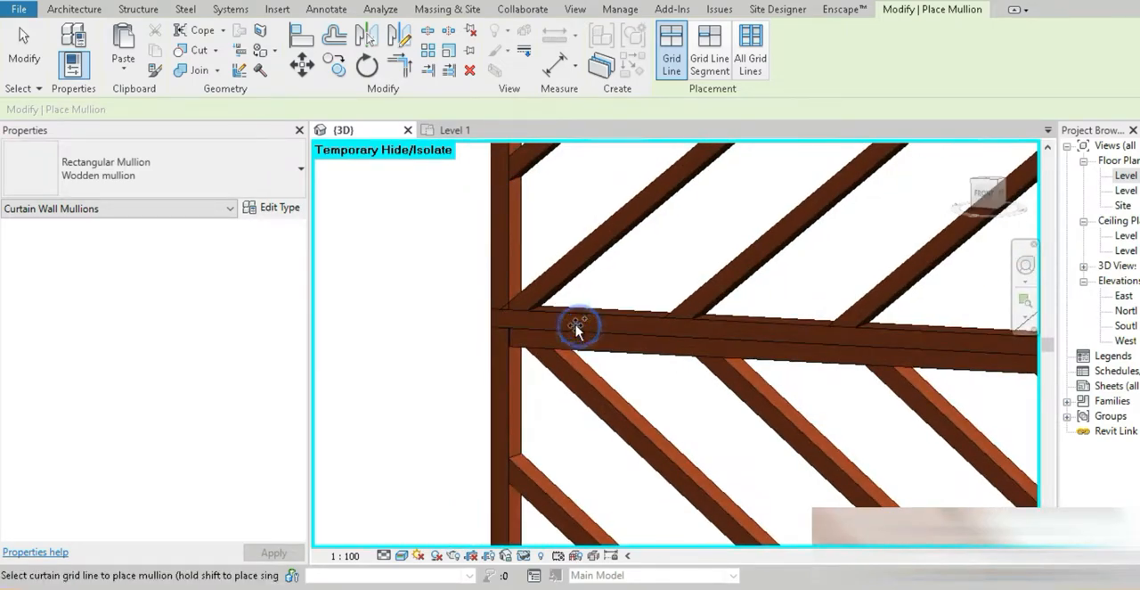
scroll(580, 330, "down", 4)
mouse_move(783, 333)
middle_mouse_down()
mouse_move(677, 364)
mouse_move(486, 339)
mouse_move(504, 335)
middle_mouse_up()
scroll(993, 405, "up", 4)
left_click(961, 350)
scroll(961, 350, "down", 5)
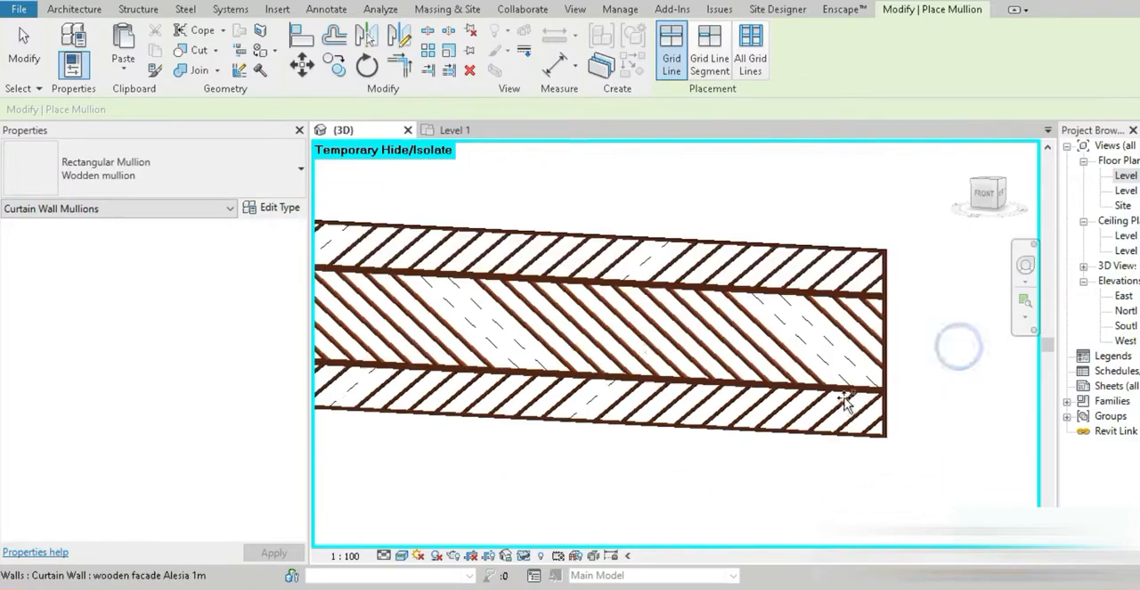
middle_click_drag(757, 446, 895, 450)
key("Escape")
key("Escape")
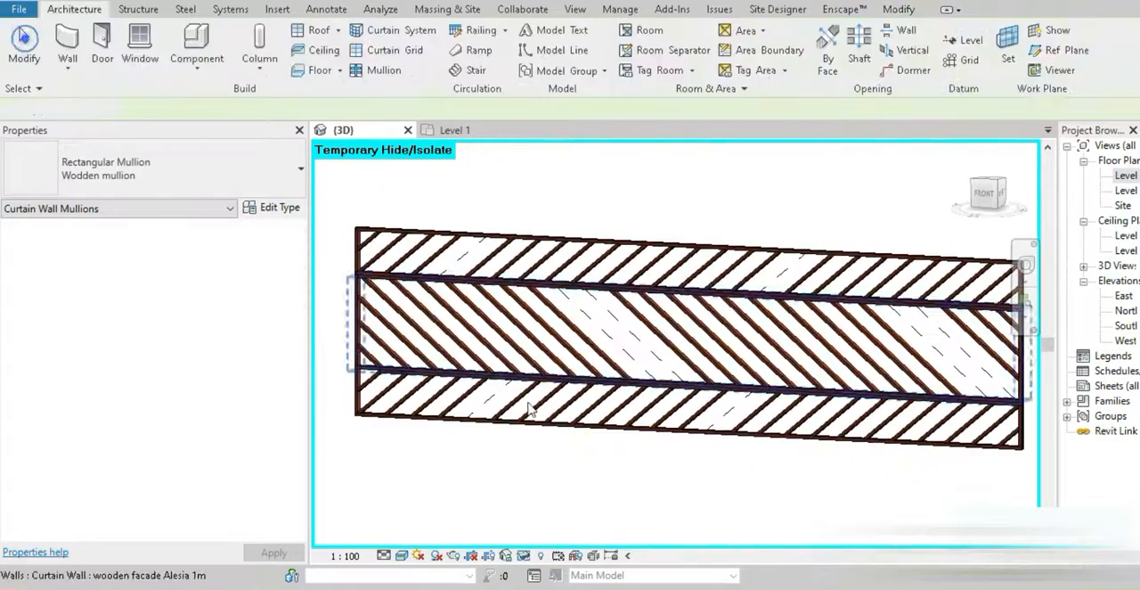
Reset the temporary isolation to bring back the whole building and set the view's visual style to Hidden Line
scroll(561, 446, "down", 3)
scroll(546, 411, "up", 4)
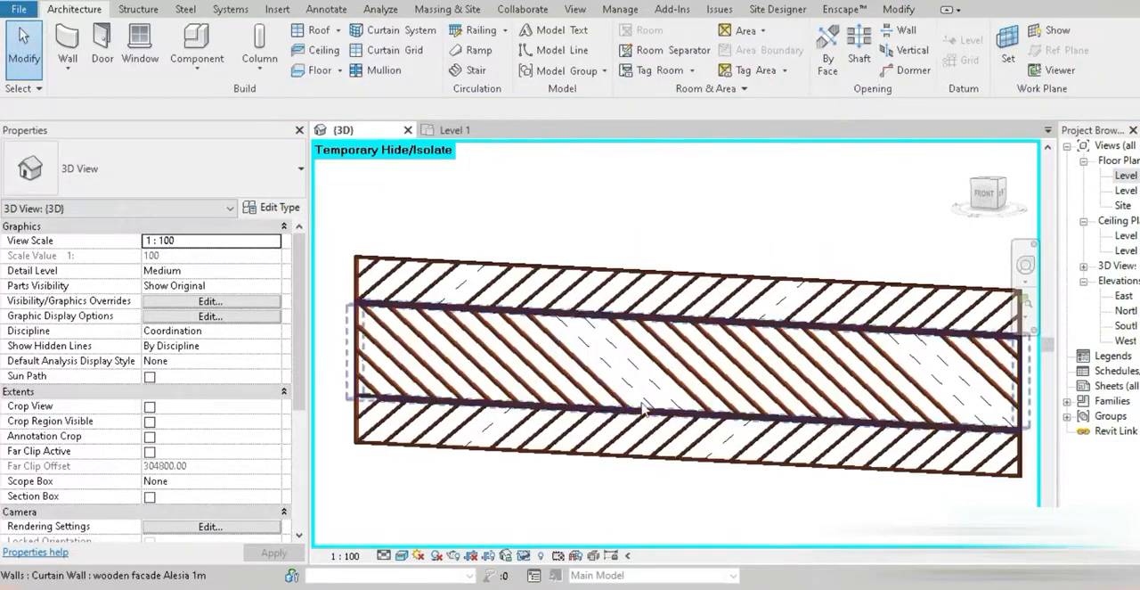
scroll(514, 435, "down", 3)
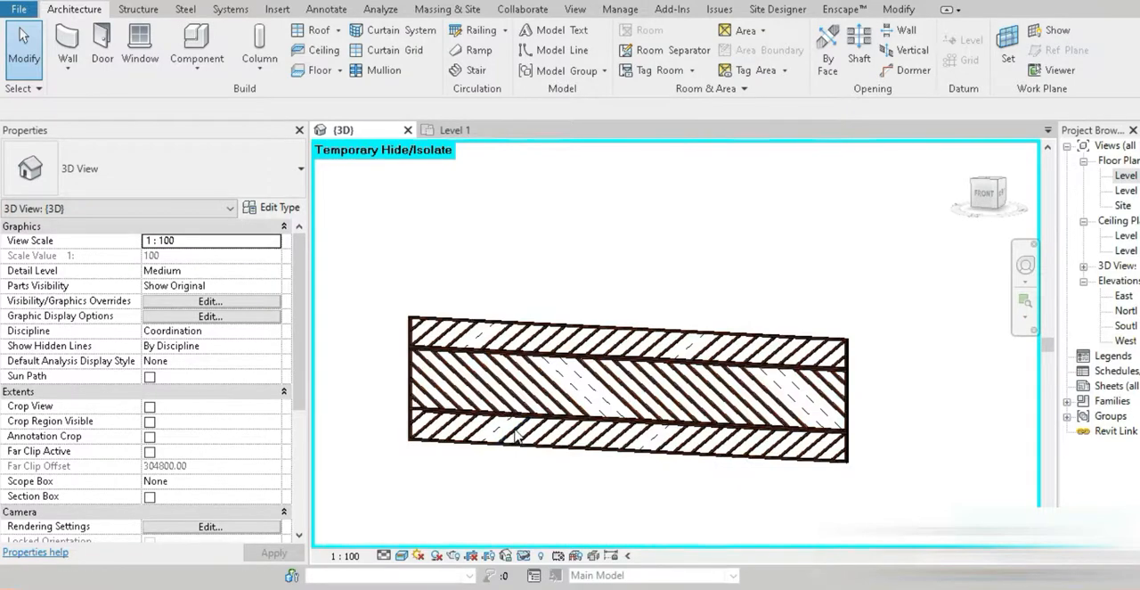
key("h")
key("r")
middle_click_drag(854, 419, 765, 485, "shift")
left_click(400, 555)
left_click(424, 472)
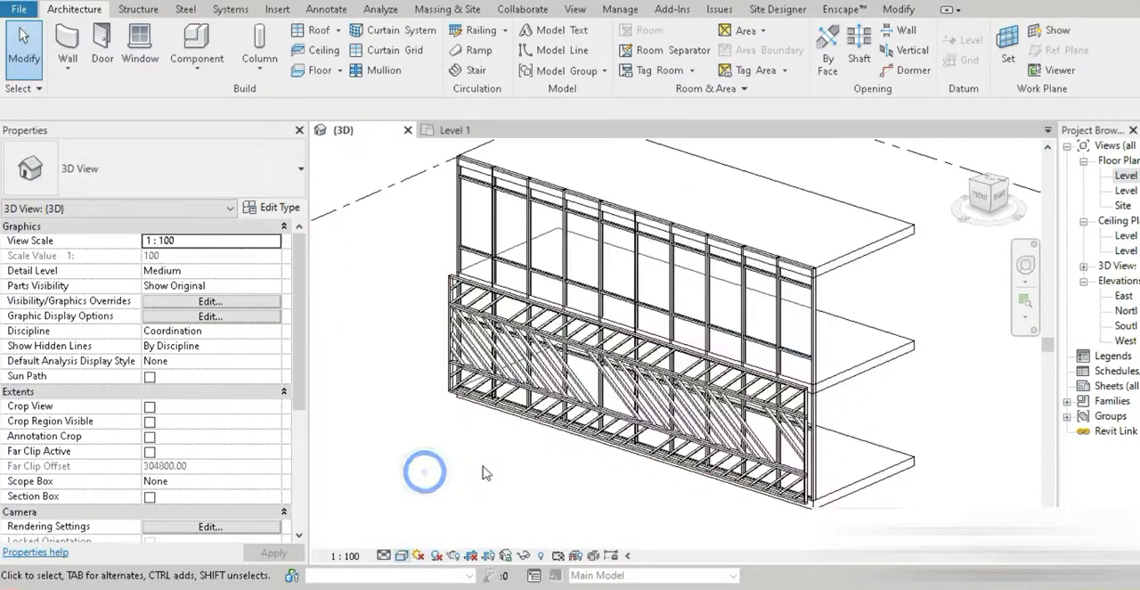
Enable anti-aliased smooth lines, cast shadows and ambient shadows in the 3D view's graphic display options
left_click(398, 556)
left_click(418, 430)
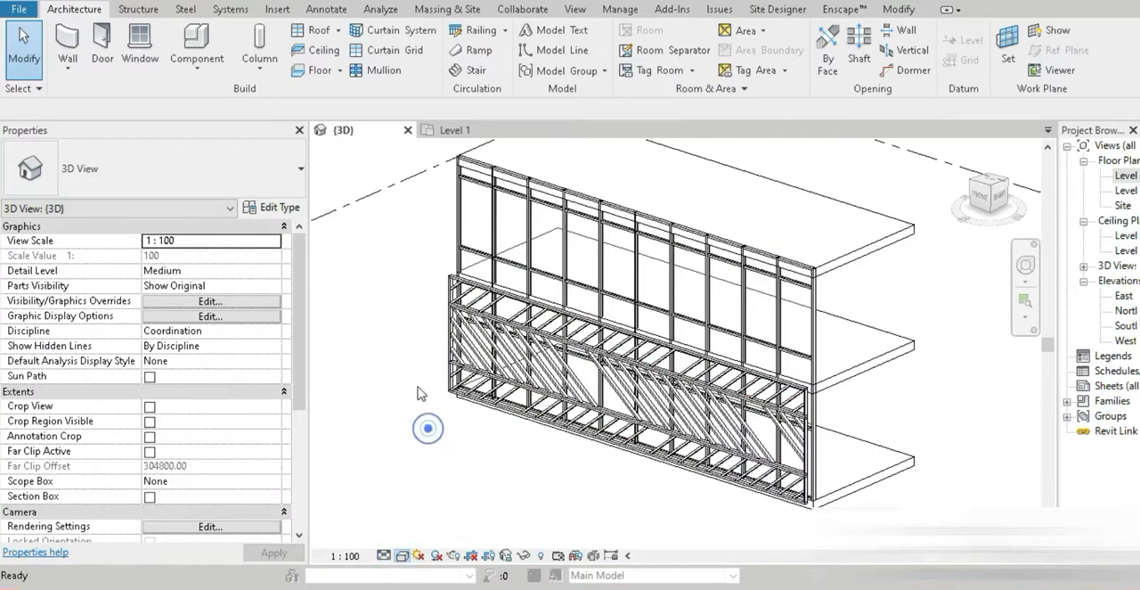
left_click(104, 108)
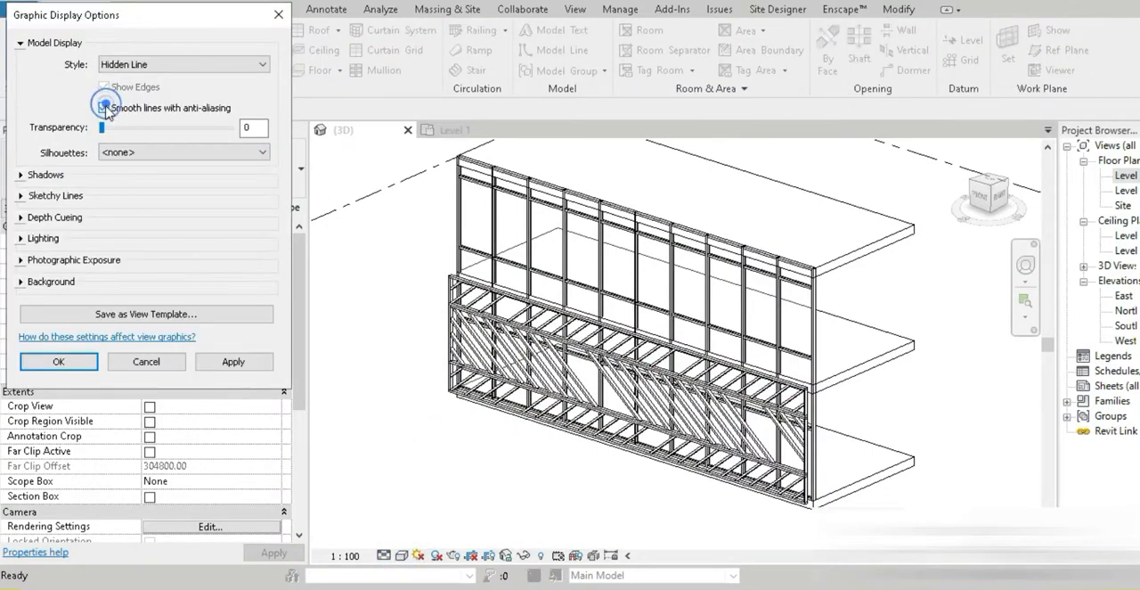
left_click(19, 43)
left_click(21, 65)
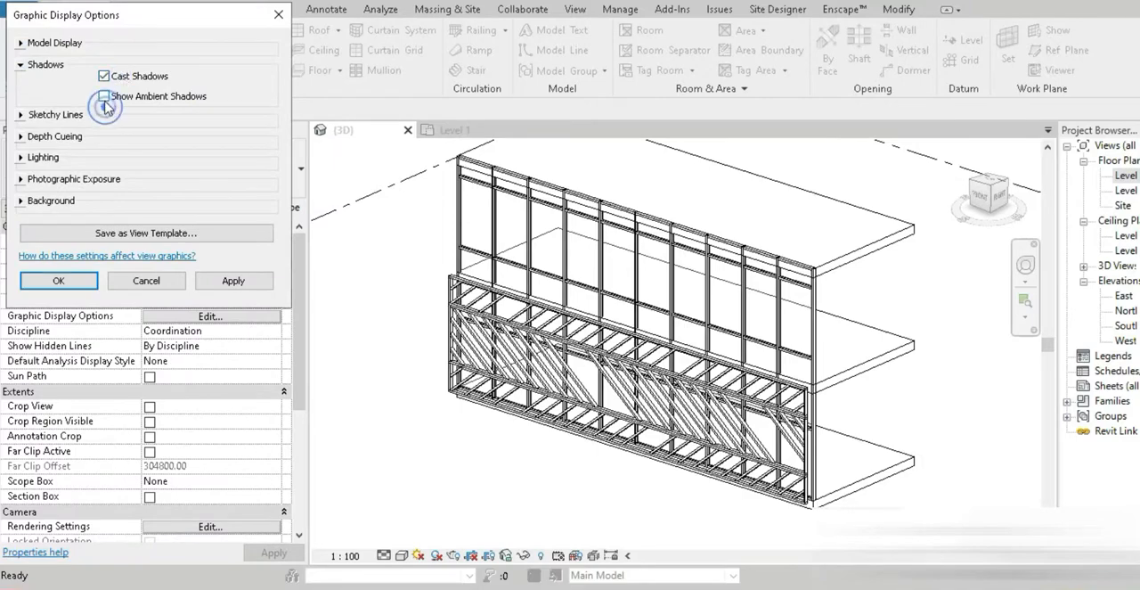
left_click(20, 43)
Set the view's lighting to the Sunlight from Top Left sun setting
left_click(19, 225)
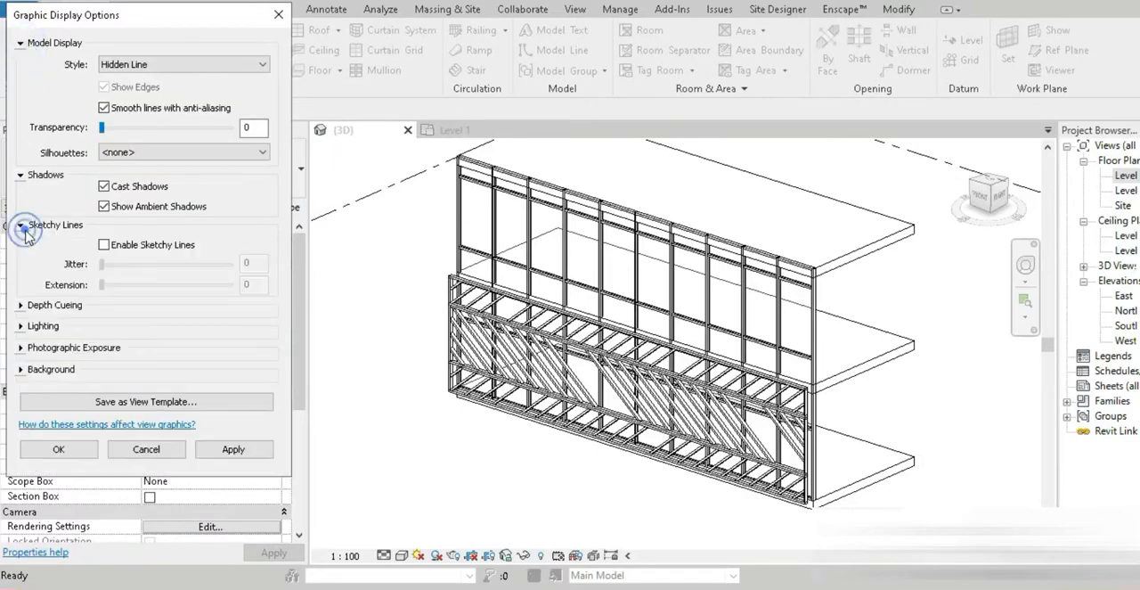
left_click(132, 244)
left_click(20, 225)
left_click(20, 246)
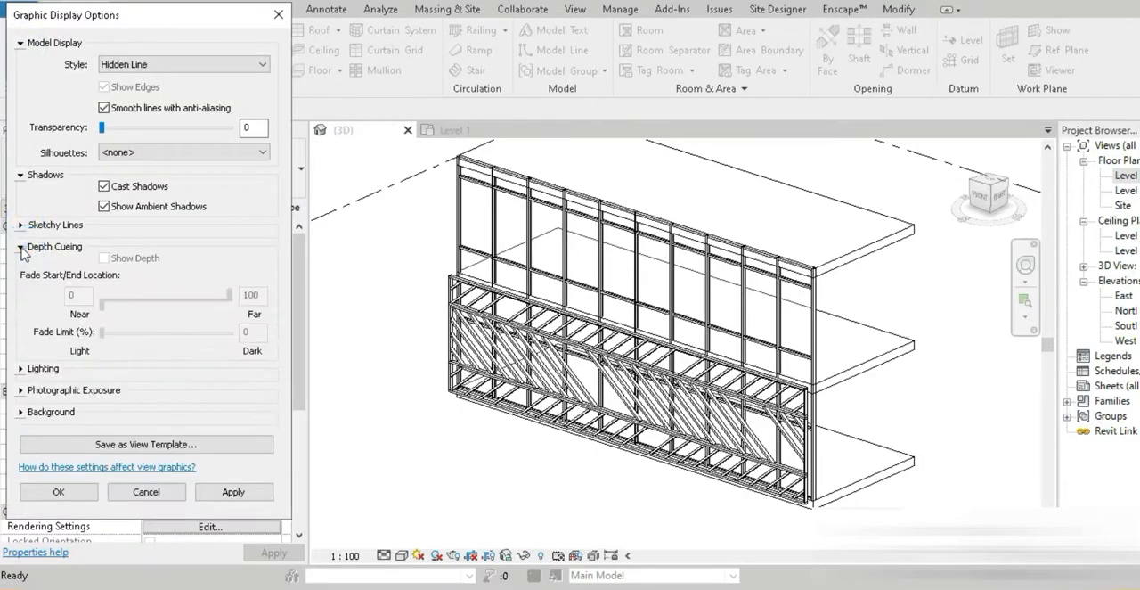
left_click(19, 246)
left_click(20, 266)
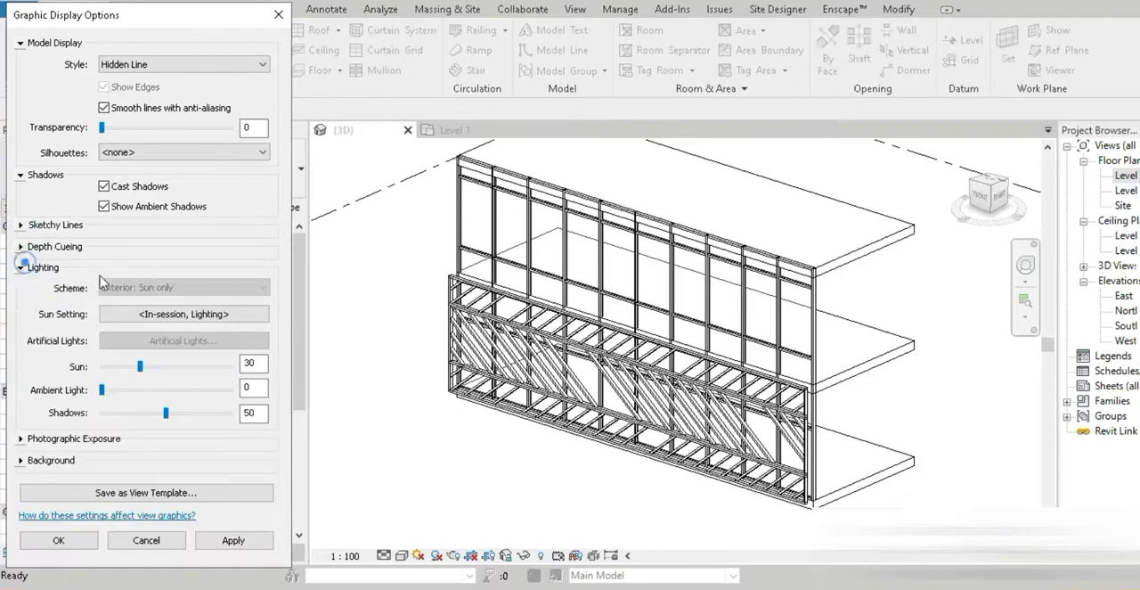
left_click(150, 311)
left_click(151, 311)
left_click(302, 424)
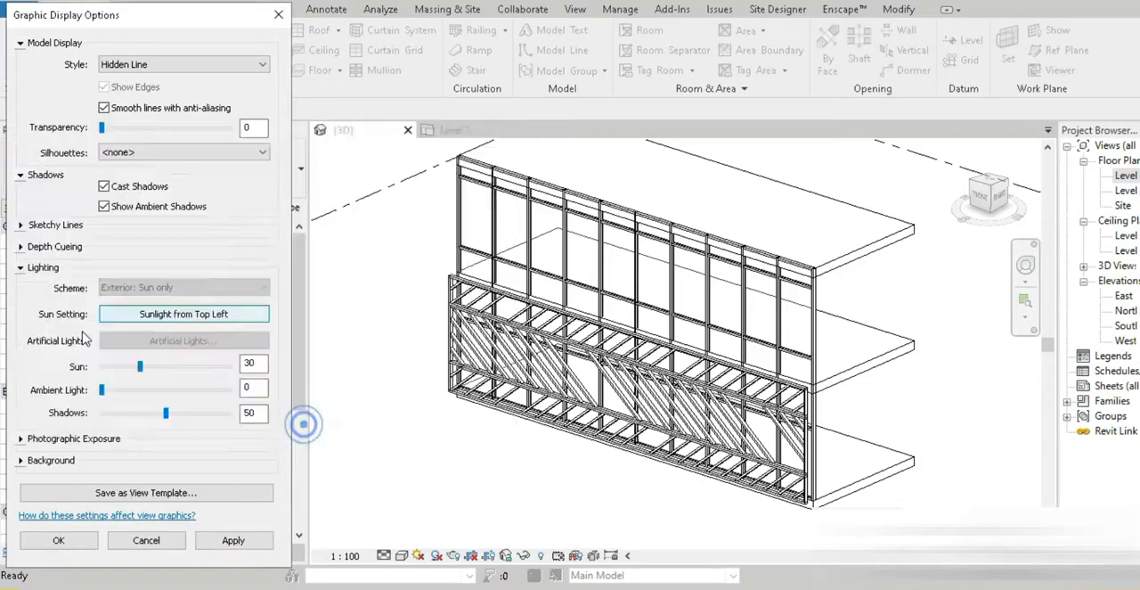
left_click(21, 267)
Give the view a Gradient background and change the model display style to Realistic
left_click(20, 289)
left_click(21, 290)
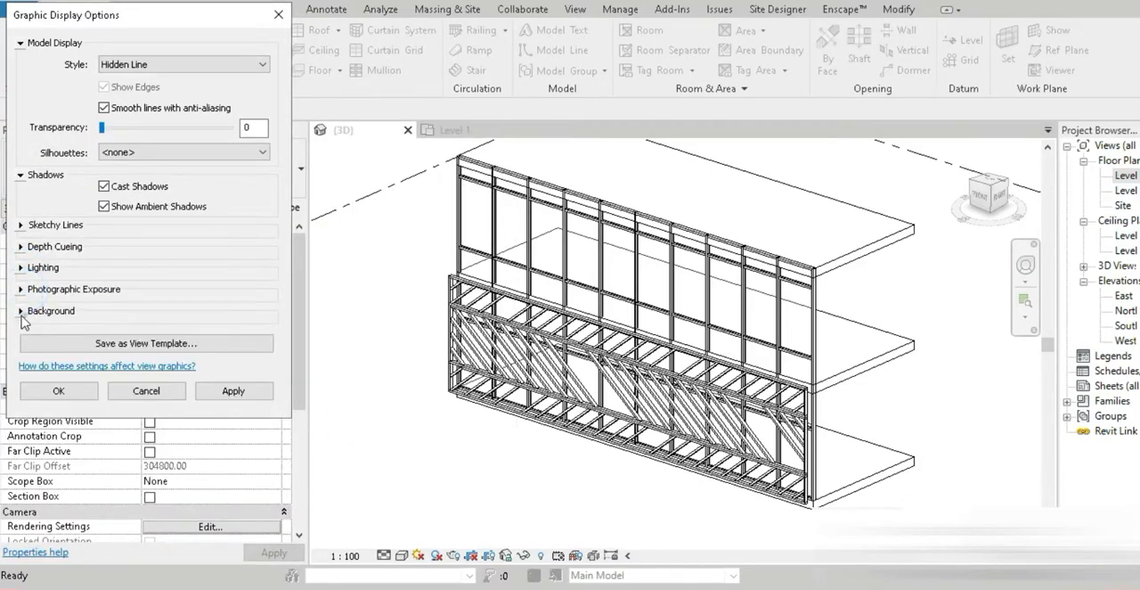
left_click(20, 311)
left_click(130, 336)
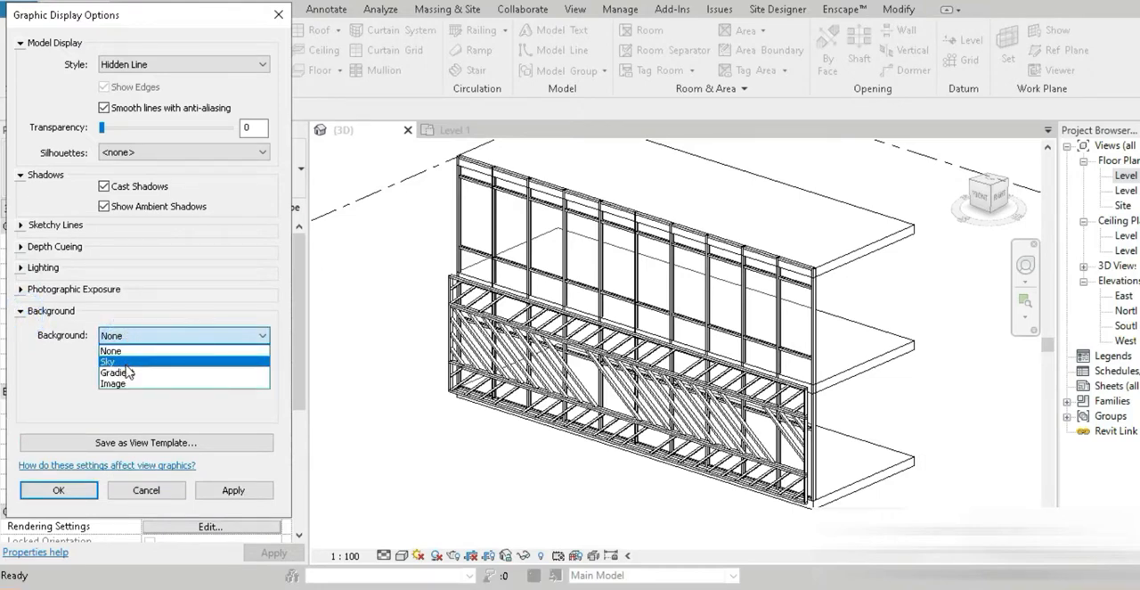
left_click(125, 372)
left_click(134, 64)
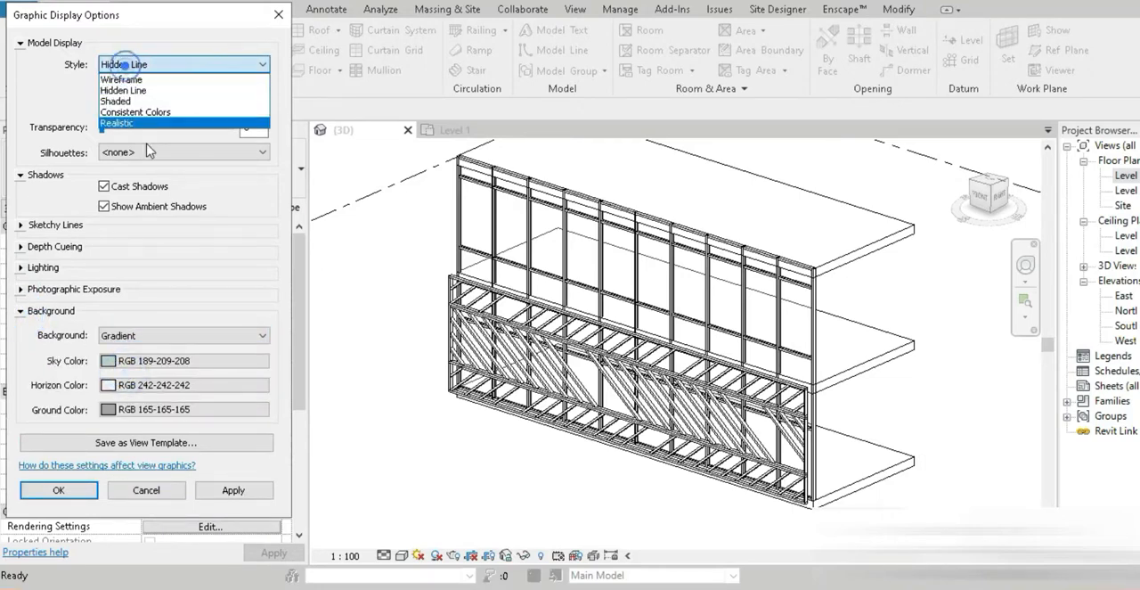
left_click(129, 126)
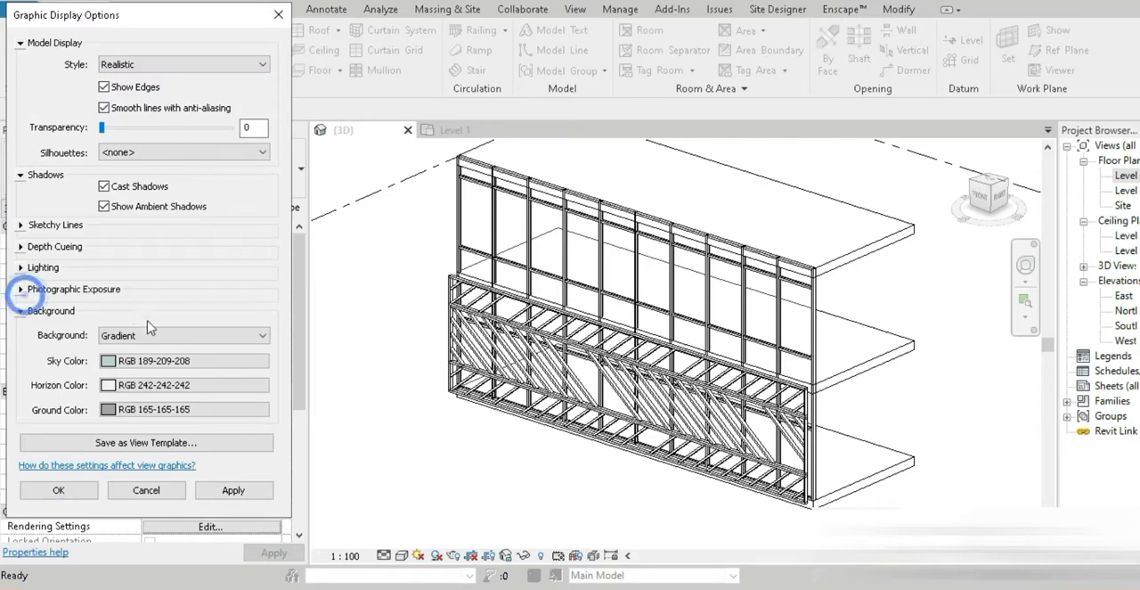
Enable photographic exposure with automatic exposure and accept the graphic display options
left_click(22, 289)
left_click(160, 306)
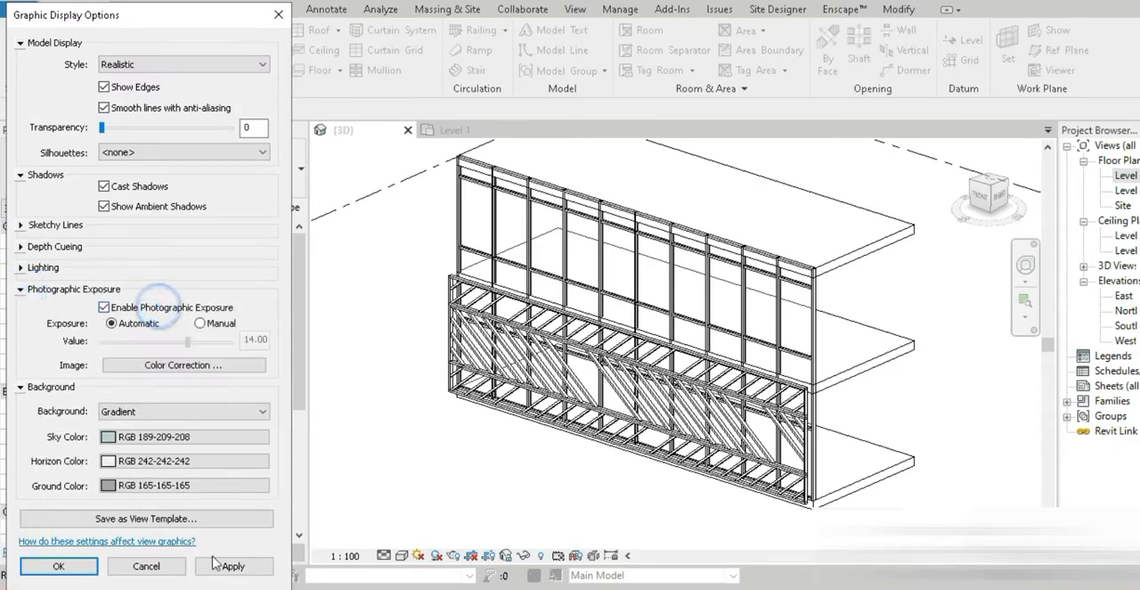
left_click(64, 565)
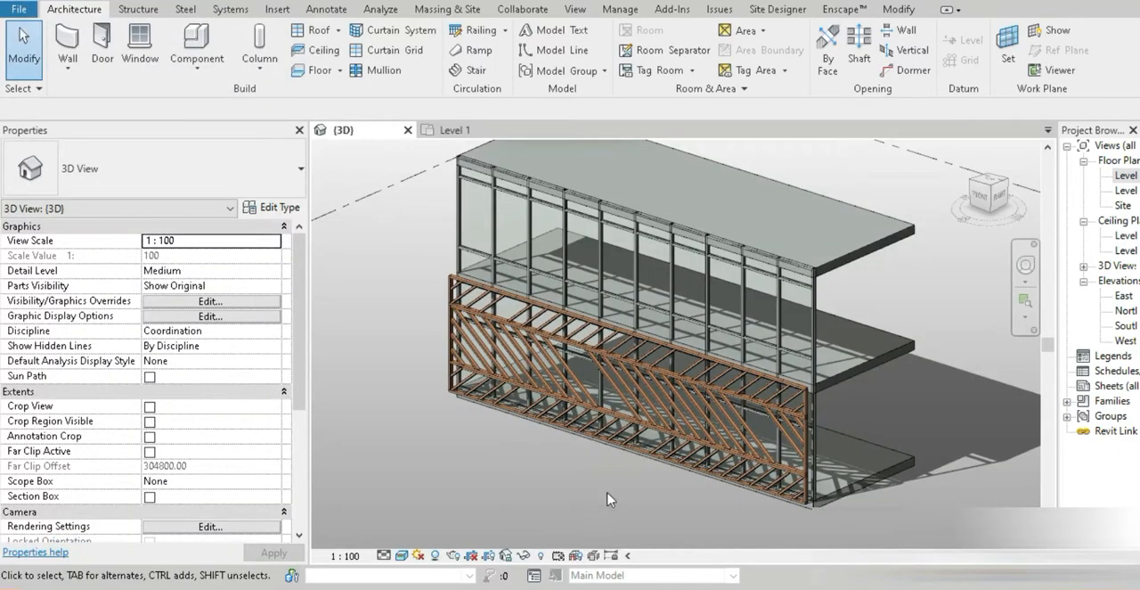
Examine the rendered wooden facade up close and compare its slanted pattern with the Alesia Museum reference photo in the browser
scroll(733, 471, "up", 3)
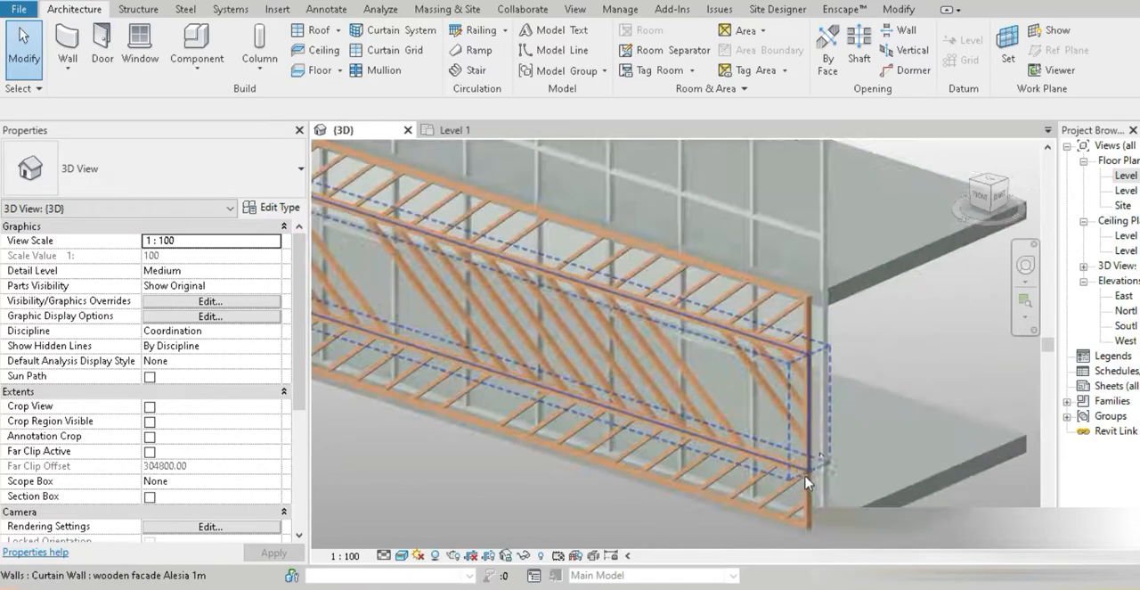
scroll(778, 464, "up", 2)
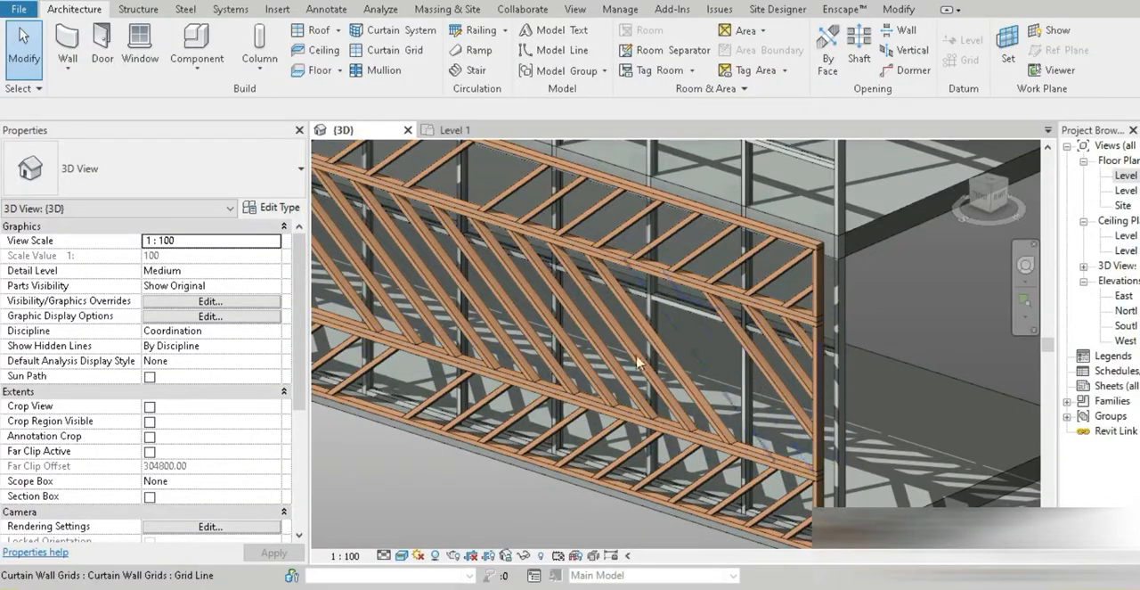
middle_click_drag(544, 402, 715, 423)
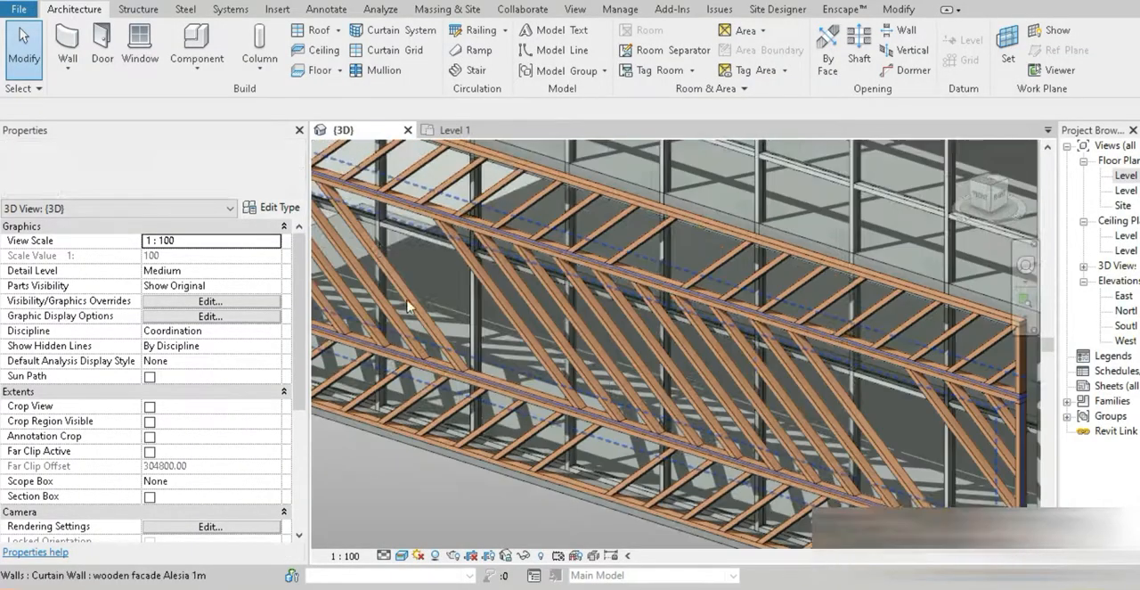
scroll(463, 466, "down", 3)
scroll(464, 466, "down", 3)
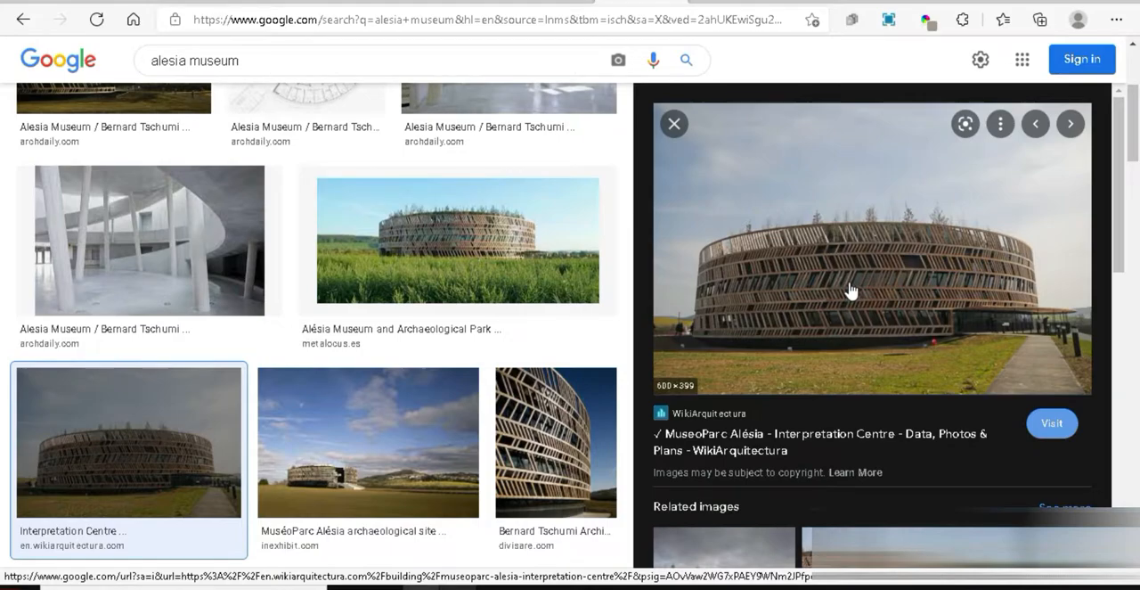
left_click(426, 584)
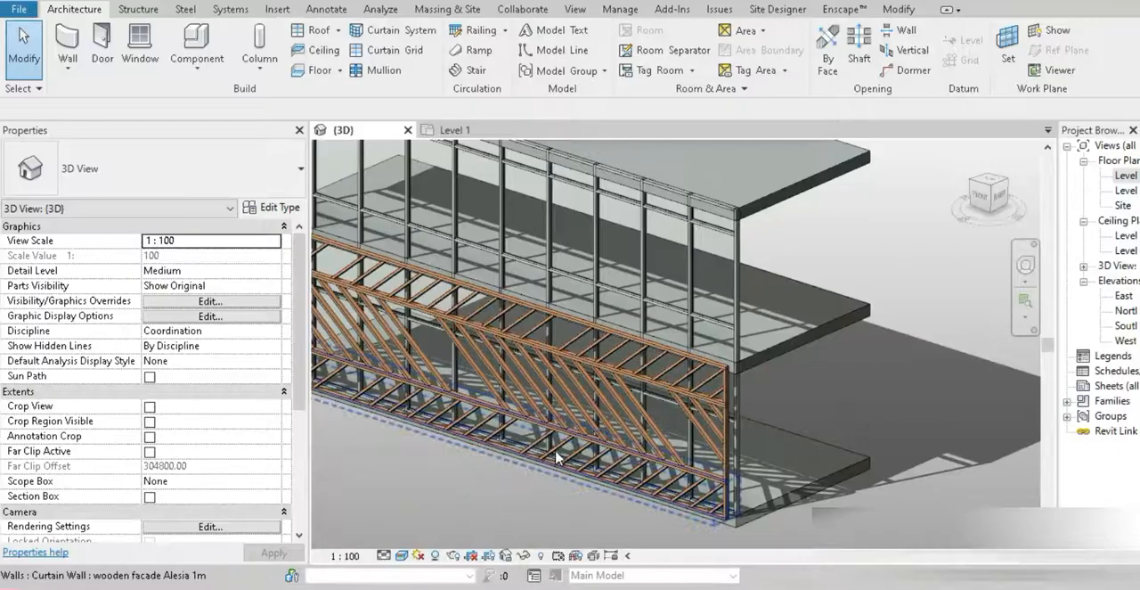
Select the top 1000 mm facade band below Level 2 and temporarily isolate it in the Front orientation
scroll(523, 453, "down", 2)
middle_click_drag(519, 455, 558, 472, "shift")
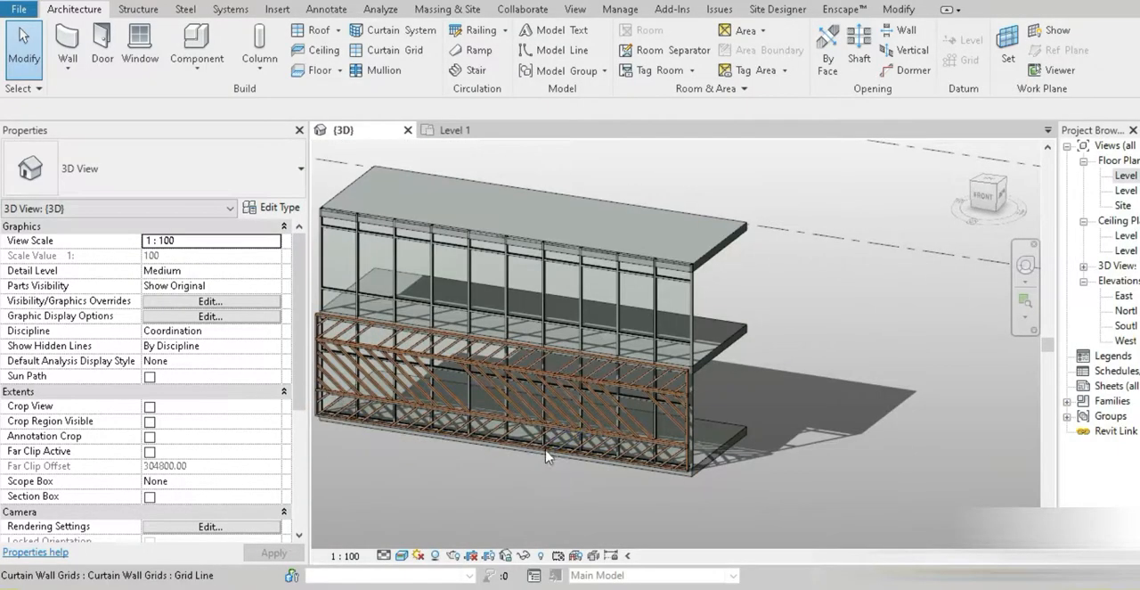
left_click(545, 461)
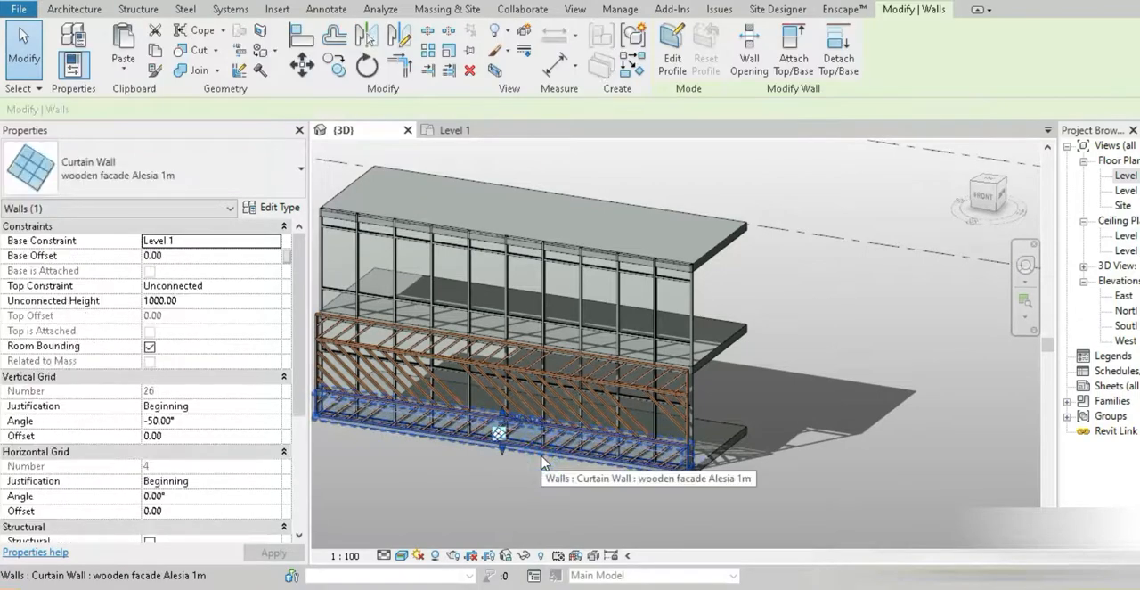
left_click(525, 450)
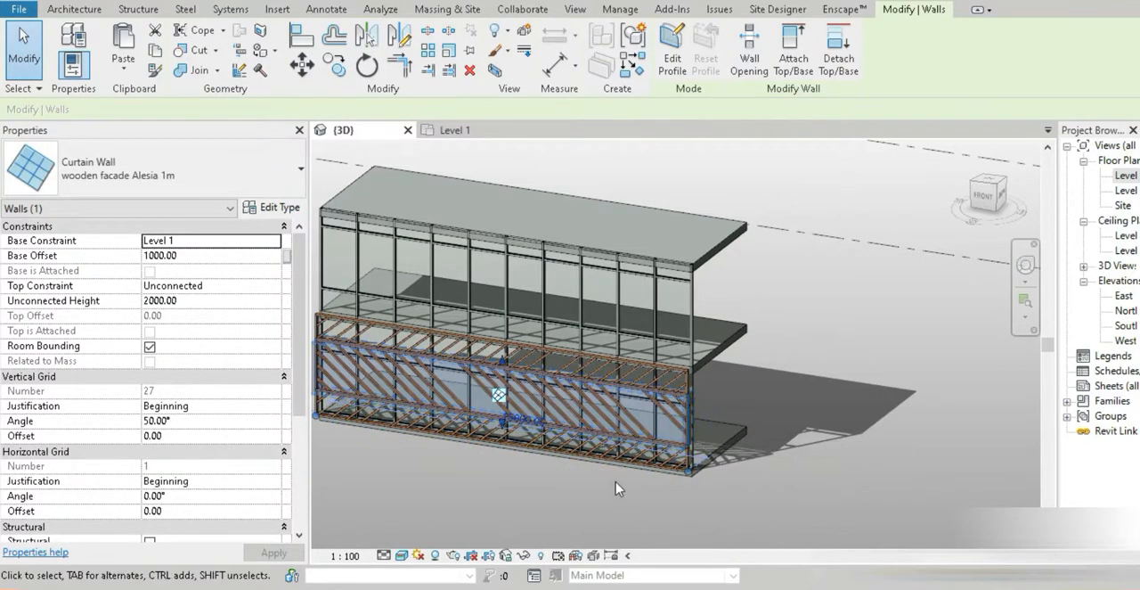
left_click(547, 465)
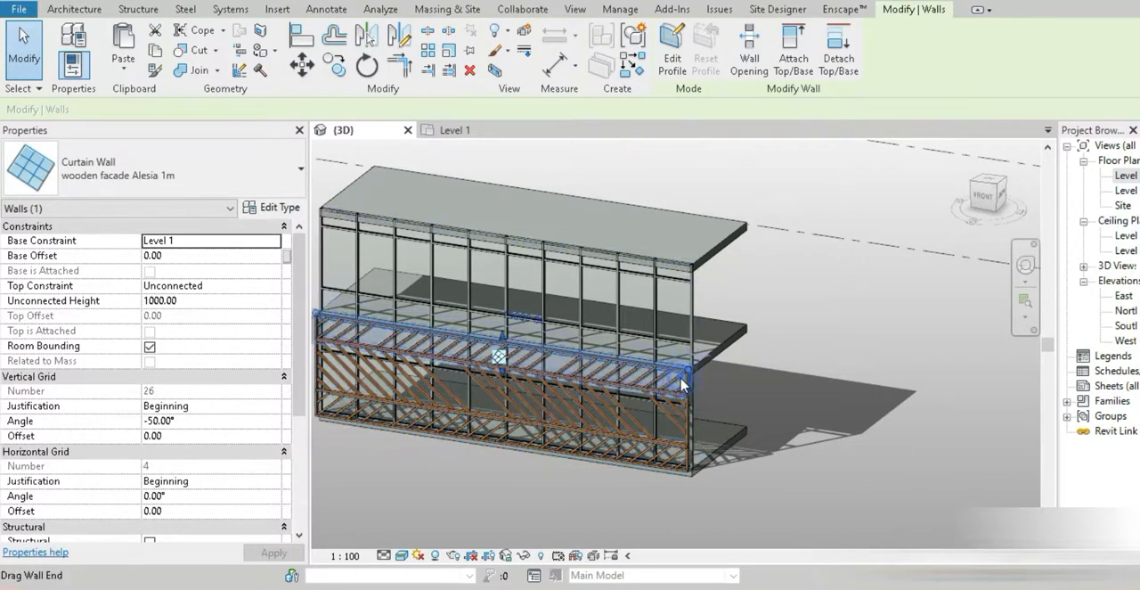
left_click(985, 196)
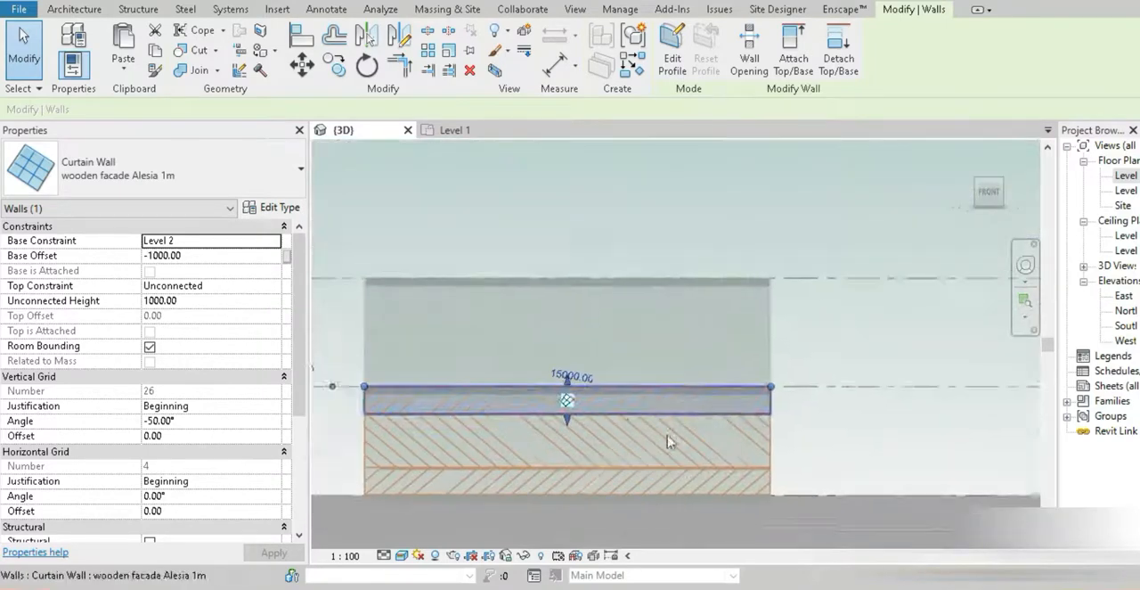
key("i")
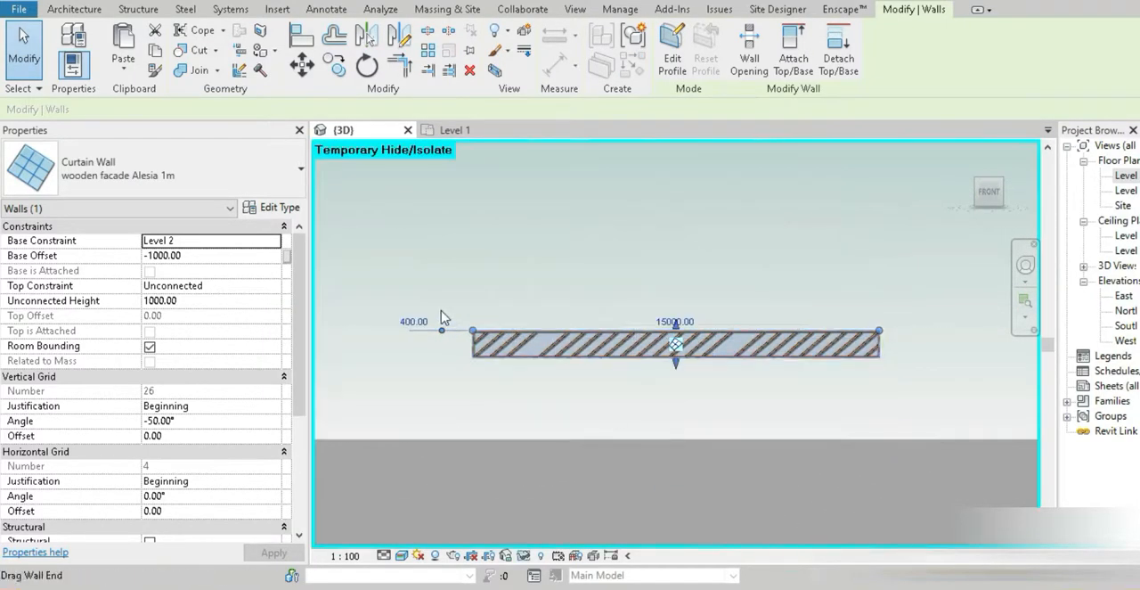
Copy the isolated band 1000 mm upward, from its lower-left corner to its upper-left corner
scroll(980, 387, "up", 4)
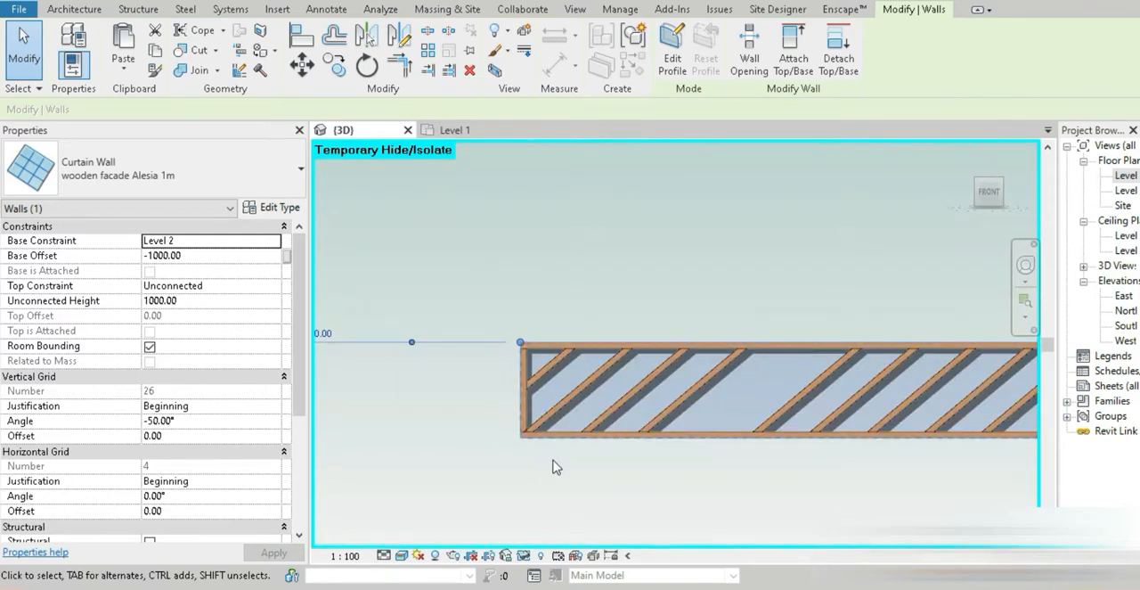
left_click(335, 65)
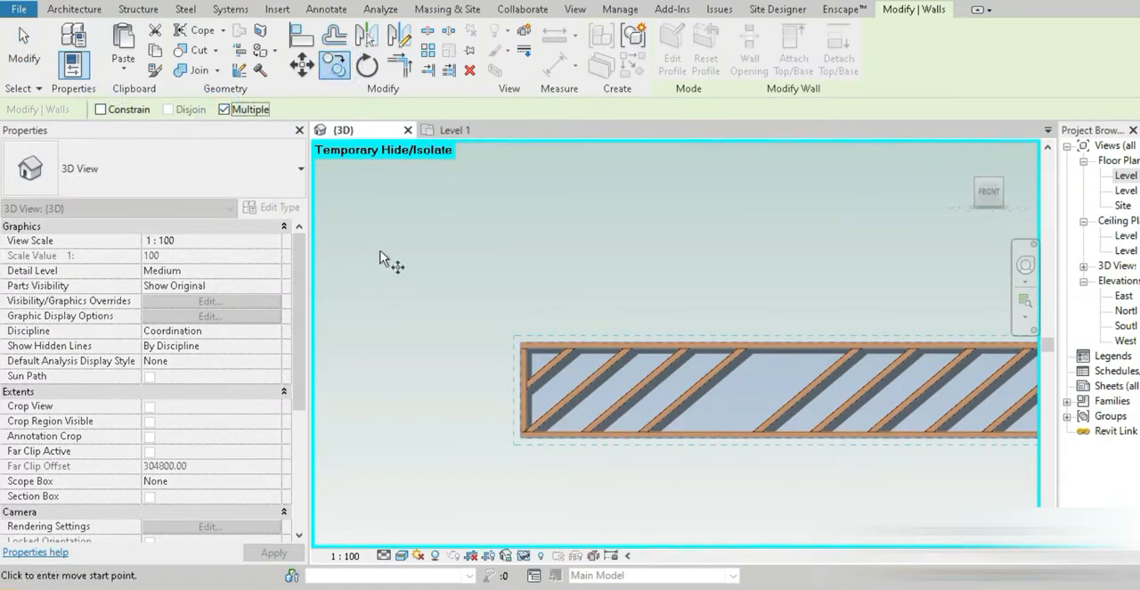
left_click(522, 437)
scroll(522, 342, "up", 3)
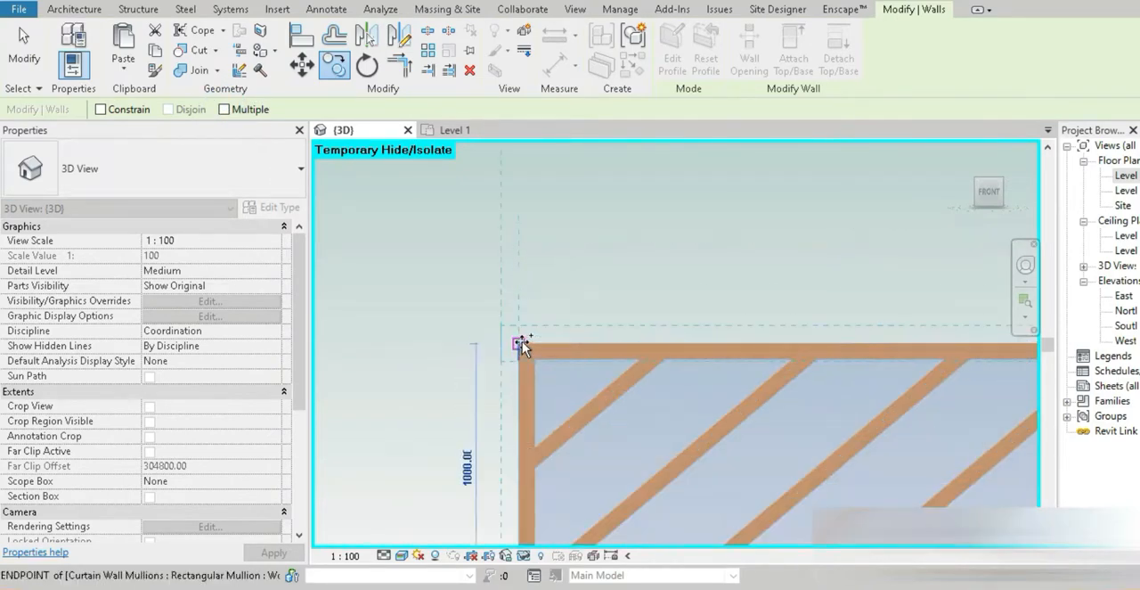
left_click(518, 344)
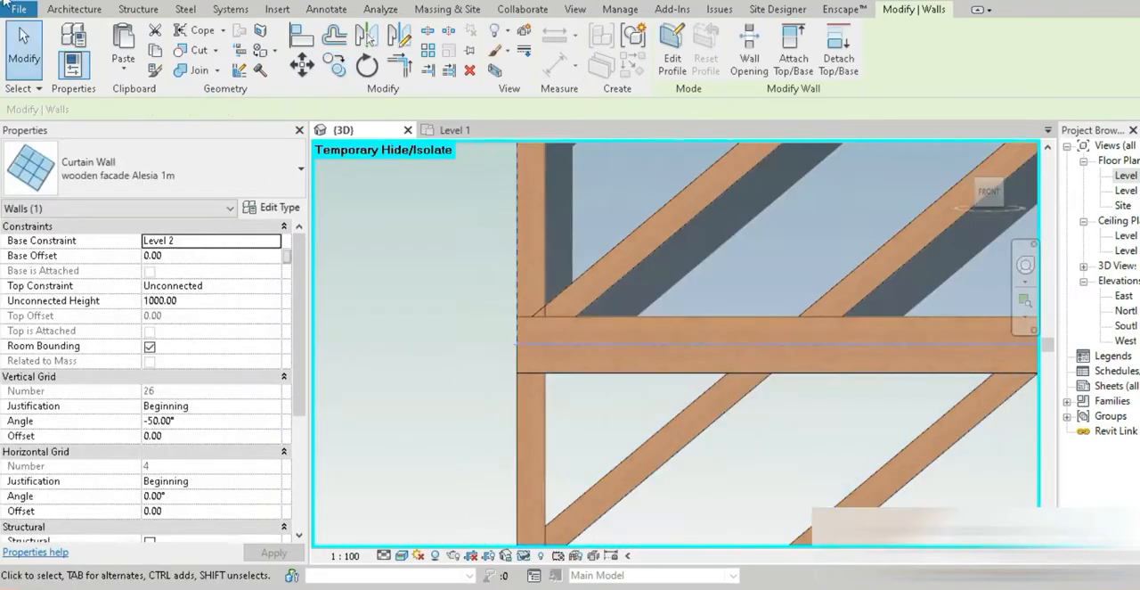
Set the unconnected height of the copied facade band directly above Level 2 to 1500 mm
left_click(24, 50)
scroll(541, 345, "down", 6)
scroll(544, 346, "down", 2)
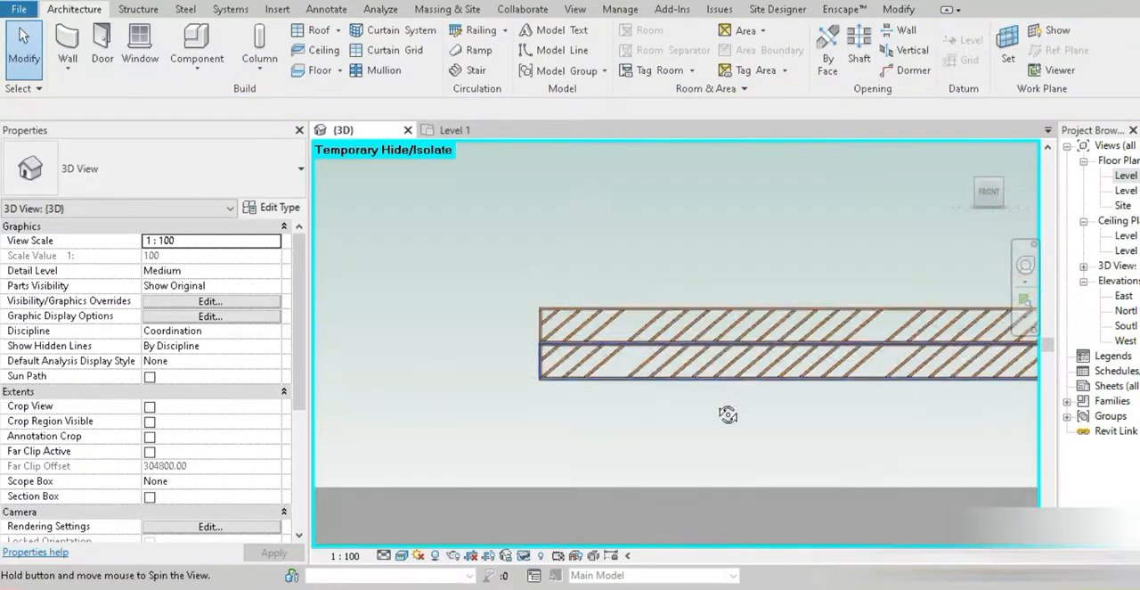
middle_click_drag(728, 415, 696, 427, "shift")
left_click(721, 298)
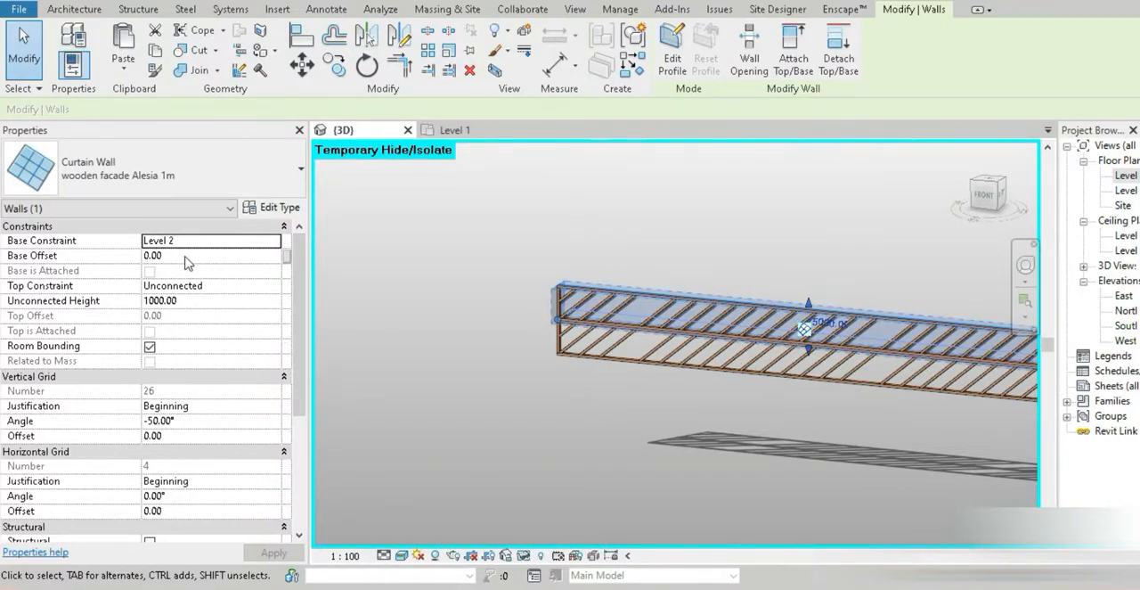
left_click(199, 302)
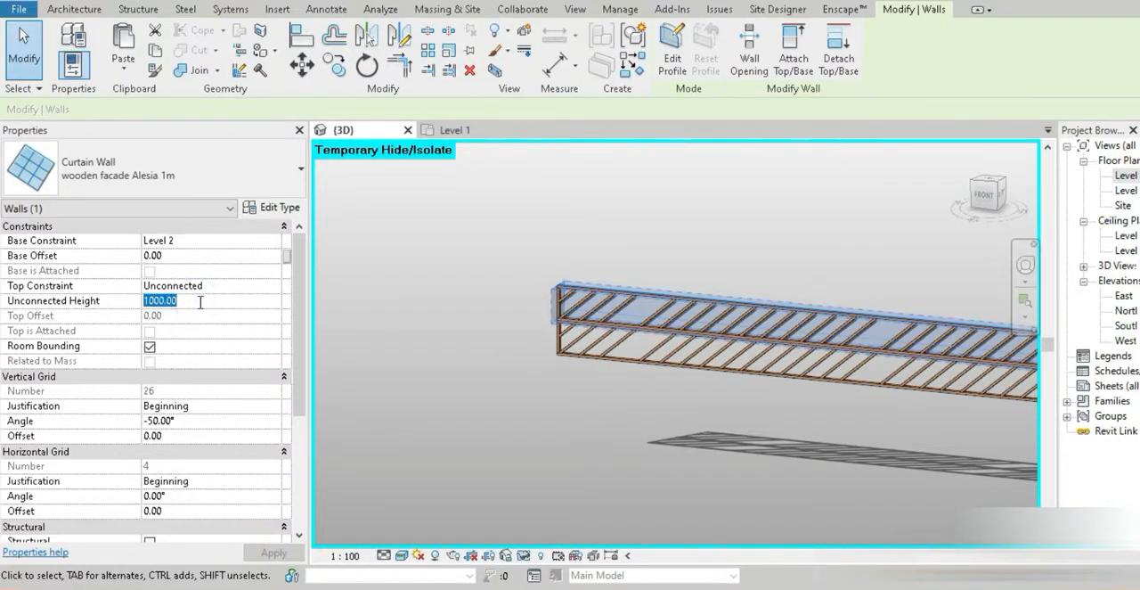
type("1500")
key("Return")
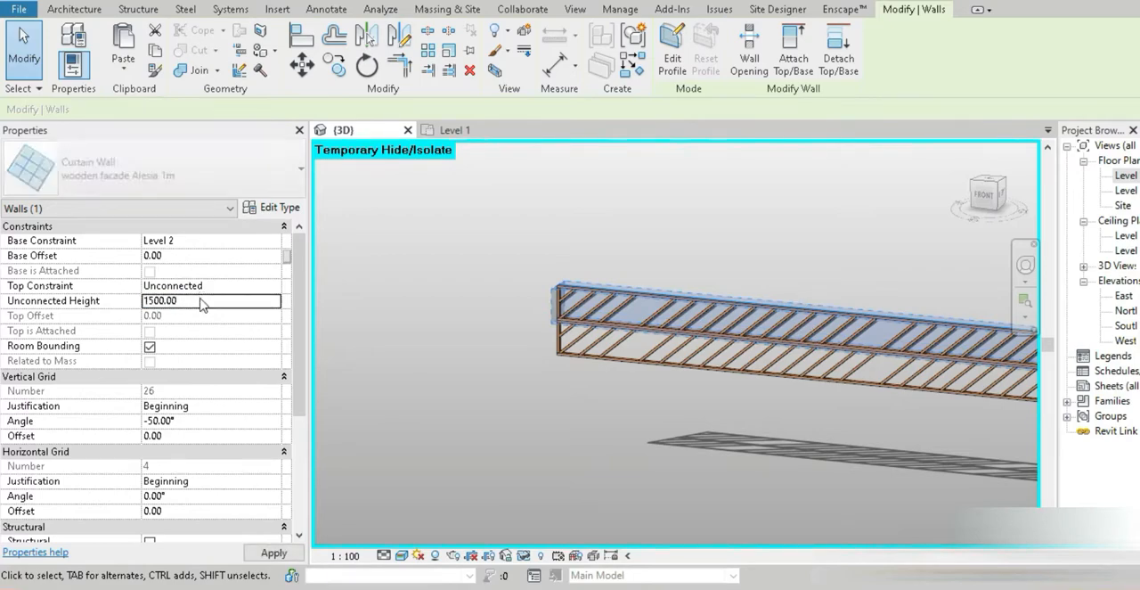
left_click(454, 344)
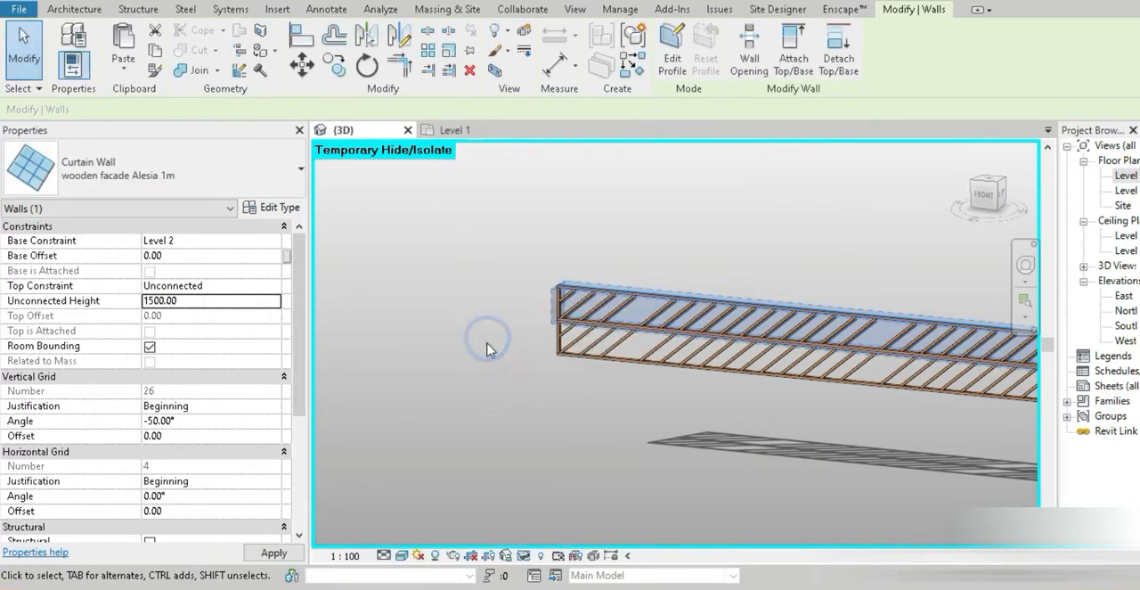
Orient the 3D view to Front and switch its visual style to Hidden Line, leaving the Copy command
left_click(985, 194)
scroll(579, 374, "up", 5)
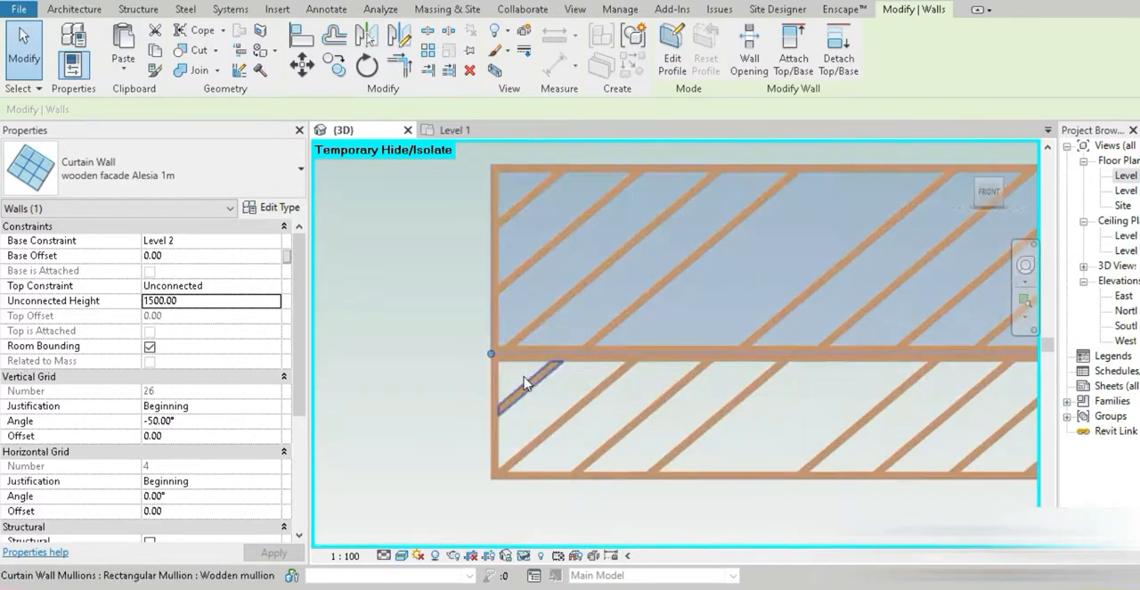
key("c")
key("o")
scroll(524, 375, "up", 4)
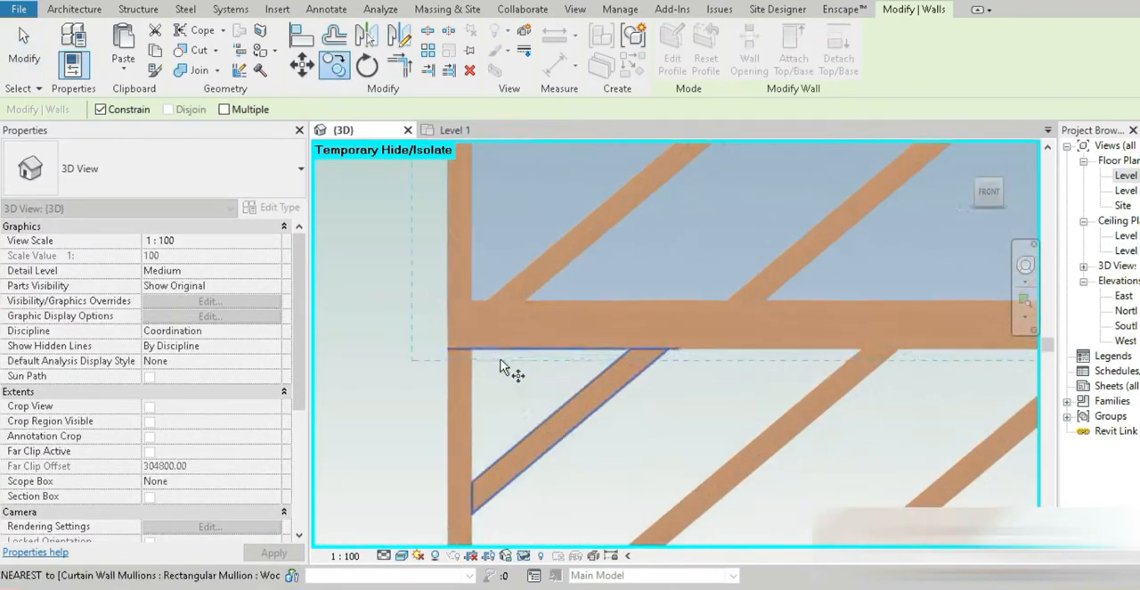
left_click(401, 555)
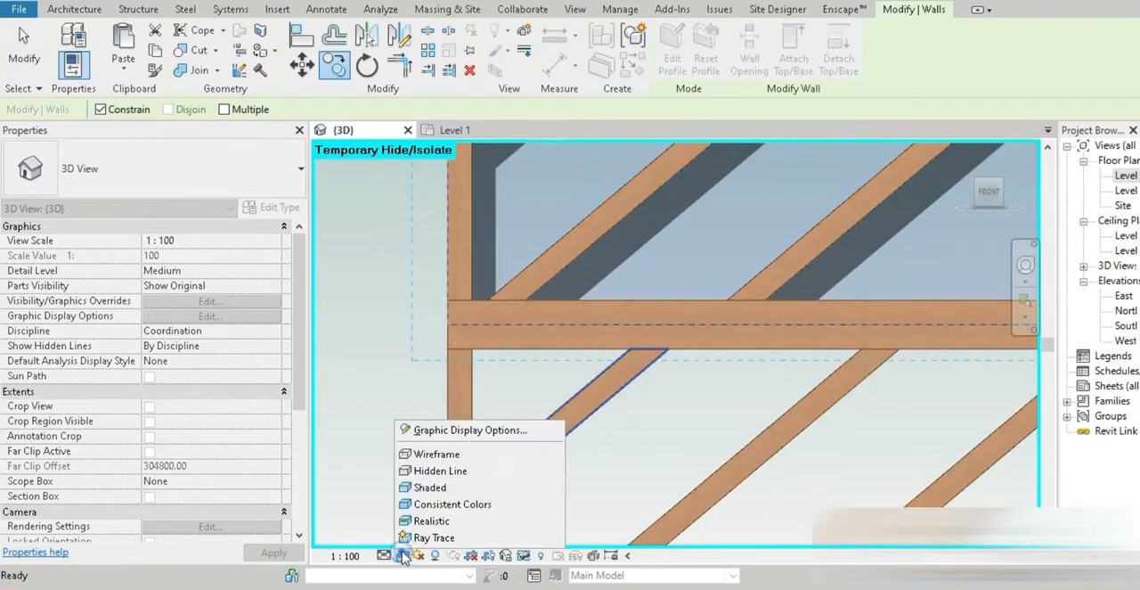
left_click(436, 470)
key("Escape")
key("Escape")
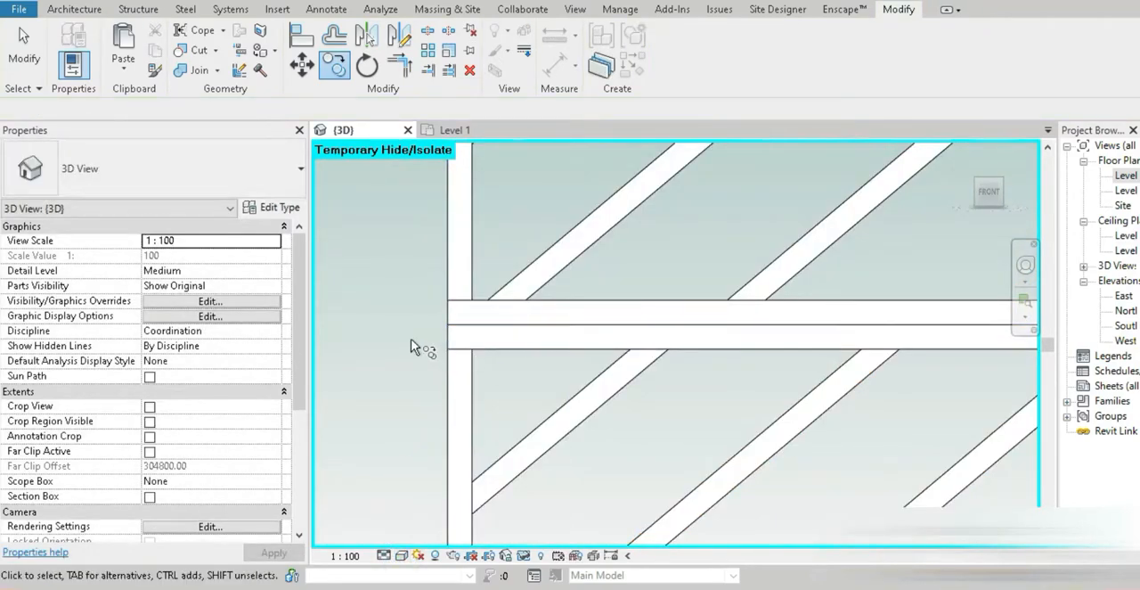
left_click(30, 52)
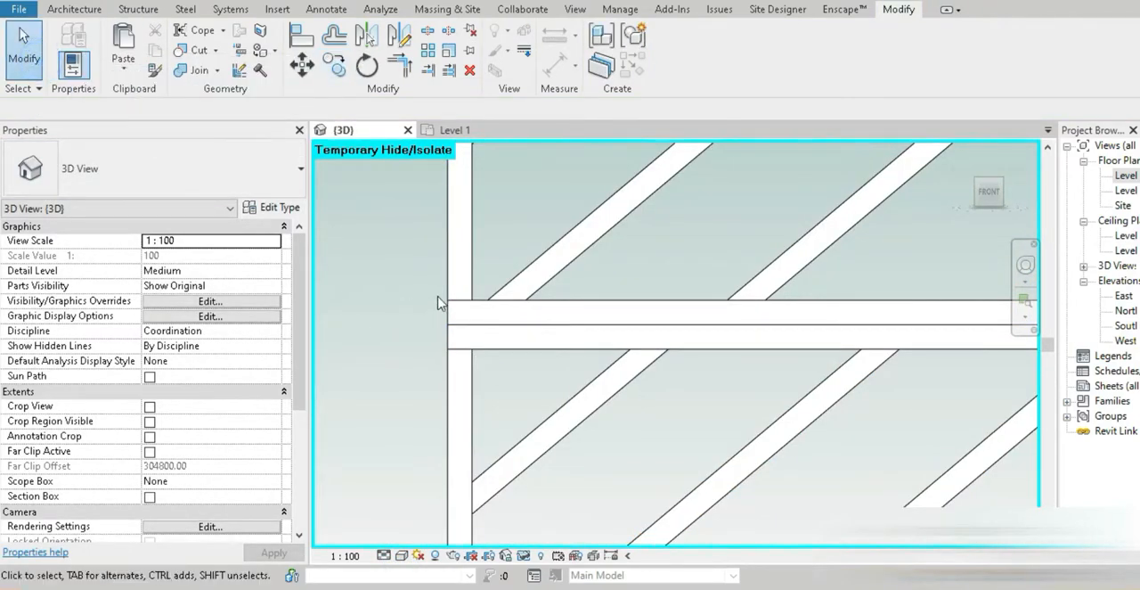
Copy the 1500 mm band upward from its lower-left corner to its upper-left corner, with Constrain off
left_click(445, 300)
scroll(424, 301, "down", 6)
middle_click_drag(657, 306, 566, 403, "shift")
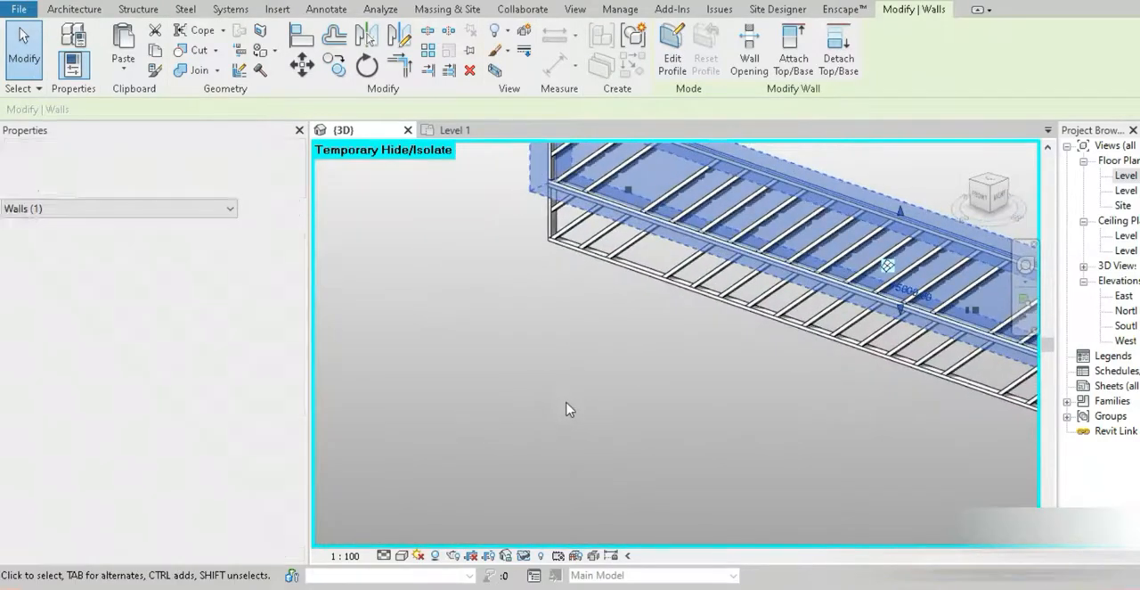
left_click(979, 195)
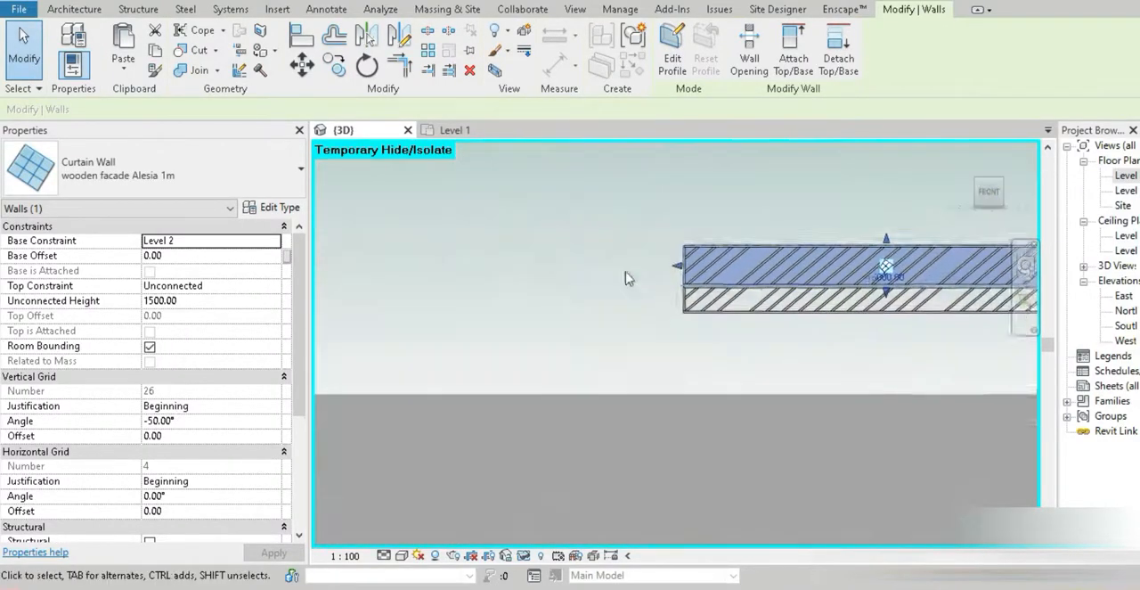
scroll(456, 336, "up", 5)
middle_click_drag(769, 264, 824, 350)
scroll(534, 397, "up", 3)
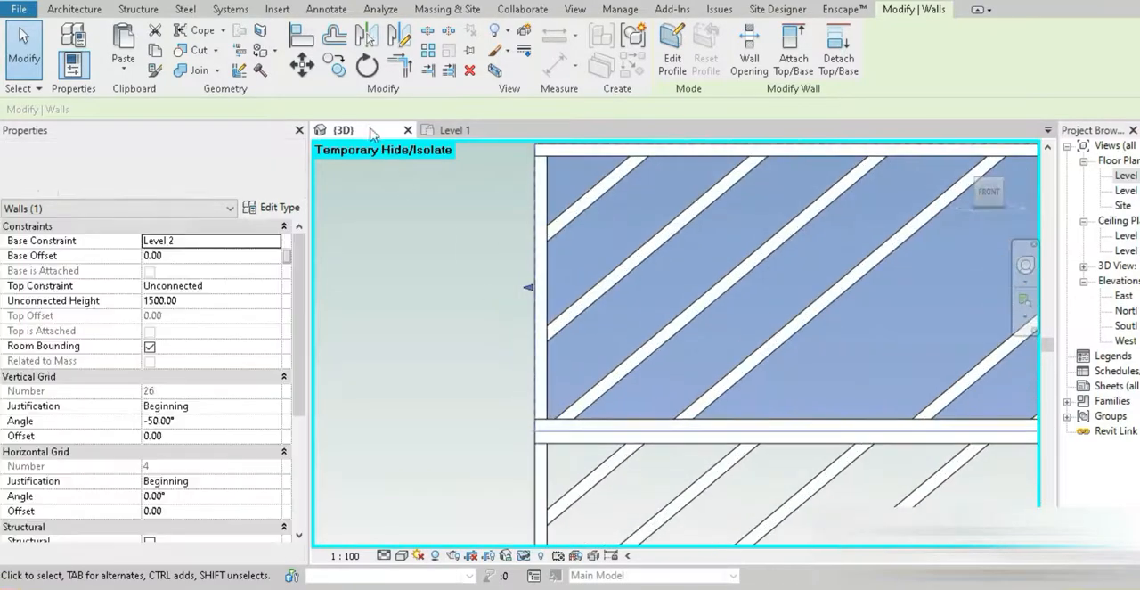
left_click(334, 65)
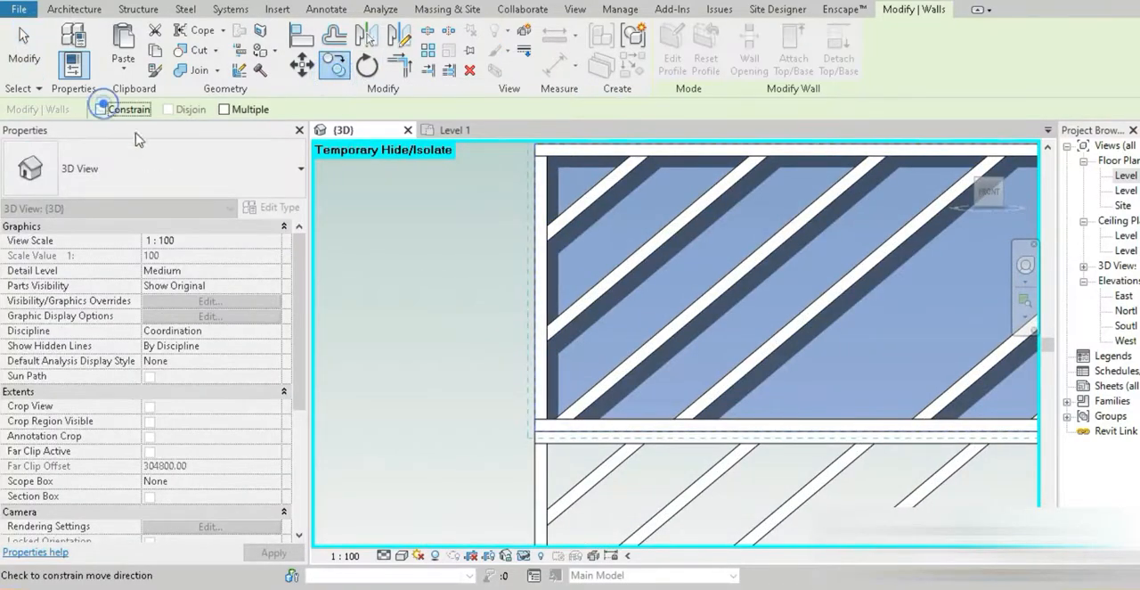
left_click(539, 434)
scroll(540, 433, "down", 4)
scroll(541, 281, "up", 2)
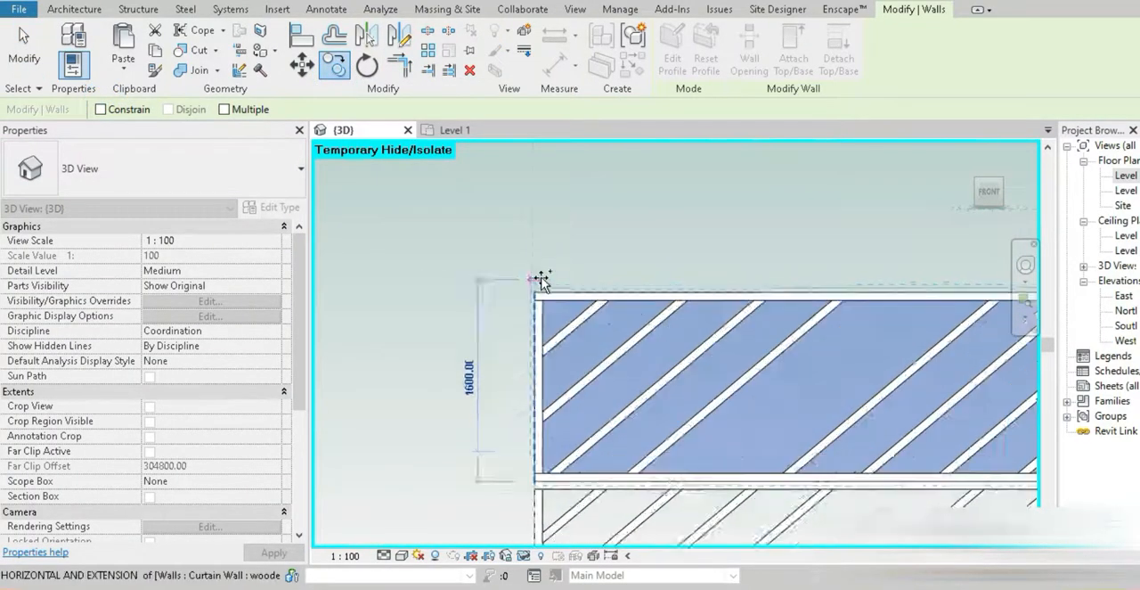
scroll(540, 303, "up", 3)
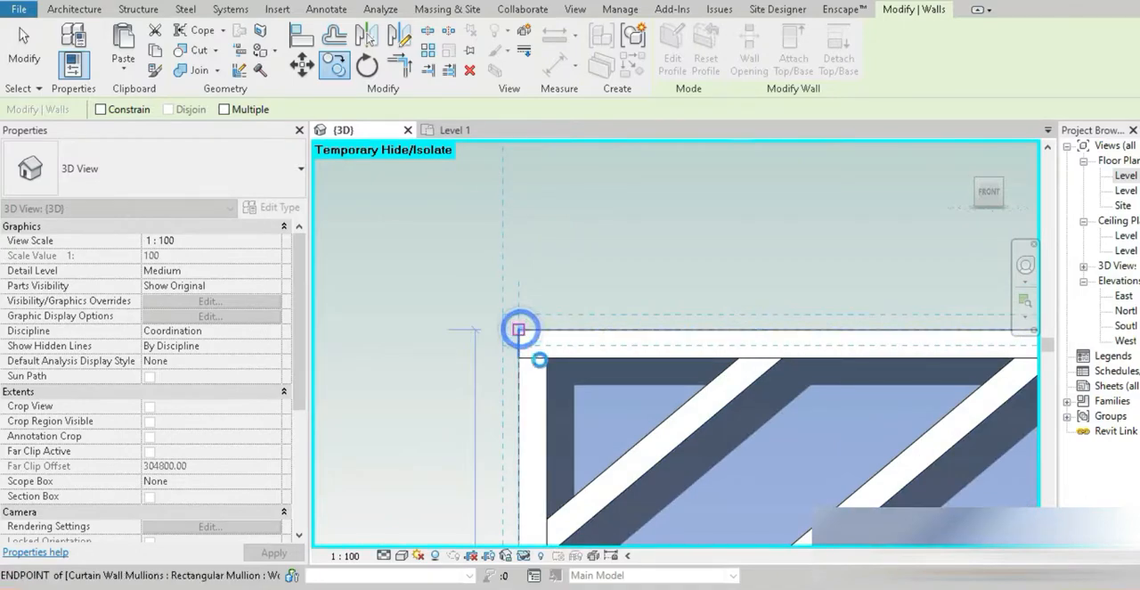
left_click(519, 329)
key("Escape")
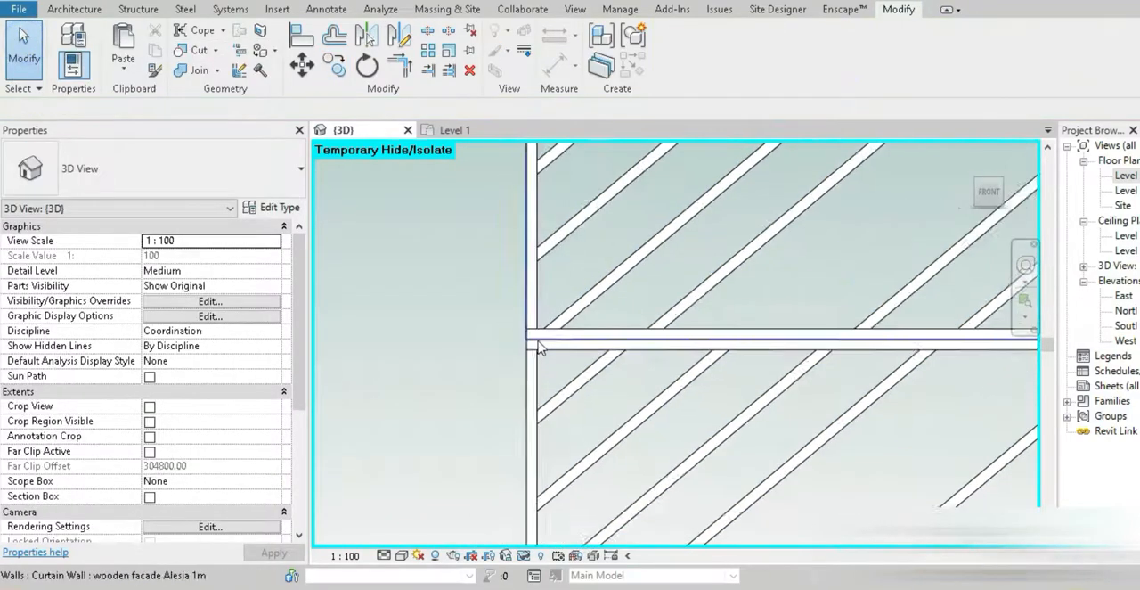
Set the topmost band's unconnected height to 2500 mm, deleting the mullions that can no longer be created
scroll(540, 347, "down", 4)
middle_click_drag(540, 347, 718, 288, "shift")
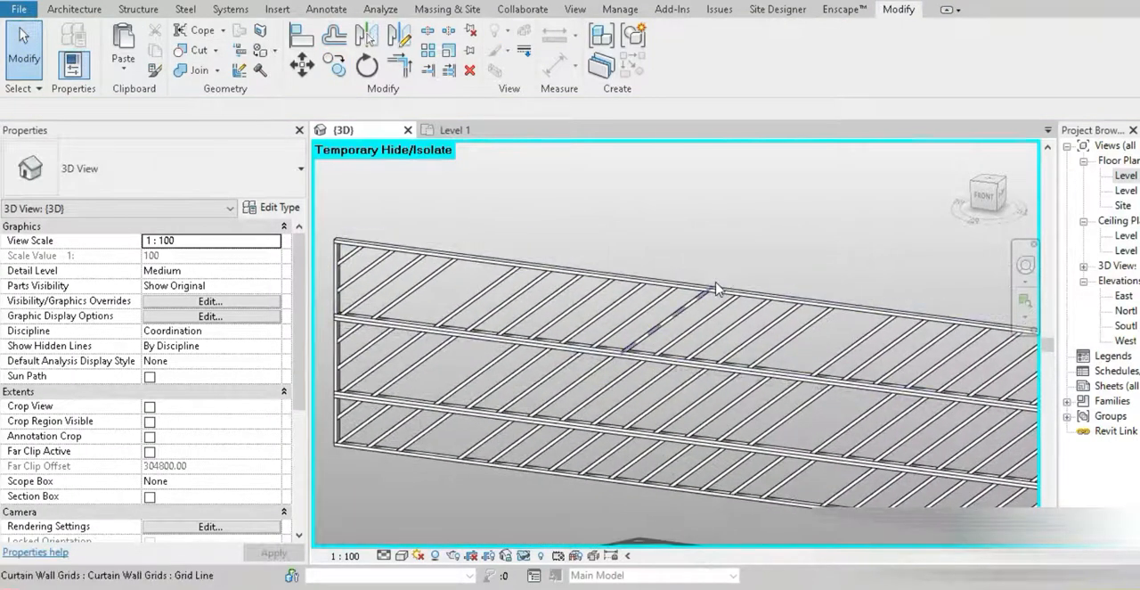
left_click(717, 284)
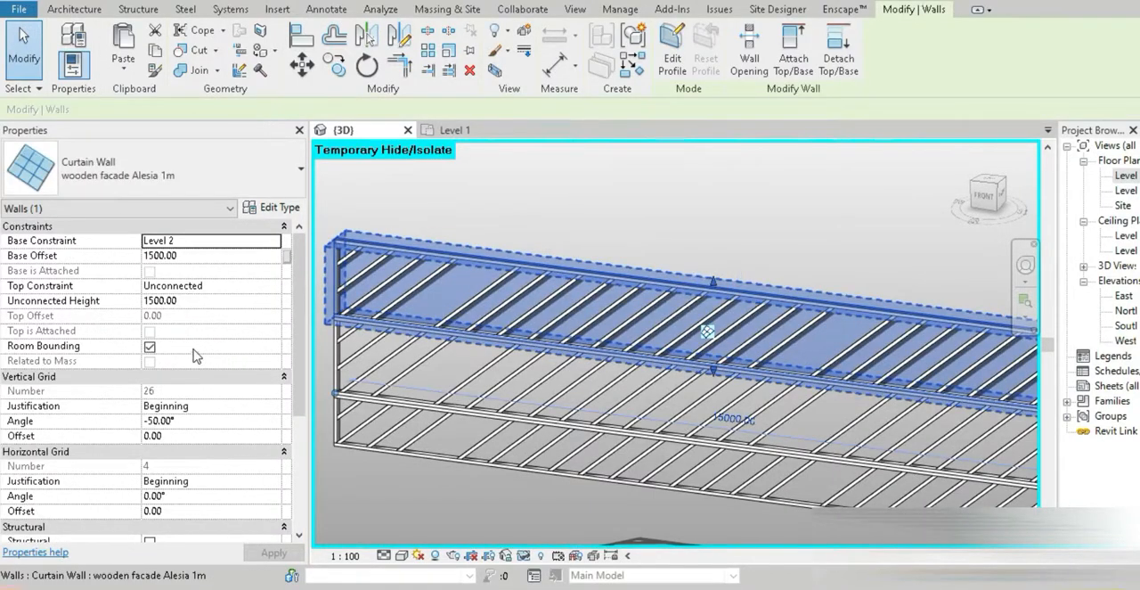
left_click(190, 300)
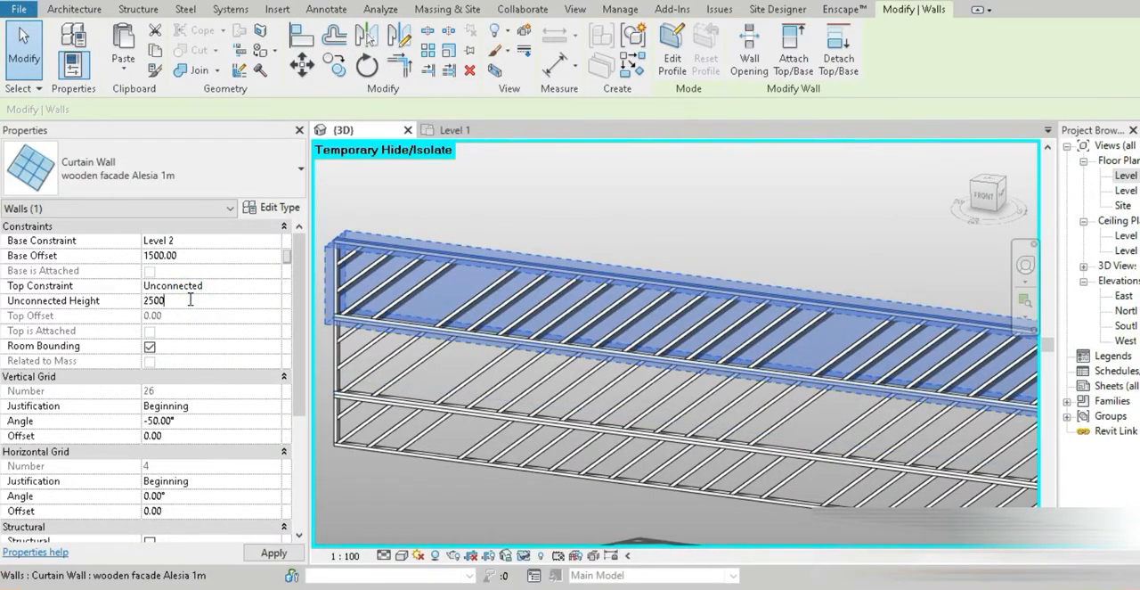
type("2500")
key("Return")
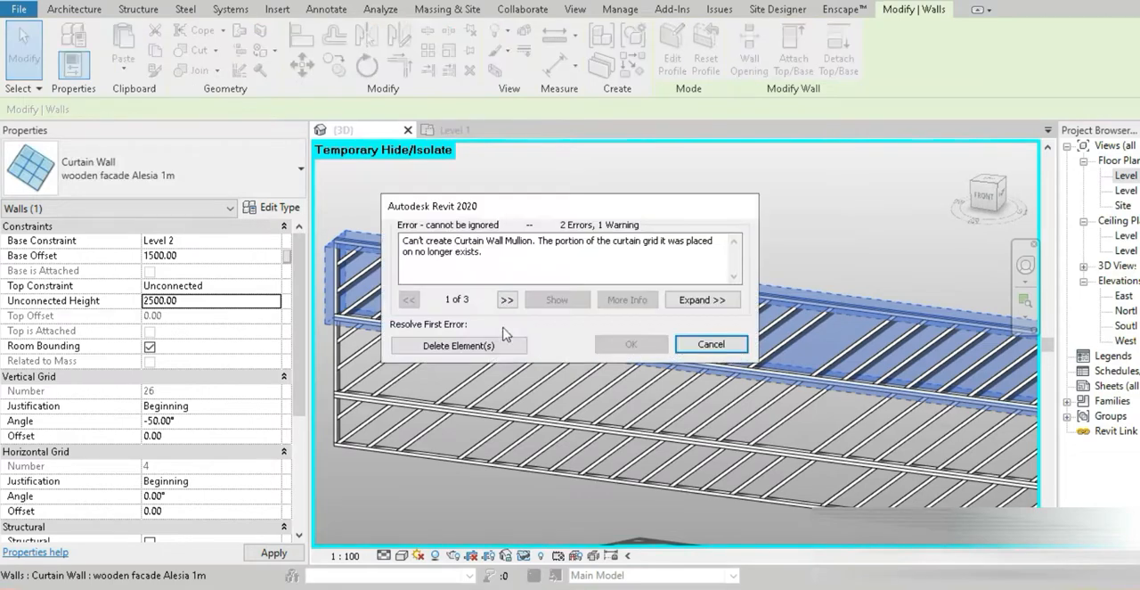
left_click(499, 346)
scroll(496, 372, "down", 3)
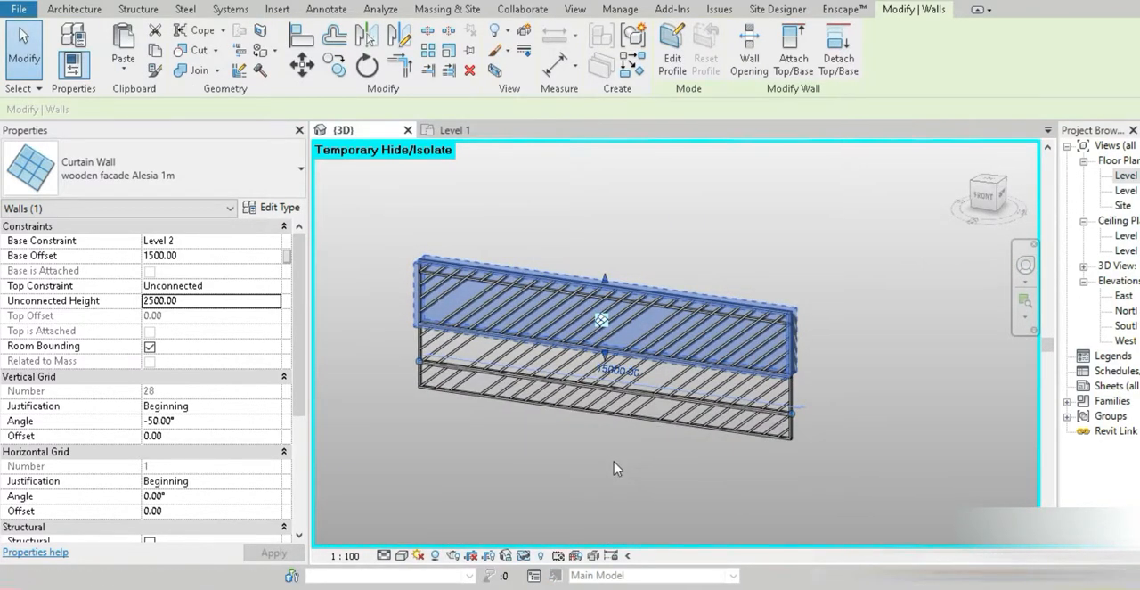
Reset the temporary isolation to show the whole building with the extended facade
key("h")
key("r")
scroll(775, 343, "up", 3)
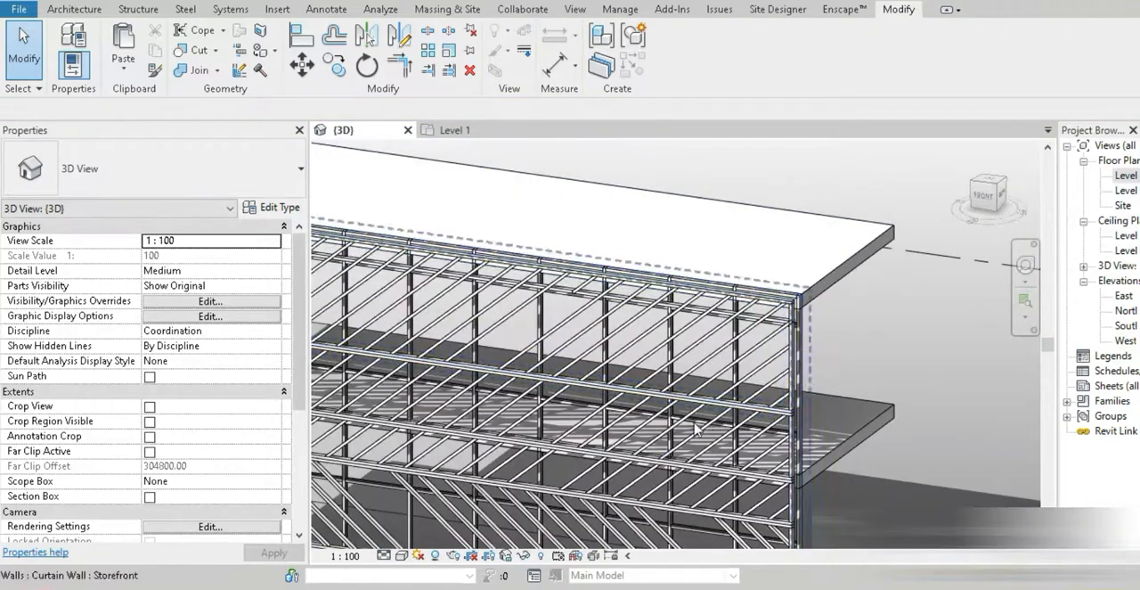
scroll(513, 421, "down", 2)
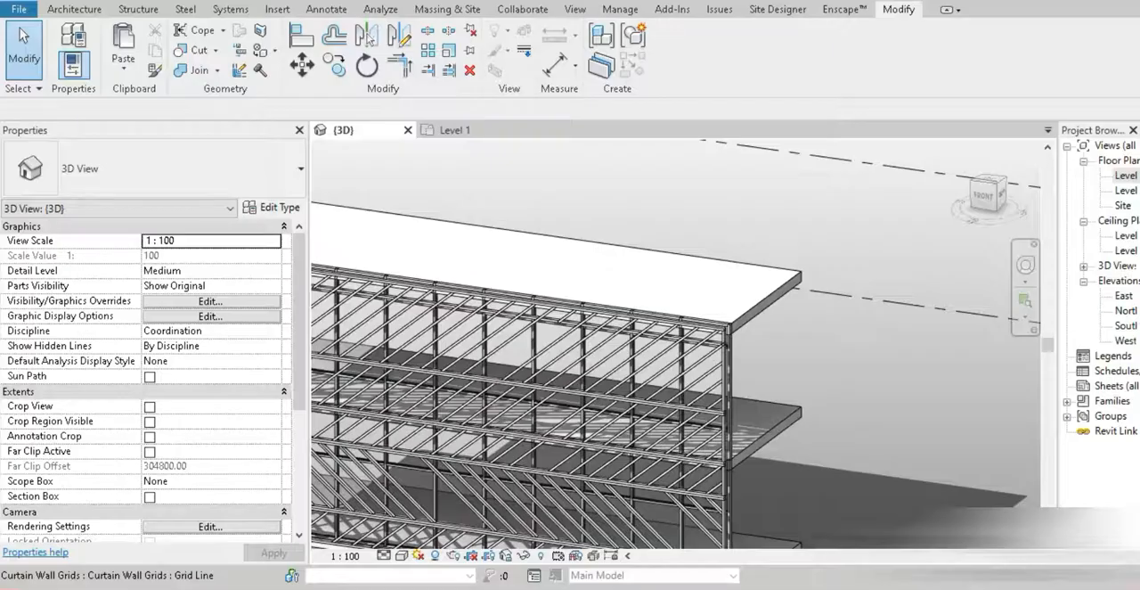
Set the vertical grid angle of the 1500 mm band above Level 2 to 50°, deleting the mullions that cause errors
middle_click_drag(259, 405, 527, 352)
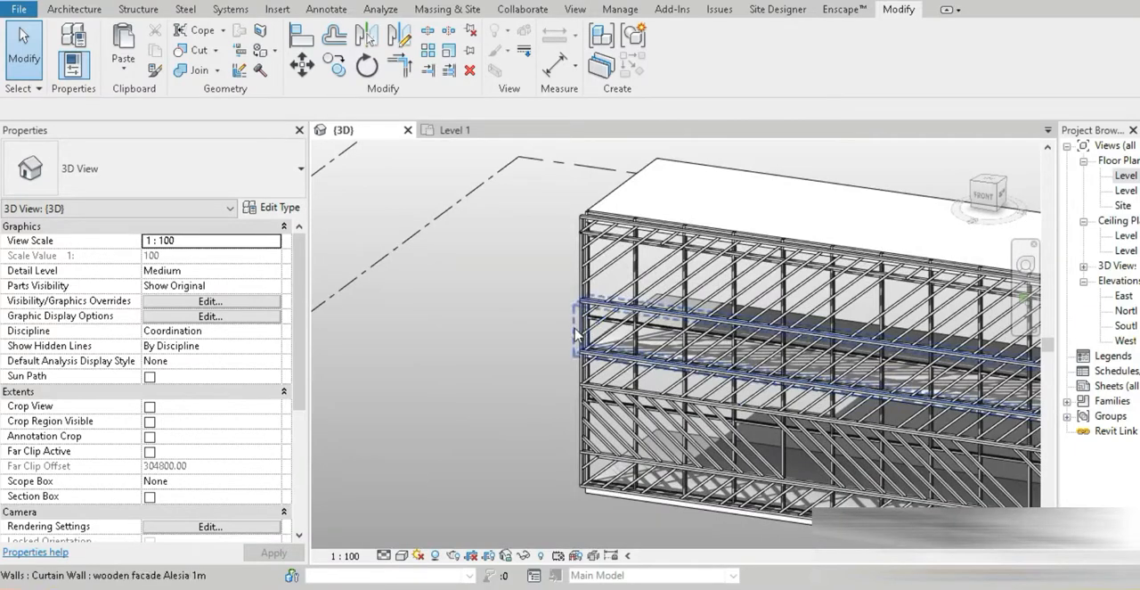
left_click(573, 325)
left_click(207, 419)
double_click(206, 419)
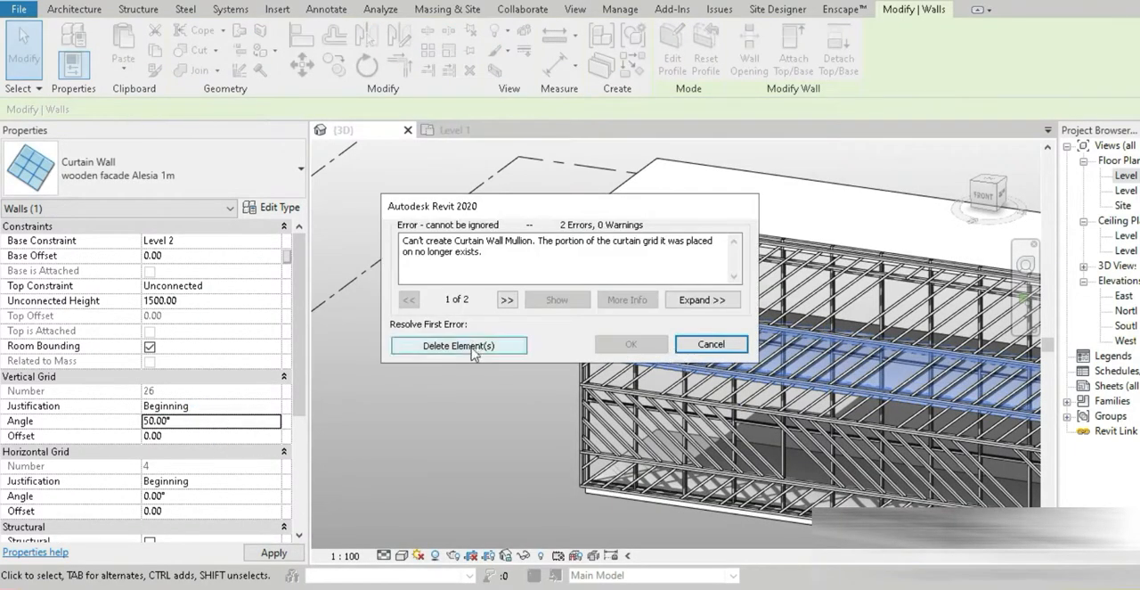
left_click(454, 348)
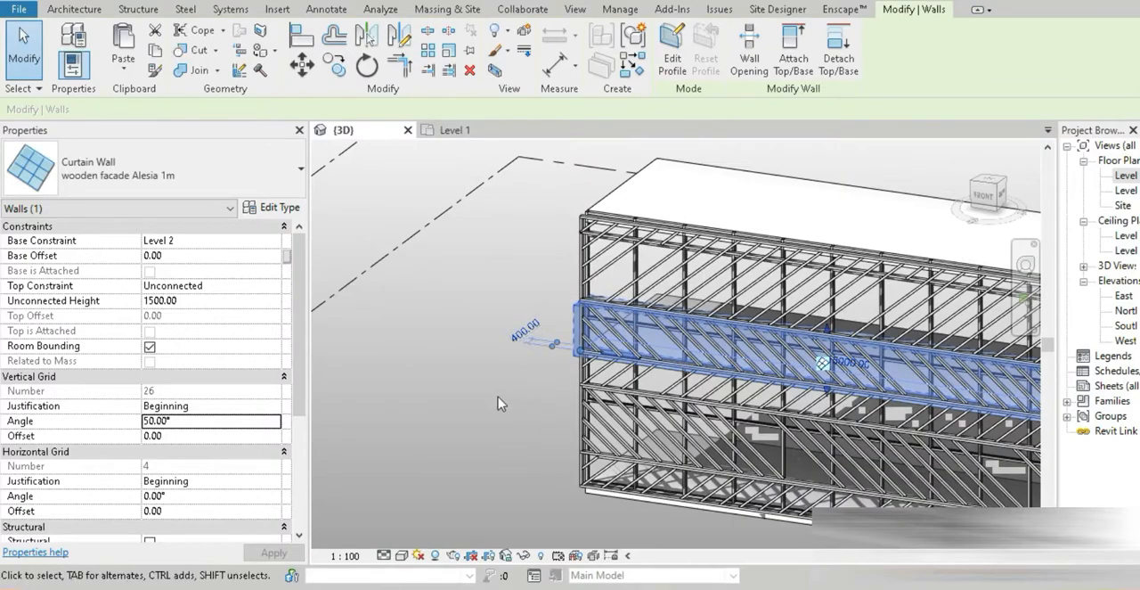
key("Escape")
middle_click_drag(471, 470, 664, 365, "shift")
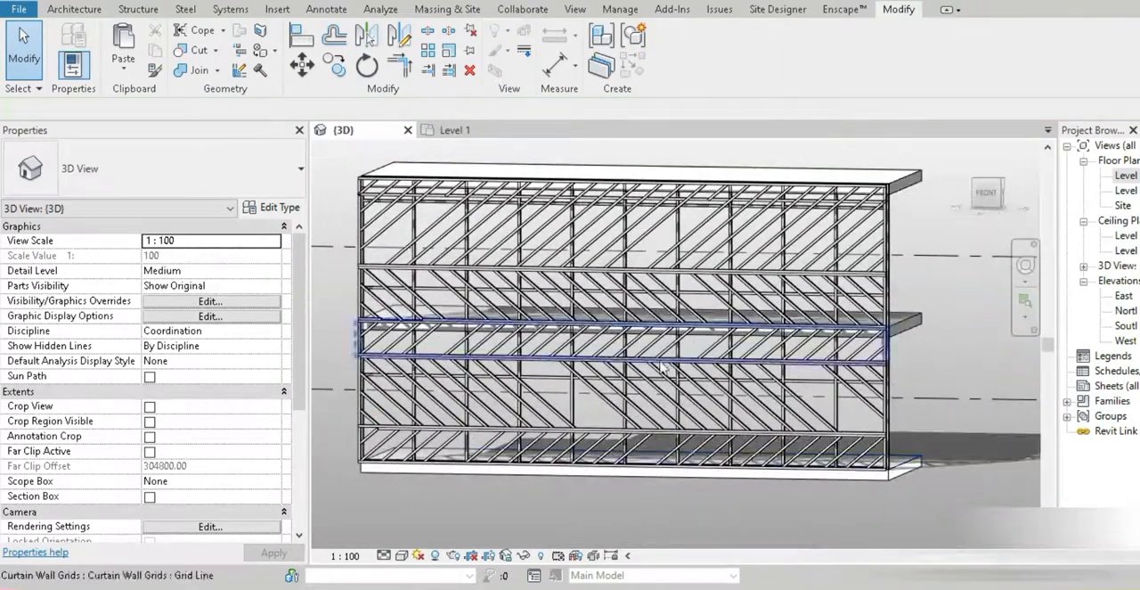
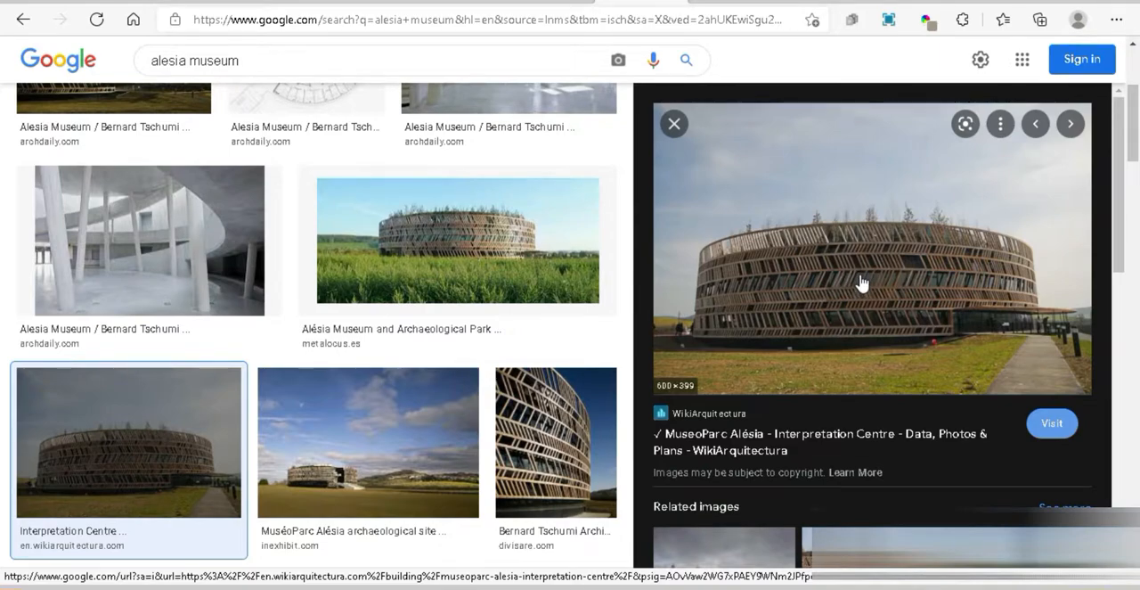
Return to Revit and set the unconnected height of the topmost wooden mullion band above Level 2 to 2000 mm
left_click(422, 587)
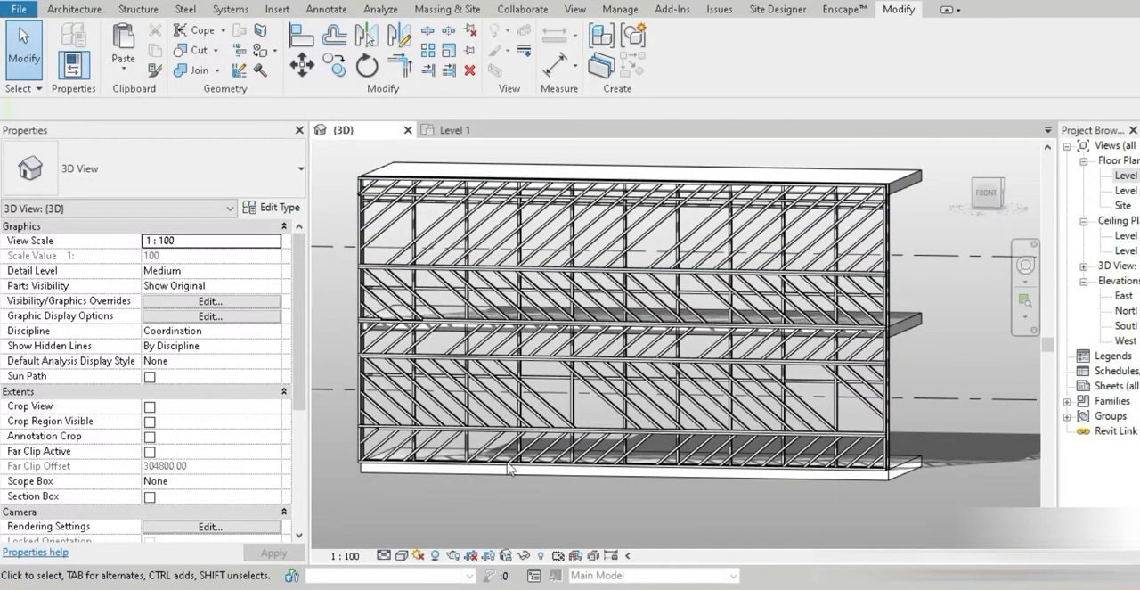
middle_click_drag(900, 321, 882, 285, "shift")
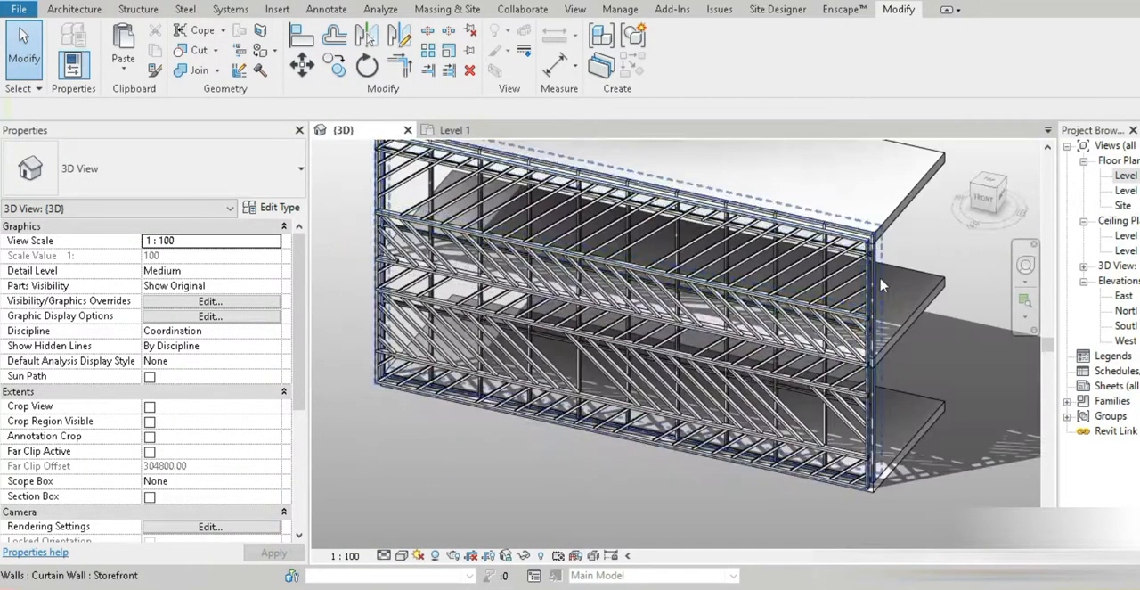
scroll(877, 283, "up", 4)
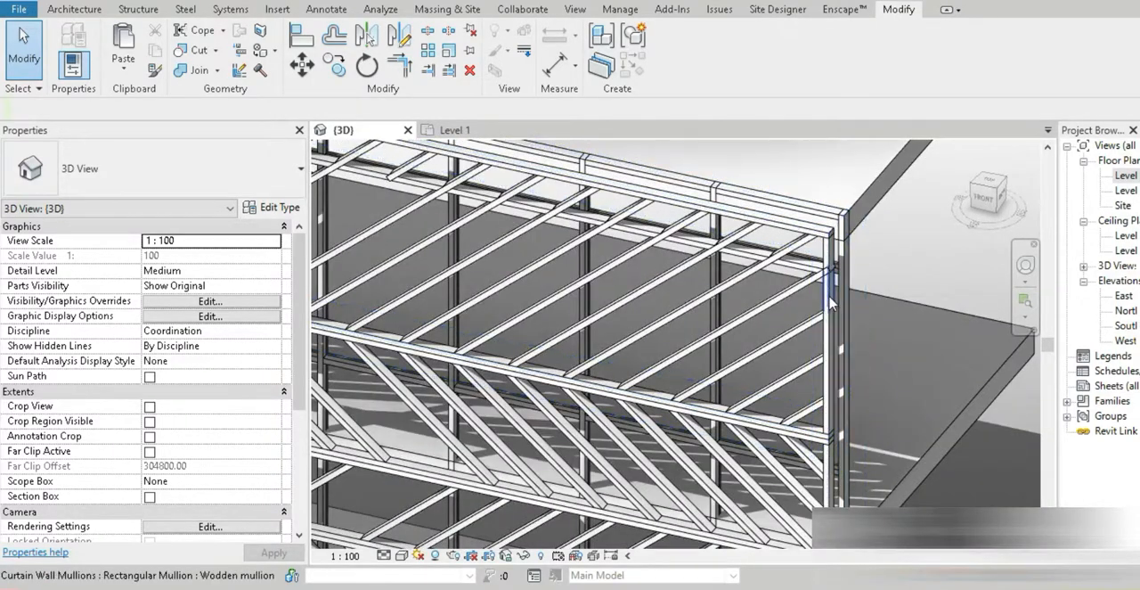
left_click(817, 440)
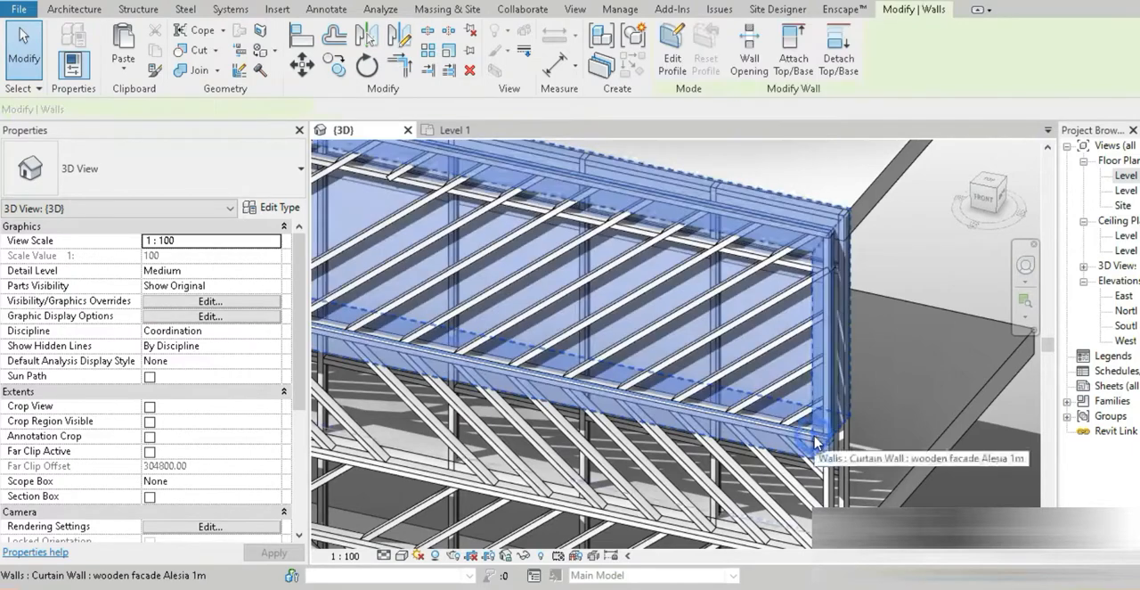
left_click(214, 301)
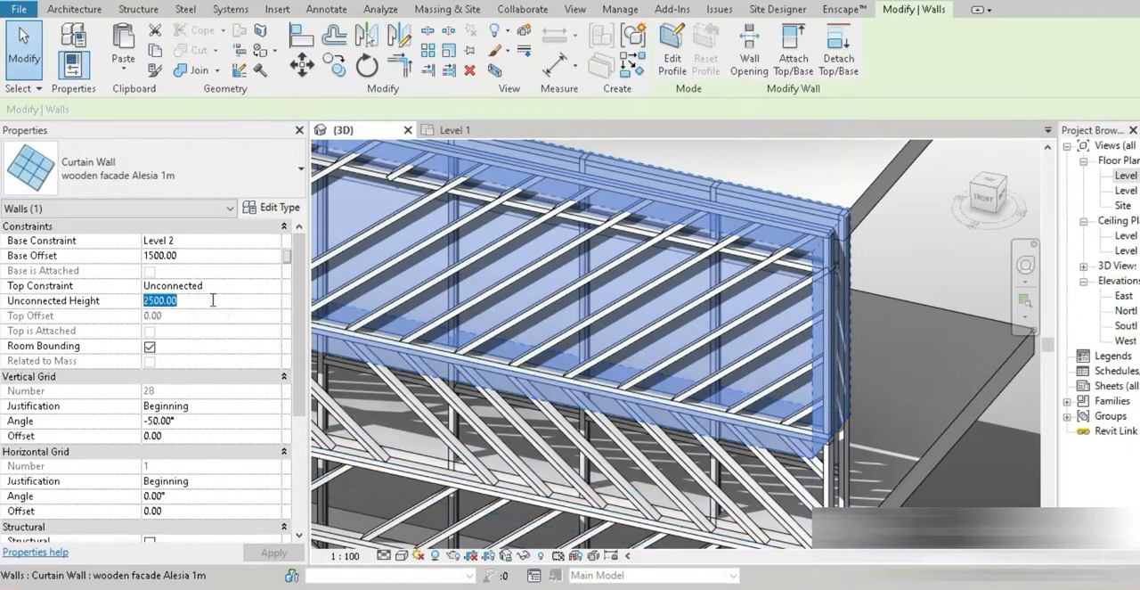
type("200")
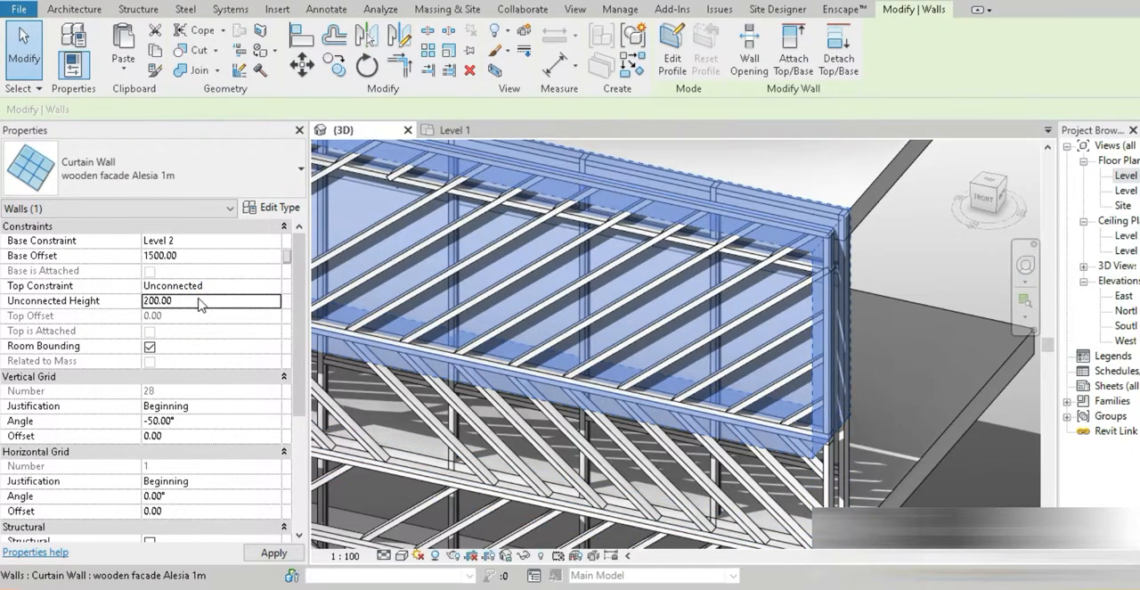
left_click(200, 300)
type("200")
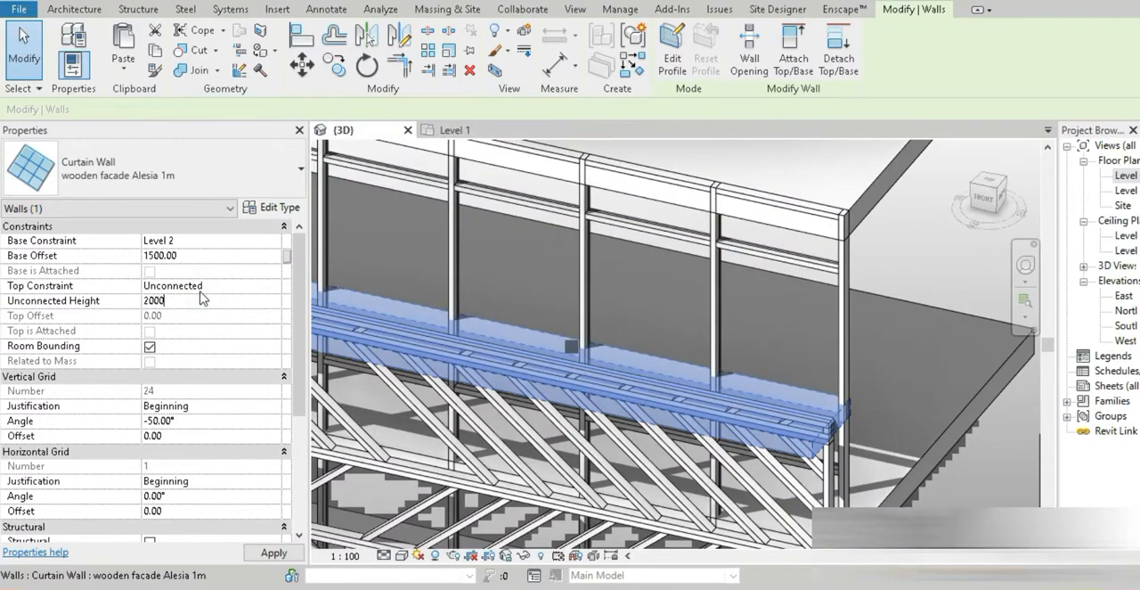
type("00")
scroll(523, 327, "down", 3)
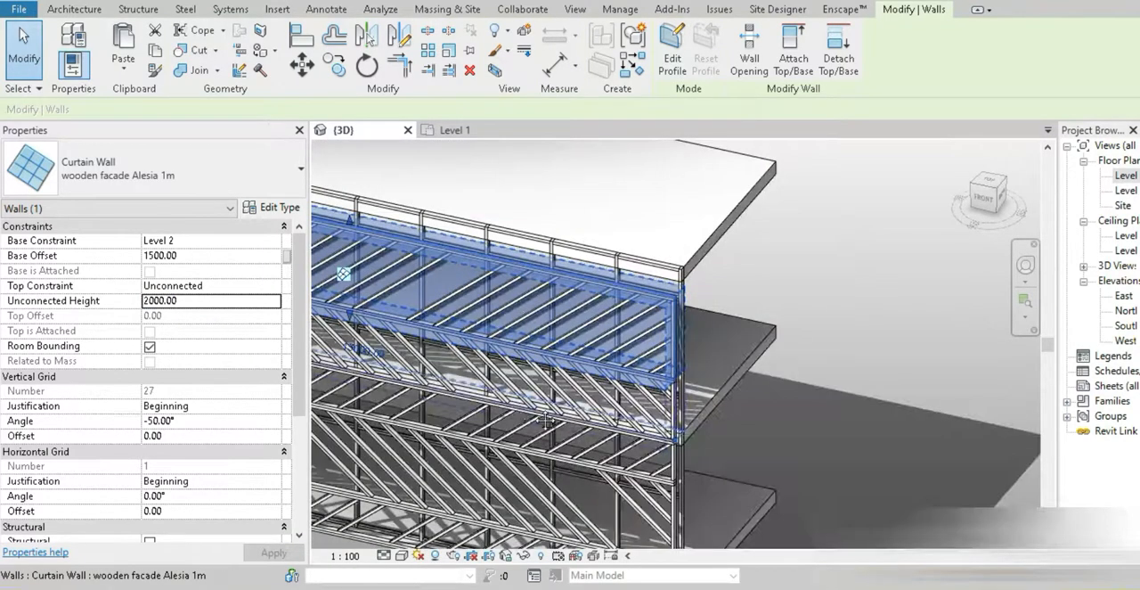
Compare the proportions of the facade's upper bands with the Alesia Museum reference photo in the browser, returning to Revit
middle_click_drag(523, 327, 729, 349)
key("alt+Tab")
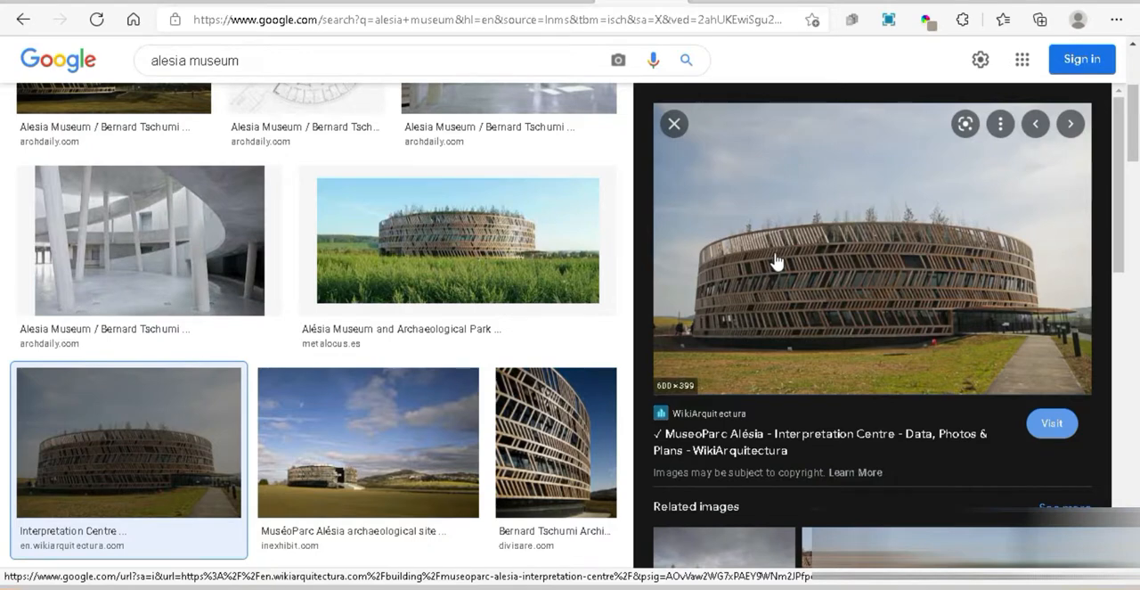
mouse_move(419, 586)
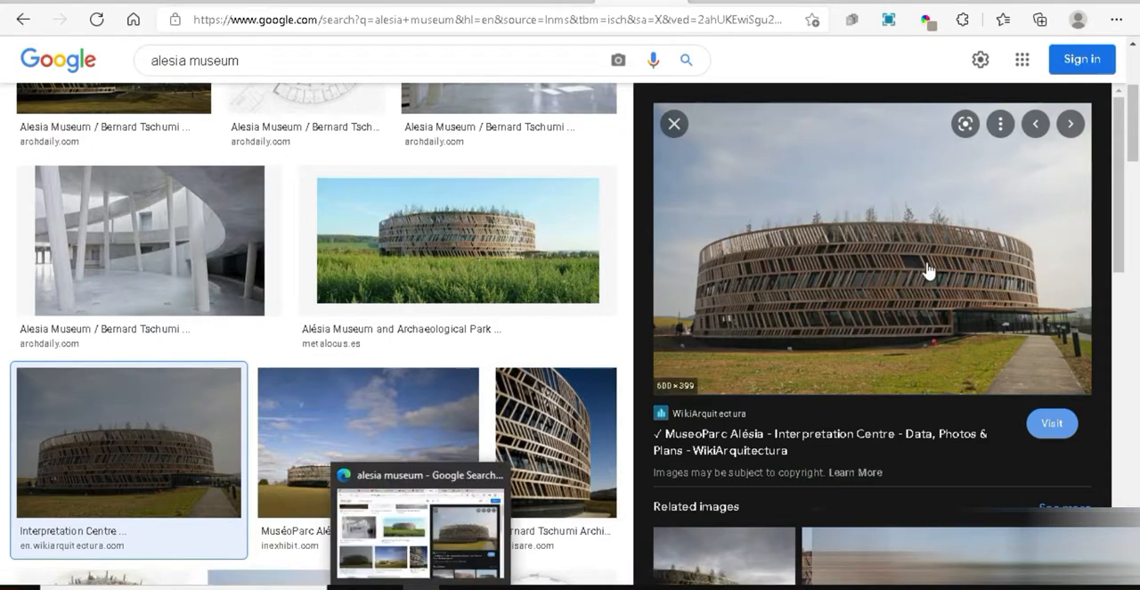
key("alt+Tab")
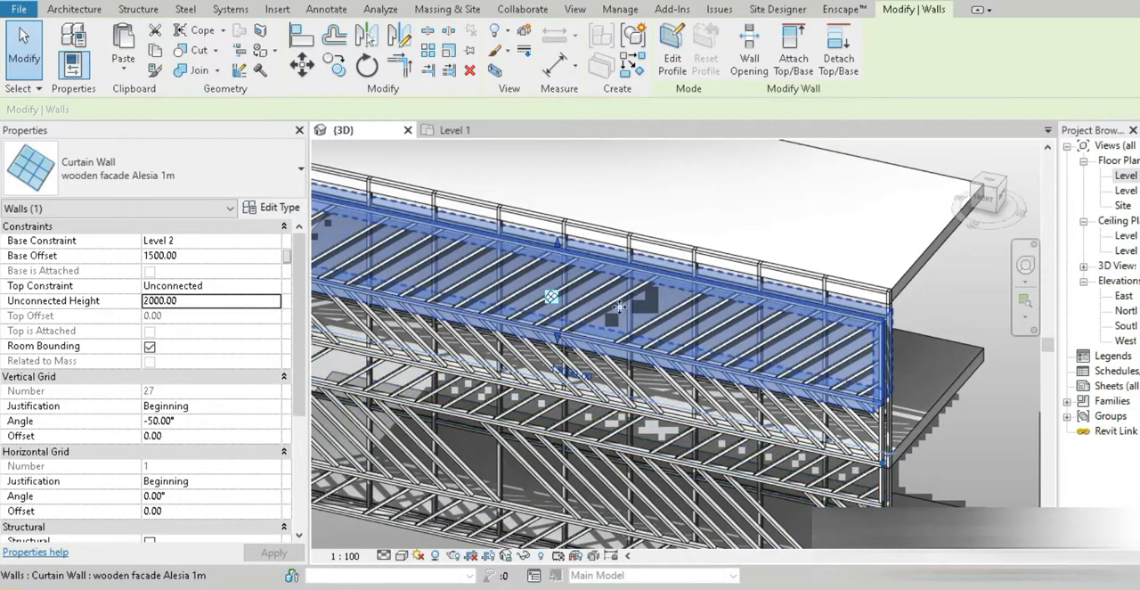
scroll(619, 306, "down", 2)
middle_click_drag(619, 307, 693, 307)
key("alt+Tab")
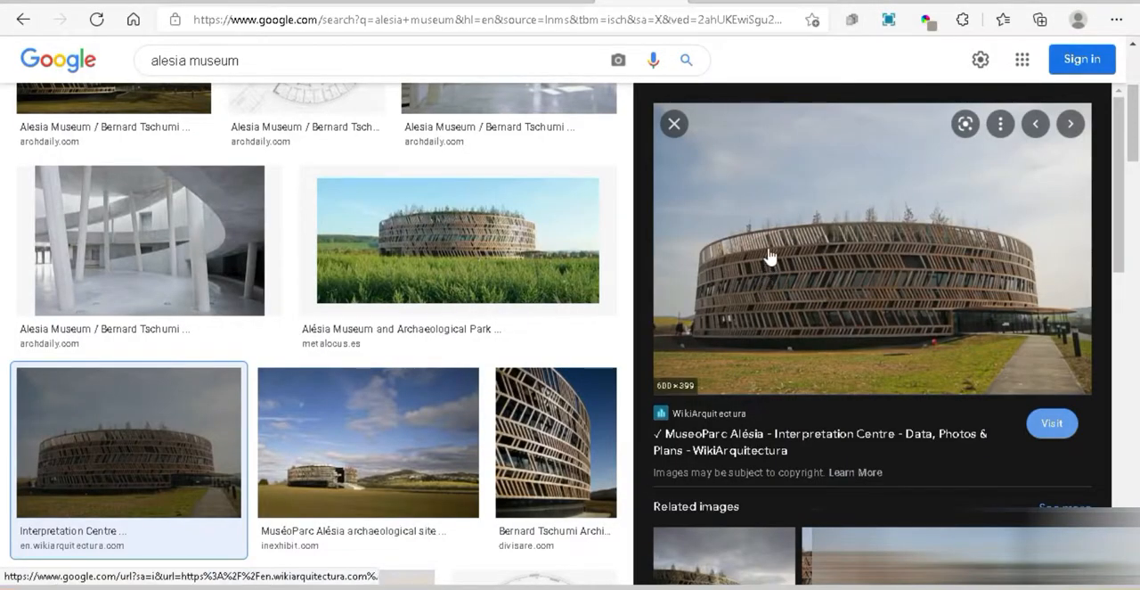
key("alt+Tab")
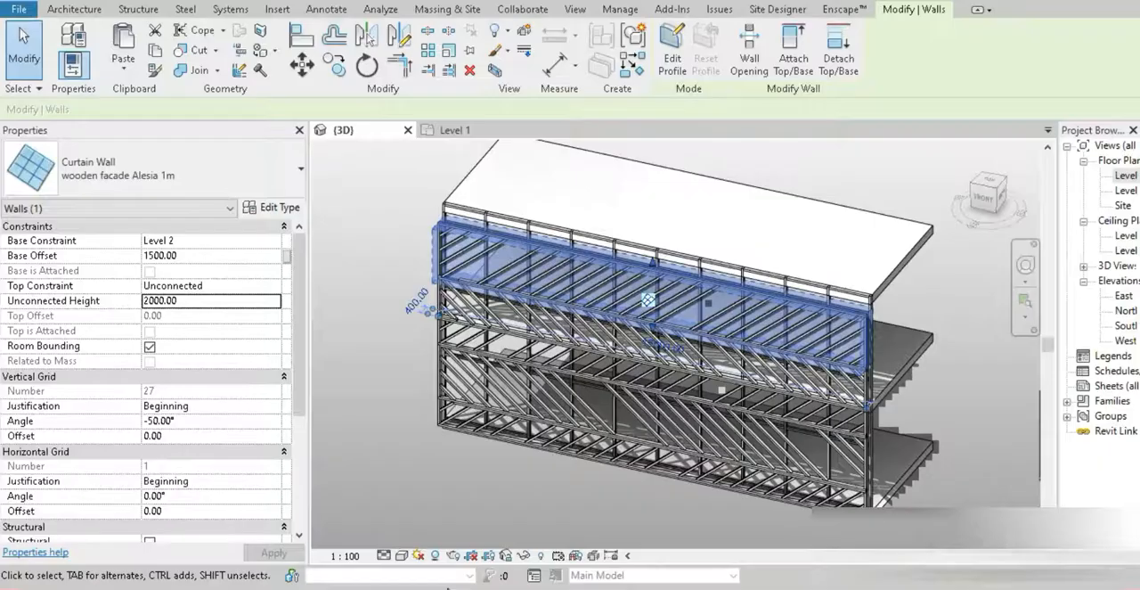
Copy the 2000 mm band upward in the front view from its lower-left corner to its upper-left corner, with Constrain off
left_click(983, 201)
scroll(448, 384, "up", 3)
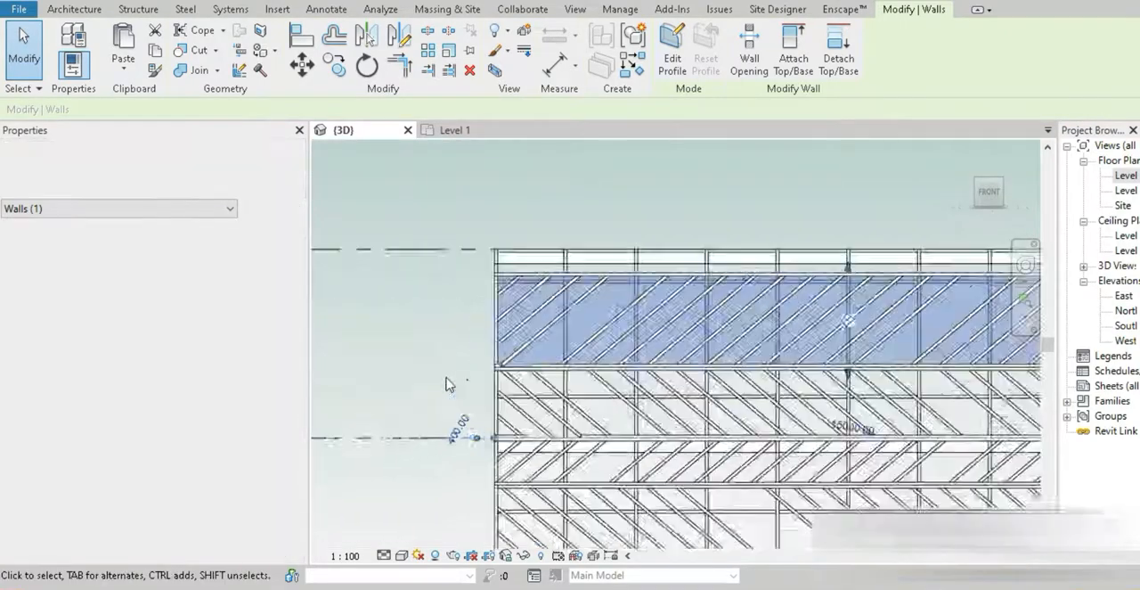
left_click(334, 65)
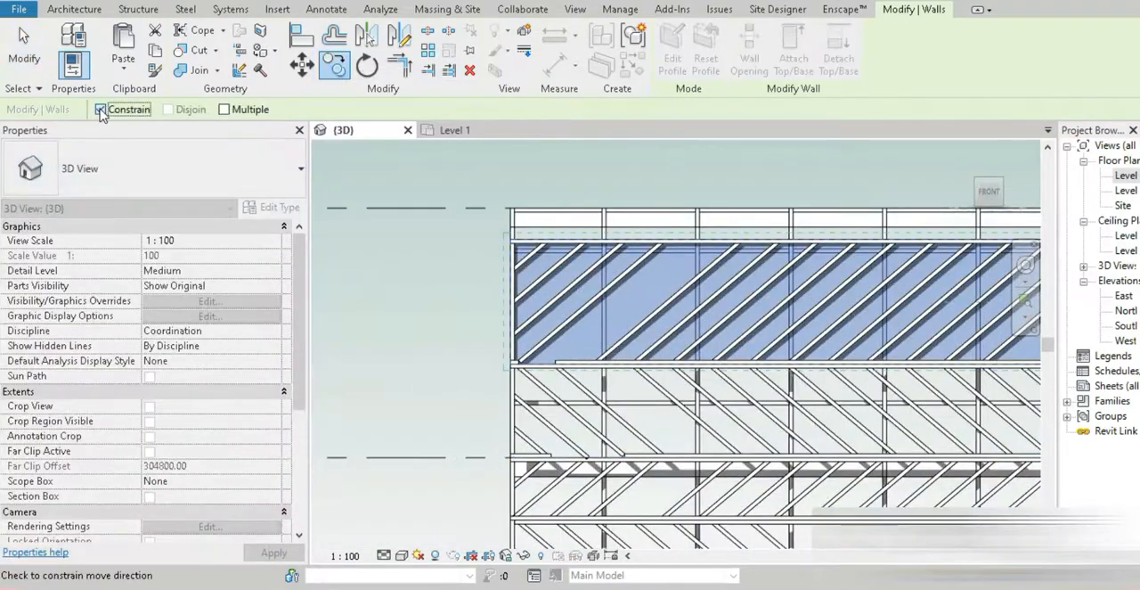
left_click(100, 110)
scroll(611, 351, "up", 6)
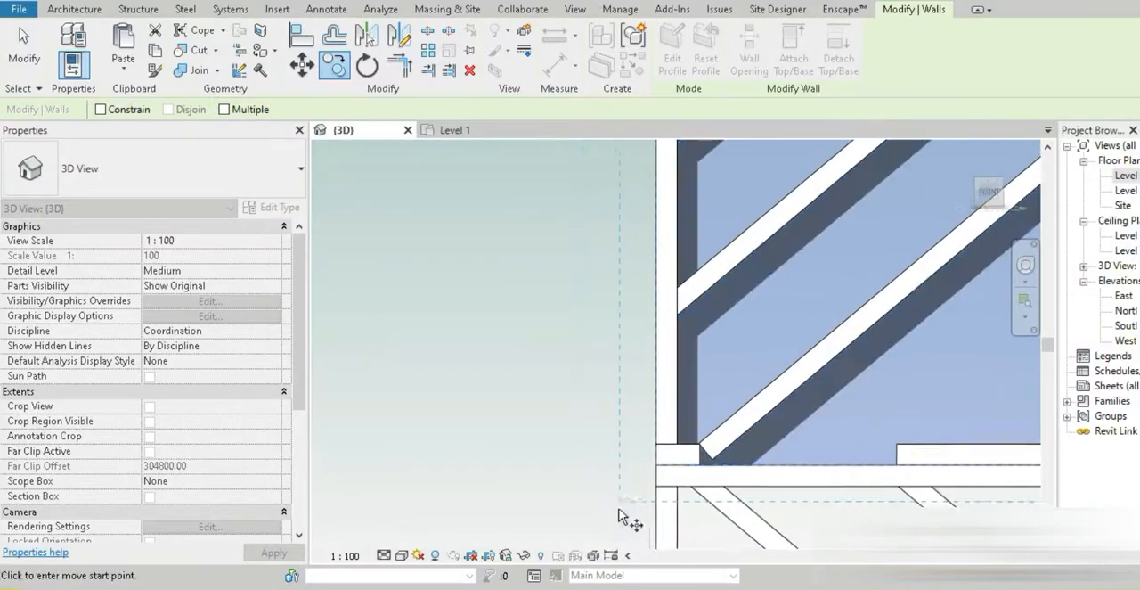
left_click(655, 466)
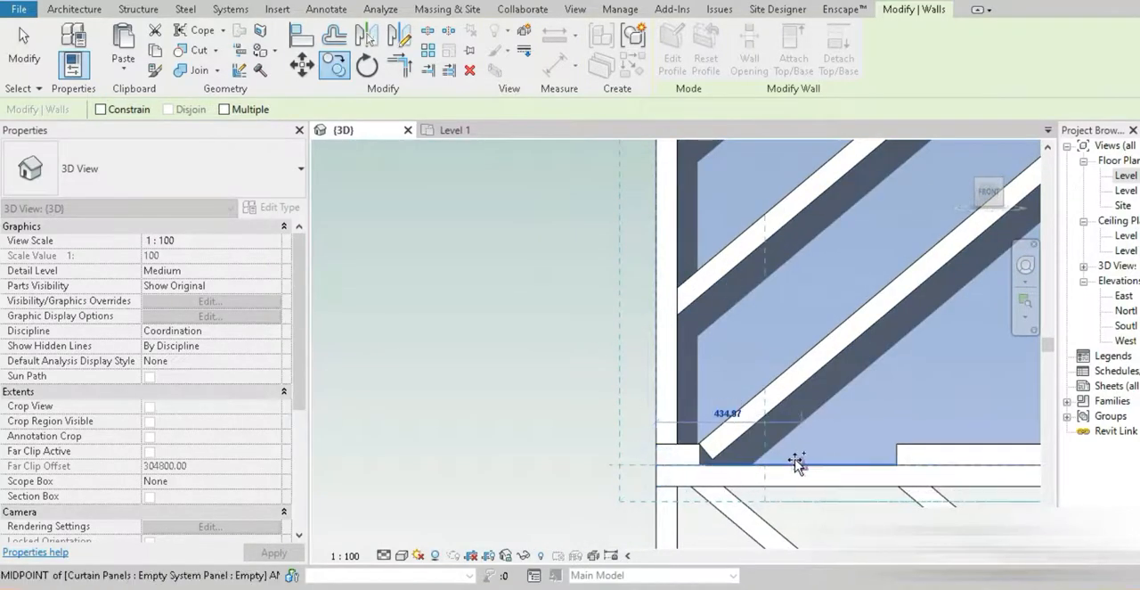
scroll(800, 460, "down", 3)
middle_click_drag(774, 400, 698, 536)
scroll(668, 326, "up", 3)
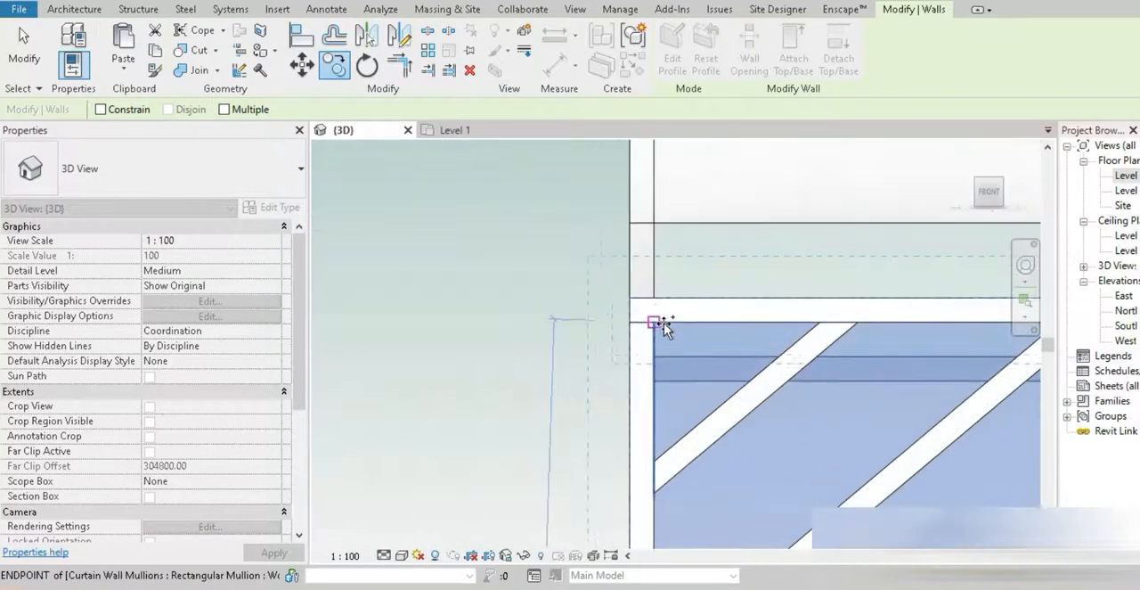
left_click(641, 356)
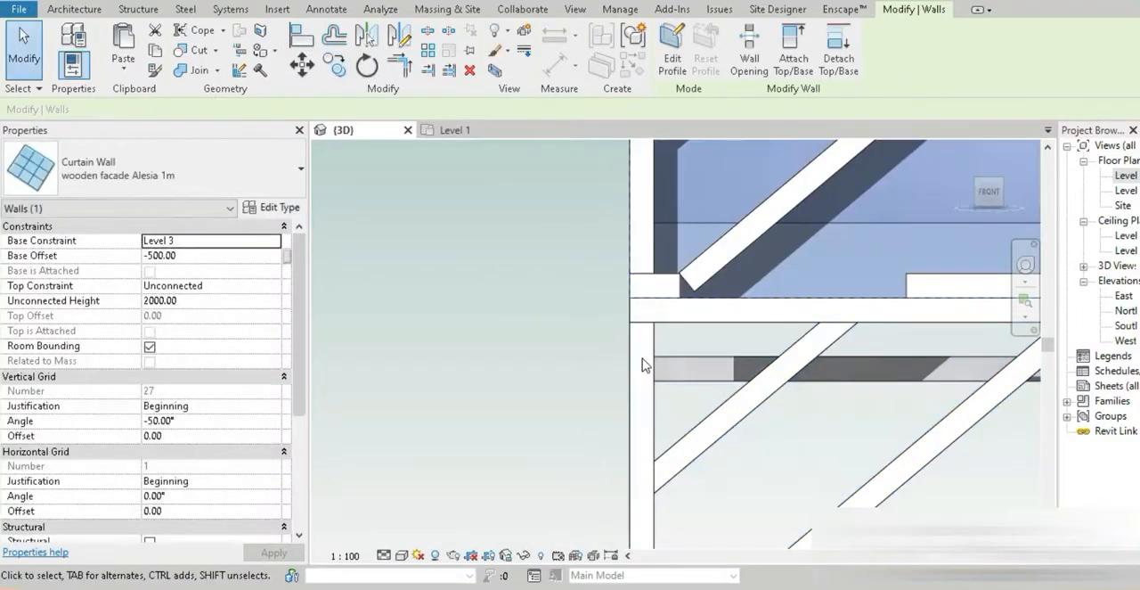
Set the unconnected height of the copied band on top of the facade to 1500 mm
scroll(646, 358, "down", 3)
scroll(647, 360, "down", 2)
middle_click_drag(730, 401, 628, 464, "shift")
middle_click_drag(930, 496, 728, 386)
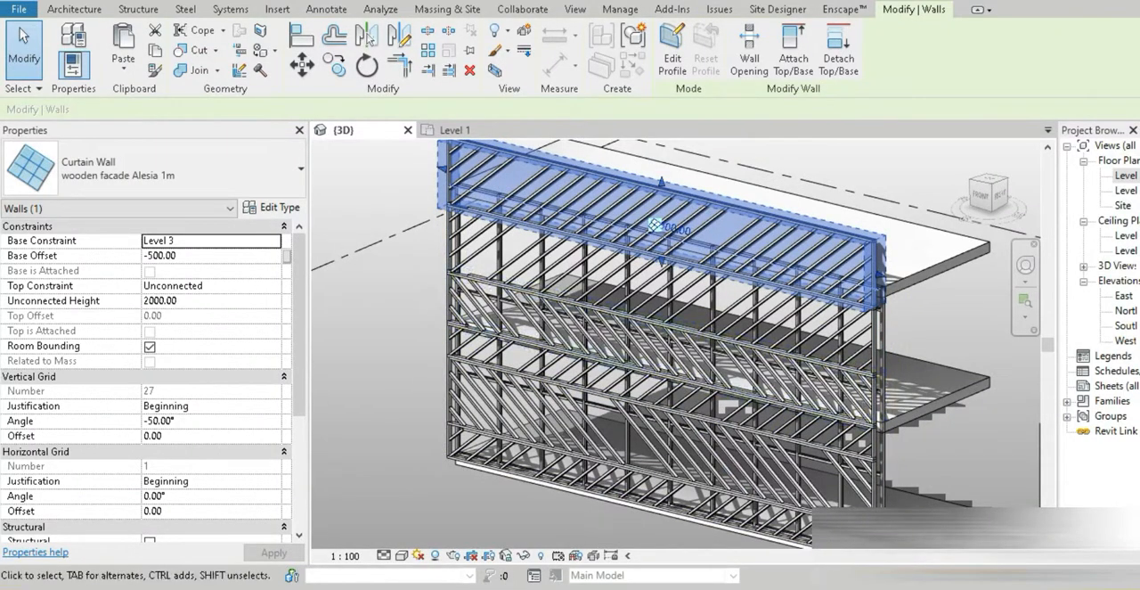
left_click(196, 301)
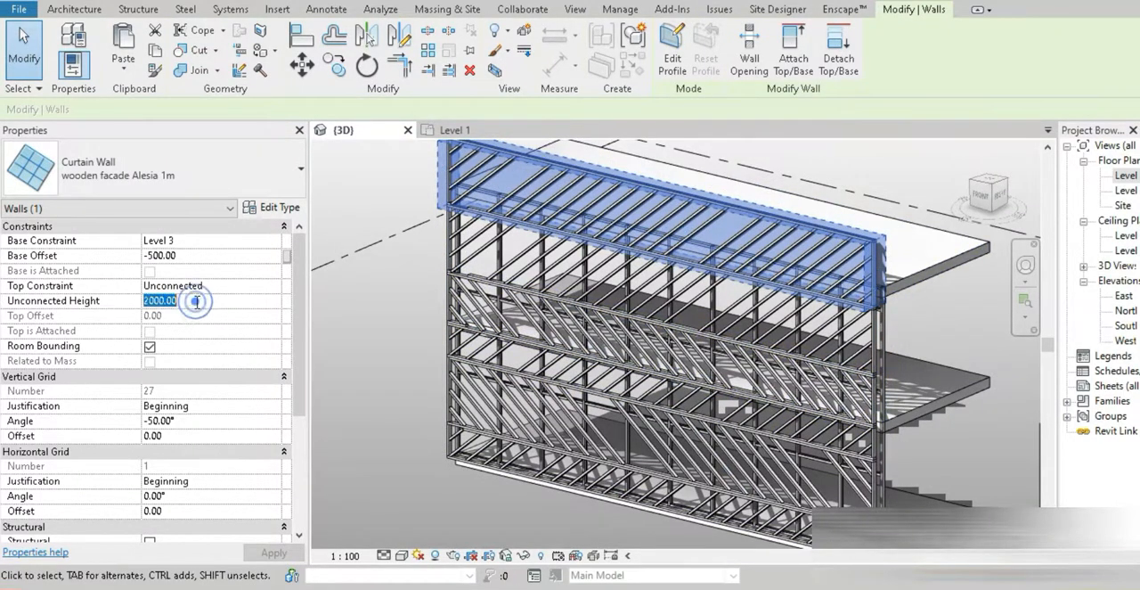
type("1500.00")
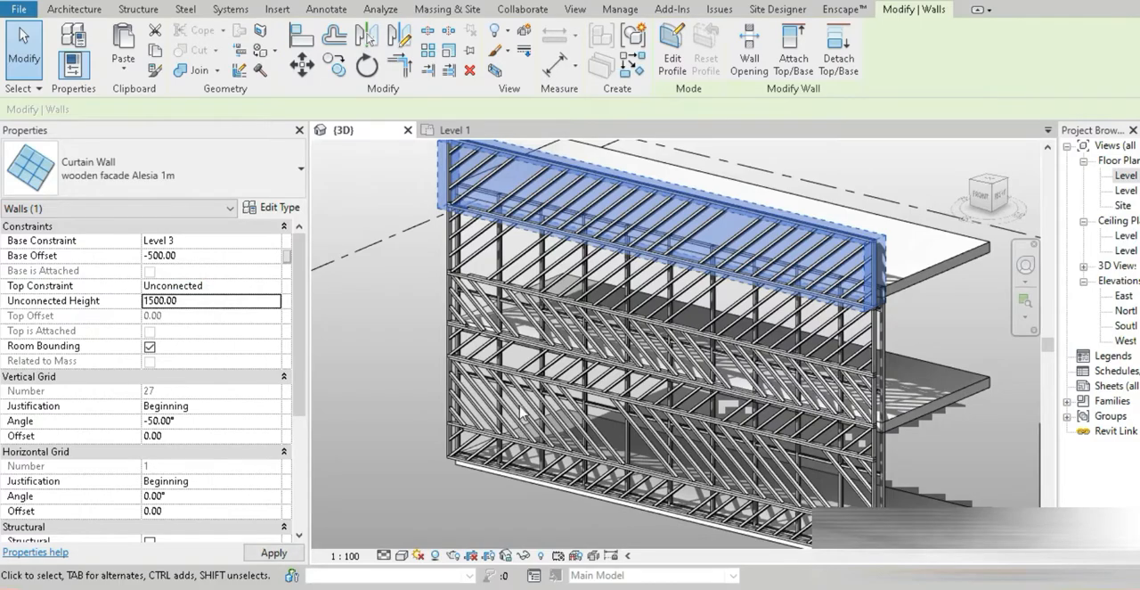
key("Return")
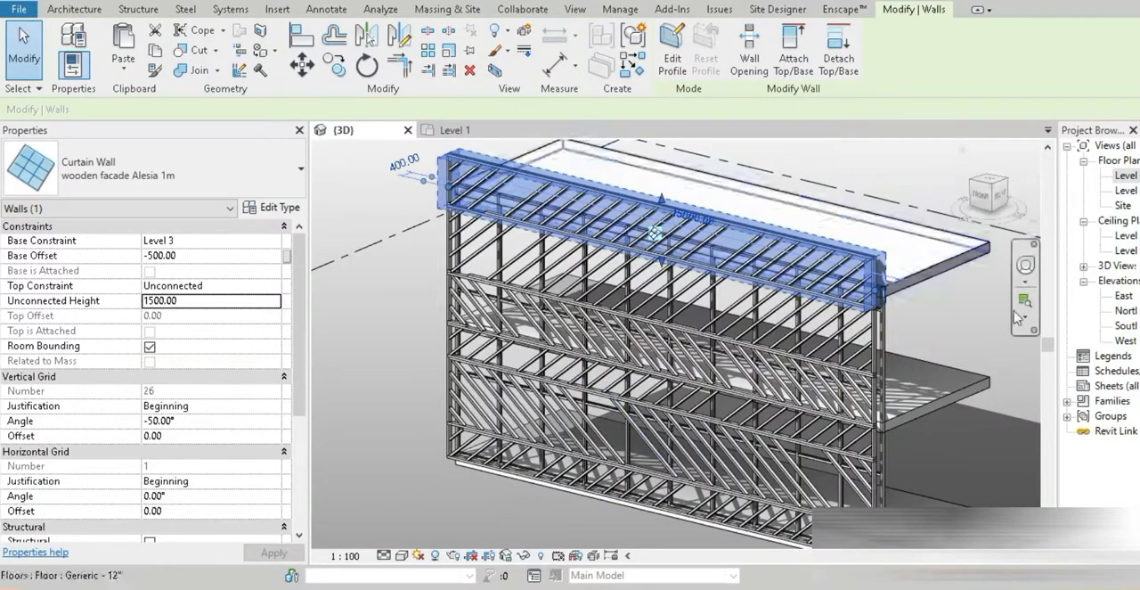
Copy the 1500 mm top band upward in the front view, from its lower-left corner to its upper-left corner
left_click(980, 196)
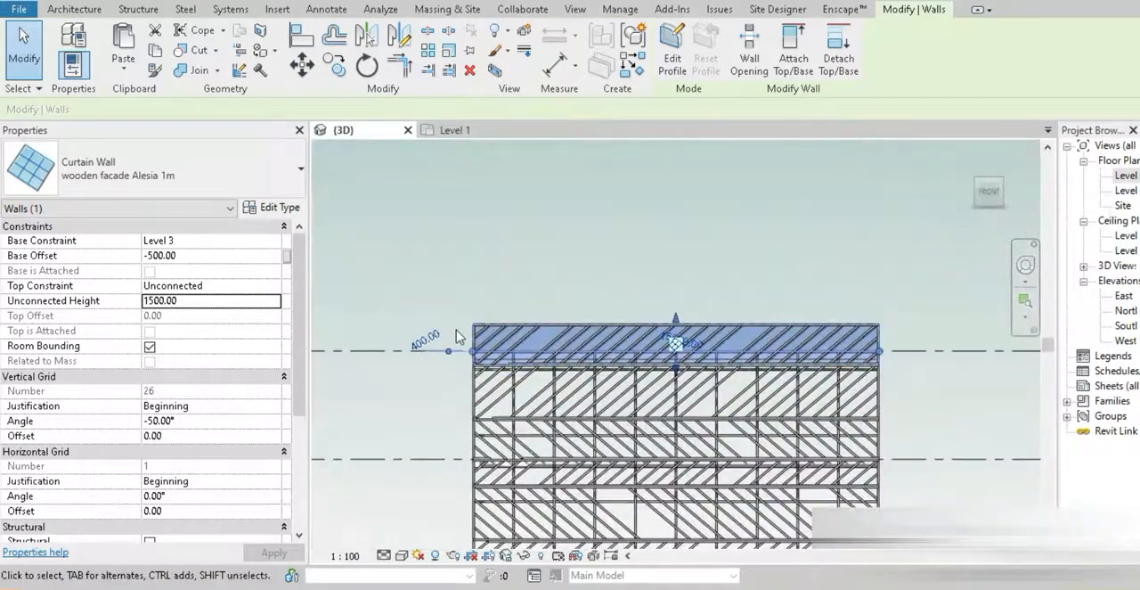
scroll(457, 335, "up", 5)
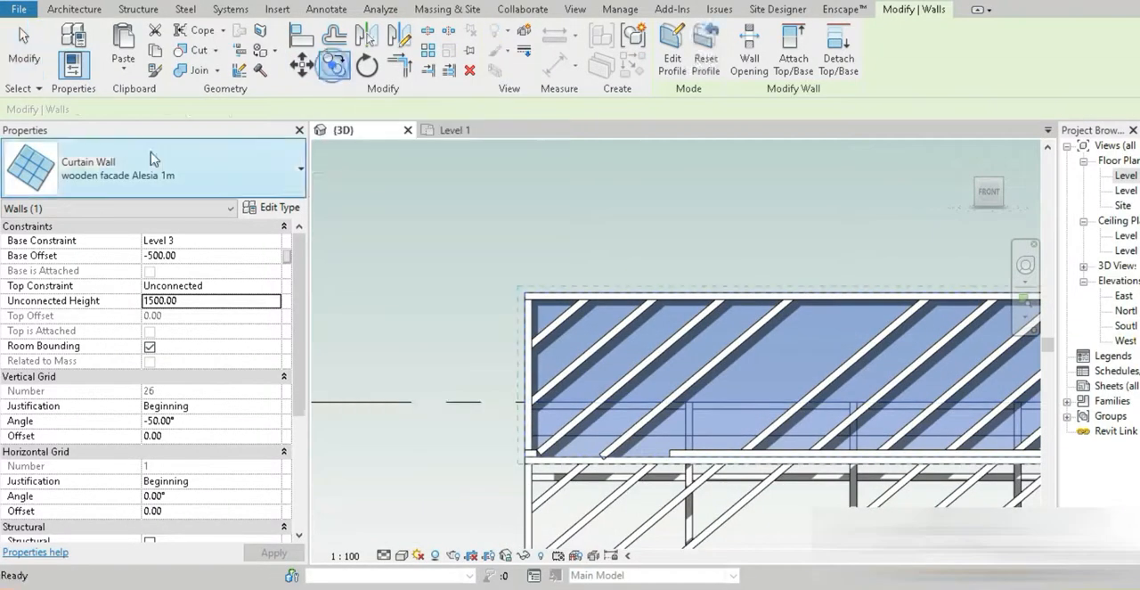
left_click(333, 68)
scroll(532, 476, "up", 3)
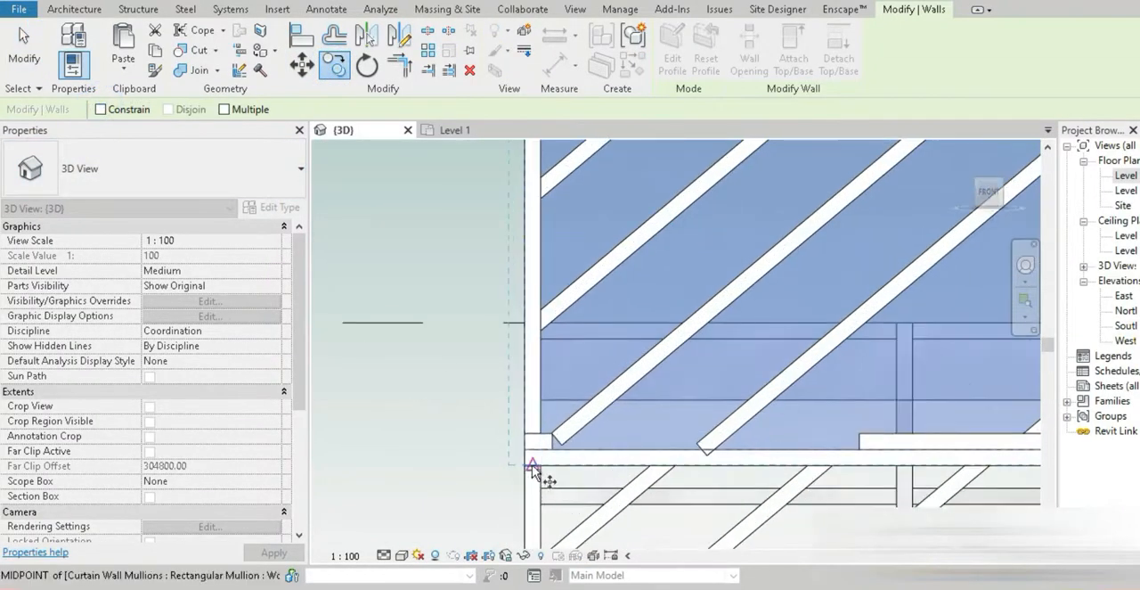
left_click(526, 454)
scroll(526, 453, "down", 4)
middle_click_drag(532, 405, 538, 516)
scroll(535, 442, "up", 4)
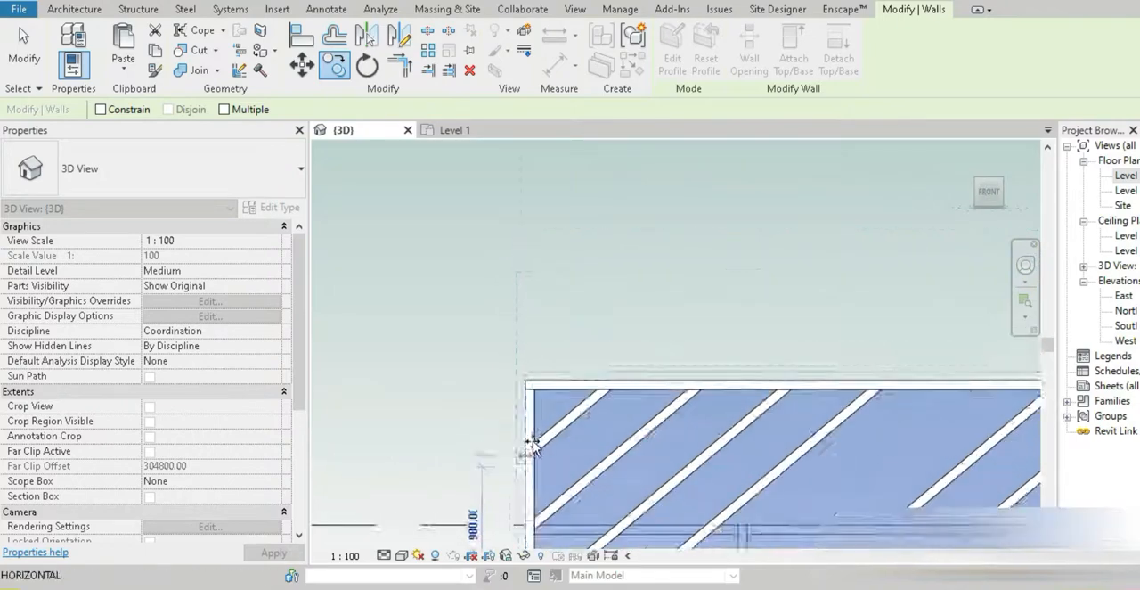
left_click(526, 332)
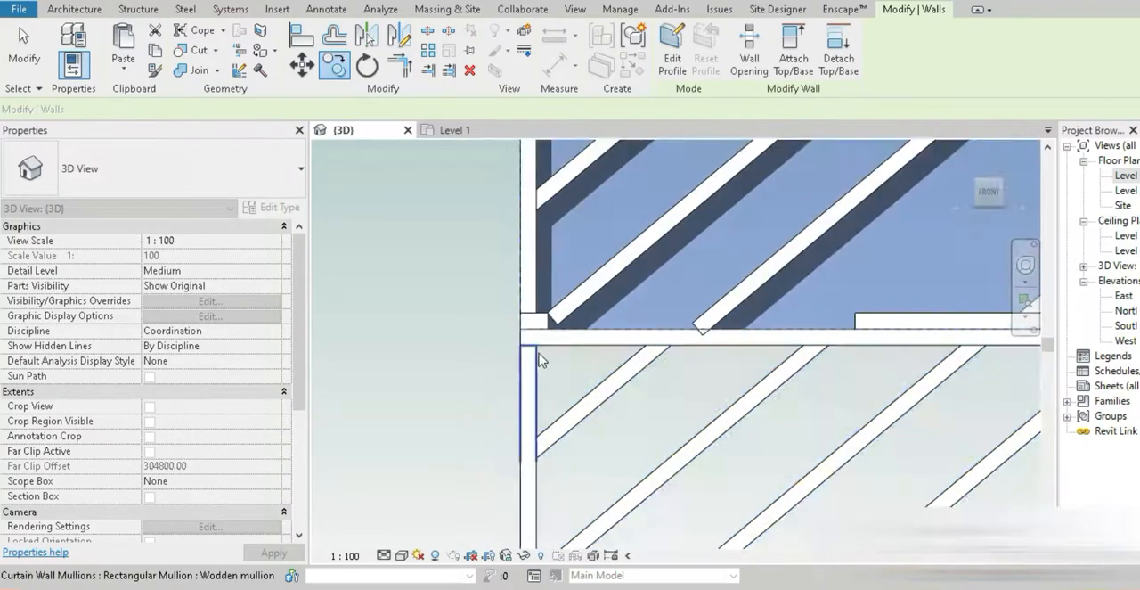
Set the unconnected height of the newly copied topmost band above Level 3 to 1000 mm
scroll(539, 357, "down", 5)
middle_click_drag(545, 359, 578, 403, "shift")
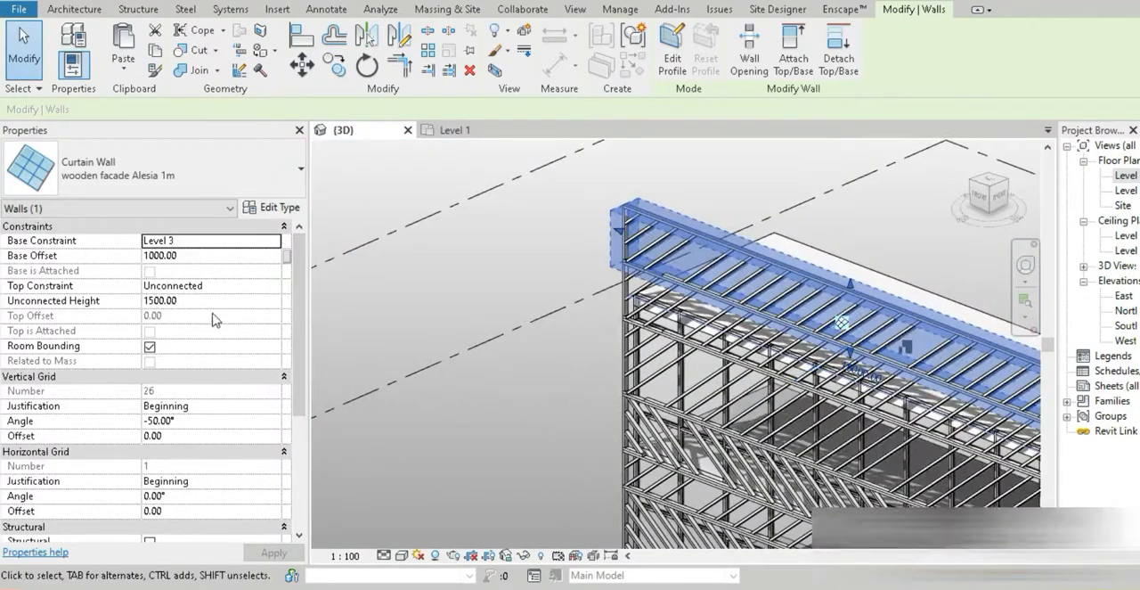
left_click(197, 300)
double_click(198, 300)
type("10")
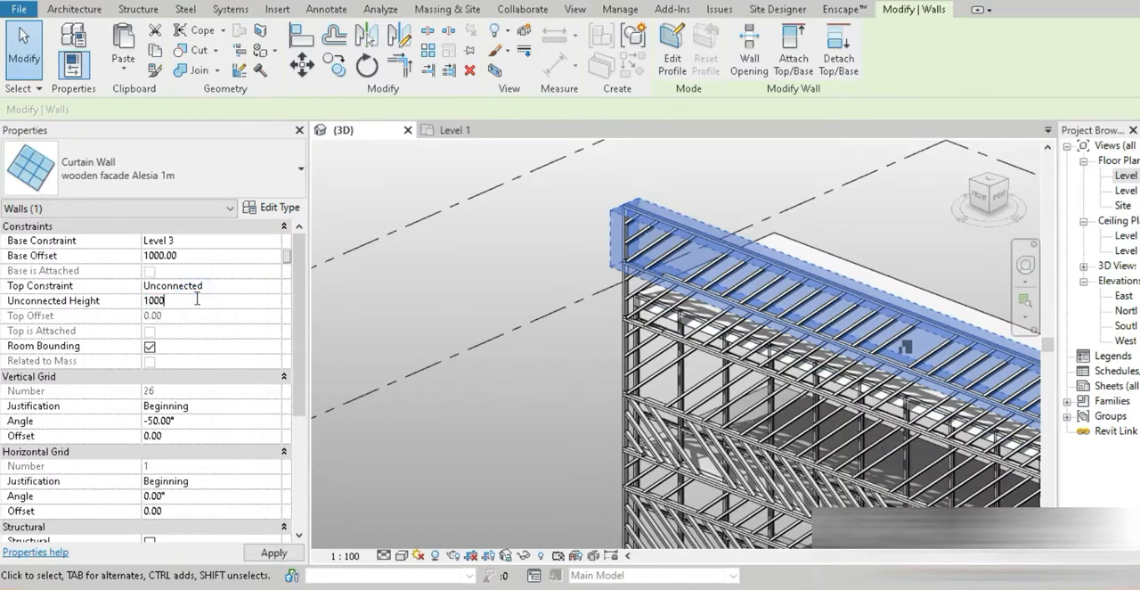
type("00")
key("Return")
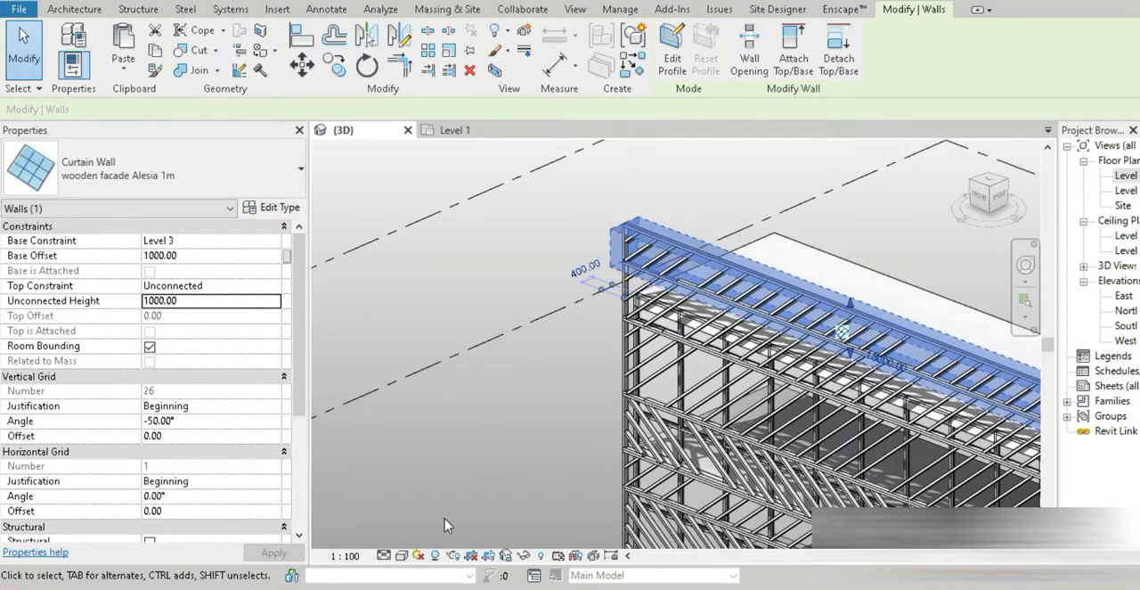
Copy the 1000 mm topmost band upward in the front view from its lower-left corner to its upper-left corner, with Constrain off
middle_click_drag(503, 405, 481, 463, "shift")
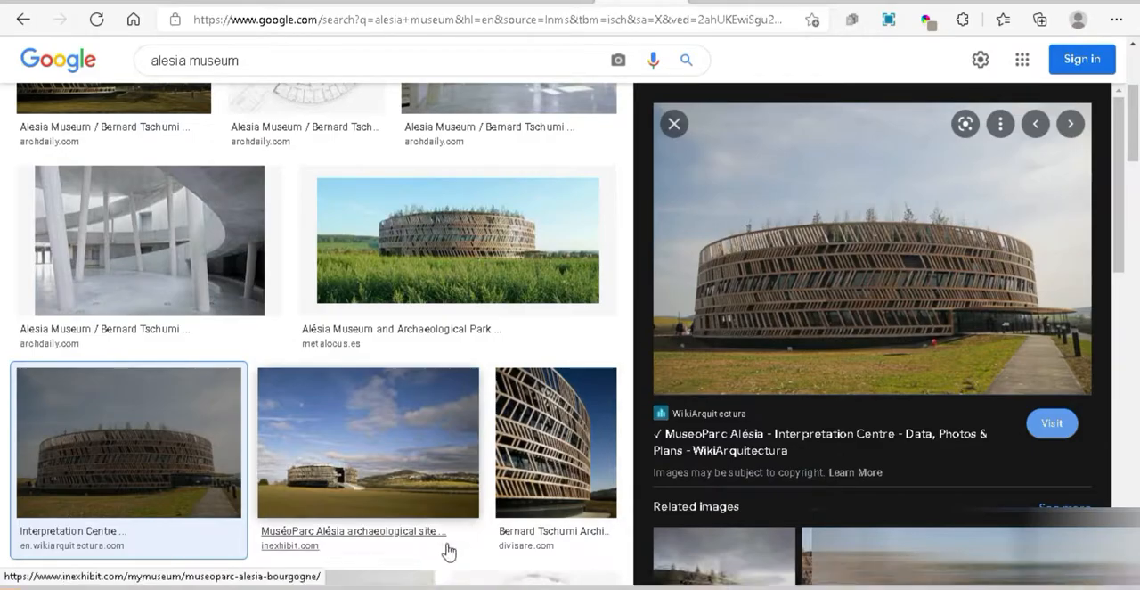
left_click(421, 588)
left_click(984, 198)
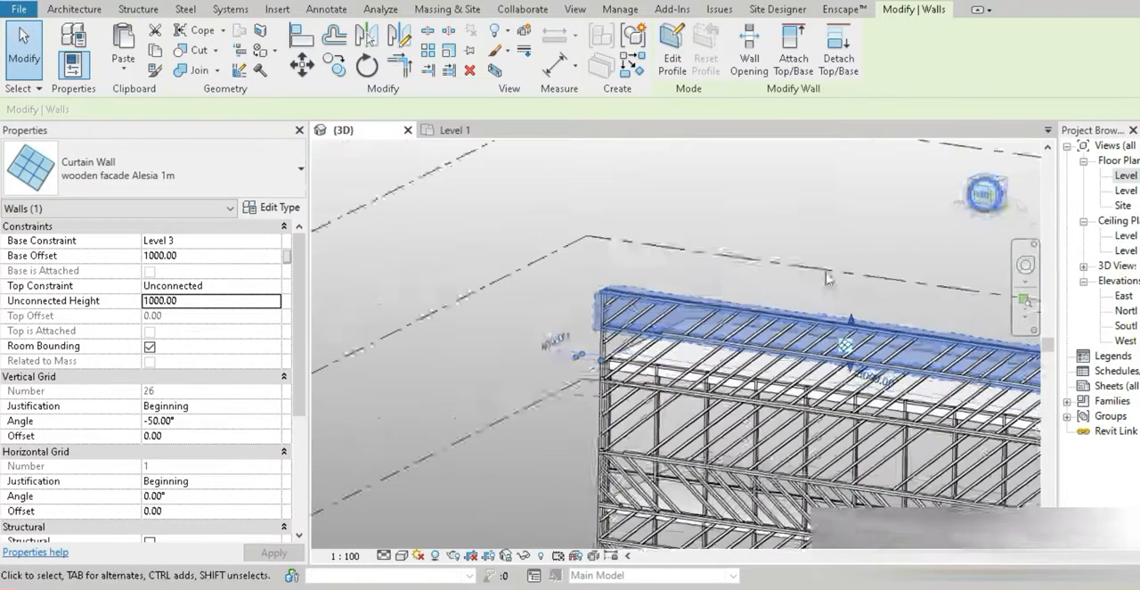
left_click(334, 64)
scroll(428, 445, "up", 4)
scroll(455, 439, "up", 2)
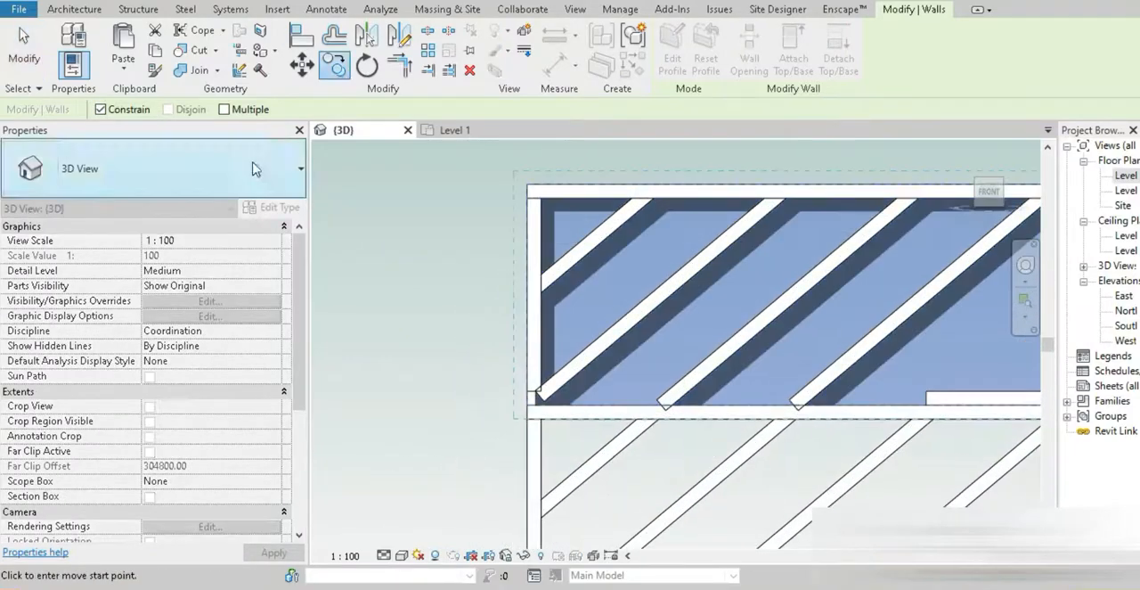
left_click(100, 109)
scroll(529, 406, "up", 3)
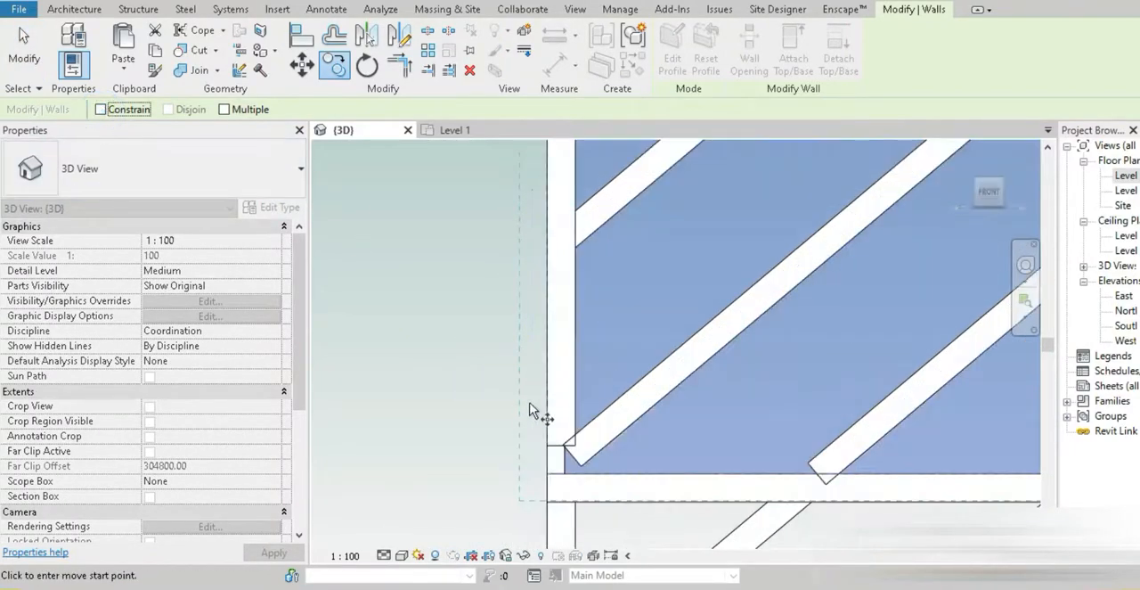
left_click(545, 473)
scroll(546, 473, "down", 3)
middle_click_drag(557, 269, 548, 401)
scroll(548, 400, "up", 2)
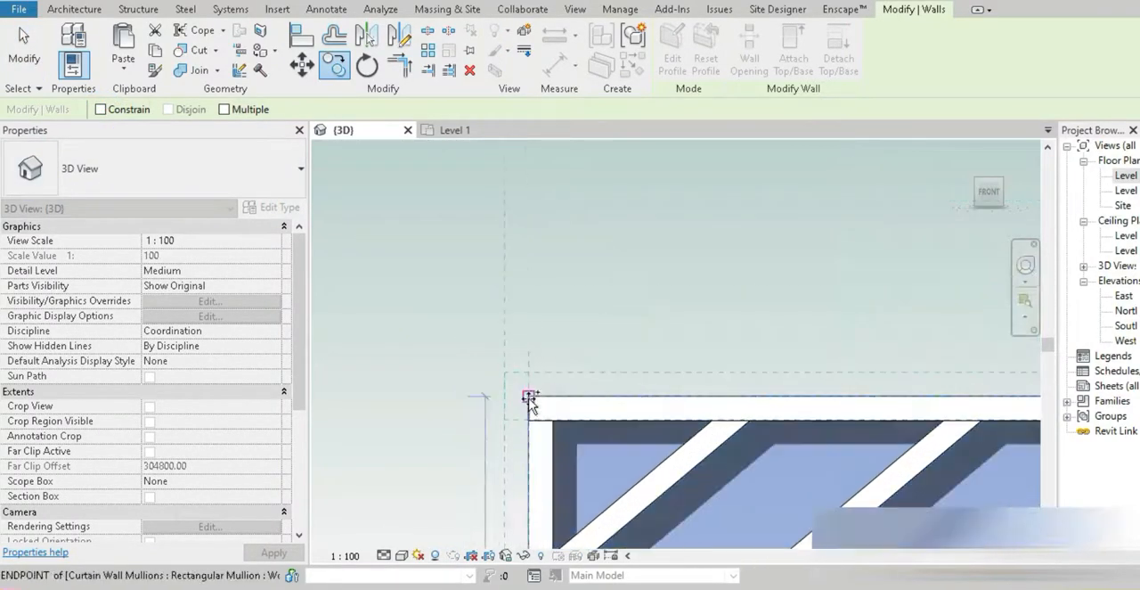
left_click(528, 397)
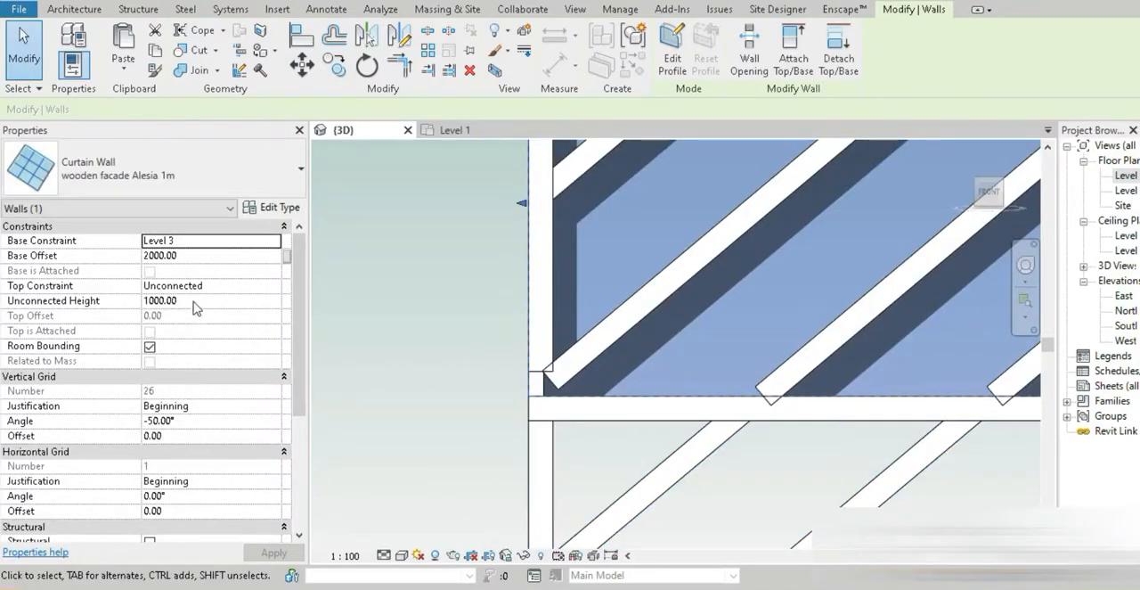
Set the unconnected height of the newly copied topmost band to 2000 mm
left_click(193, 301)
type("20")
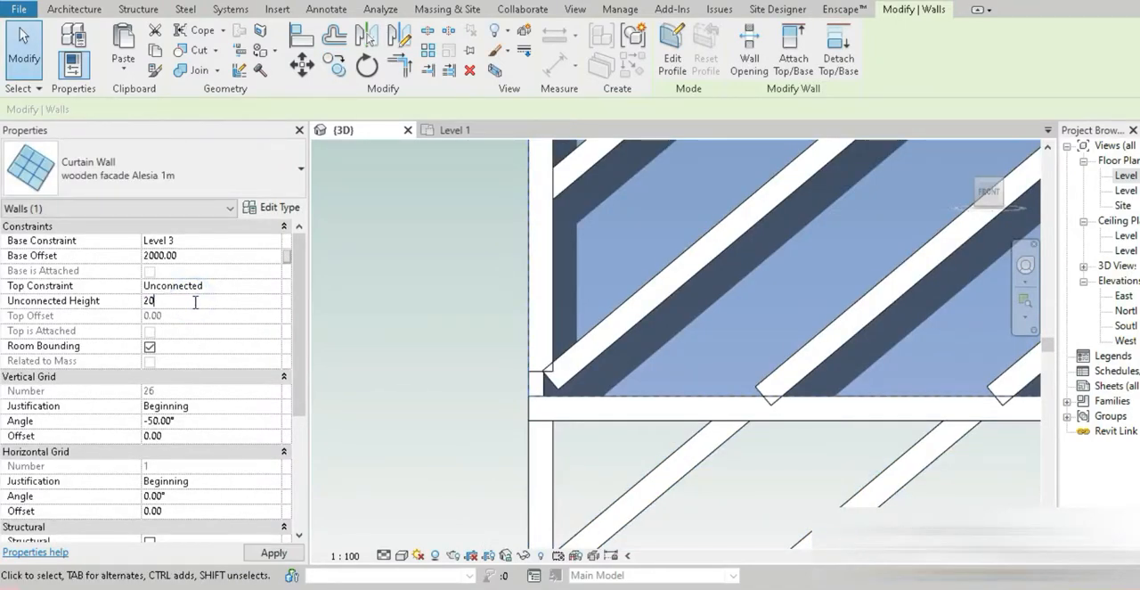
type("00.0")
key("BackSpace")
key("Return")
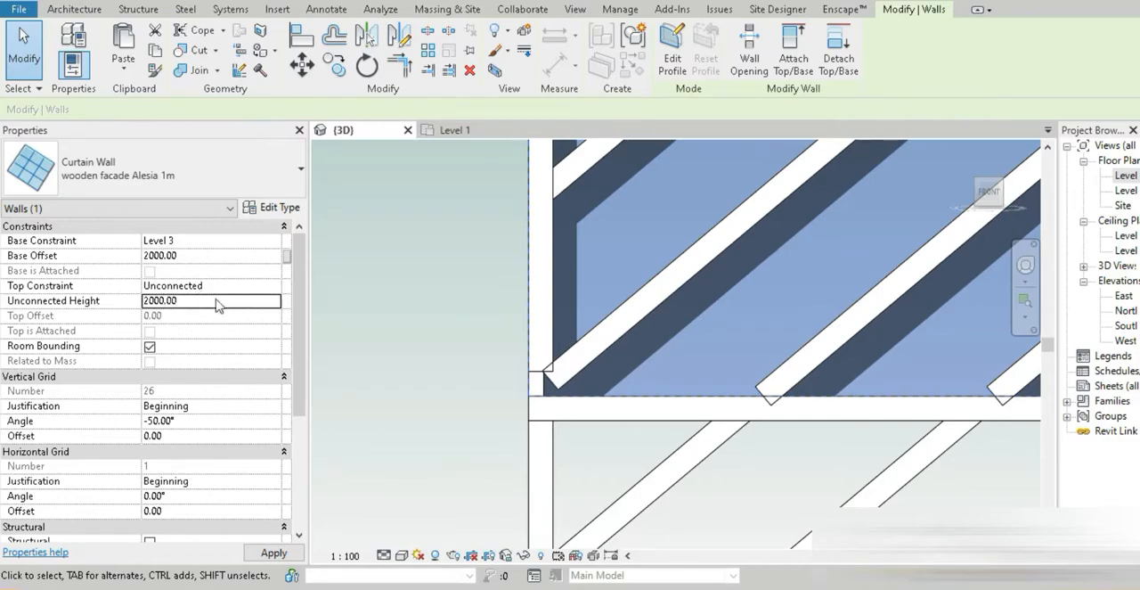
Set the vertical grid angle of the 2000 mm topmost band to 50° to reverse its mullion slant
scroll(548, 321, "down", 5)
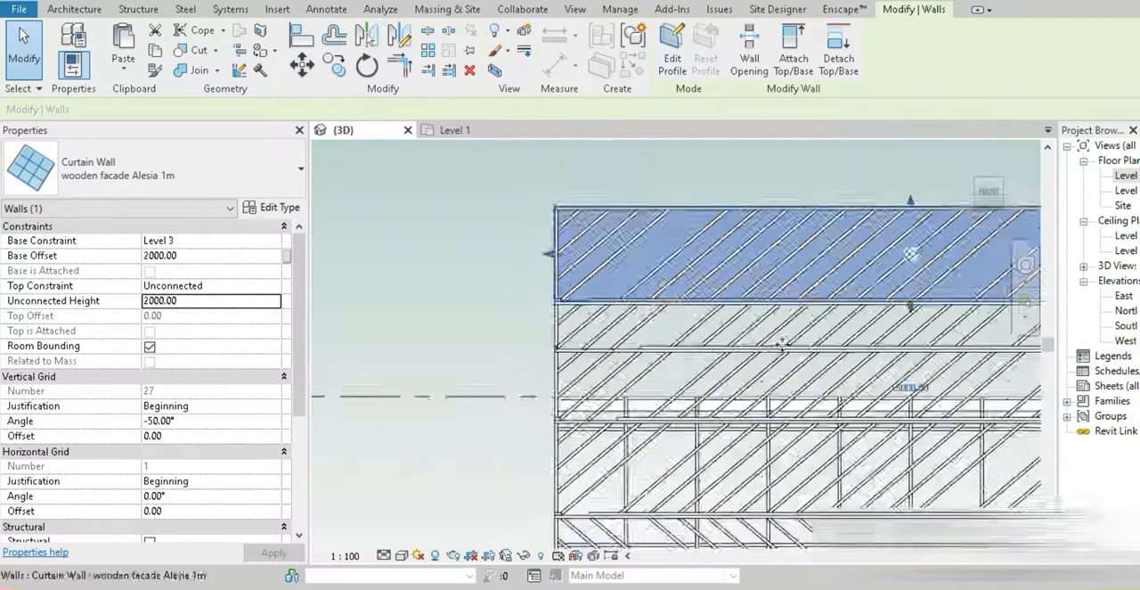
middle_click_drag(784, 343, 601, 405, "shift")
middle_click_drag(602, 405, 329, 312)
left_click(1018, 358)
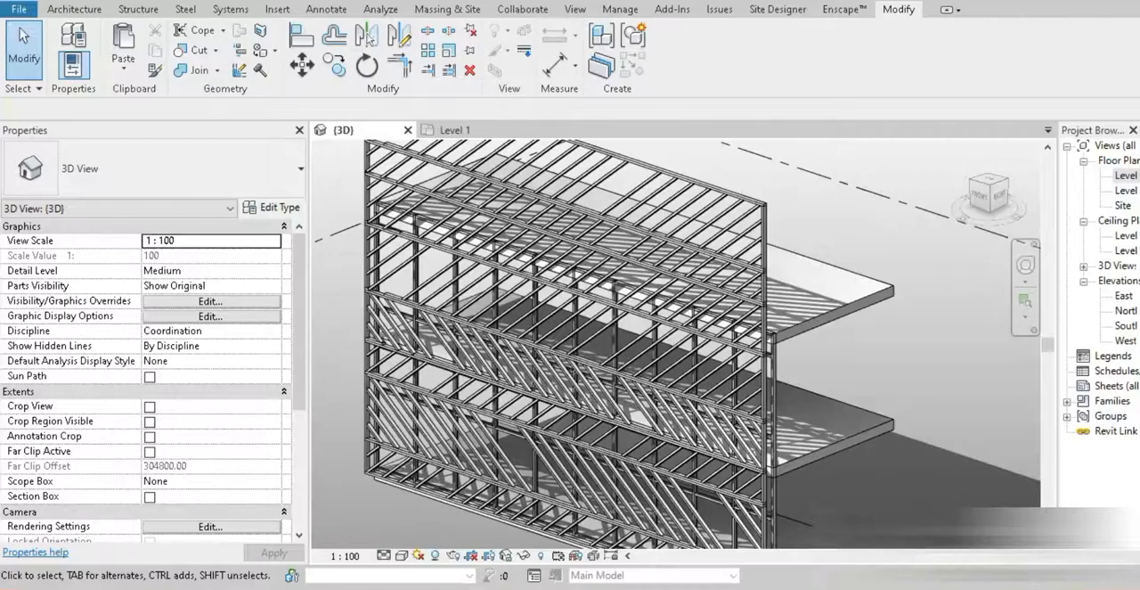
left_click(768, 229)
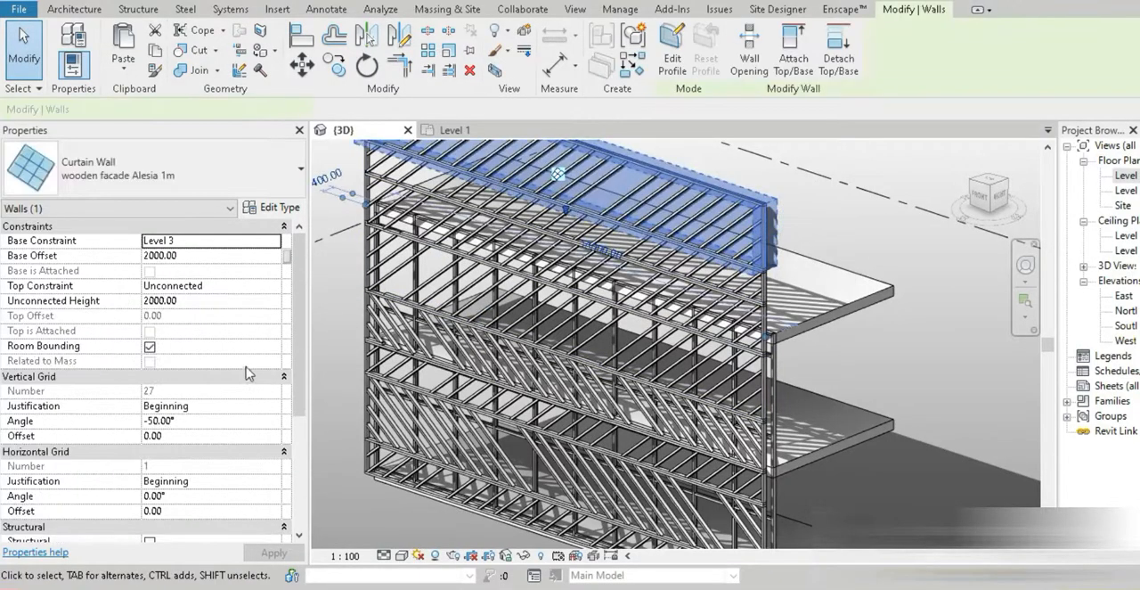
left_click(190, 421)
type("50")
key("Return")
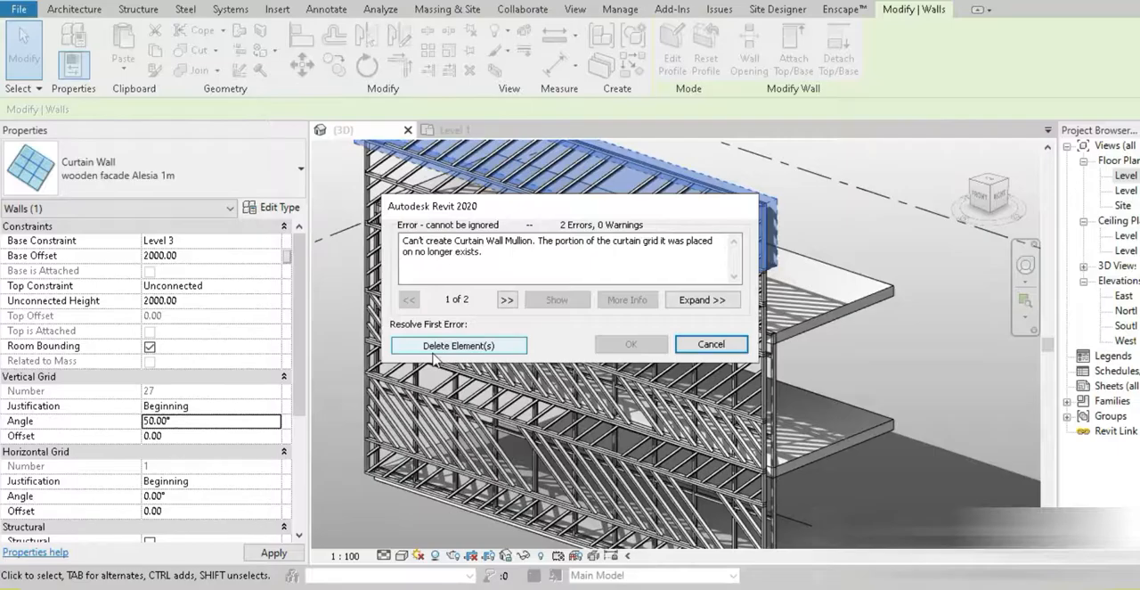
left_click(432, 347)
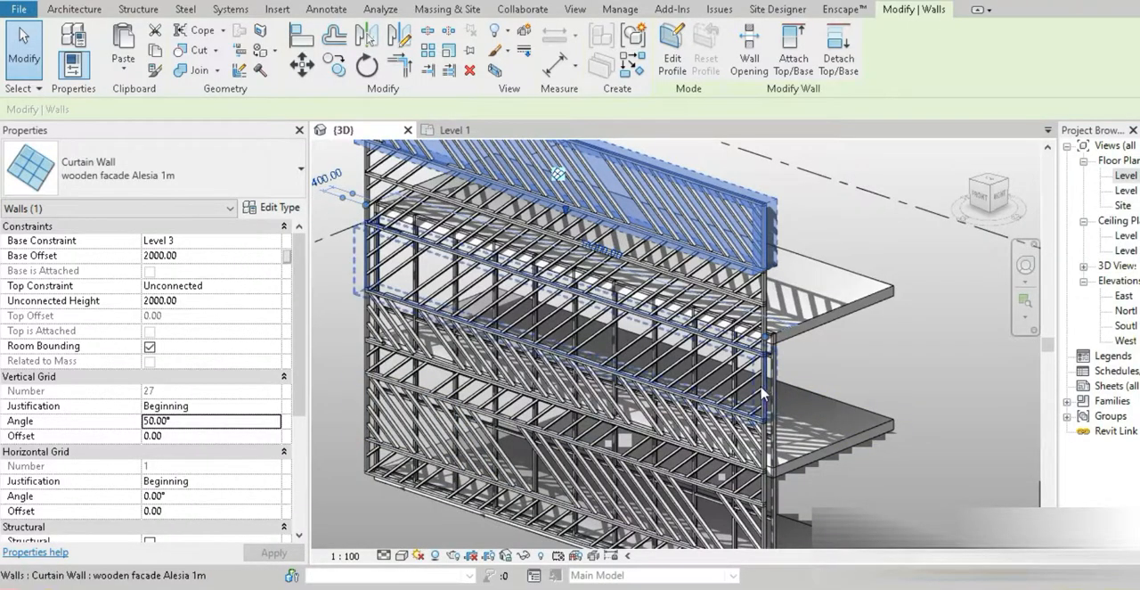
Set the vertical grid angle of the 2000 mm band 1500 mm above Level 2 to 50°, deleting the mullions that cannot be created
scroll(762, 392, "up", 6)
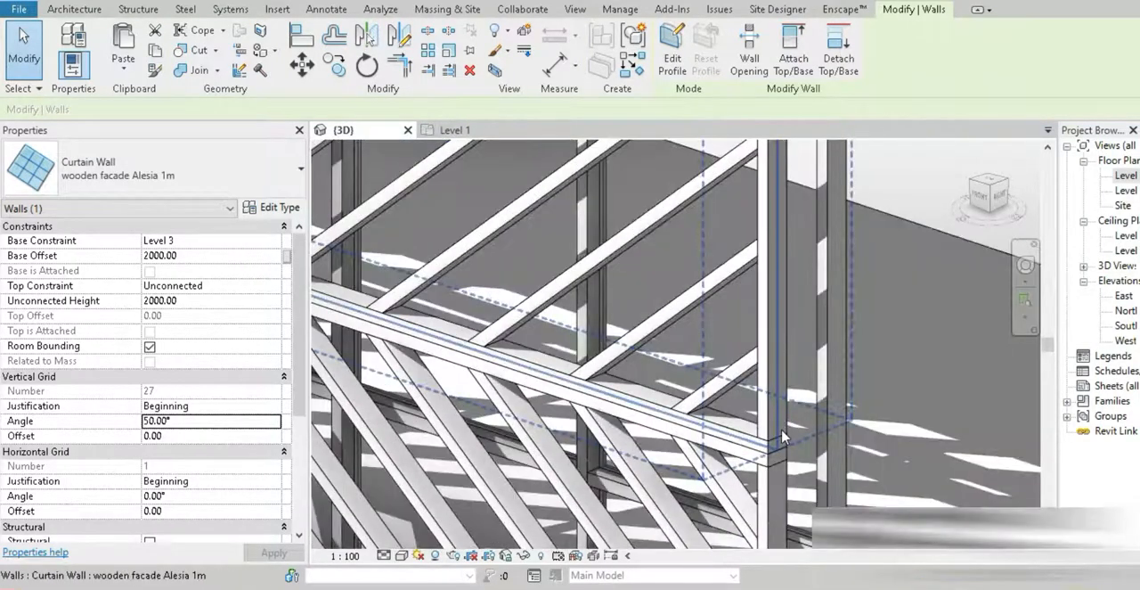
left_click(782, 437)
left_click(223, 421)
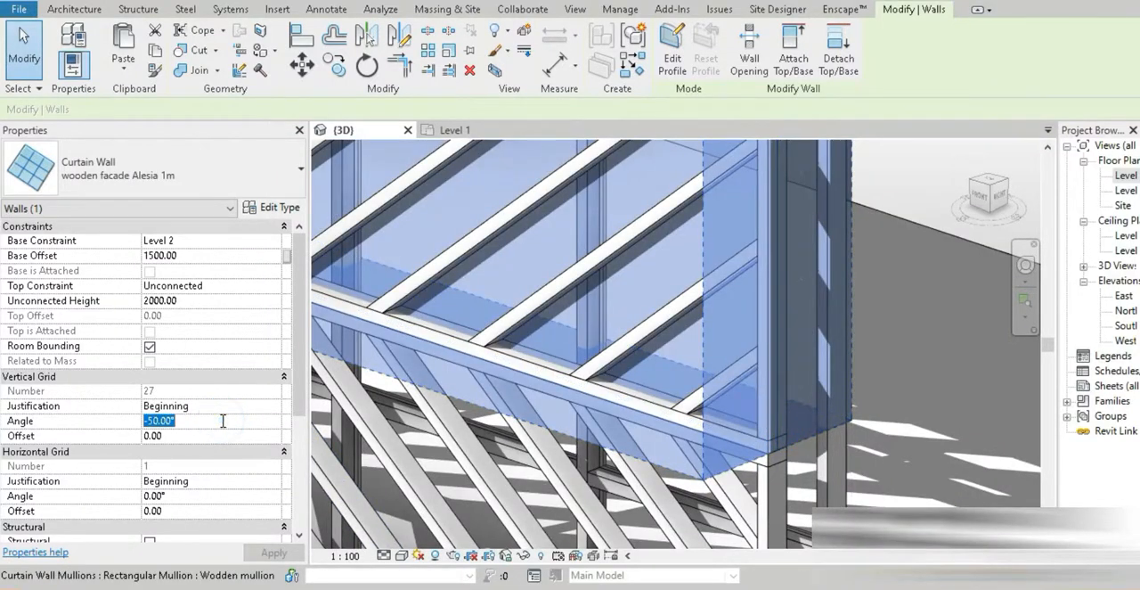
type("50")
key("Return")
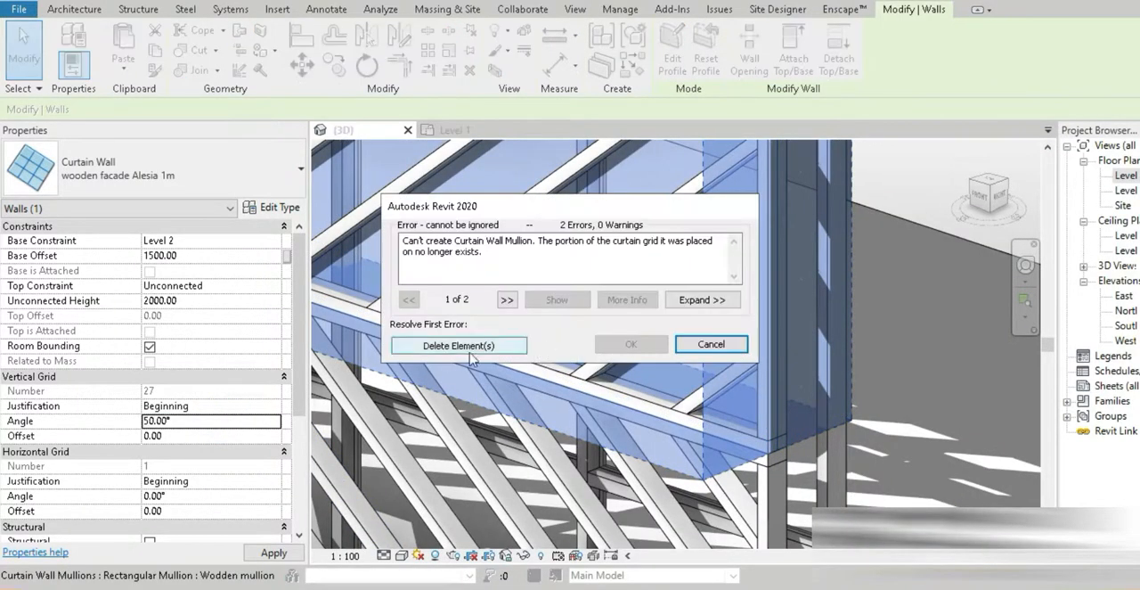
left_click(470, 353)
scroll(463, 340, "down", 3)
middle_click_drag(463, 340, 466, 240)
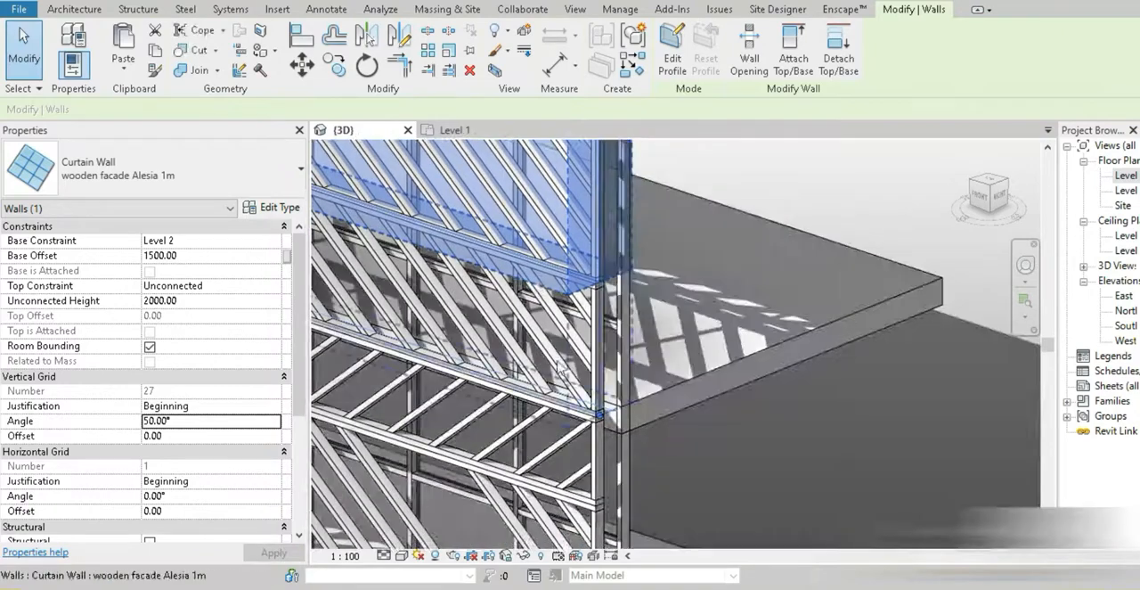
Set the vertical grid angle of the 1500 mm band starting at Level 2 to -50°
left_click(548, 366)
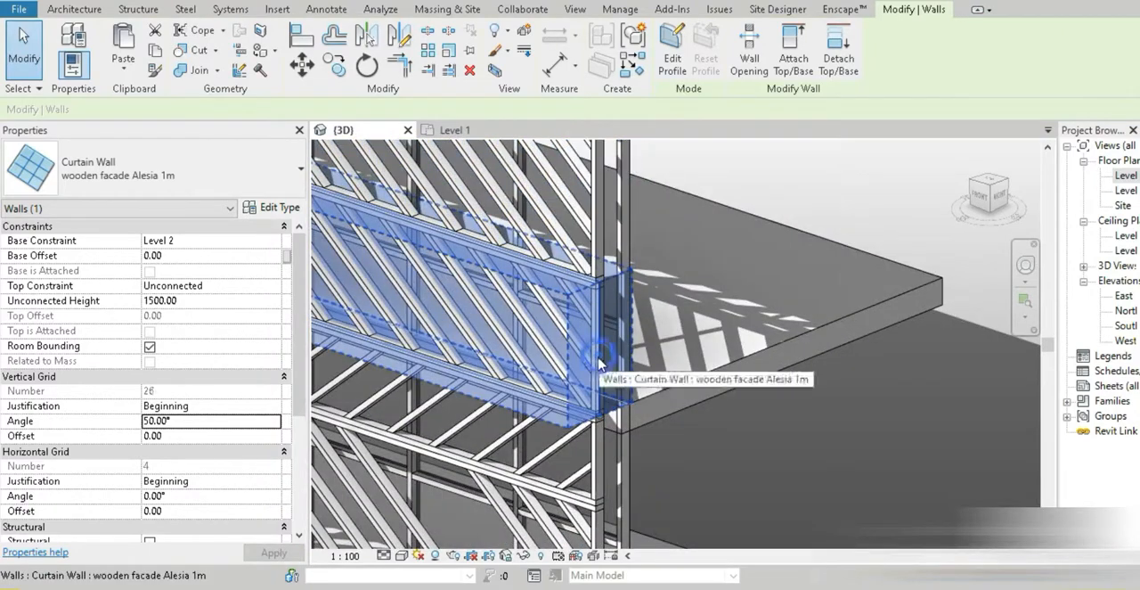
double_click(196, 422)
type("-50")
key("Return")
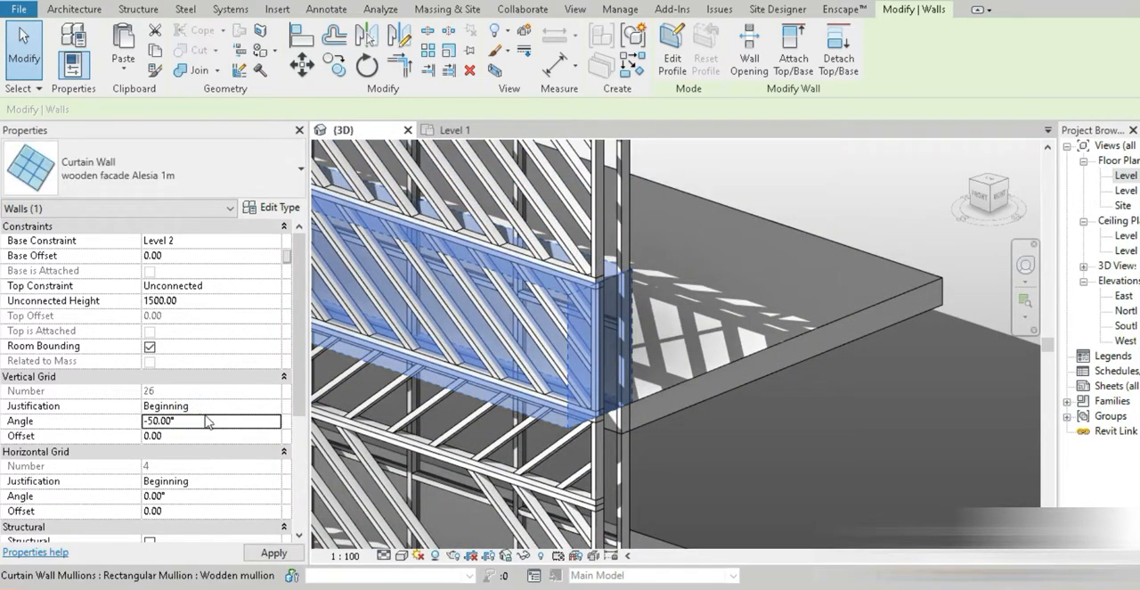
Compare the slant directions of the whole facade's bands with the Alesia Museum reference photo in the browser
scroll(451, 370, "down", 5)
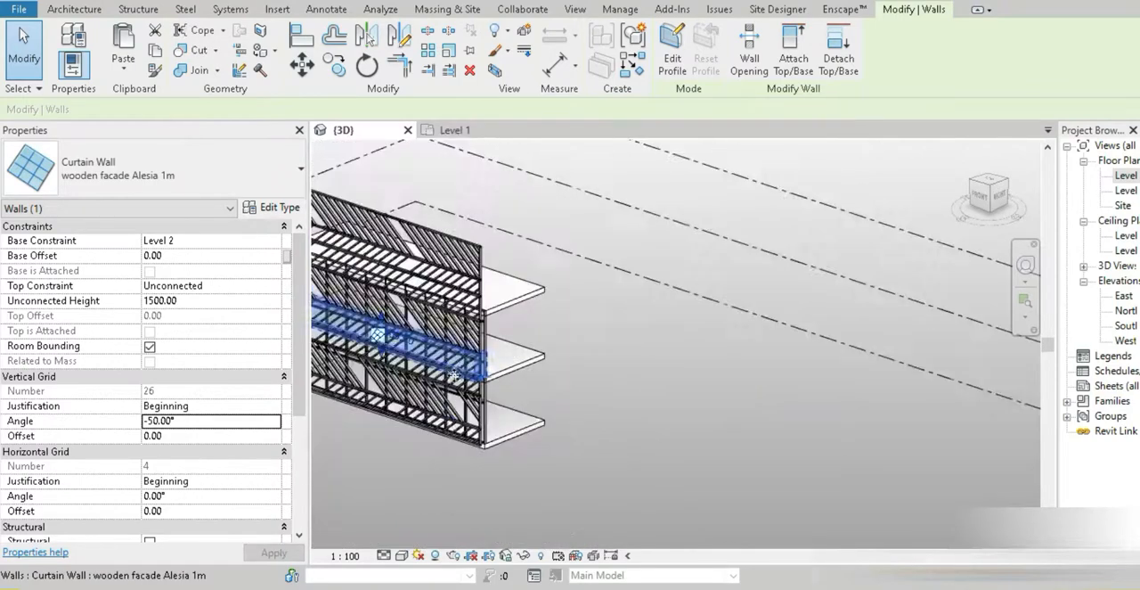
middle_click_drag(455, 426, 530, 423, "shift")
middle_click_drag(530, 424, 798, 411)
scroll(619, 293, "up", 3)
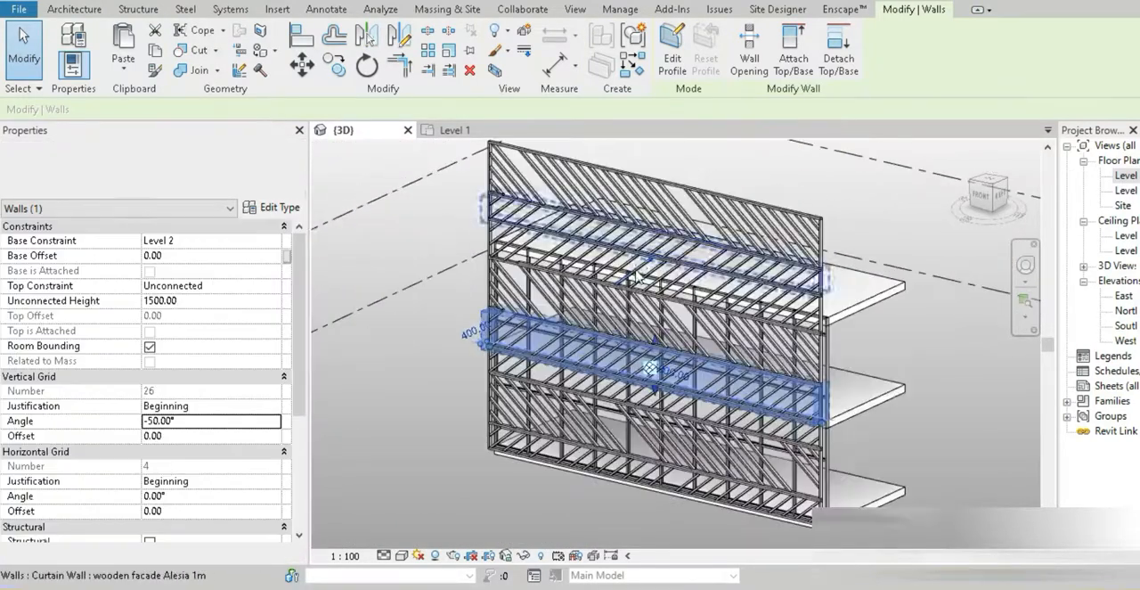
scroll(666, 233, "up", 4)
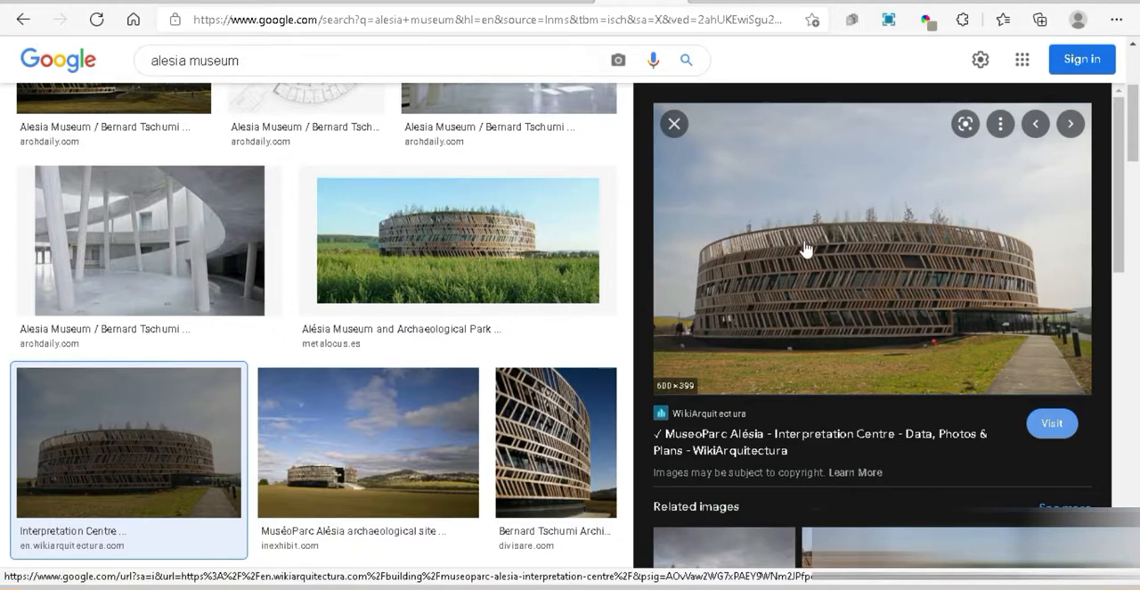
left_click(387, 587)
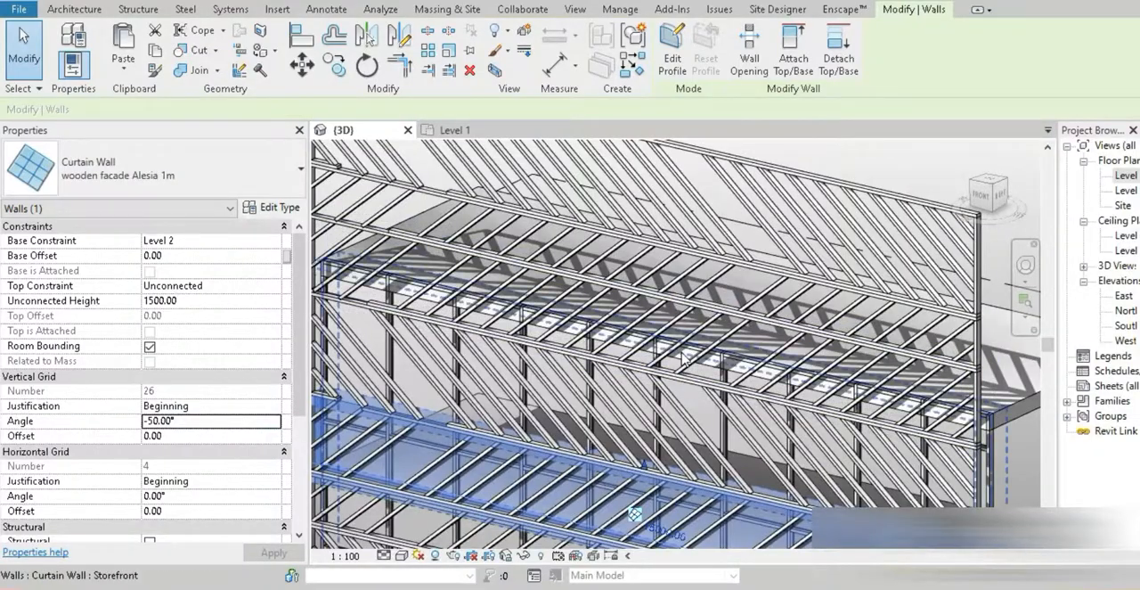
Set the vertical grid angle of the 1500 mm band with a -500 mm base offset from Level 3 to 50°
scroll(677, 341, "down", 1)
scroll(953, 417, "up", 5)
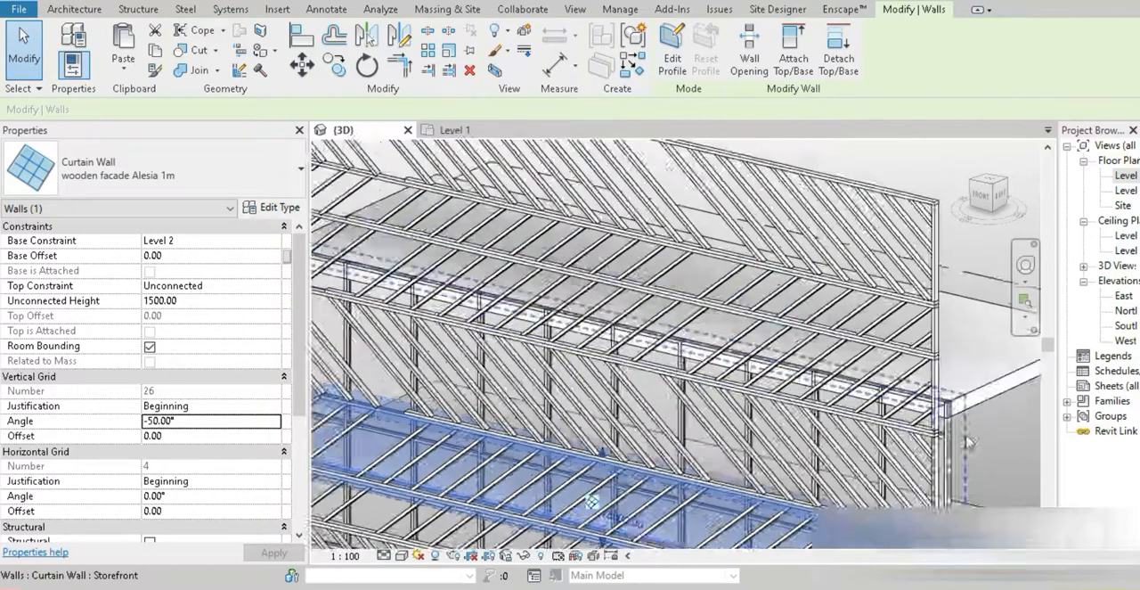
scroll(952, 417, "down", 1)
left_click(871, 415)
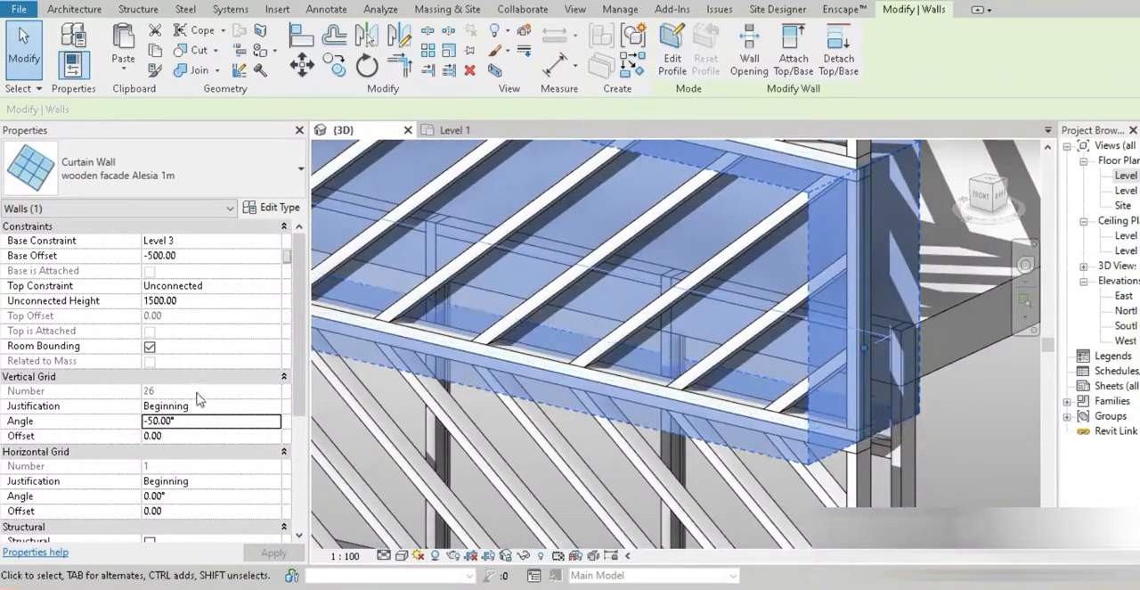
left_click(191, 421)
type("50")
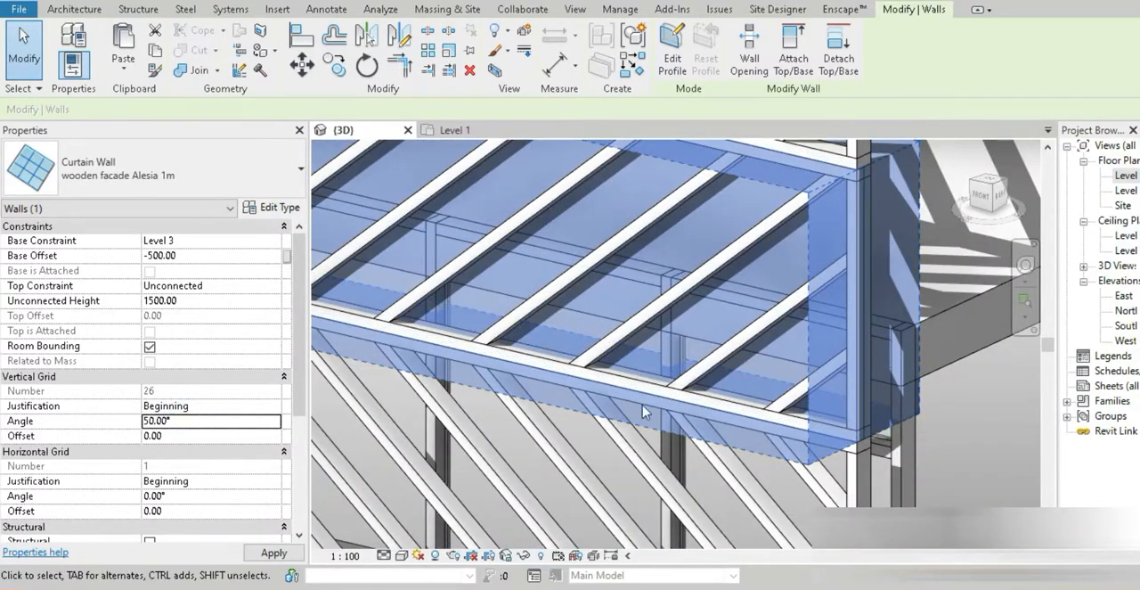
left_click(445, 345)
Set the vertical grid angle of the 2000 mm band directly below the Level 3 band to -50°
scroll(692, 322, "up", 2)
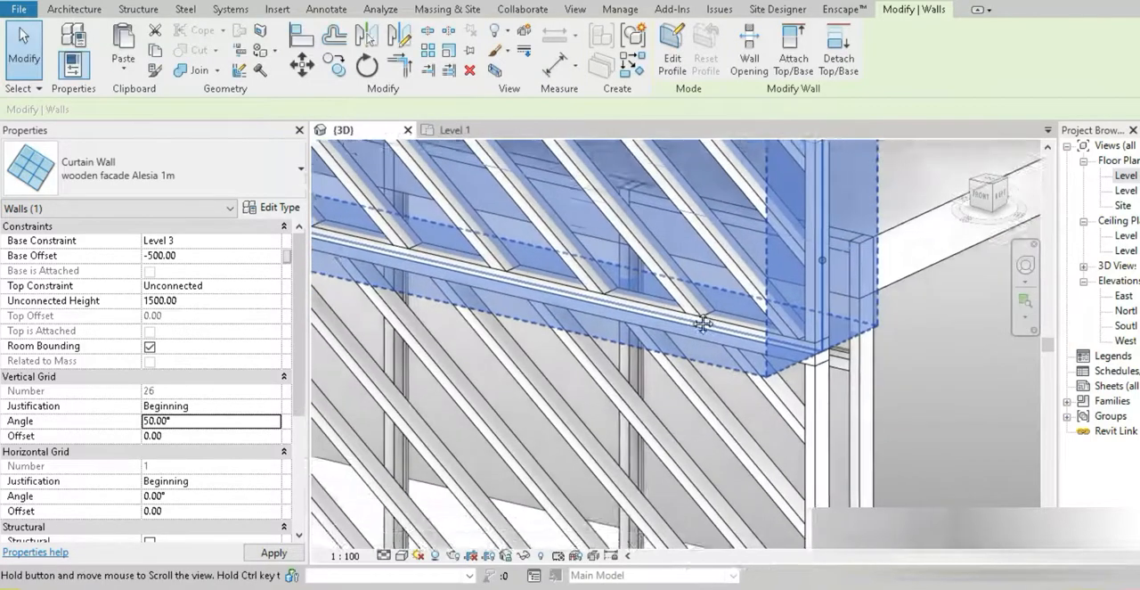
left_click(830, 348)
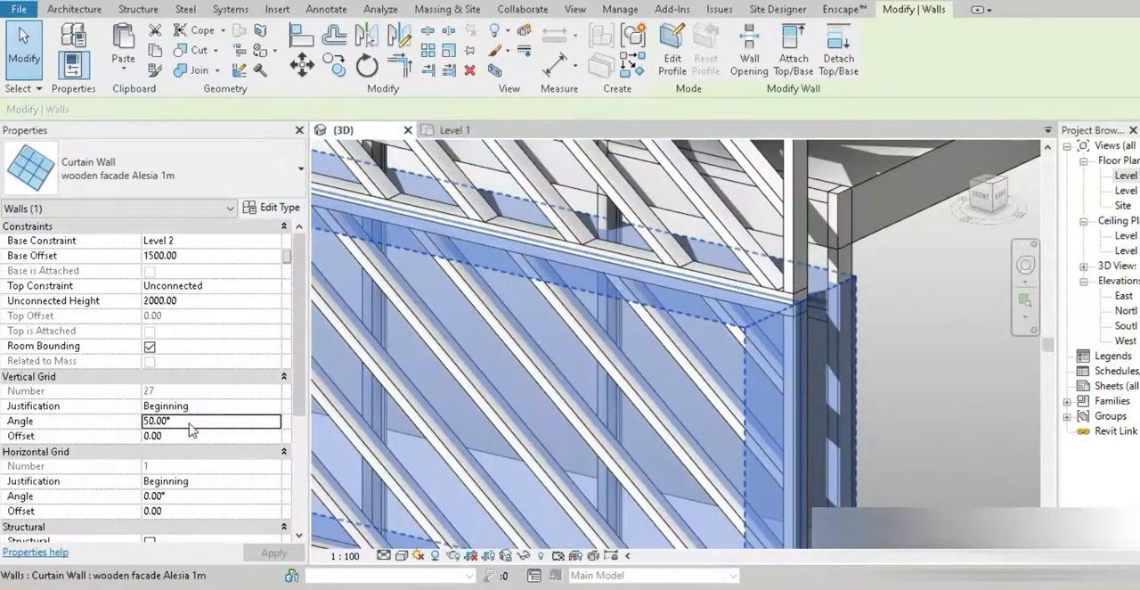
left_click(190, 422)
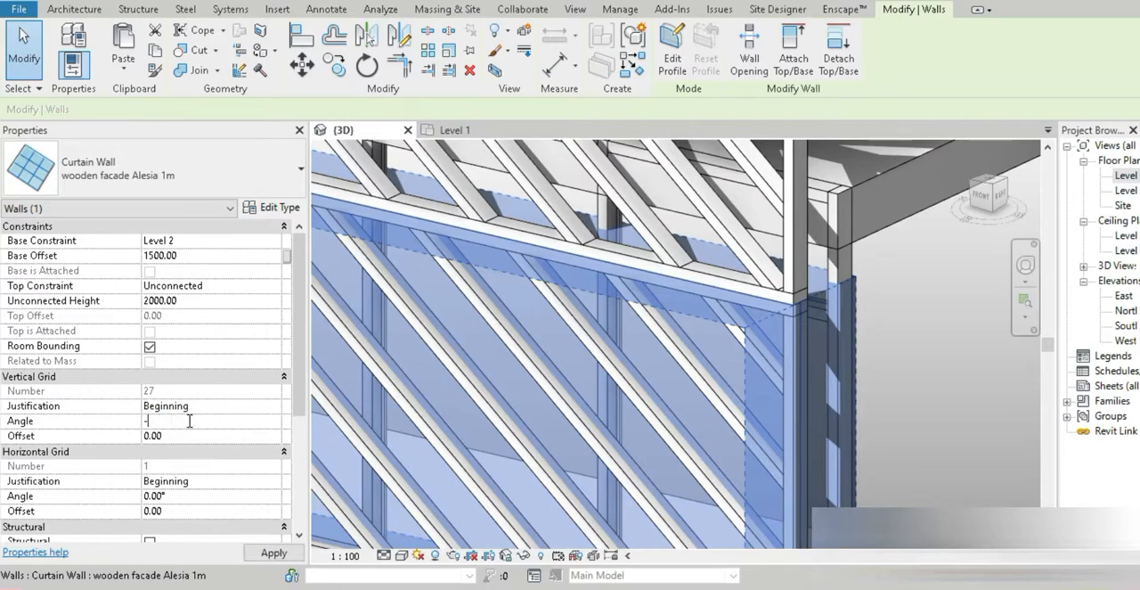
key("Return")
Set the vertical grid angle of the 1500 mm band starting at Level 2 to 50°
mouse_move(420, 586)
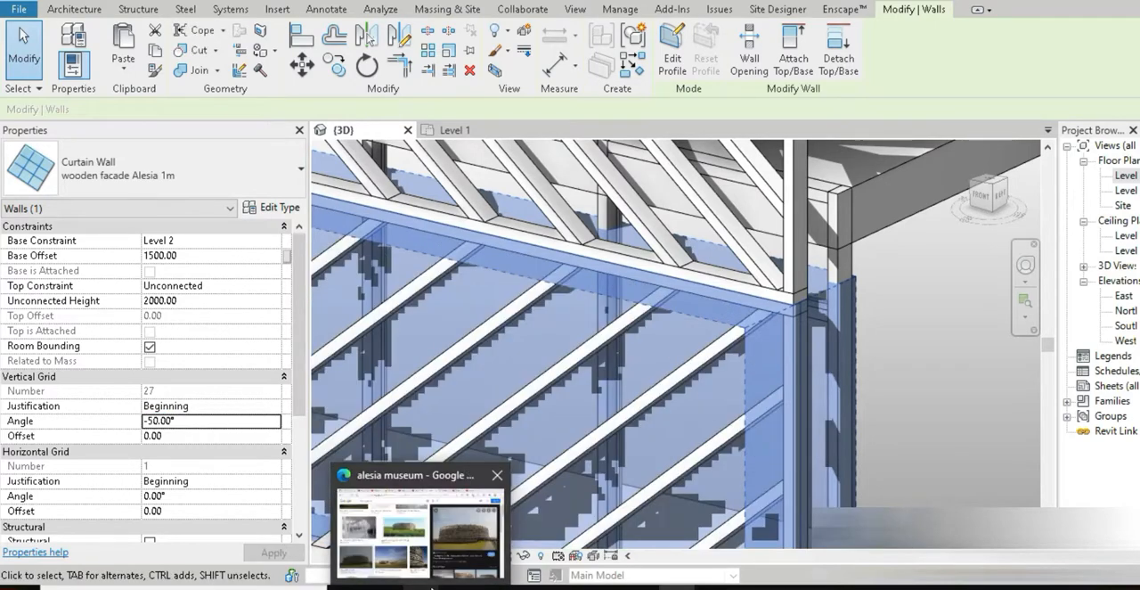
left_click(420, 544)
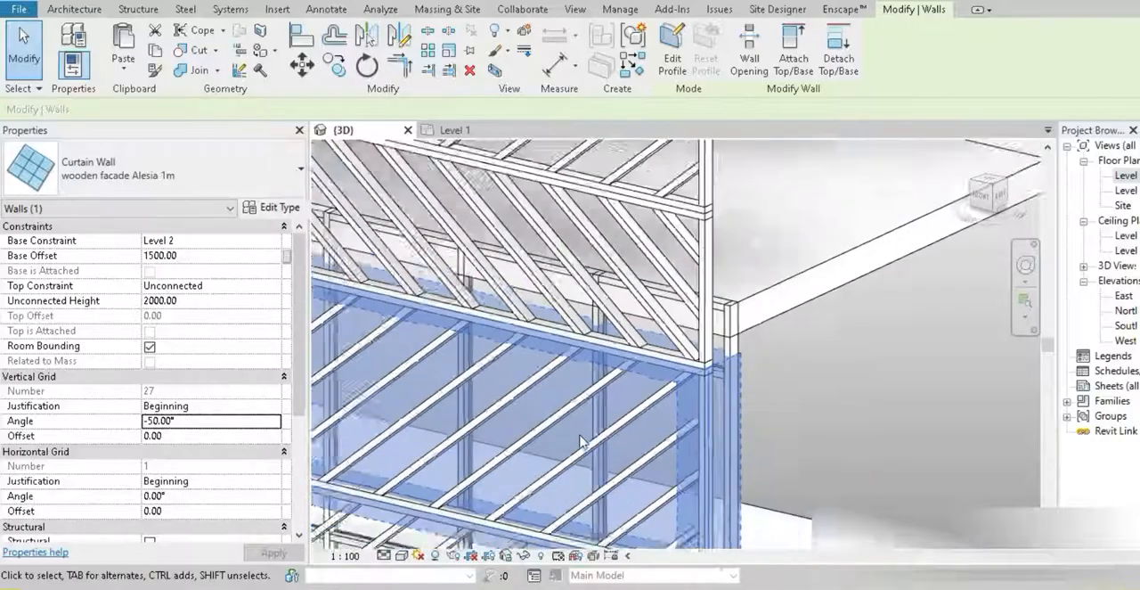
middle_click_drag(628, 427, 615, 202)
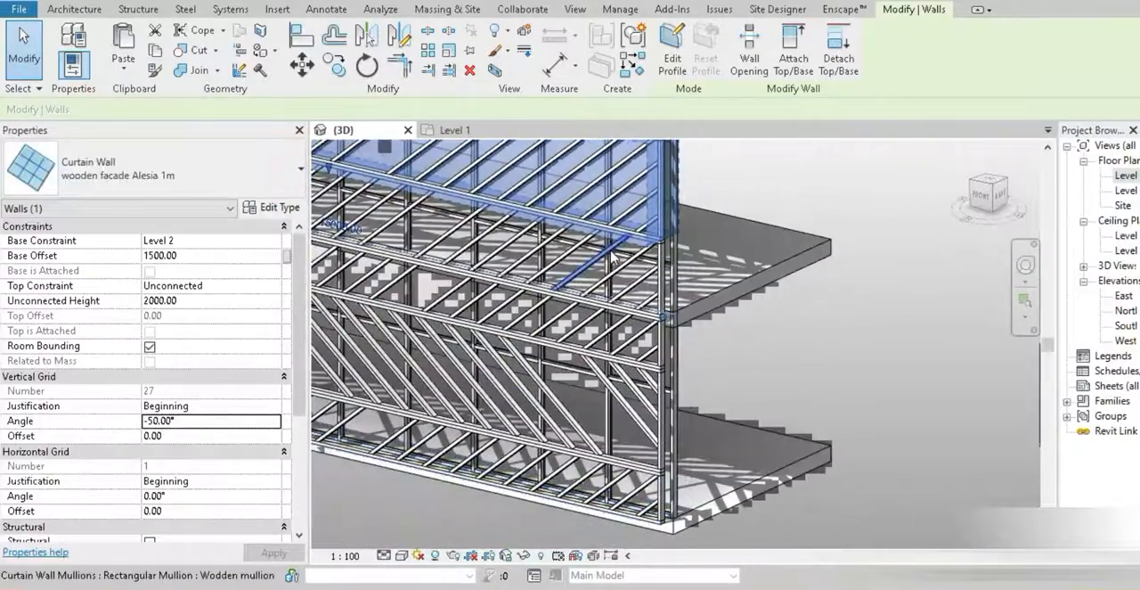
scroll(615, 252, "up", 1)
scroll(684, 309, "up", 2)
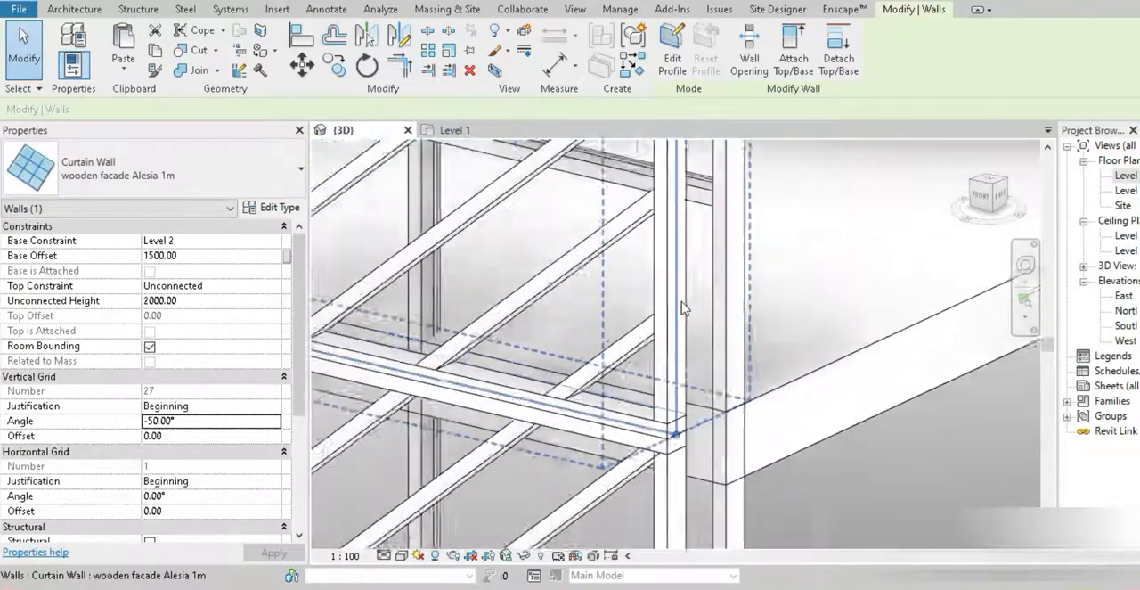
left_click(683, 427)
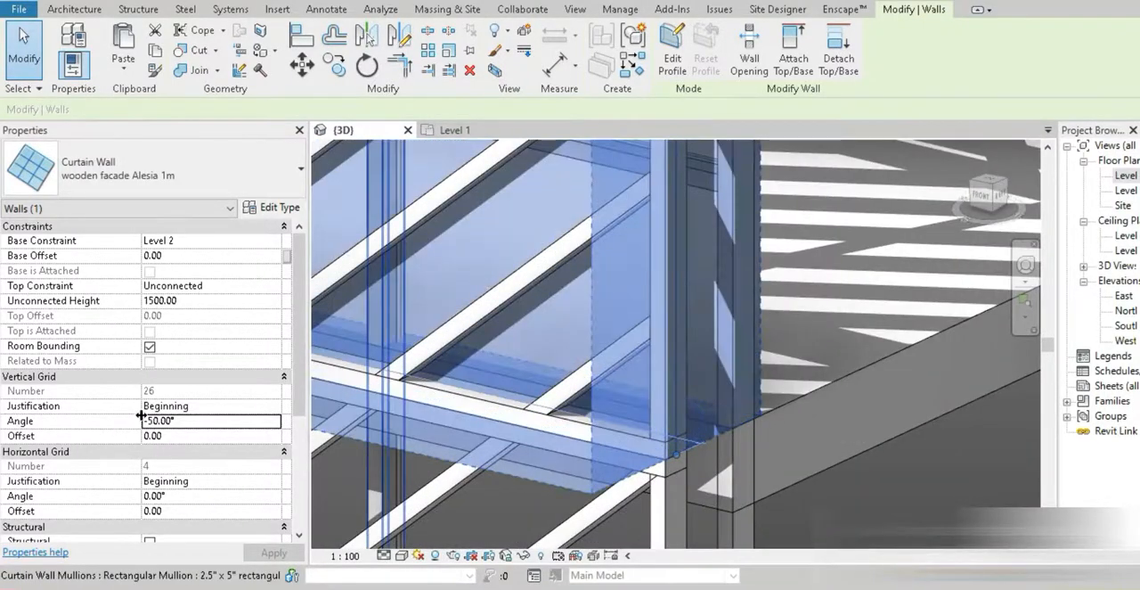
left_click(190, 422)
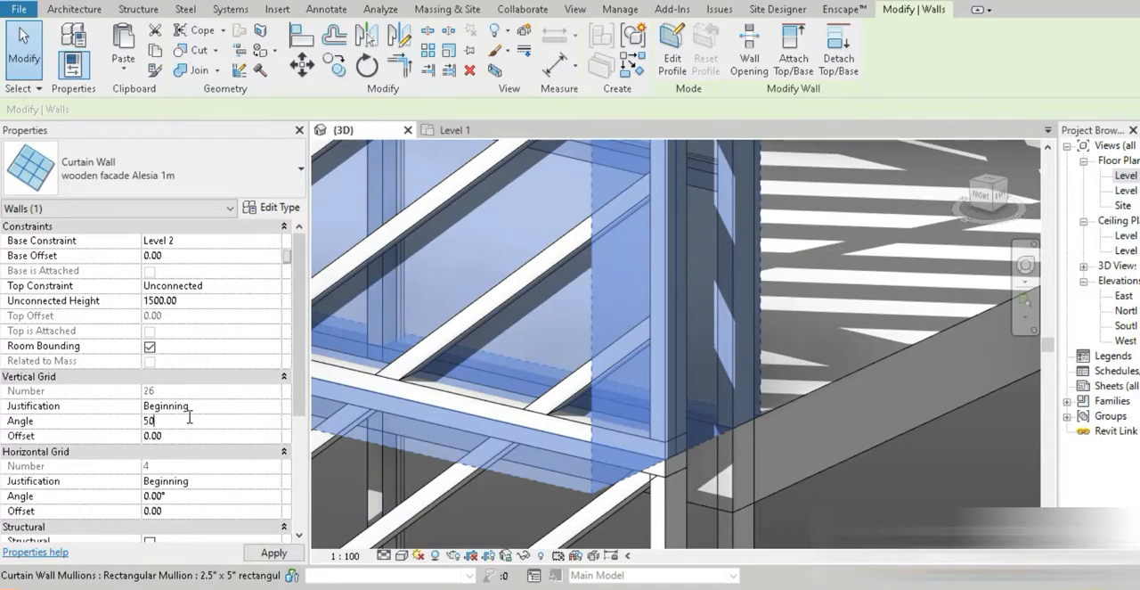
scroll(623, 400, "down", 5)
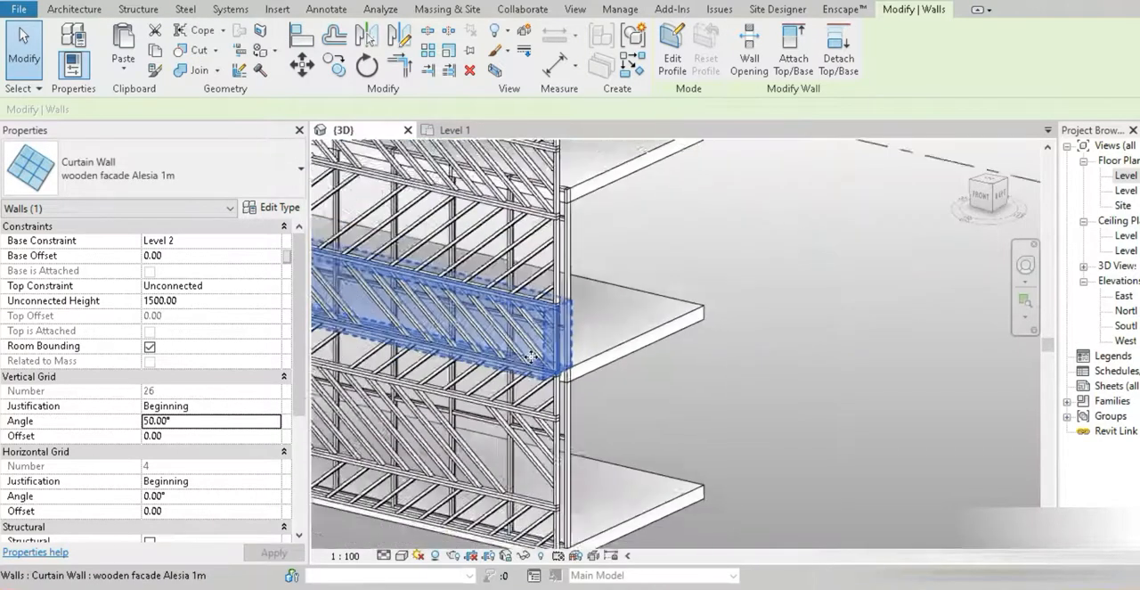
Compare the alternating slants of the stacked bands with the Alesia Museum reference photo in the browser
middle_click_drag(650, 420, 855, 466)
middle_click_drag(338, 477, 390, 448, "shift")
left_click(390, 448)
scroll(851, 254, "up", 3)
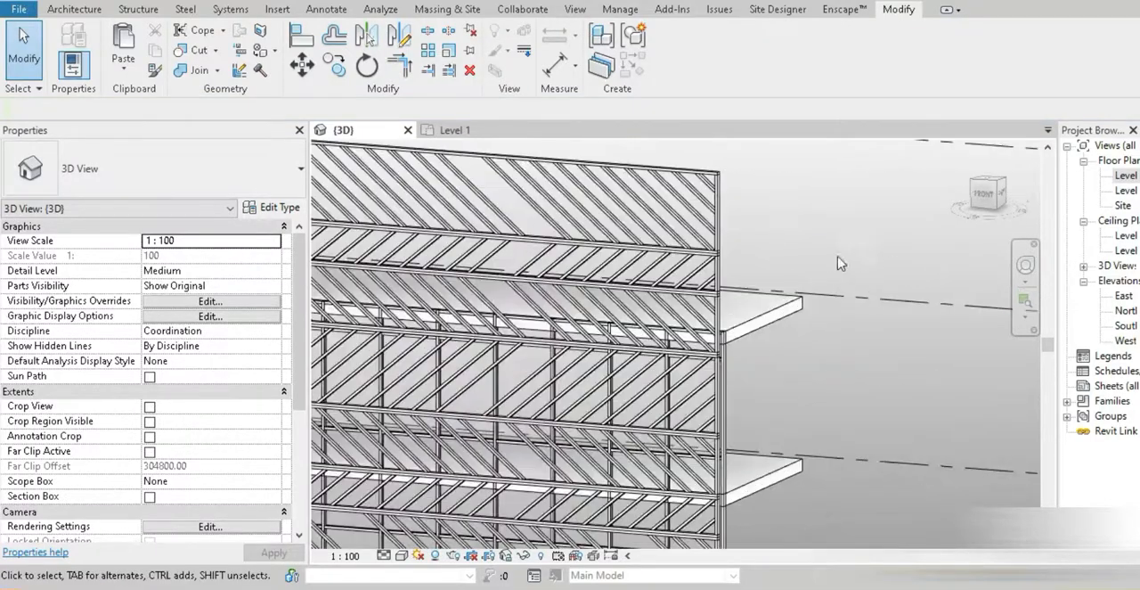
middle_click_drag(445, 383, 680, 377)
left_click(420, 586)
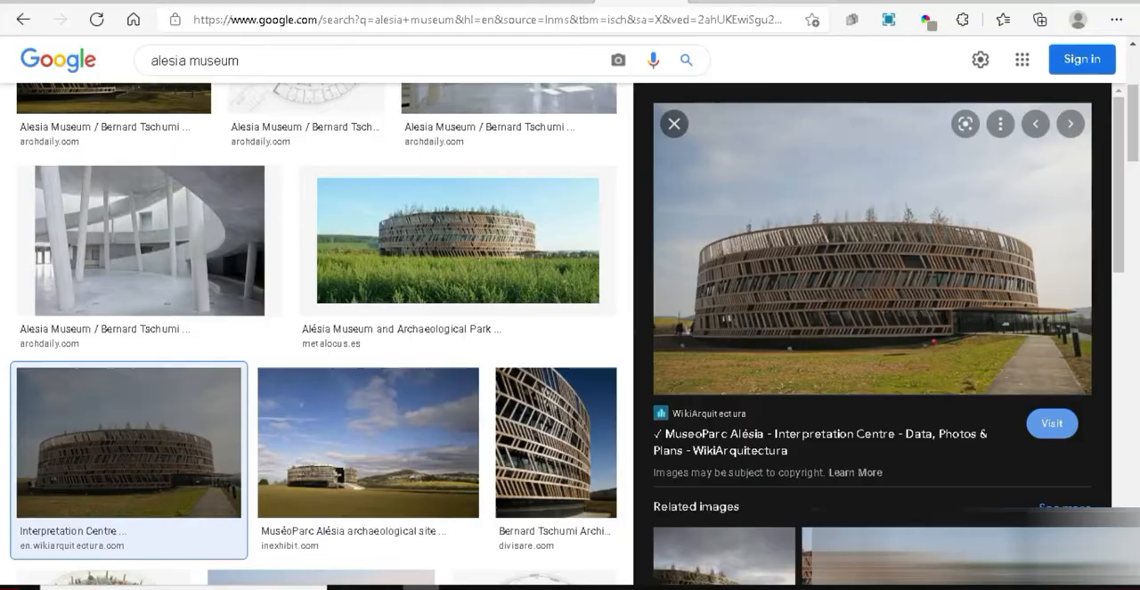
left_click(420, 586)
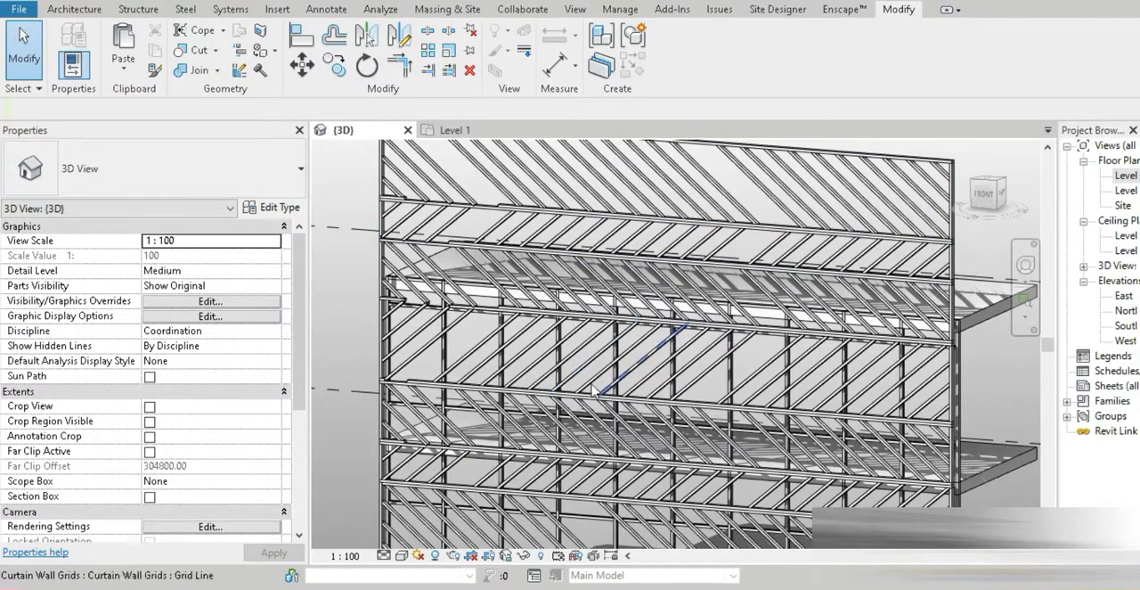
Place wooden mullions along the missing stretches of the horizontal grid lines in the bands around Level 3, near the facade's left end
scroll(527, 262, "up", 3)
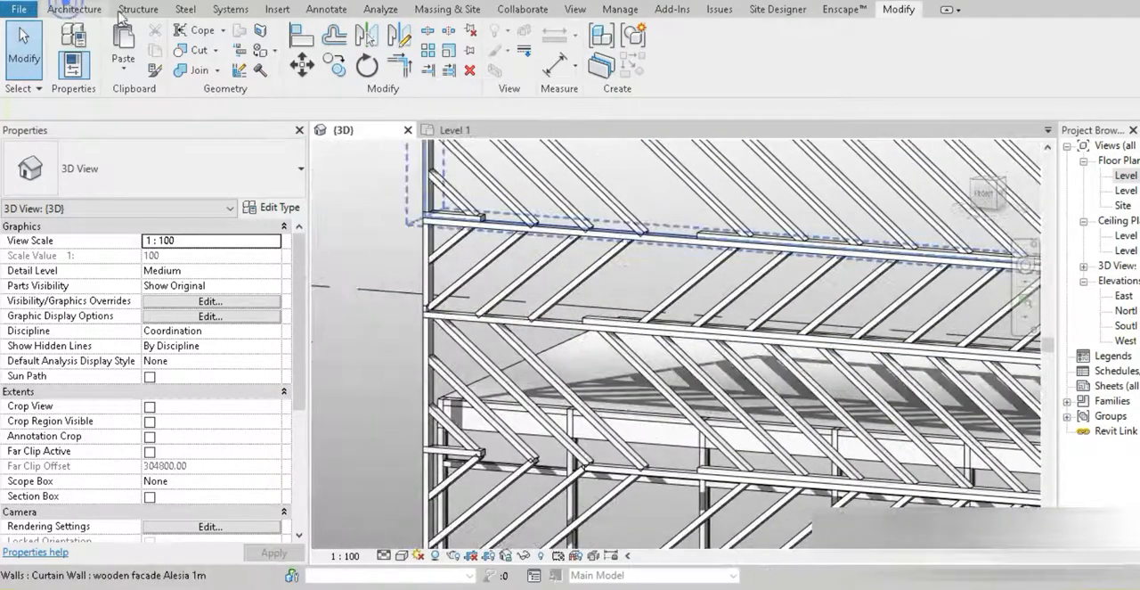
left_click(74, 9)
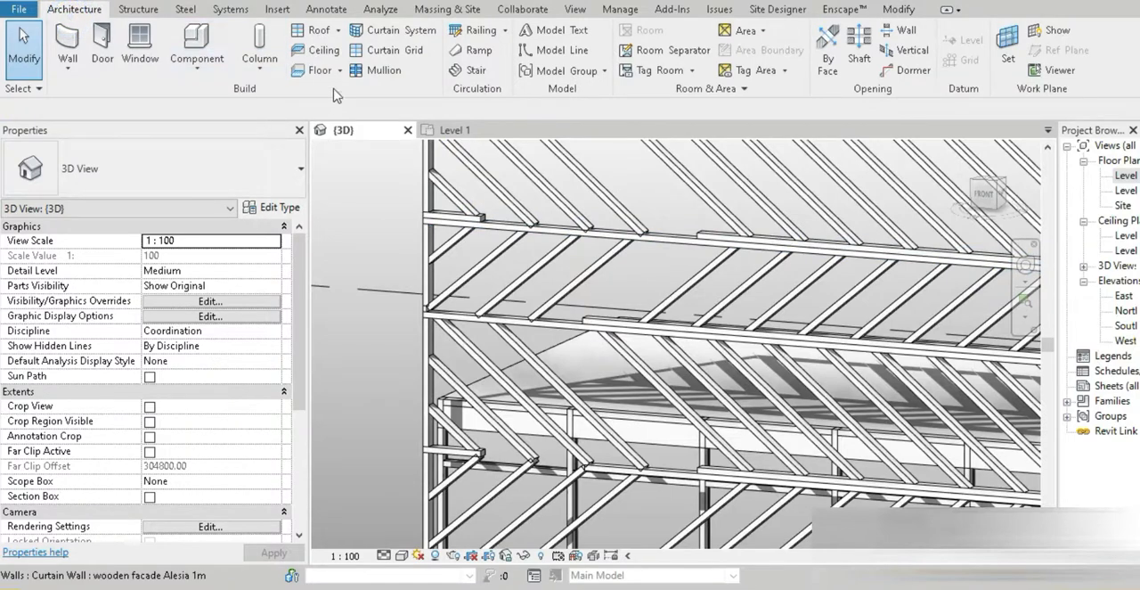
left_click(382, 71)
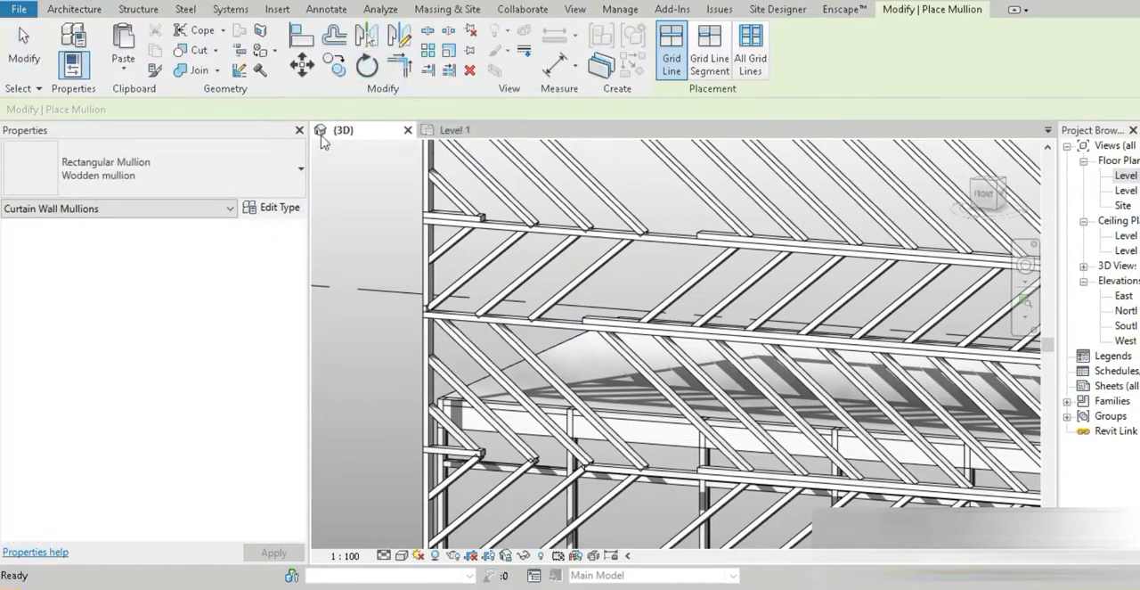
left_click(543, 221)
left_click(565, 317)
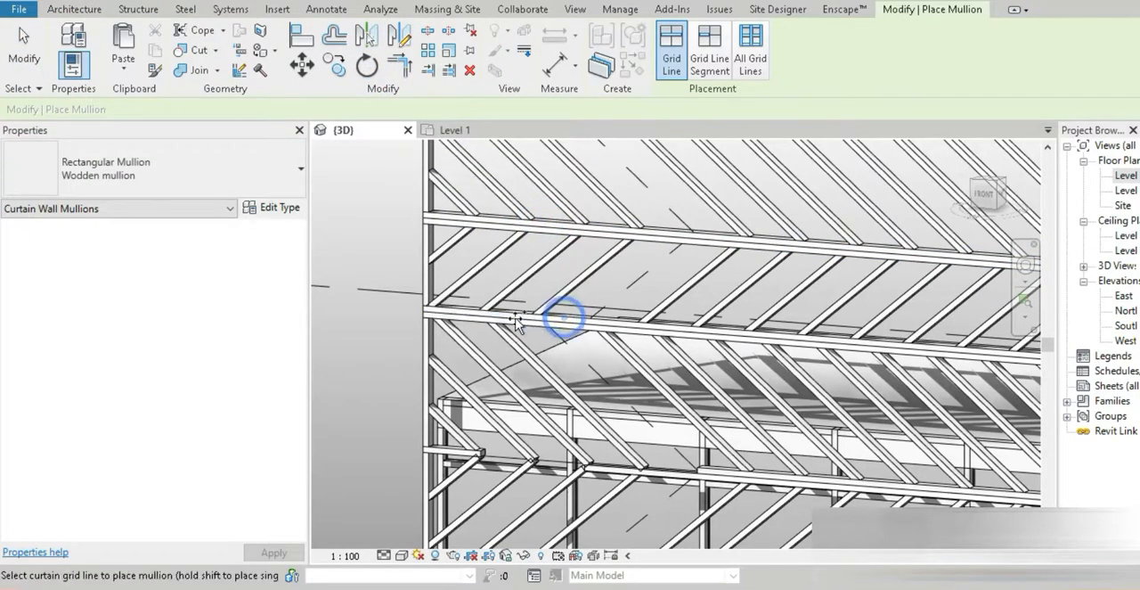
left_click(516, 458)
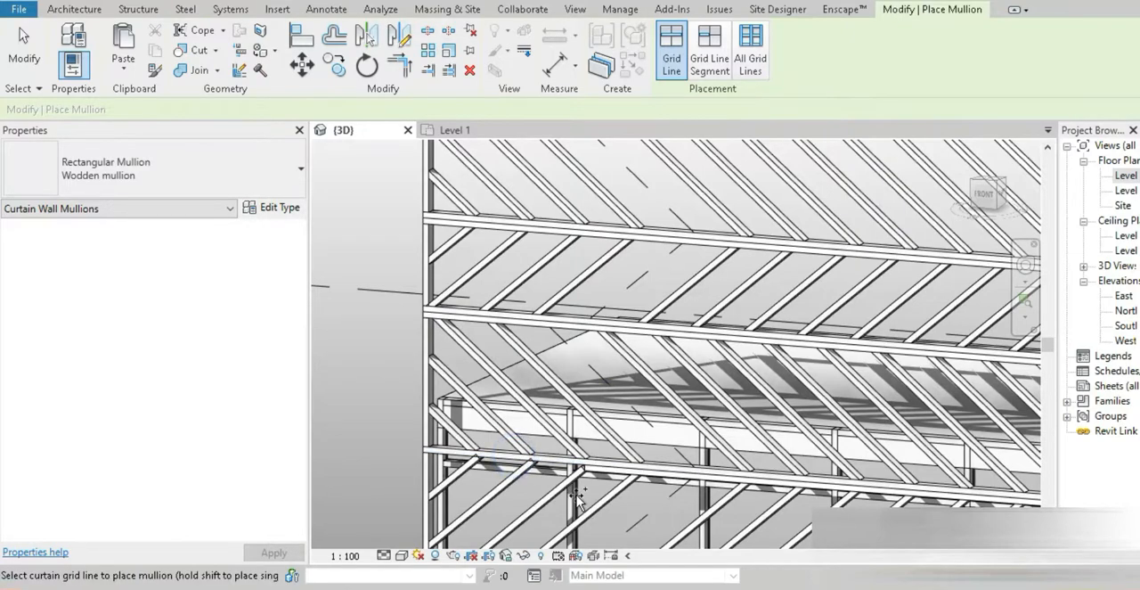
left_click(501, 461)
Place wooden mullions along the missing stretches of the horizontal edges of the 1500 mm band starting at Level 2
scroll(502, 456, "down", 3)
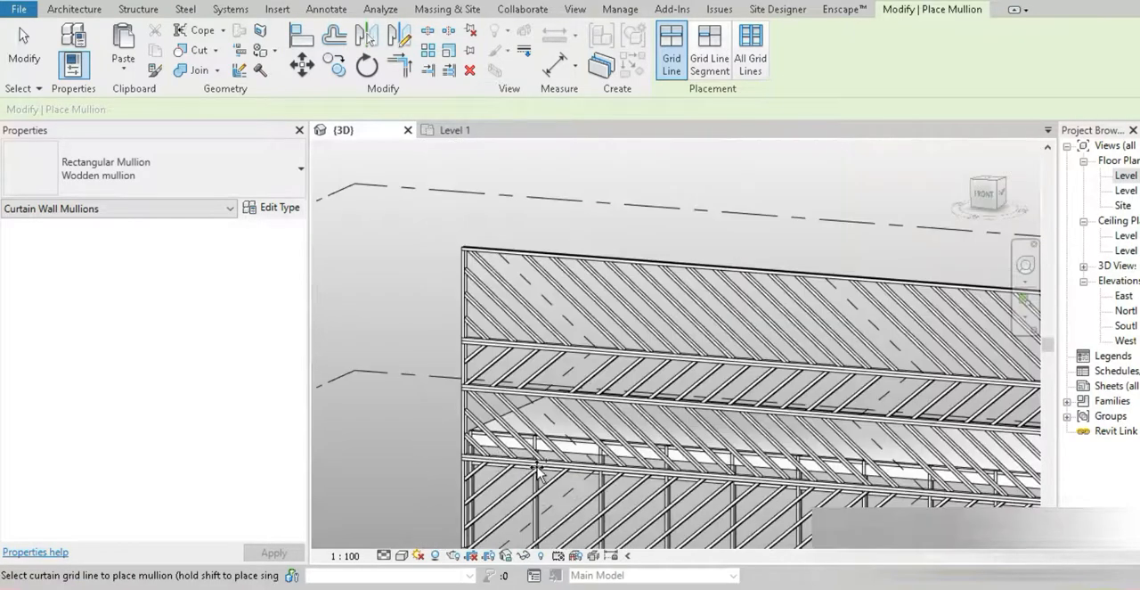
middle_click_drag(944, 469, 732, 378)
middle_click_drag(903, 450, 863, 321)
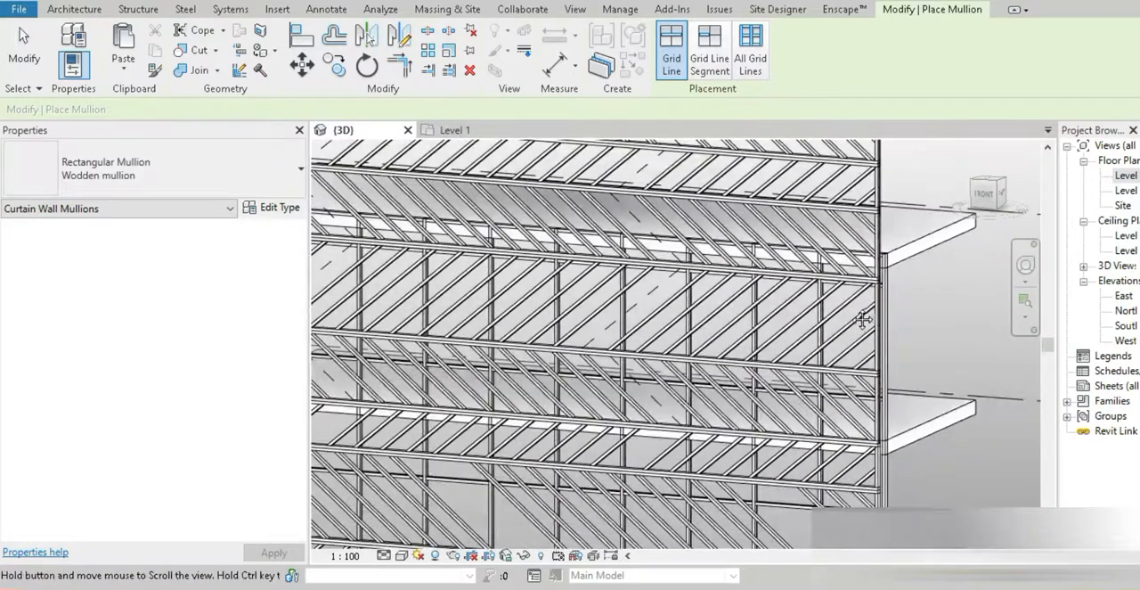
middle_click_drag(626, 349, 931, 356)
scroll(552, 338, "up", 2)
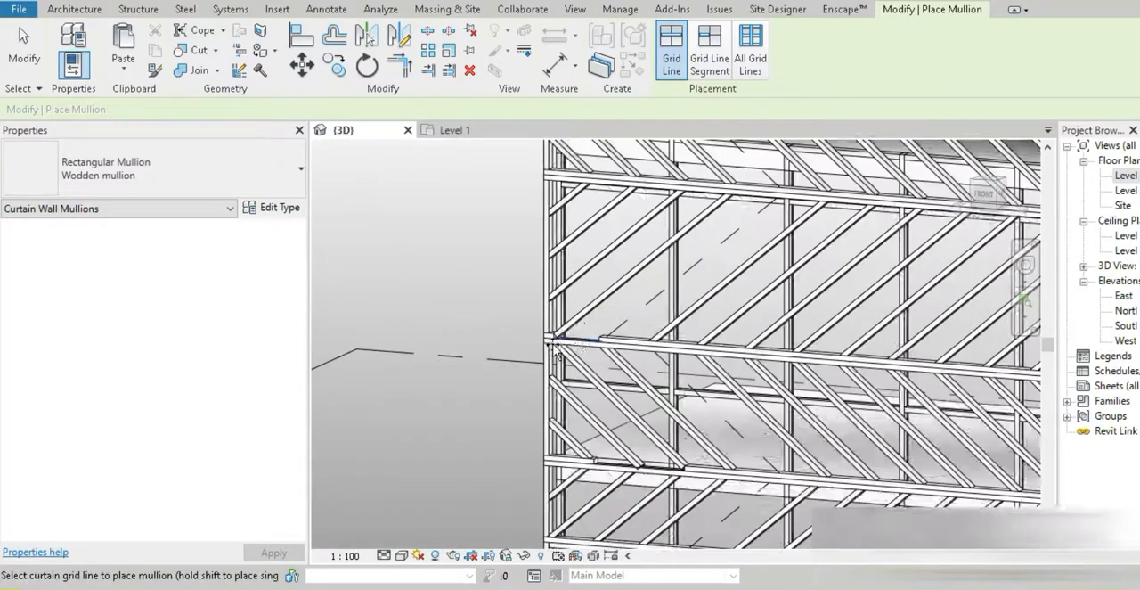
left_click(574, 334)
middle_click_drag(651, 463, 577, 376)
scroll(643, 402, "up", 2)
left_click(642, 408)
scroll(645, 415, "down", 4)
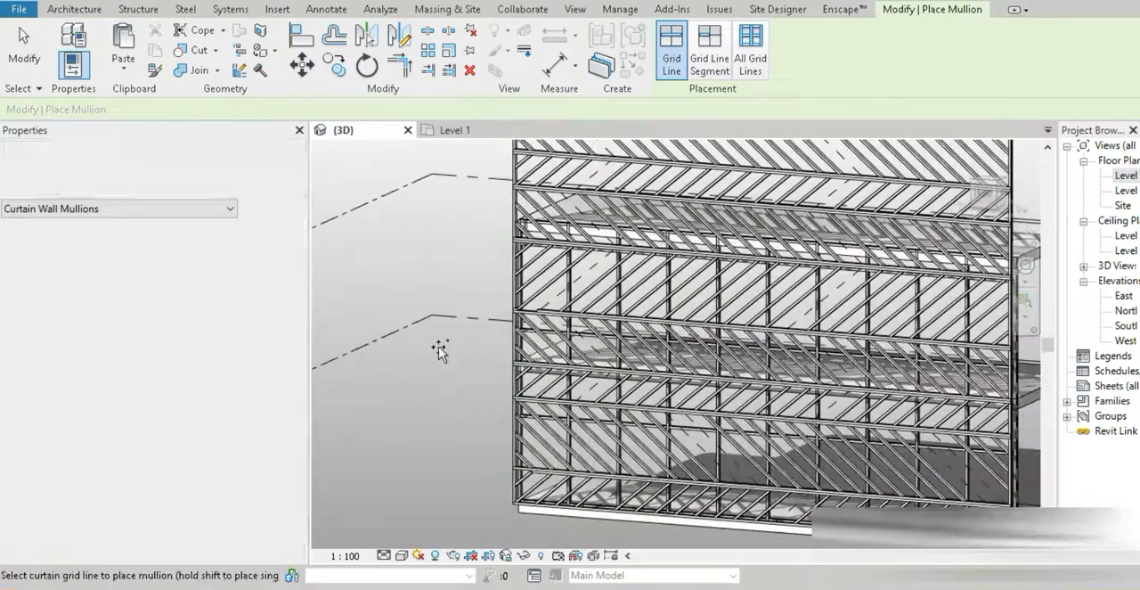
Change the 3D view's visual style to display material colours and end mullion placement
left_click(401, 554)
left_click(436, 505)
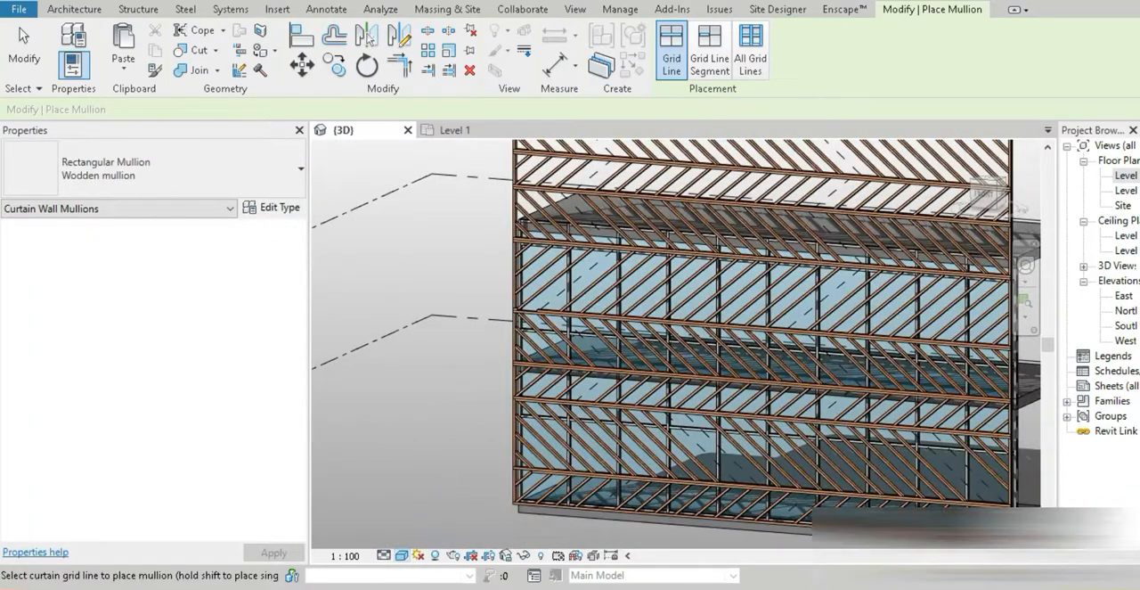
left_click(24, 44)
Check the reference photo, and unpin and delete one diagonal mullion beside the gap in the topmost band
scroll(694, 410, "down", 4)
middle_click_drag(695, 410, 658, 205, "shift")
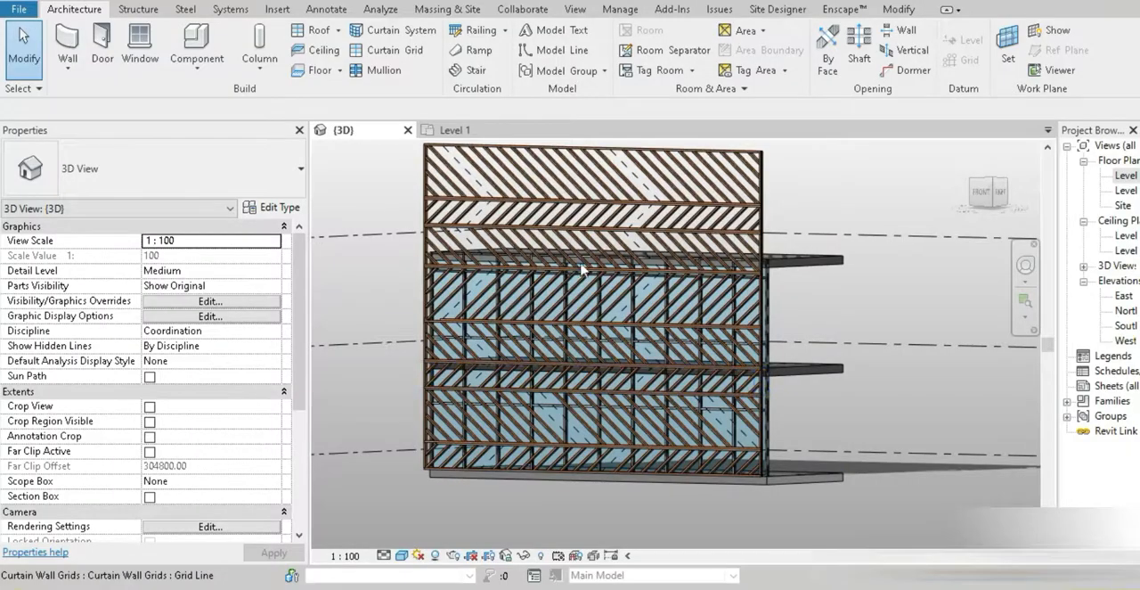
scroll(666, 223, "up", 4)
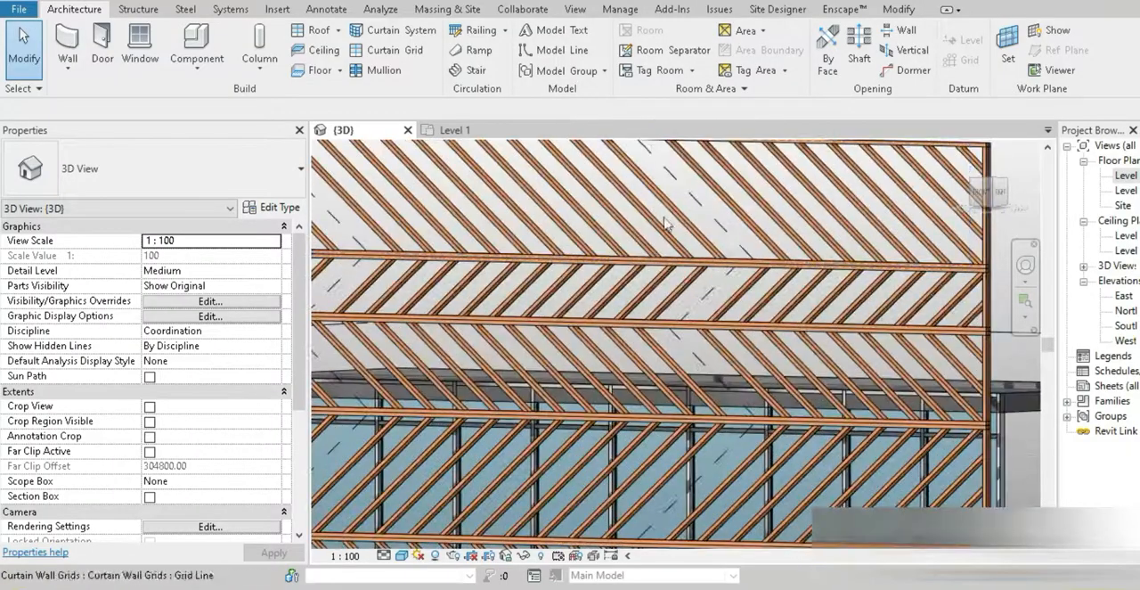
left_click(672, 219)
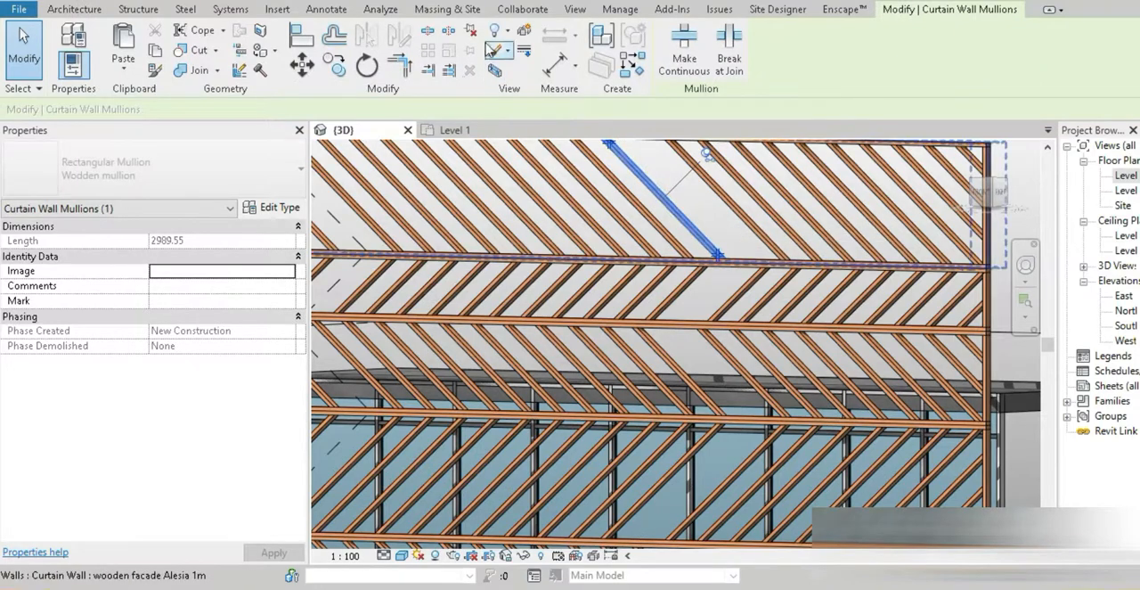
key("Escape")
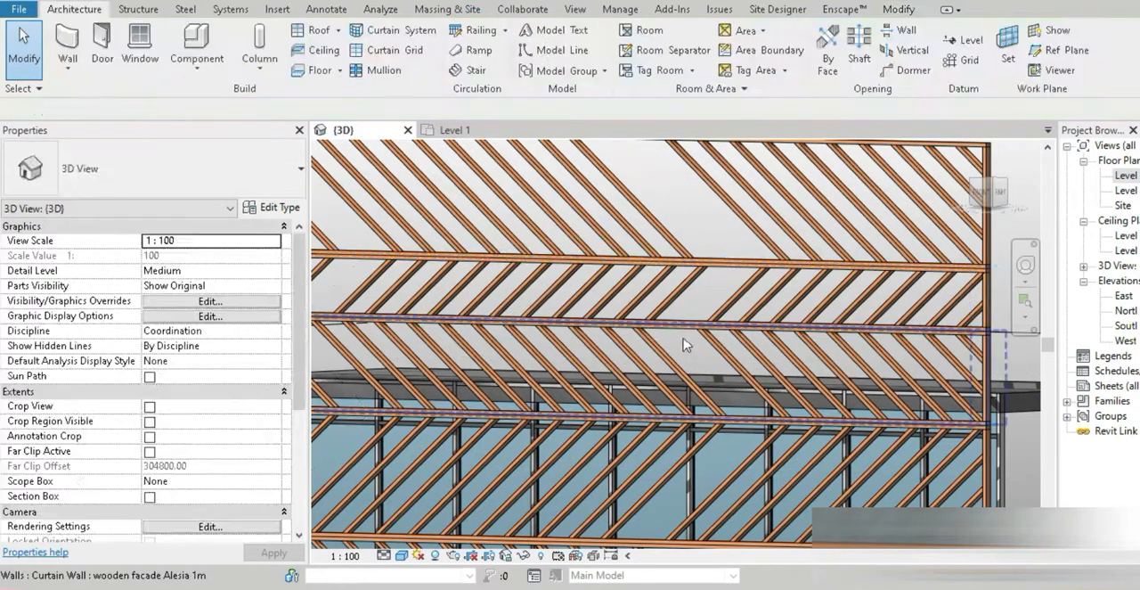
Recheck the reference photo, and unpin and delete two adjacent diagonal mullions in the band crossing Level 3
scroll(674, 318, "down", 3)
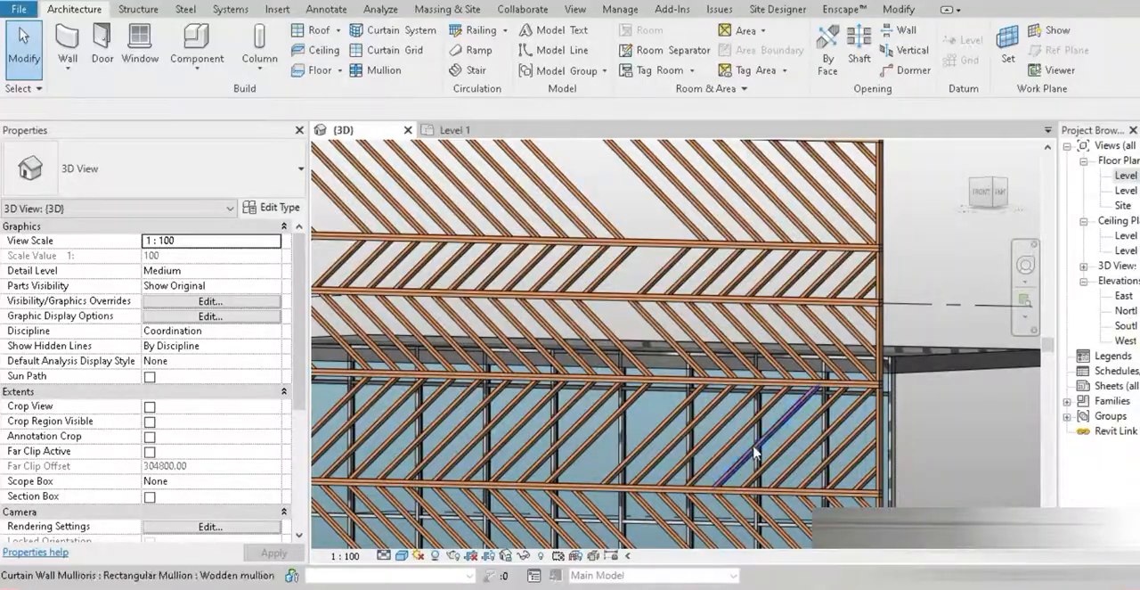
scroll(753, 453, "up", 3)
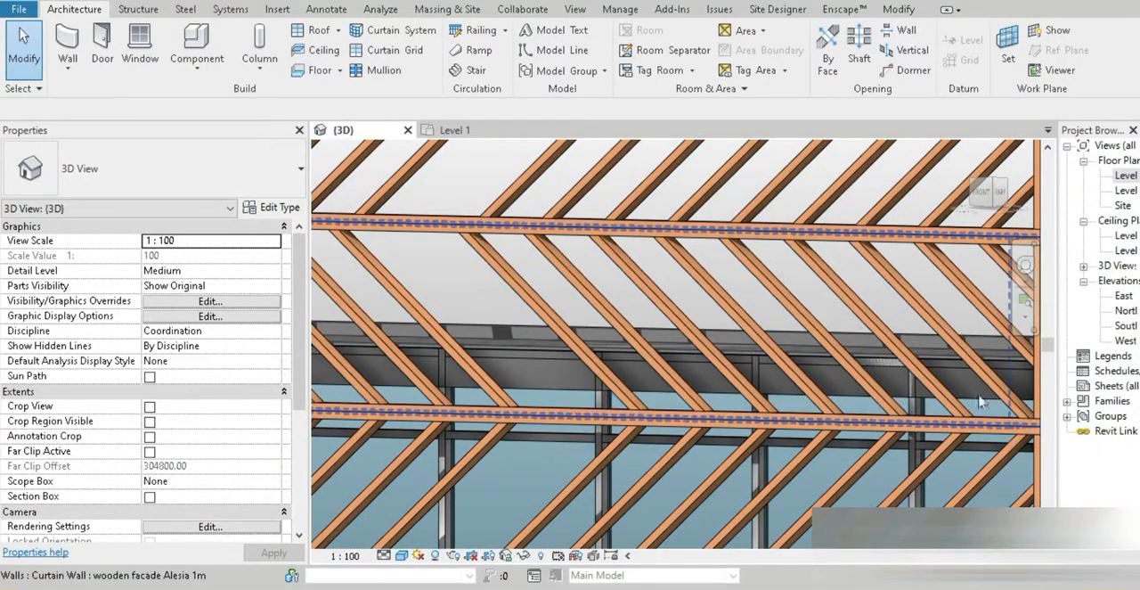
scroll(980, 402, "up", 5)
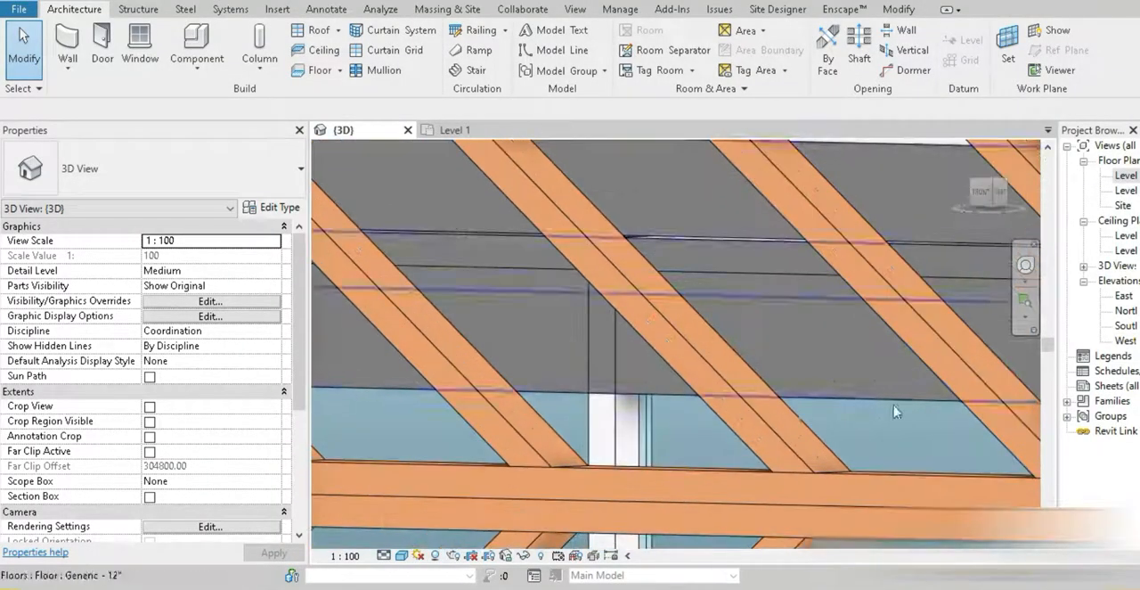
left_click(735, 436)
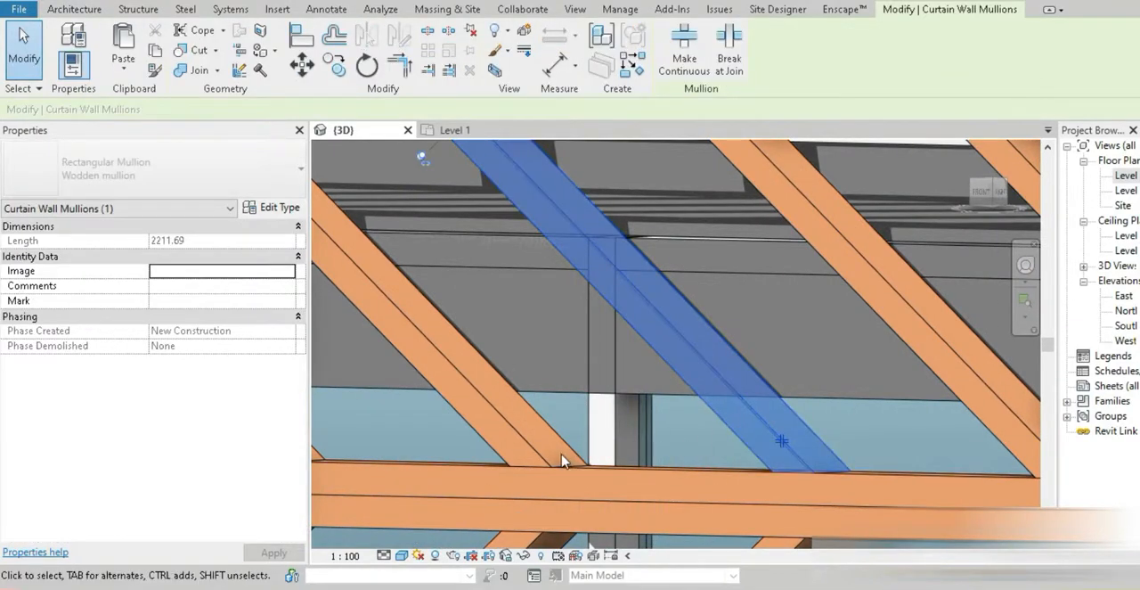
left_click(509, 419, "ctrl")
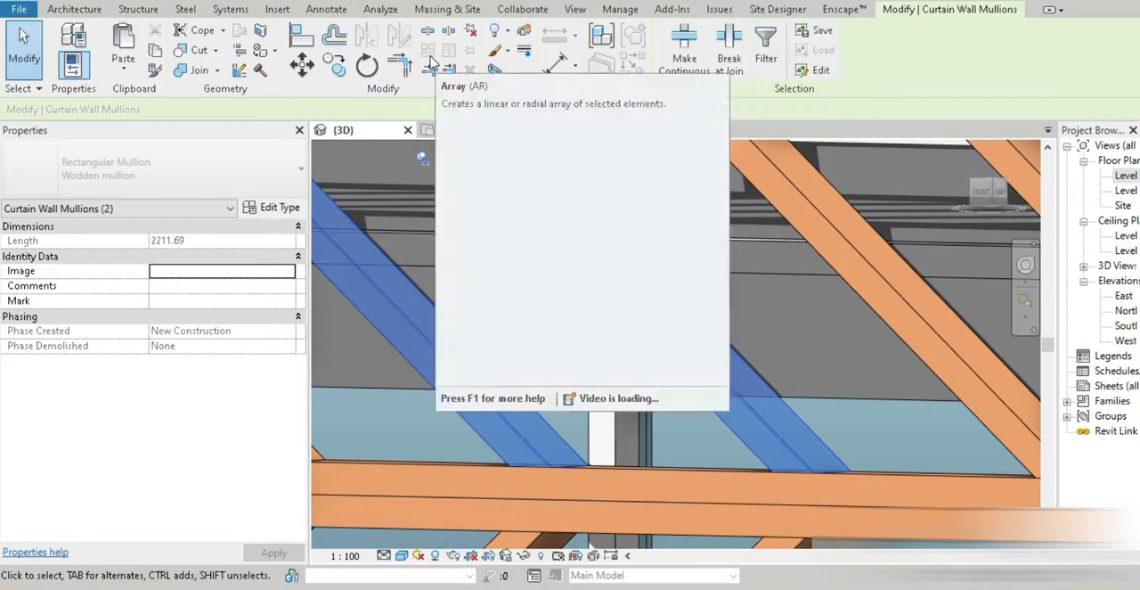
left_click(470, 29)
key("Escape")
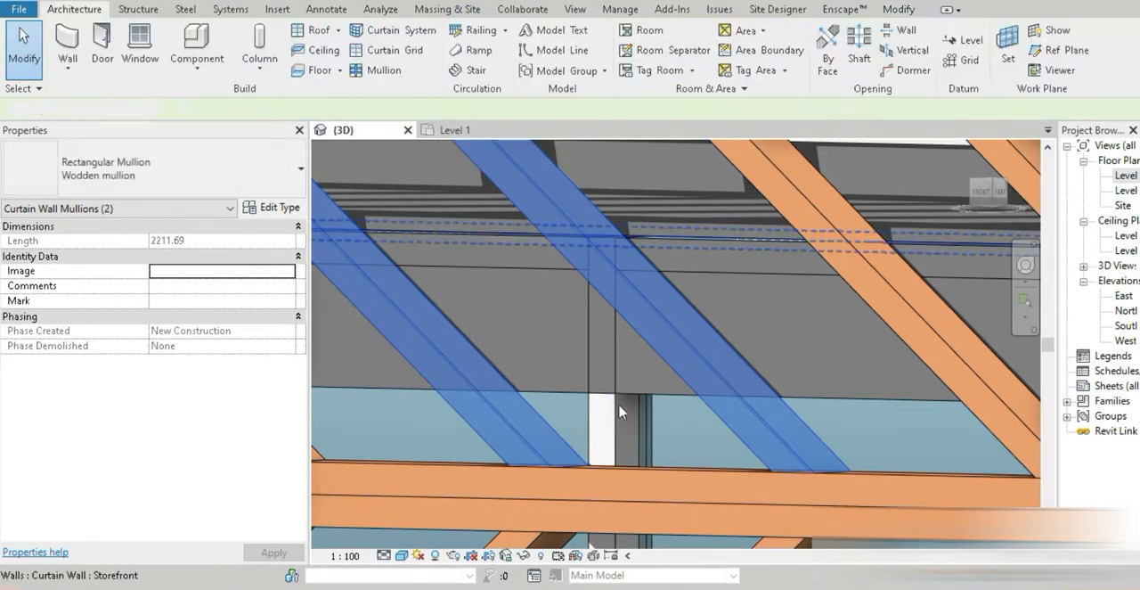
Examine the slants and gap pattern of the whole facade from several angles
scroll(621, 433, "down", 8)
middle_click_drag(623, 367, 621, 383, "shift")
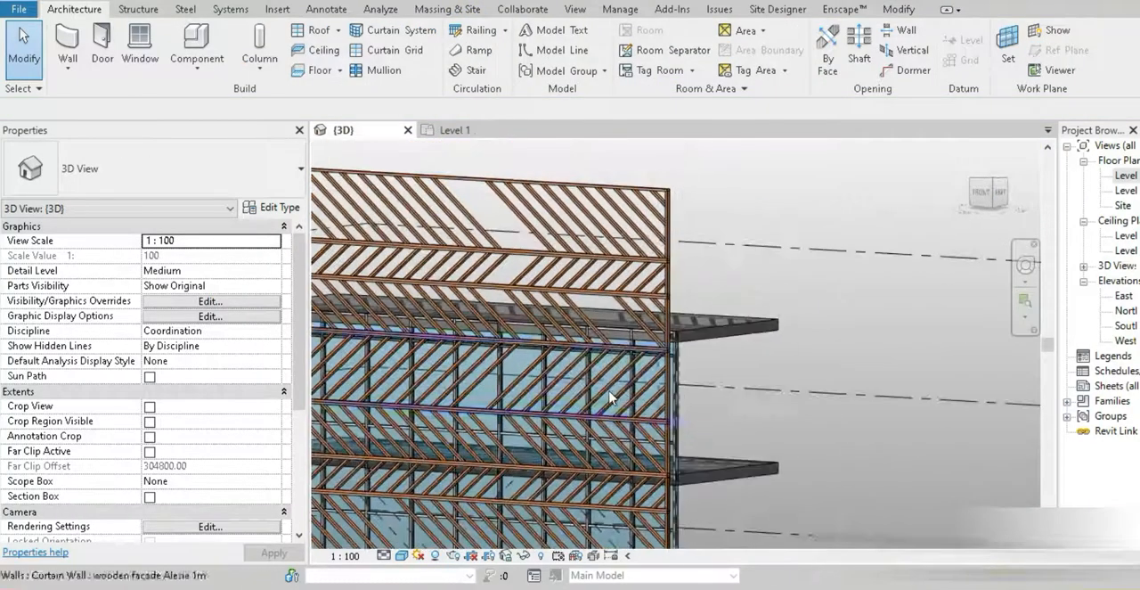
middle_click_drag(514, 362, 686, 260)
scroll(686, 260, "down", 1)
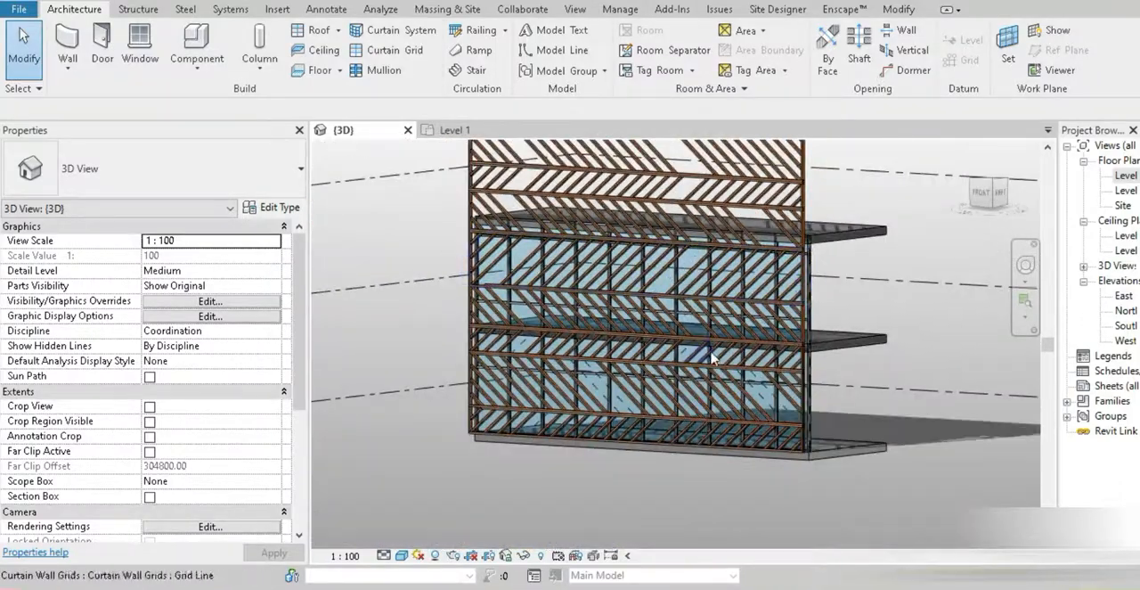
middle_click_drag(717, 353, 684, 378, "shift")
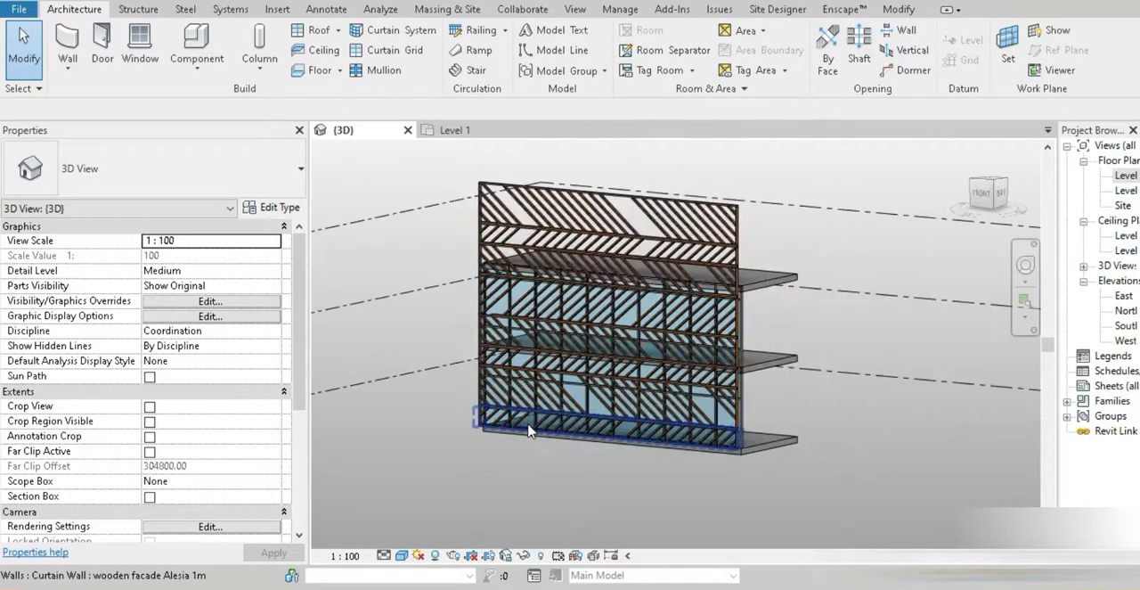
middle_click_drag(494, 392, 535, 334, "shift")
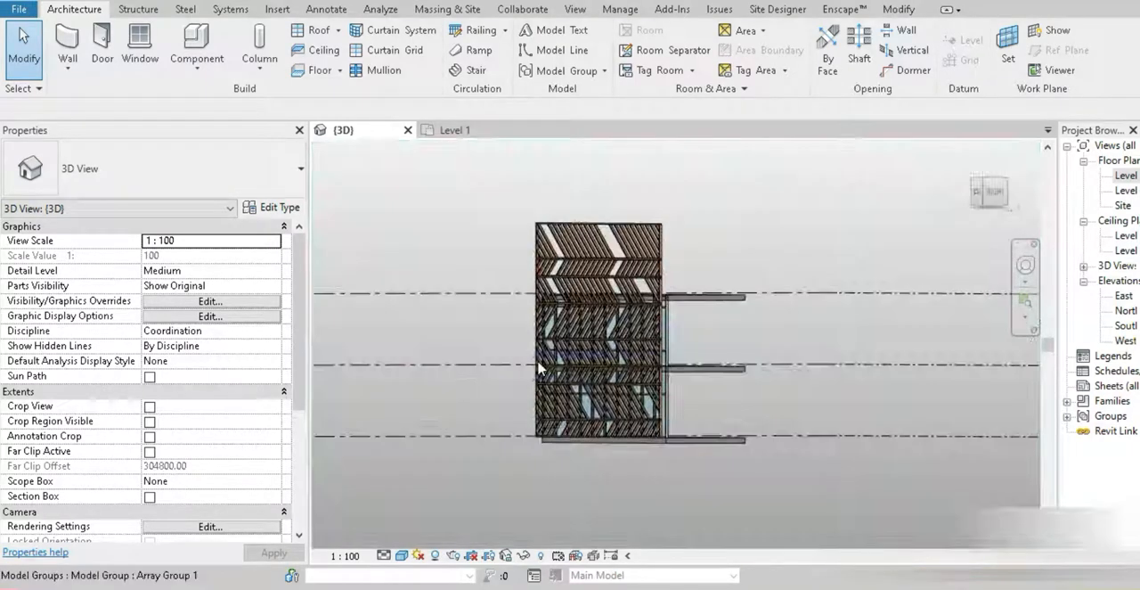